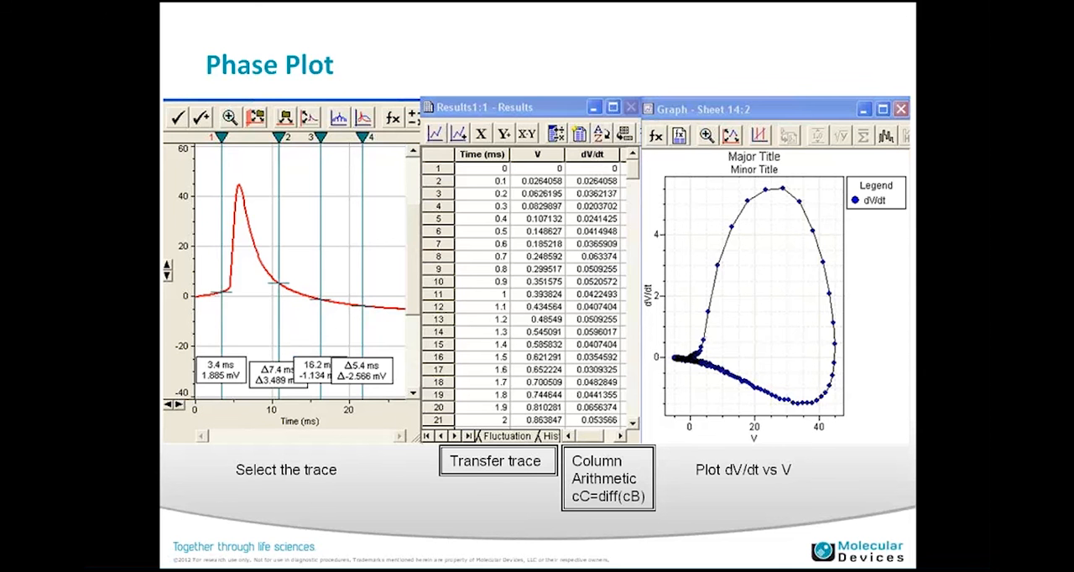
# Step: Switch to Clampfit, open the recent recording ending in "Spont Firing_baseline.abf" and auto-scale all its Y axes
pyautogui.press('Escape')
pyautogui.click(610, 558)
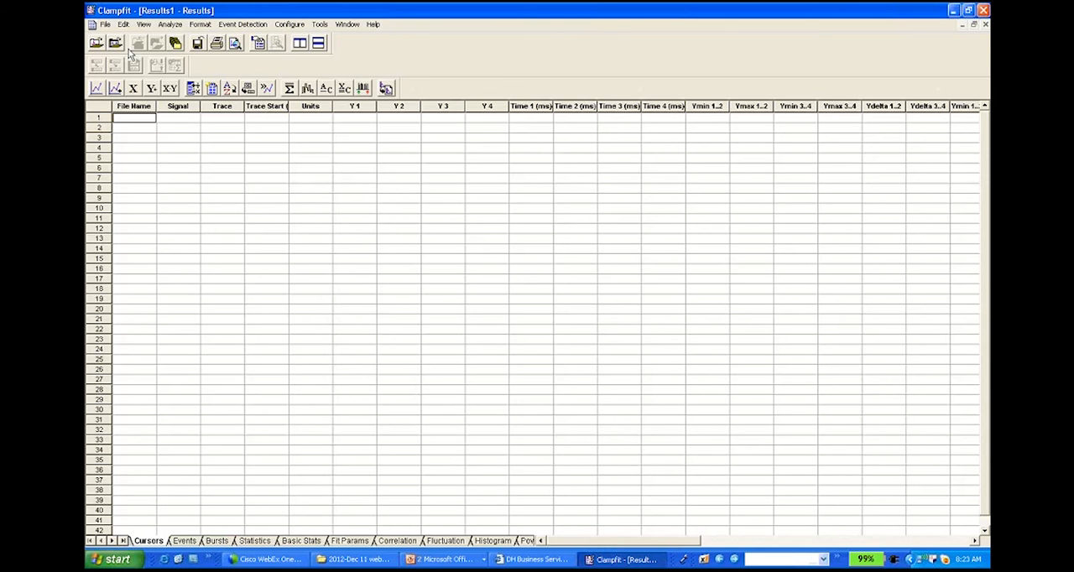
pyautogui.click(106, 26)
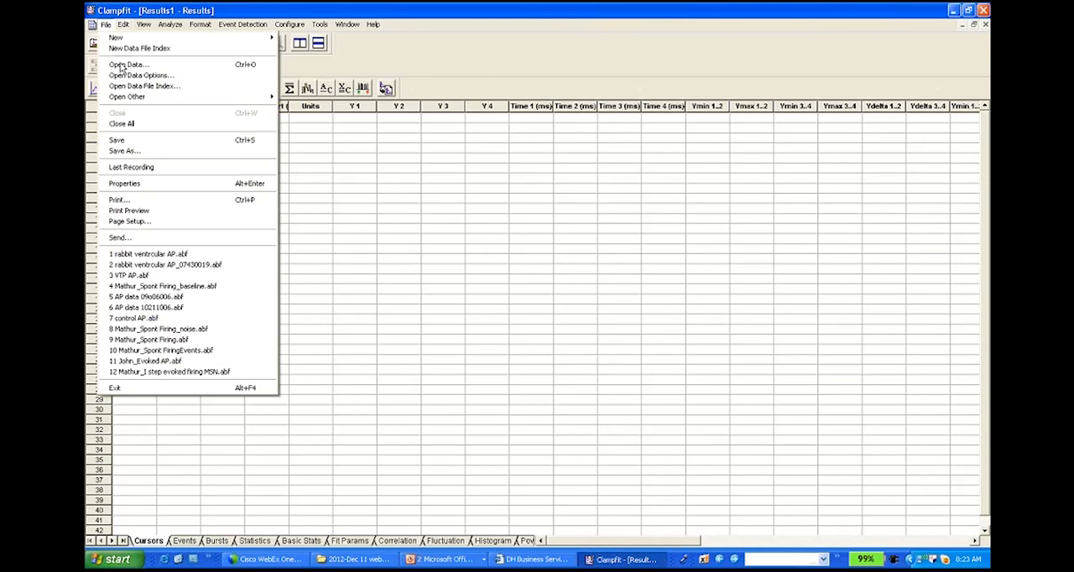
pyautogui.click(213, 289)
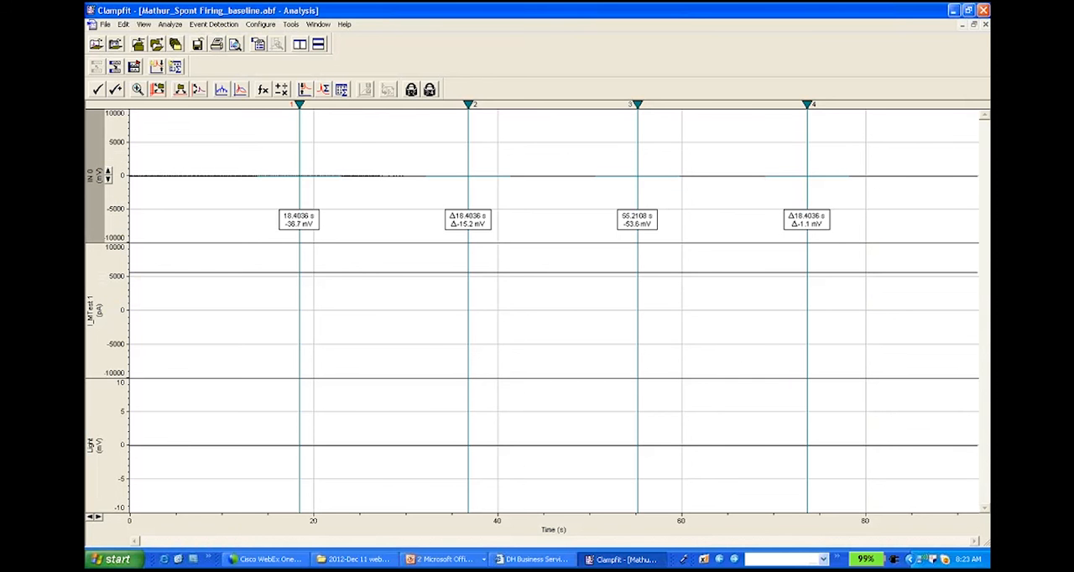
pyautogui.click(198, 91)
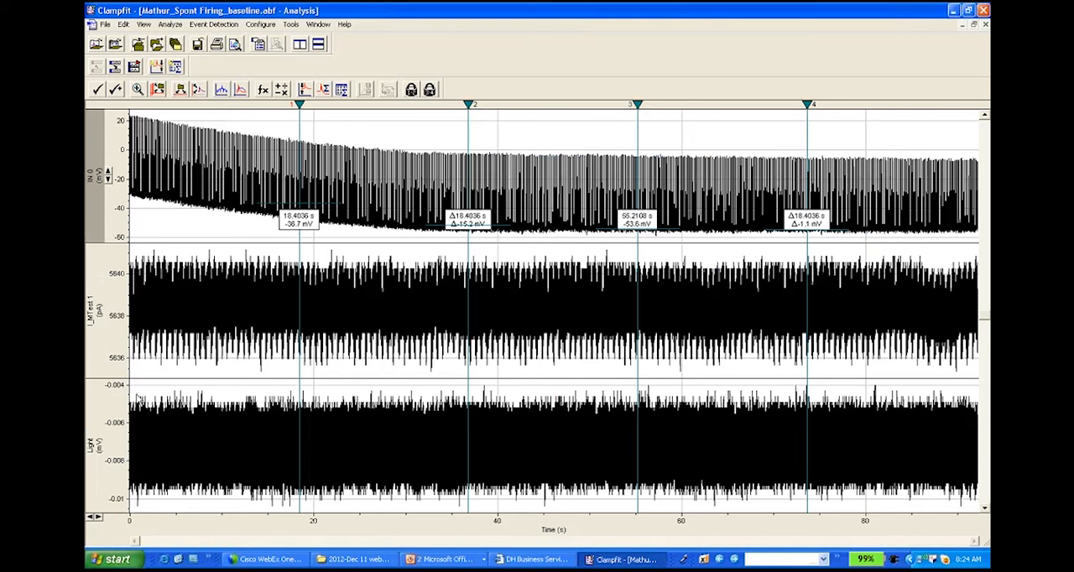
# Step: Hide the I_MTest 1 and Light signals, leaving only IN 0 shown in the analysis window
pyautogui.rightClick(118, 265)
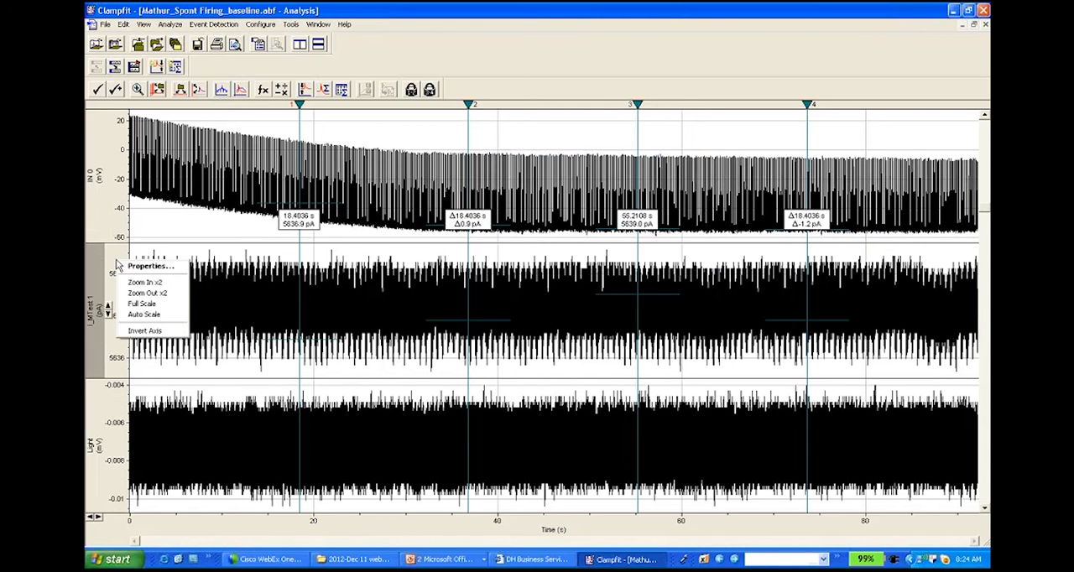
pyautogui.click(137, 267)
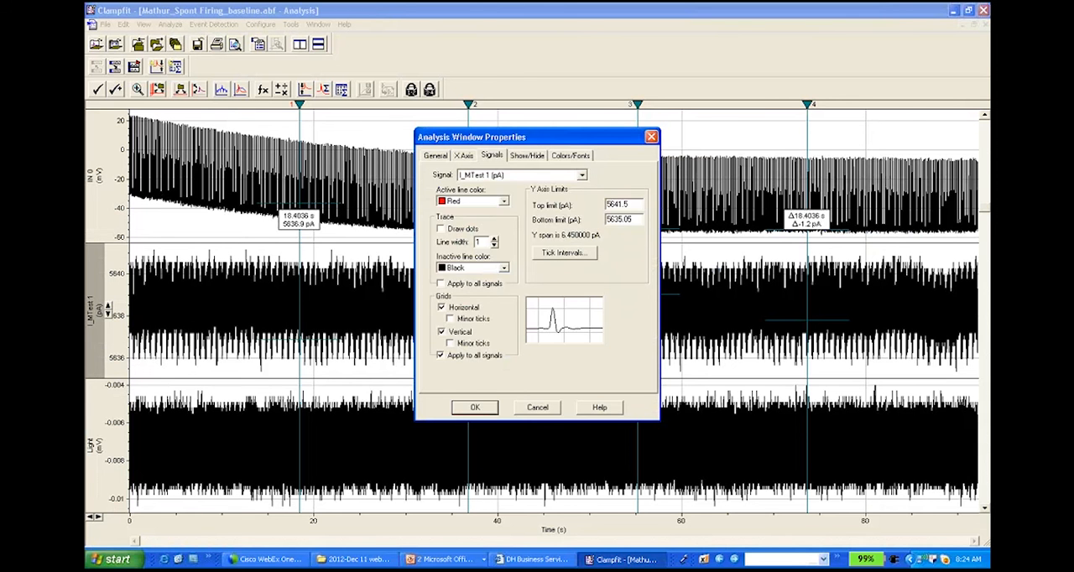
pyautogui.click(527, 156)
pyautogui.click(568, 199)
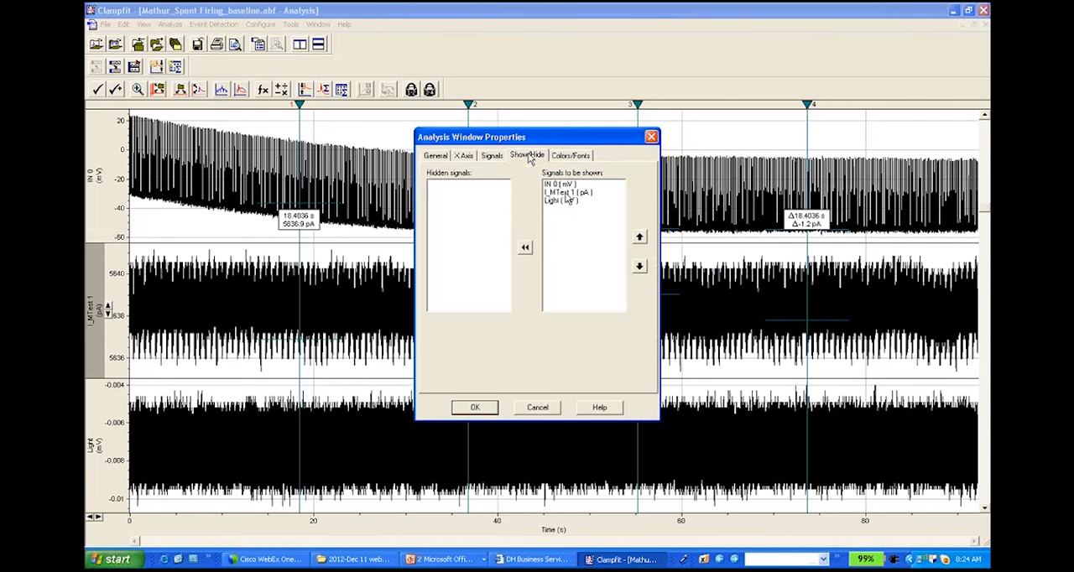
pyautogui.doubleClick(566, 194)
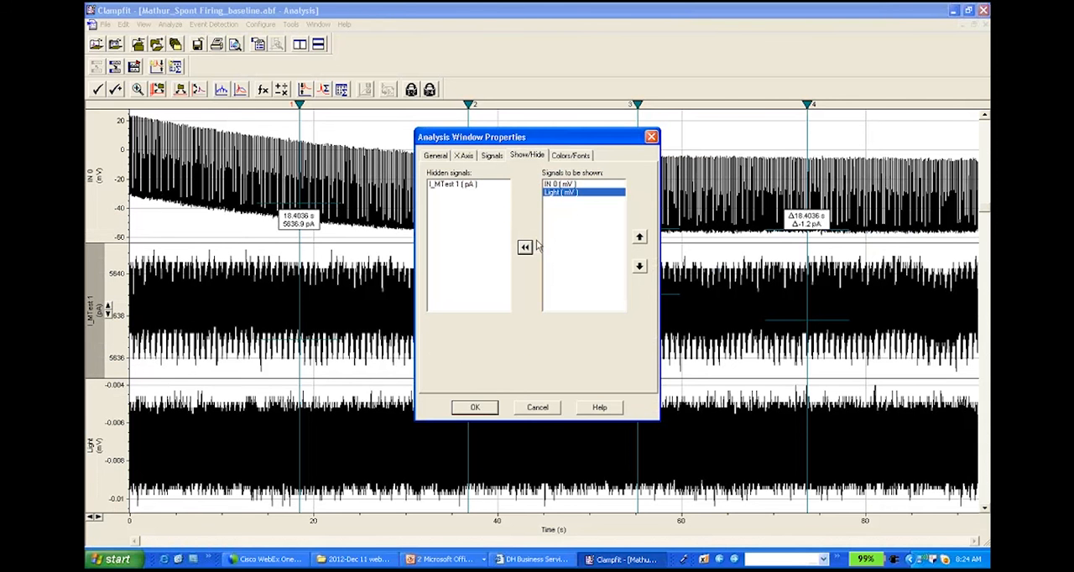
pyautogui.click(525, 246)
pyautogui.click(477, 409)
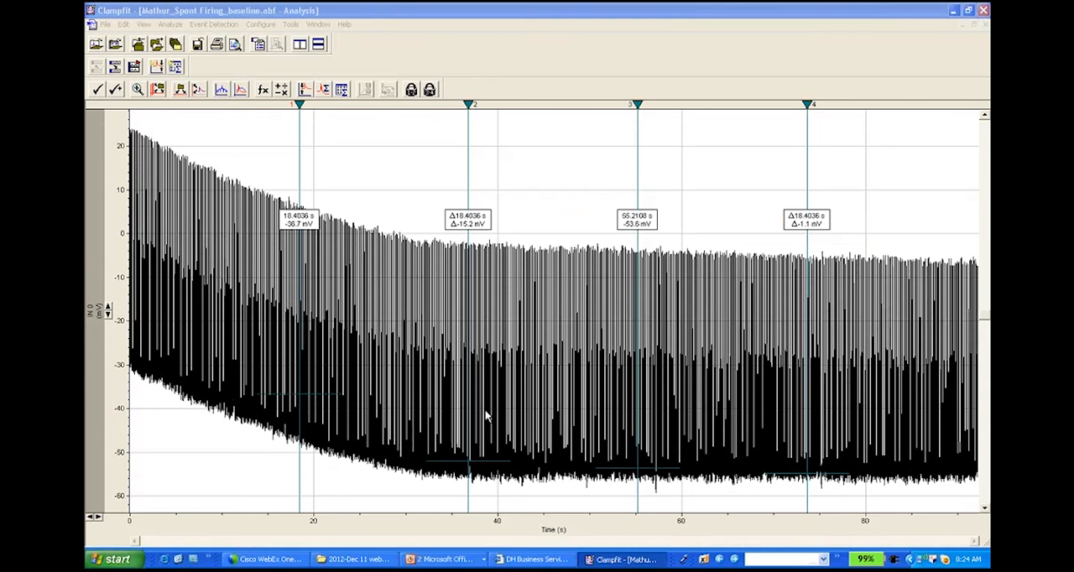
# Step: Examine the baseline of the IN 0 trace with an expanded voltage range, over the full recording and at shorter time spans
pyautogui.click(109, 317)
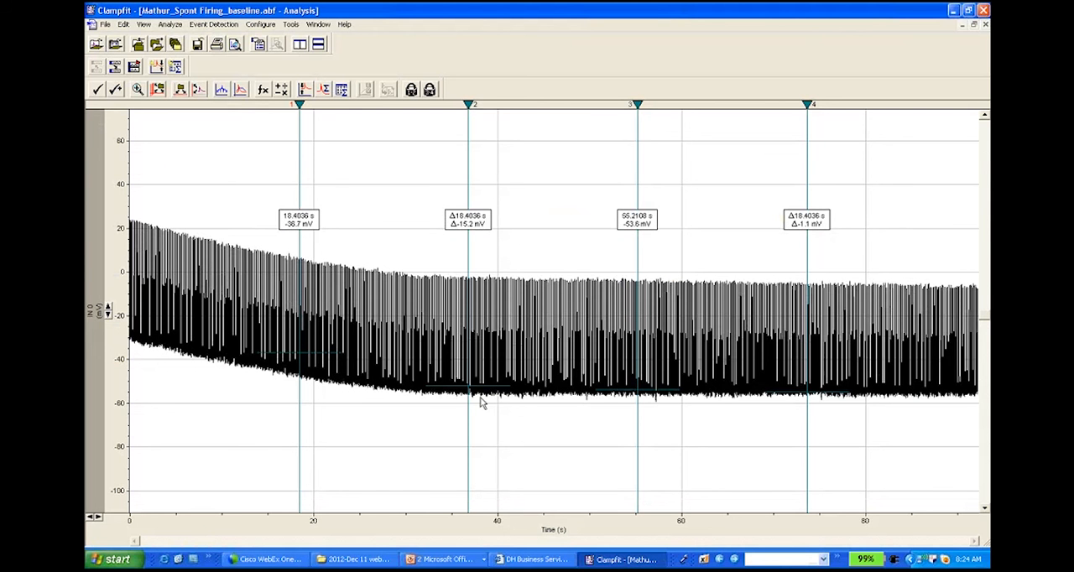
pyautogui.click(94, 518)
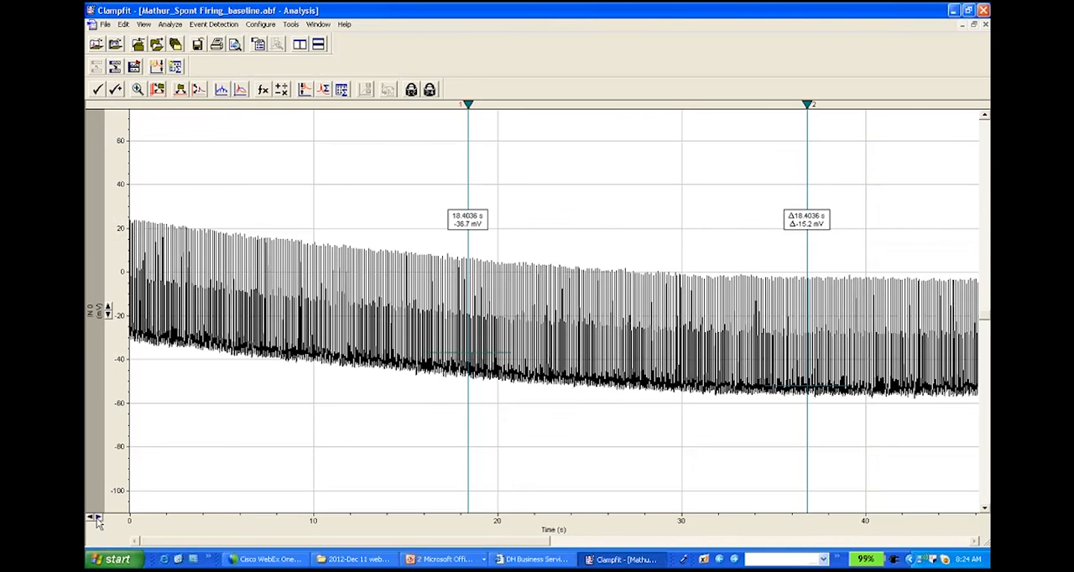
pyautogui.click(90, 518)
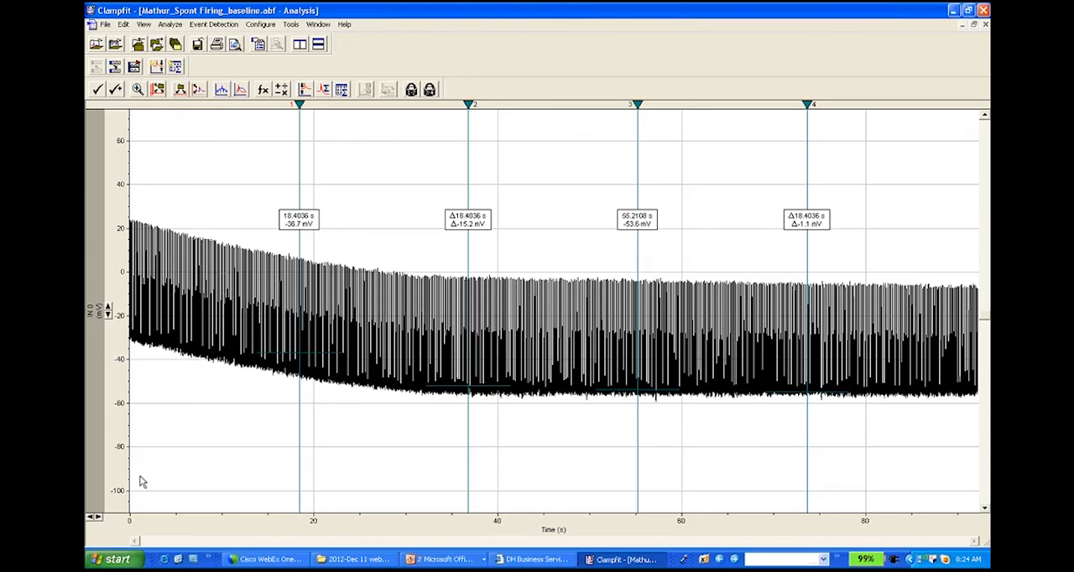
pyautogui.click(99, 518)
pyautogui.click(99, 518)
pyautogui.click(99, 518)
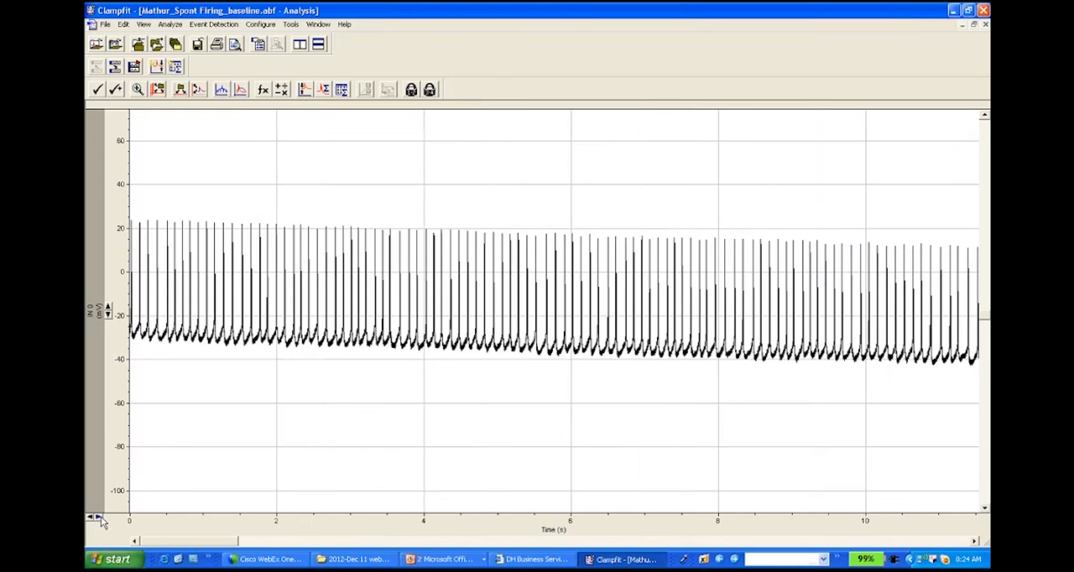
pyautogui.click(89, 519)
pyautogui.click(90, 519)
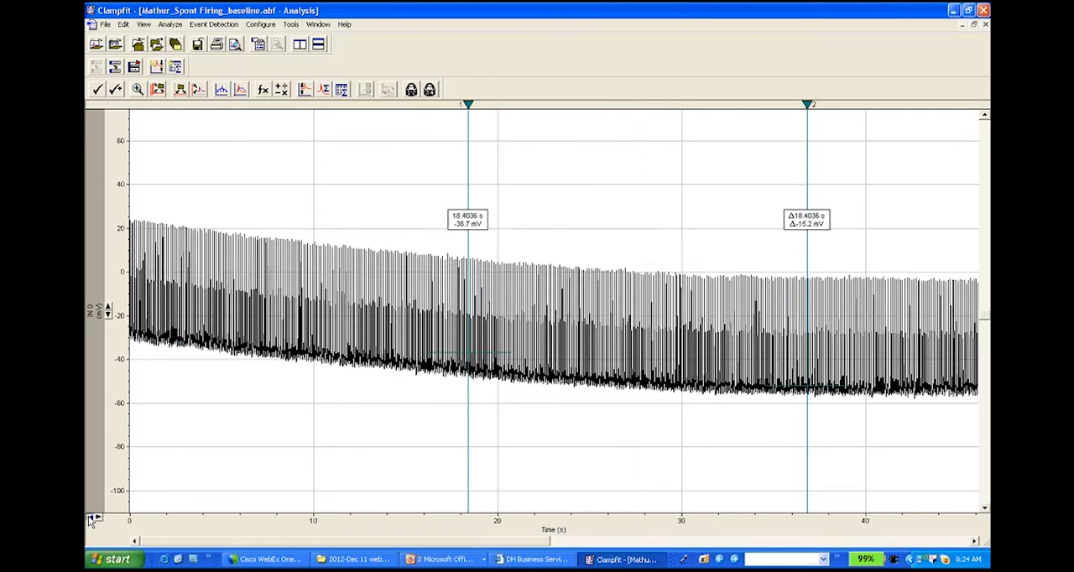
pyautogui.click(90, 519)
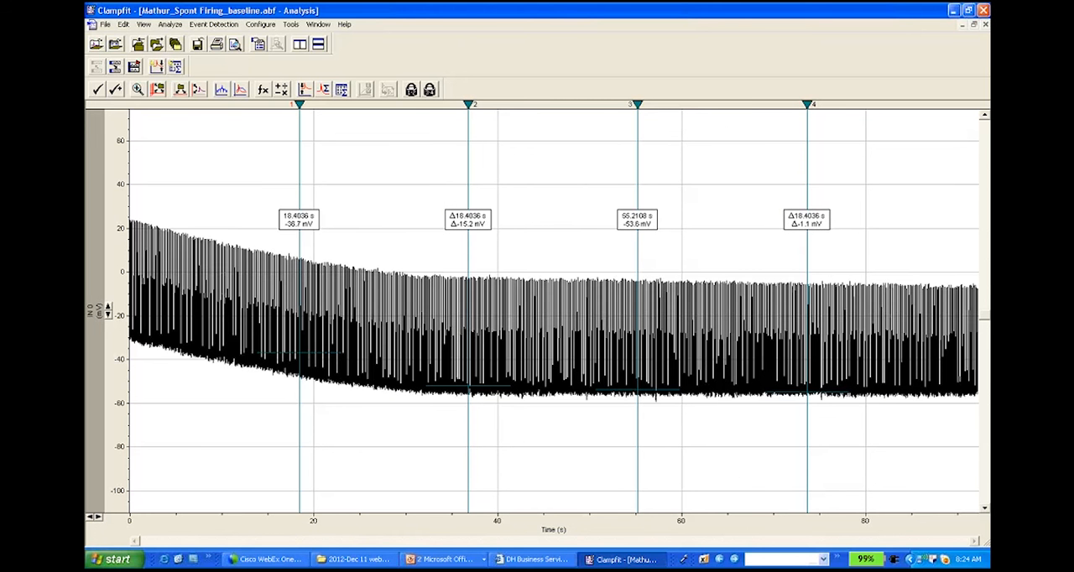
# Step: Start a manual baseline adjustment and shape the baseline line along the trace's lower edge from 0 s to about 22 s
pyautogui.click(171, 25)
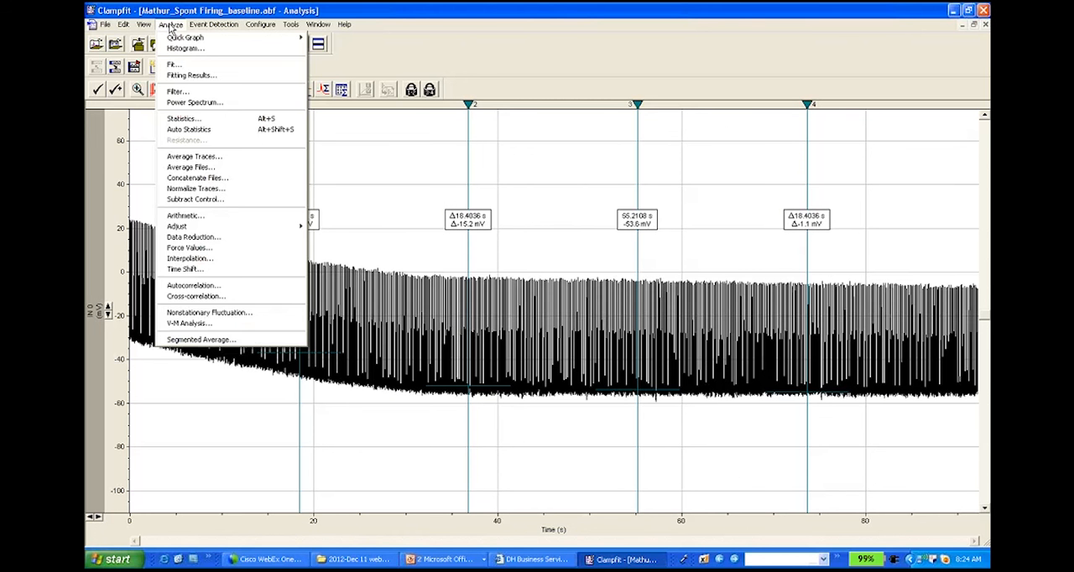
pyautogui.moveTo(196, 227)
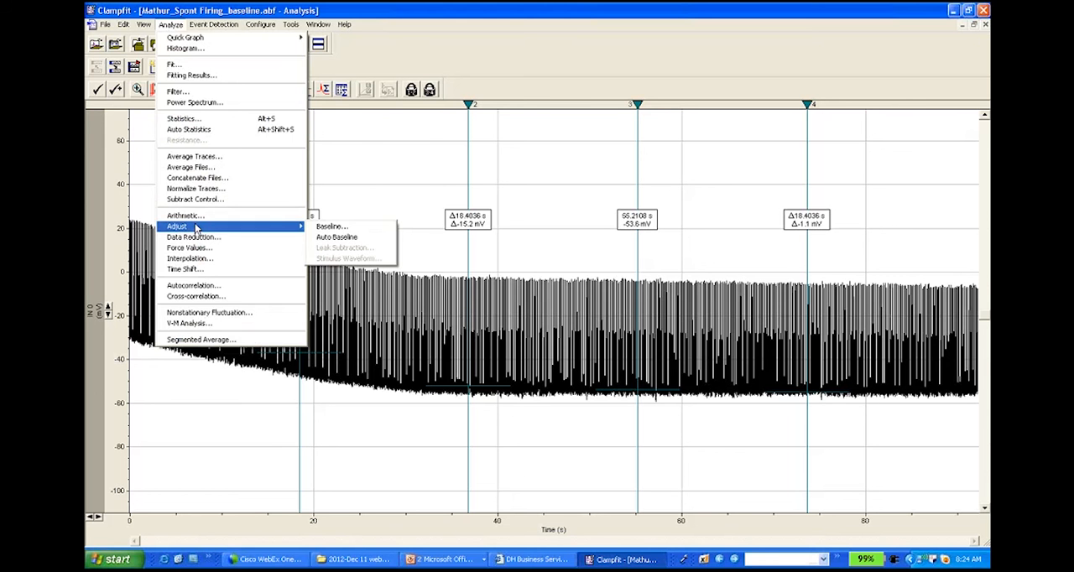
pyautogui.click(327, 227)
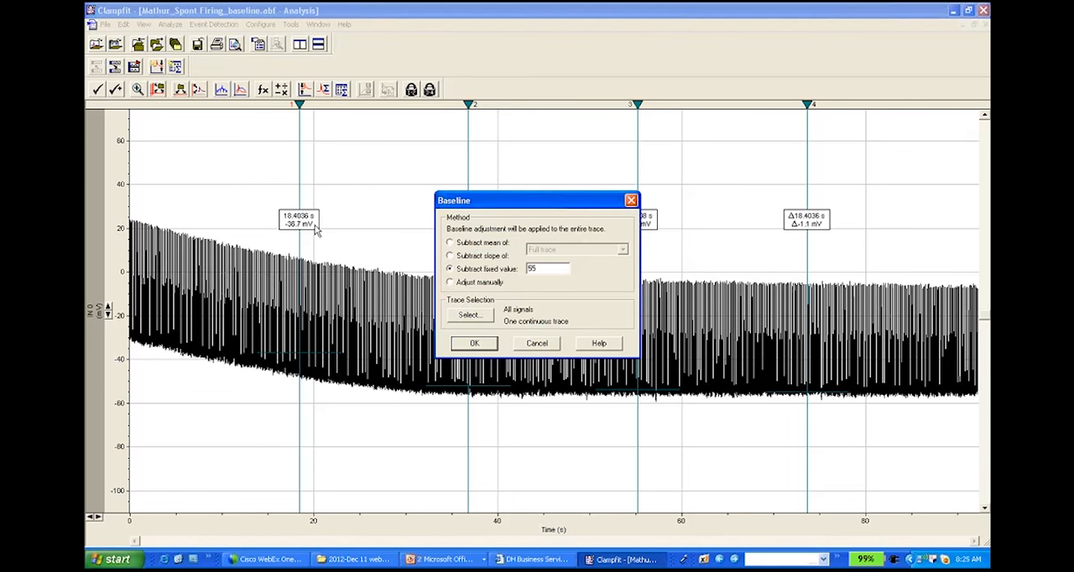
pyautogui.click(450, 283)
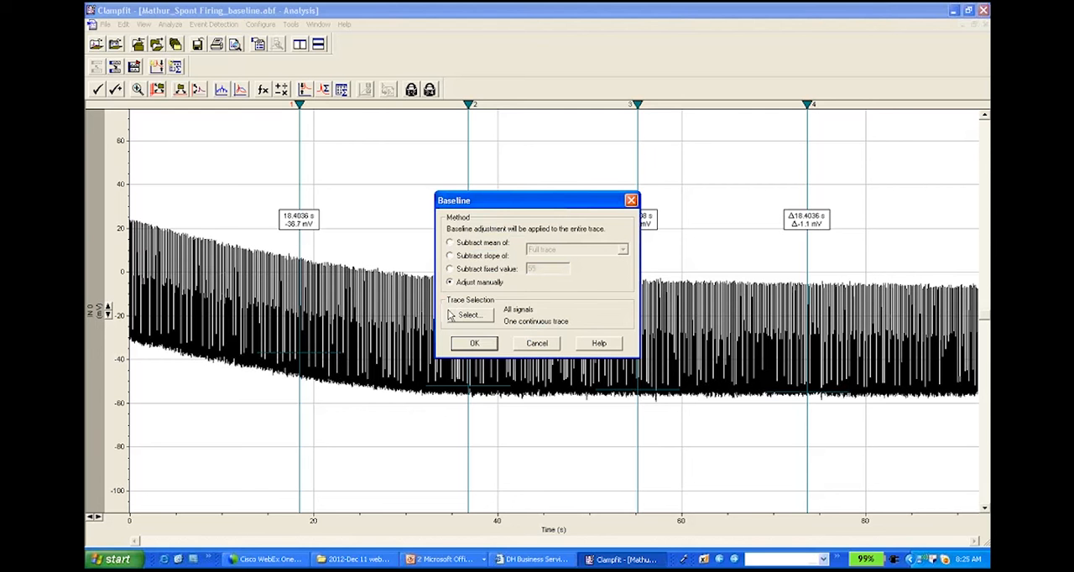
pyautogui.click(475, 344)
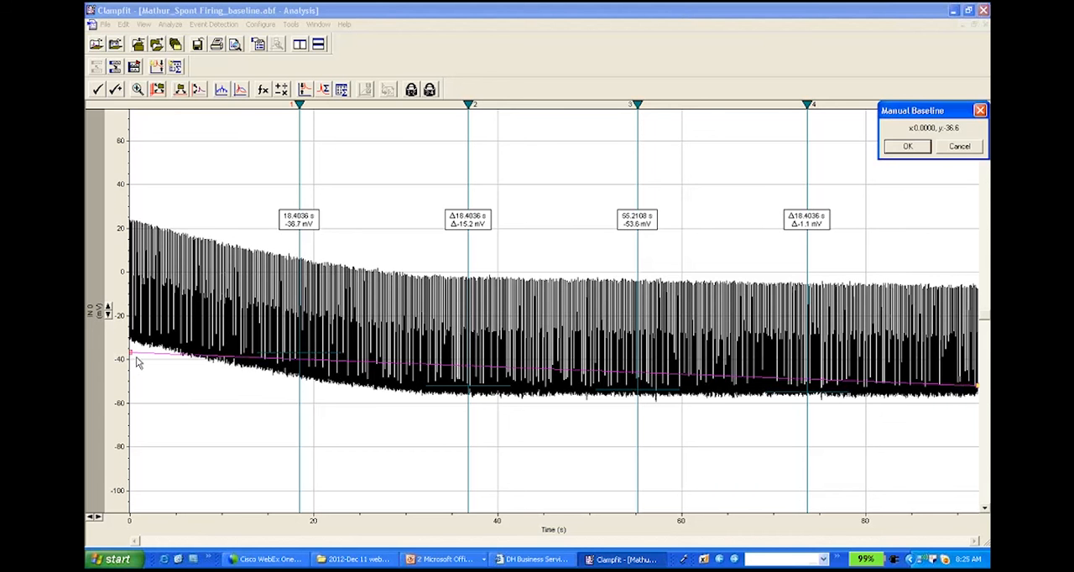
pyautogui.moveTo(133, 357); pyautogui.dragTo(132, 340)
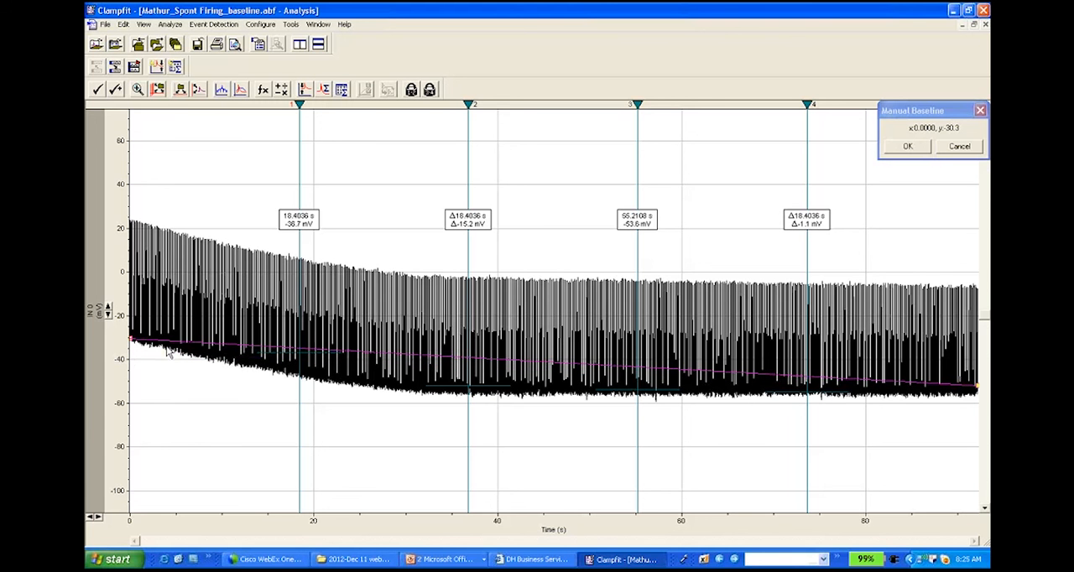
pyautogui.moveTo(203, 345); pyautogui.dragTo(198, 356)
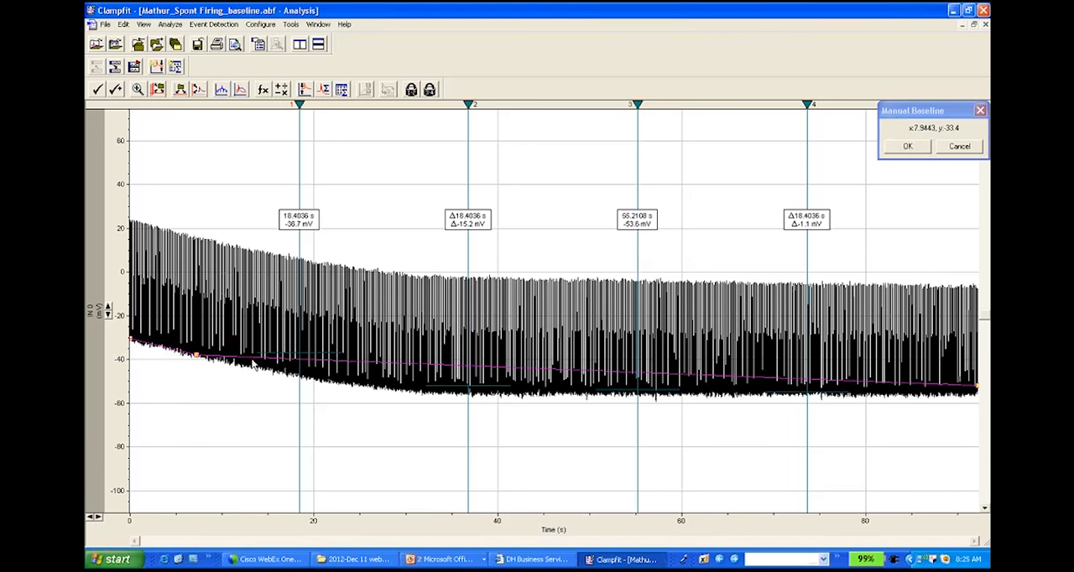
pyautogui.moveTo(253, 363); pyautogui.dragTo(252, 369)
pyautogui.click(328, 370)
pyautogui.moveTo(329, 372); pyautogui.dragTo(333, 386)
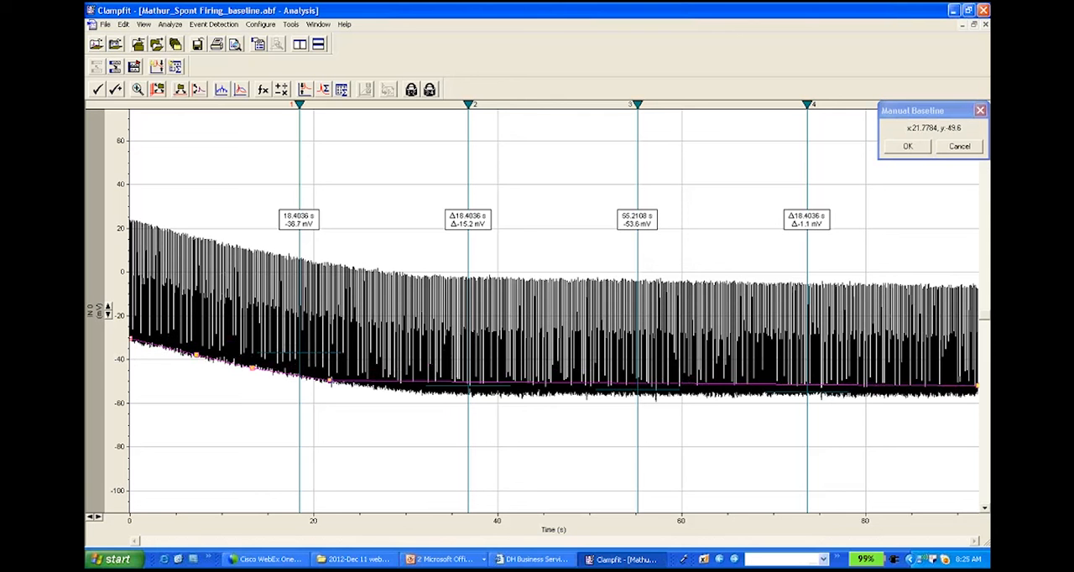
# Step: Fit the manual baseline line to the trace's lower edge from about 30 s to the end of the recording and apply the adjustment
pyautogui.click(403, 388)
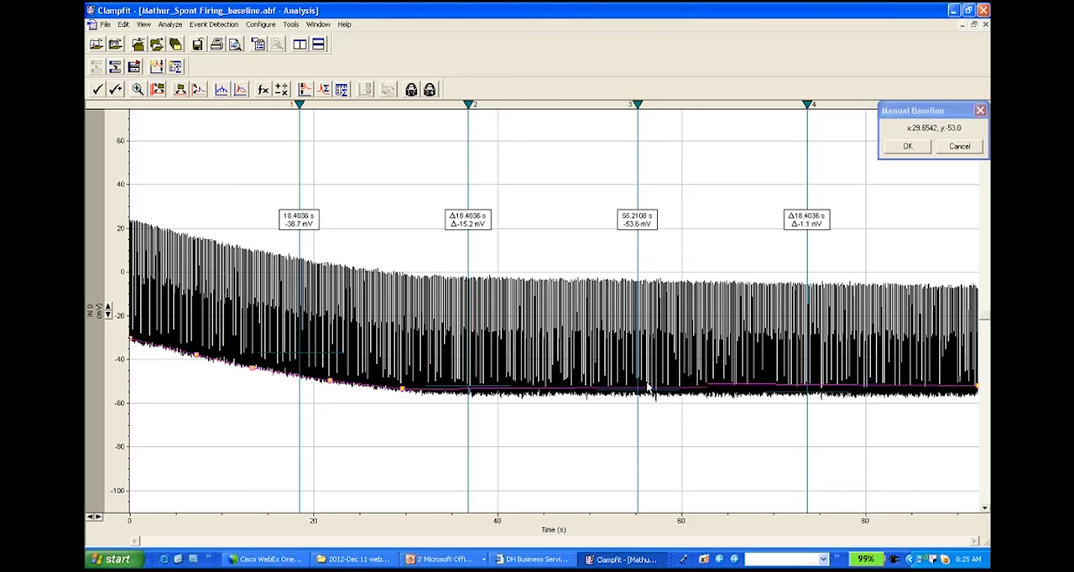
pyautogui.click(455, 392)
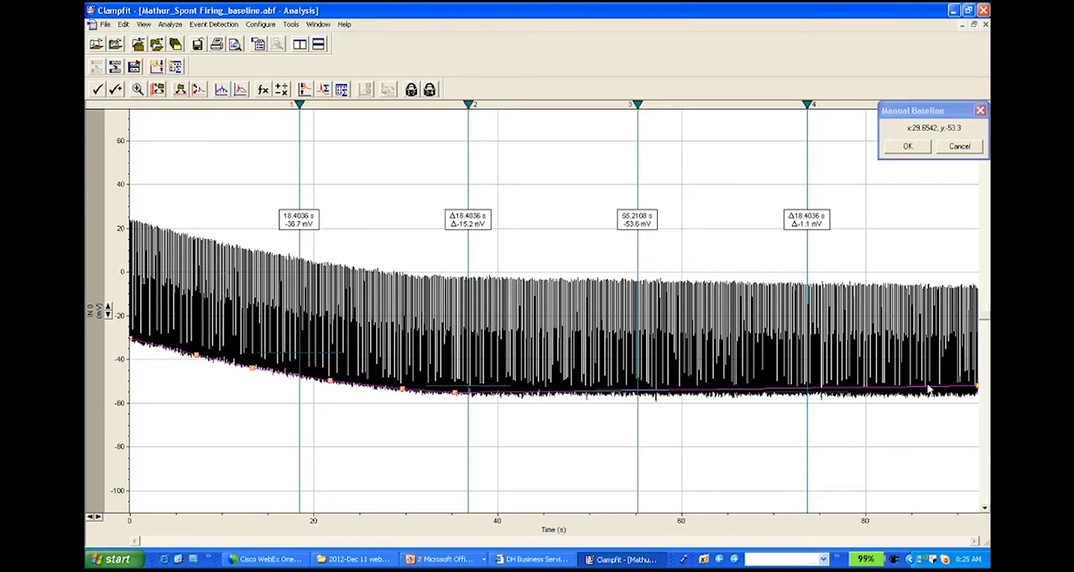
pyautogui.click(978, 393)
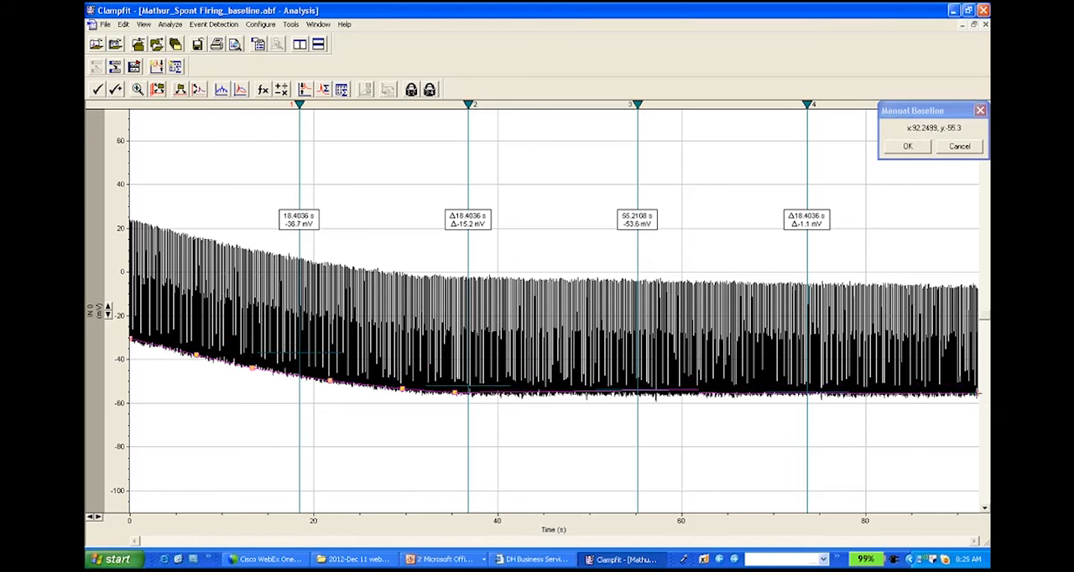
pyautogui.click(584, 394)
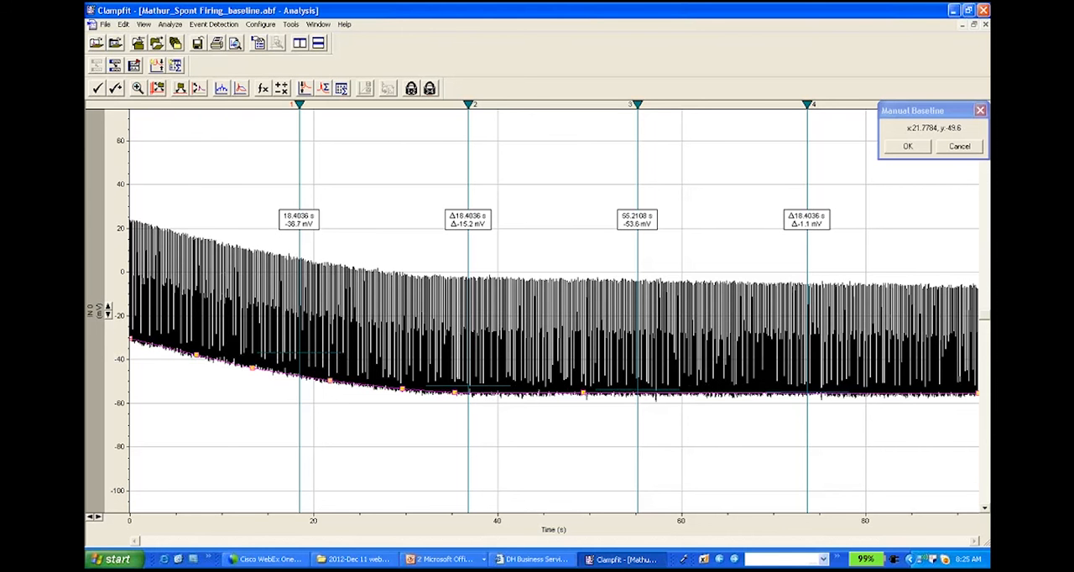
pyautogui.click(908, 147)
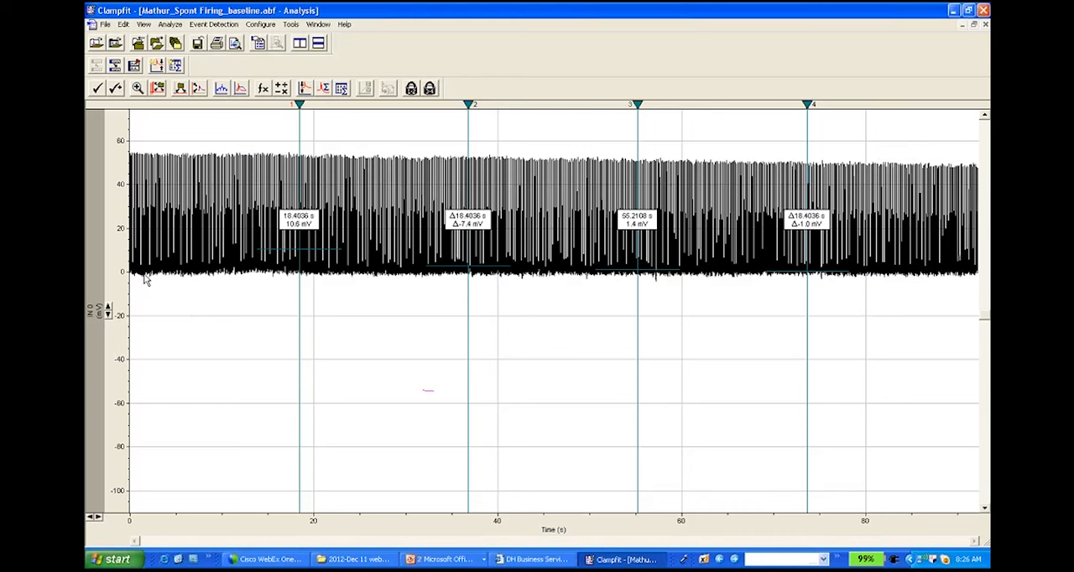
# Step: Adjust the baseline of all signals by subtracting a fixed value of 55
pyautogui.click(170, 24)
pyautogui.moveTo(210, 227)
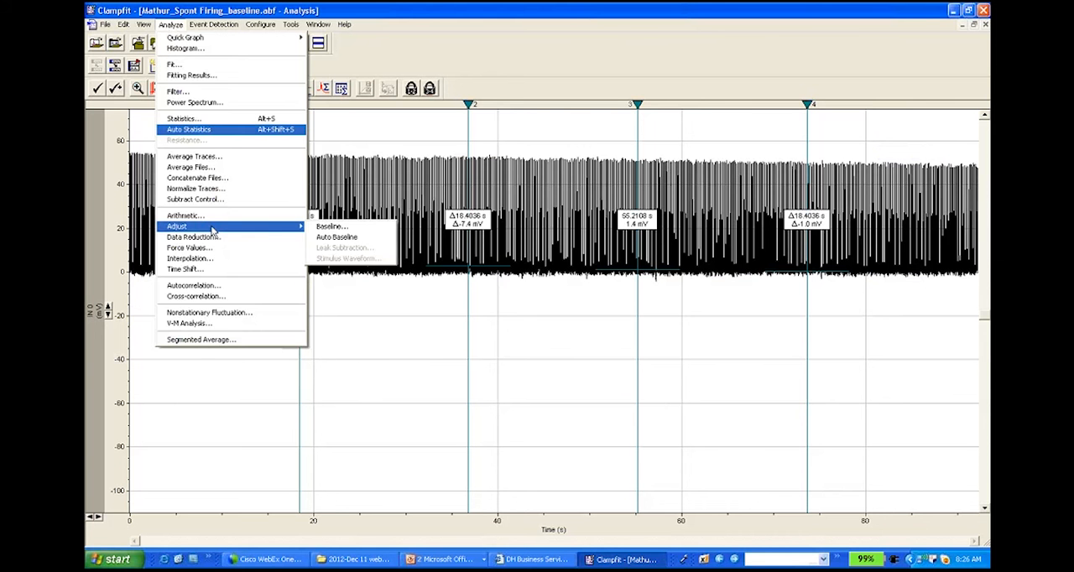
pyautogui.click(324, 227)
pyautogui.click(450, 269)
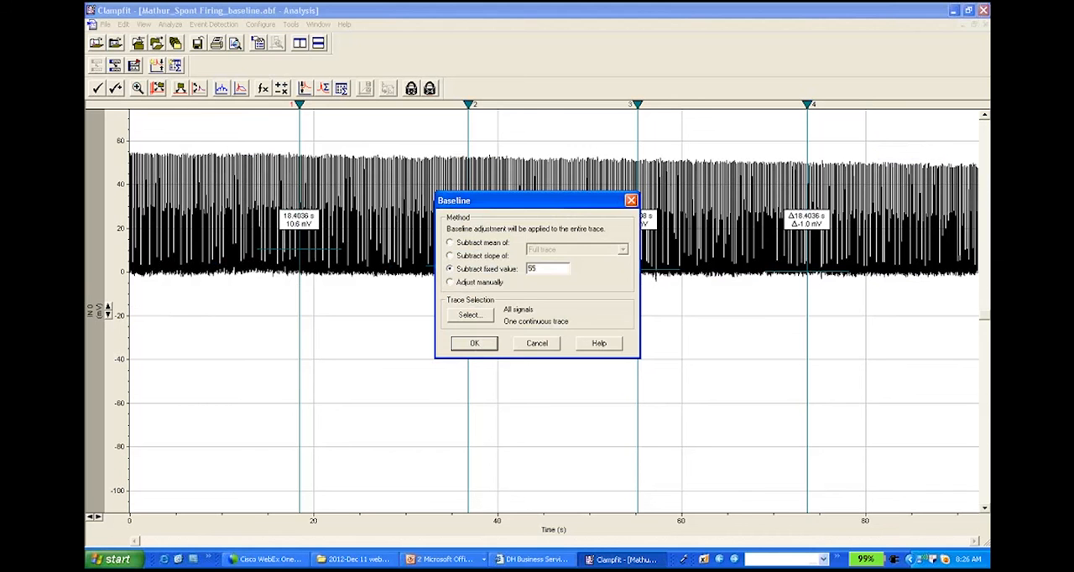
pyautogui.click(475, 345)
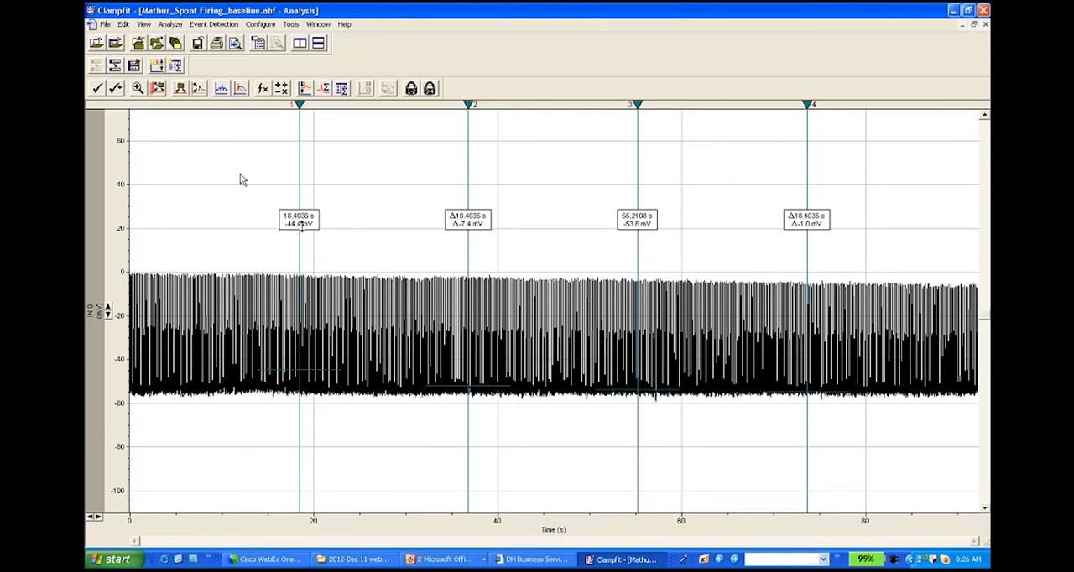
# Step: Open the recent recording ending in "Spont Firing.abf" and auto-scale all its Y axes
pyautogui.click(106, 25)
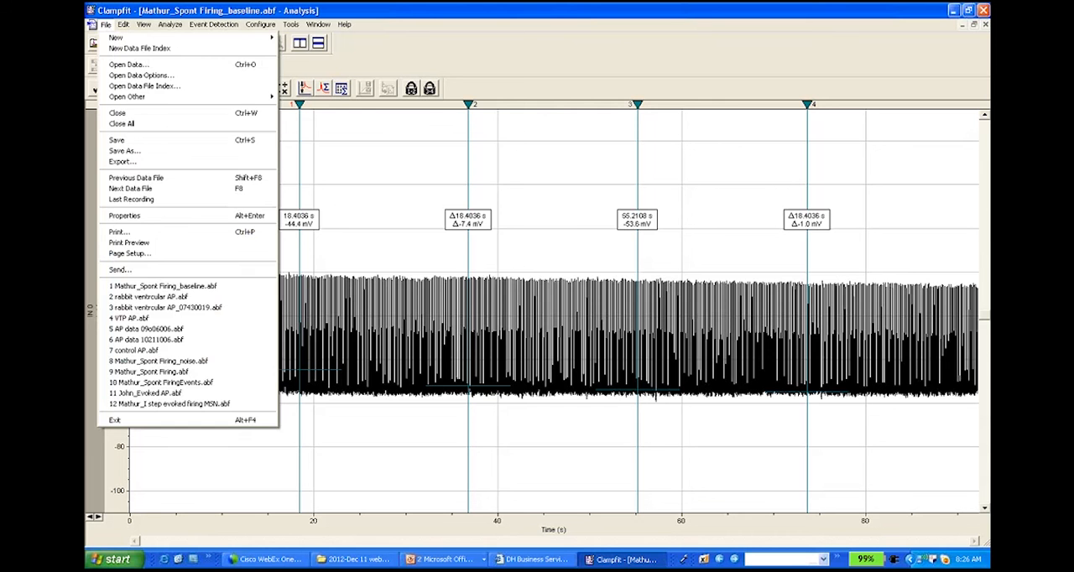
pyautogui.click(148, 371)
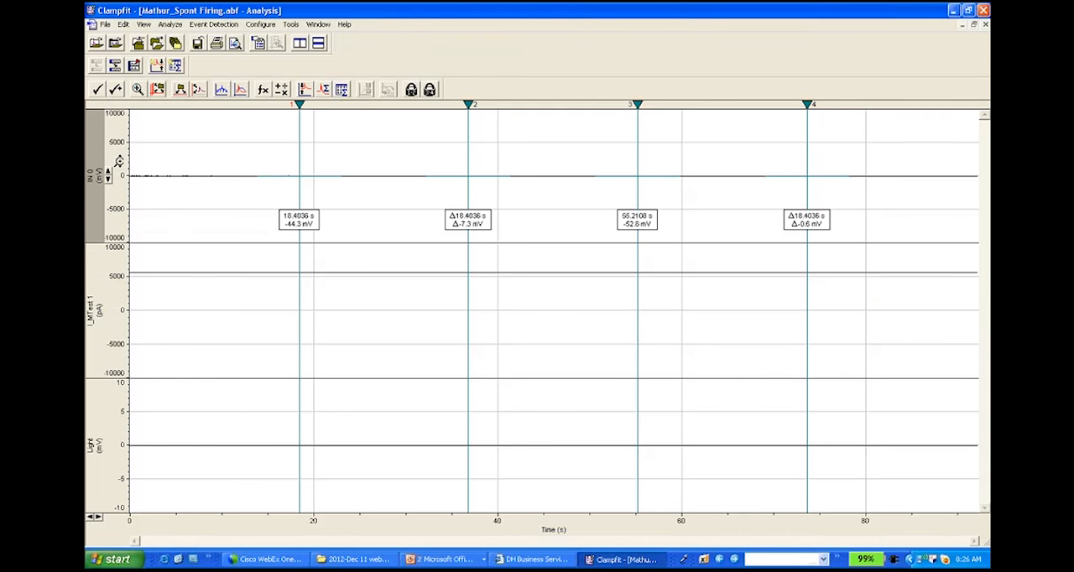
pyautogui.click(199, 91)
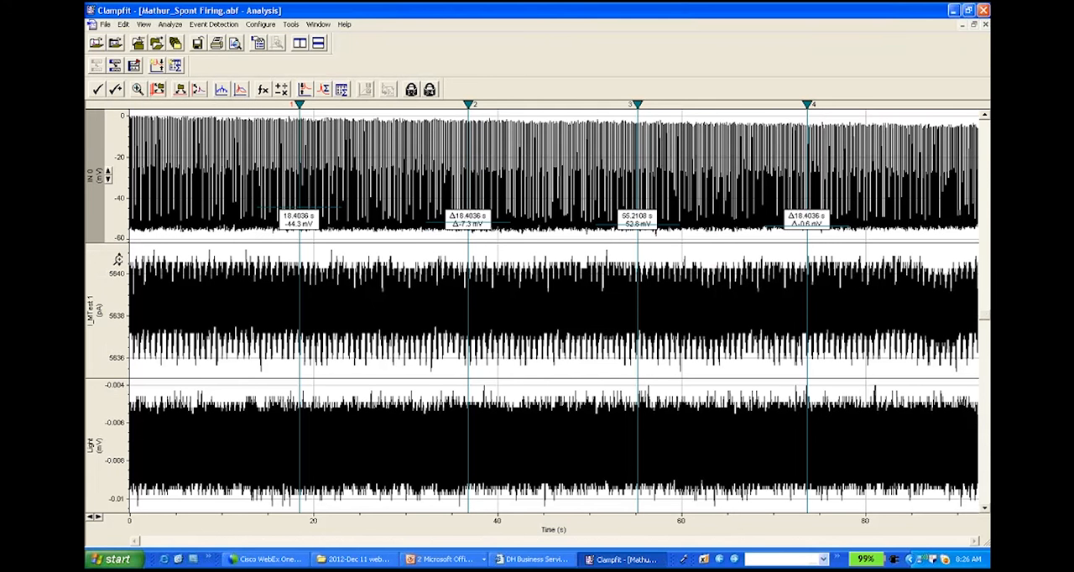
# Step: Hide the I_MTest 1 and Light signals so that only IN 0 is shown, and widen its Y-axis range
pyautogui.rightClick(122, 262)
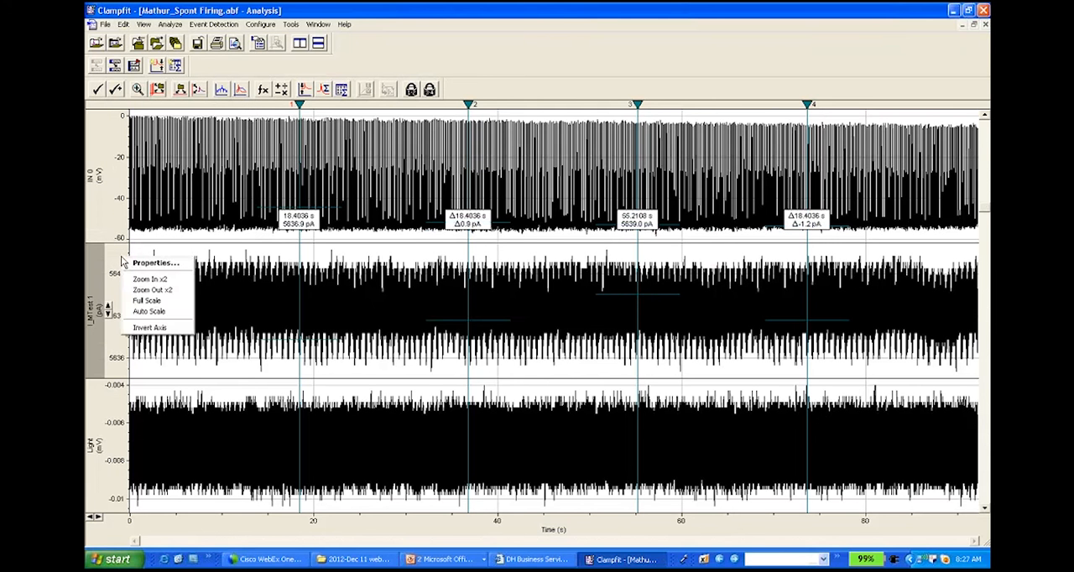
pyautogui.click(151, 263)
pyautogui.click(527, 155)
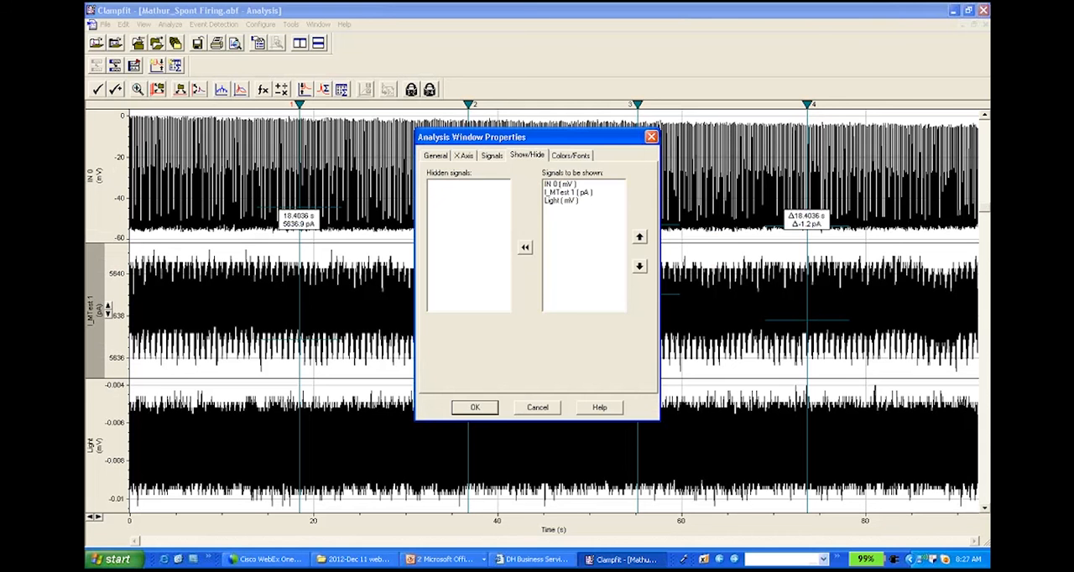
pyautogui.doubleClick(557, 193)
pyautogui.click(527, 249)
pyautogui.click(475, 408)
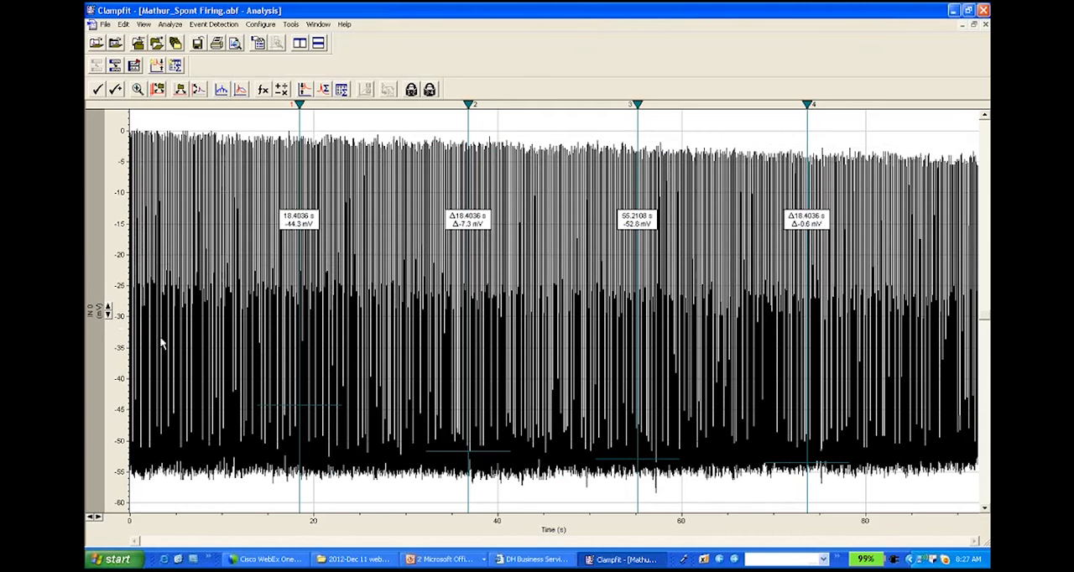
pyautogui.click(109, 316)
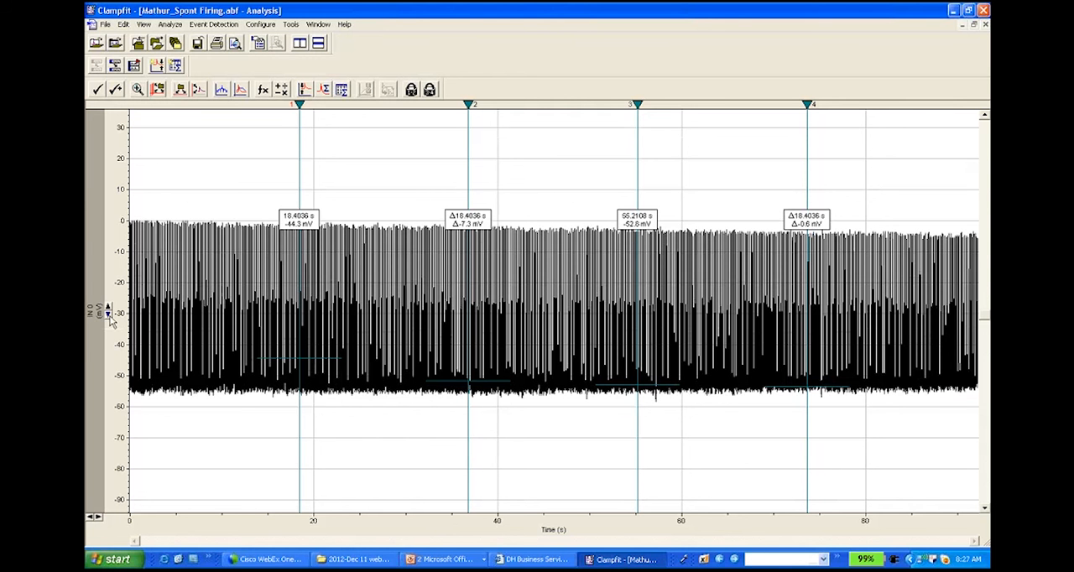
# Step: Examine the individual spikes in the first few seconds of the IN 0 trace and return to the full time range
pyautogui.click(98, 520)
pyautogui.click(98, 520)
pyautogui.click(98, 519)
pyautogui.click(98, 520)
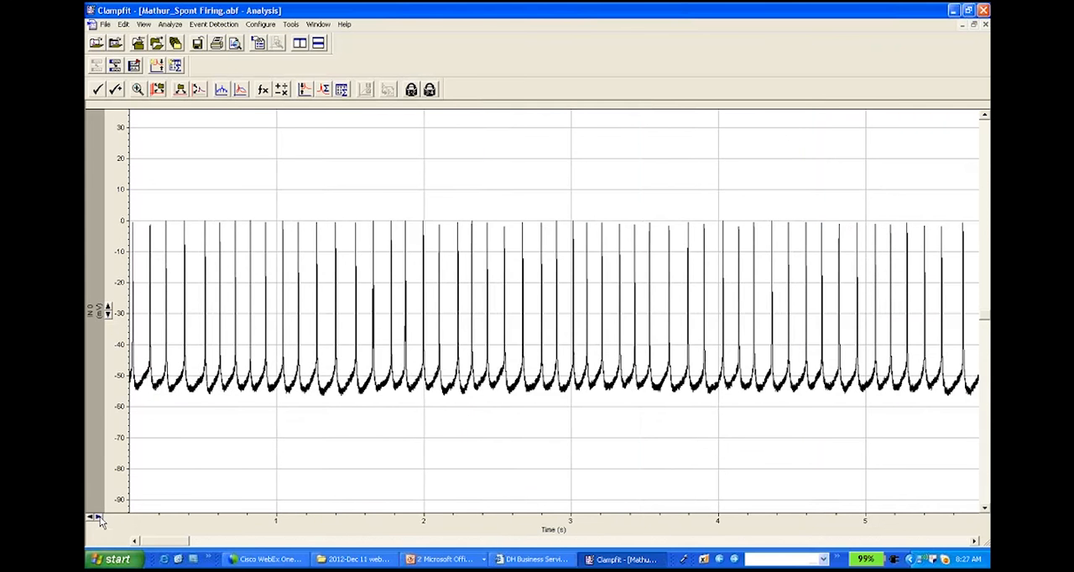
pyautogui.click(94, 520)
pyautogui.click(94, 519)
pyautogui.click(94, 520)
pyautogui.click(94, 519)
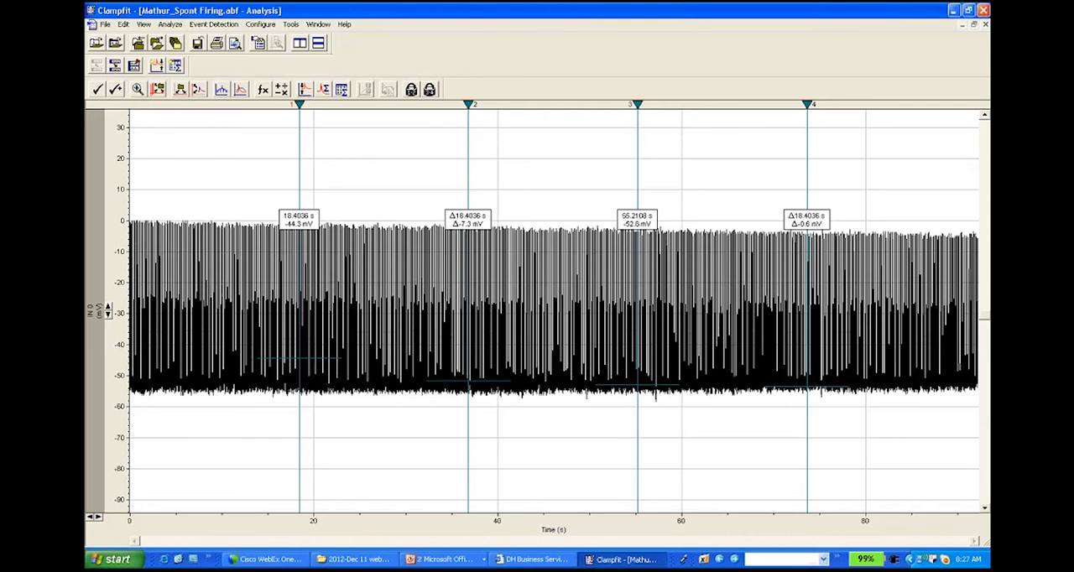
# Step: Start a threshold event search with the baseline level at -53.92 mV and the trigger level 36.1 mV above it
pyautogui.click(210, 25)
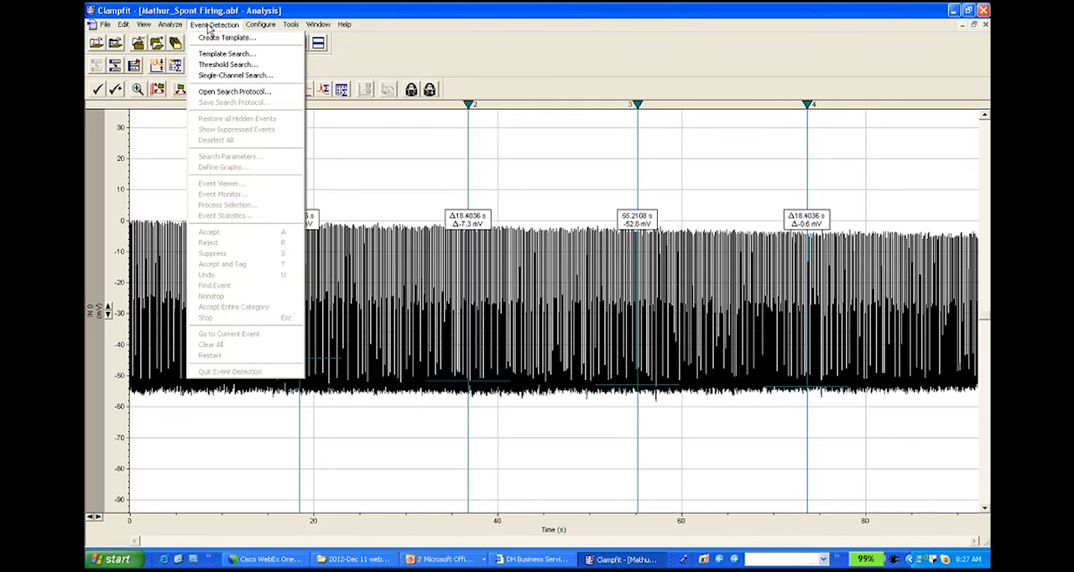
pyautogui.click(225, 64)
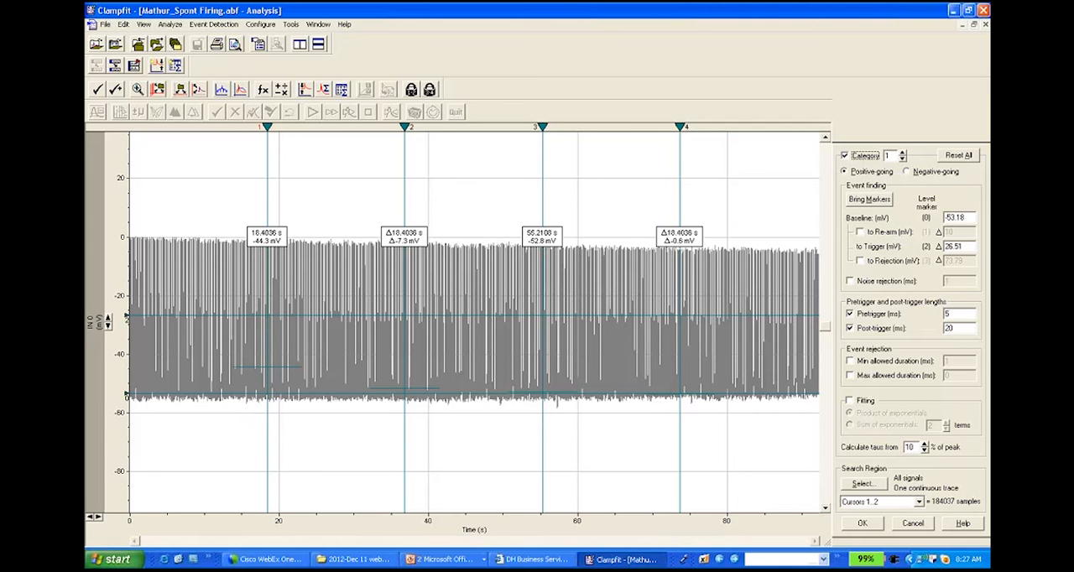
pyautogui.moveTo(164, 393); pyautogui.dragTo(163, 395)
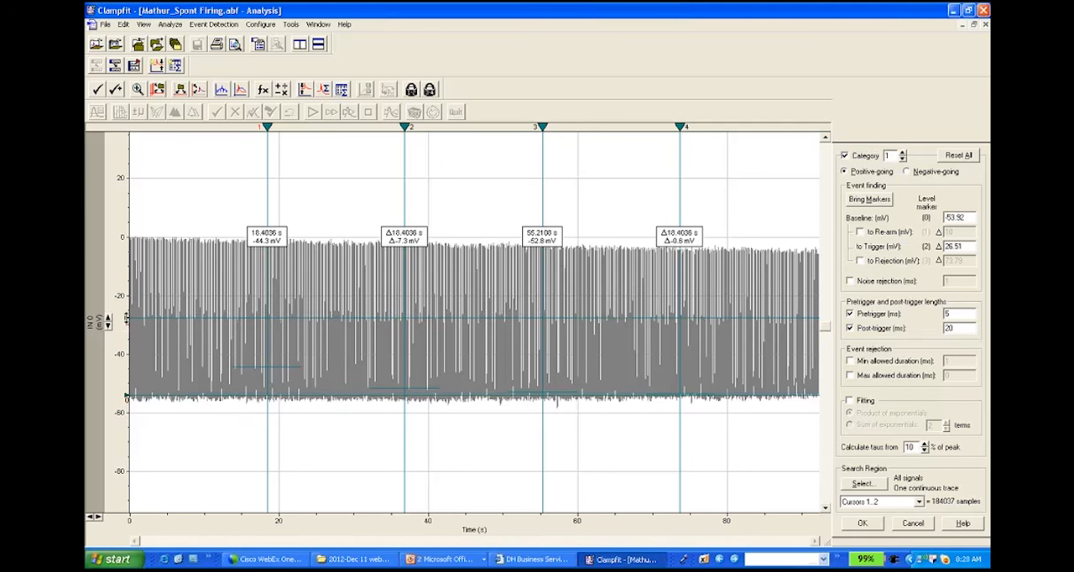
pyautogui.moveTo(128, 318)
pyautogui.mouseDown()
pyautogui.moveTo(132, 281)
pyautogui.moveTo(135, 291)
pyautogui.mouseUp()
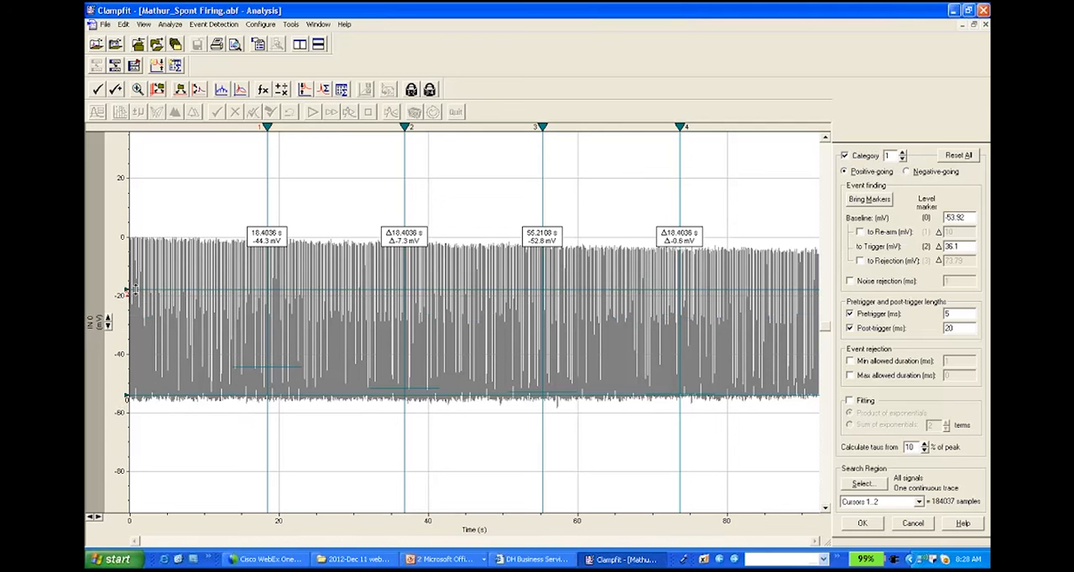
pyautogui.click(850, 328)
pyautogui.click(850, 282)
pyautogui.click(851, 283)
pyautogui.click(865, 261)
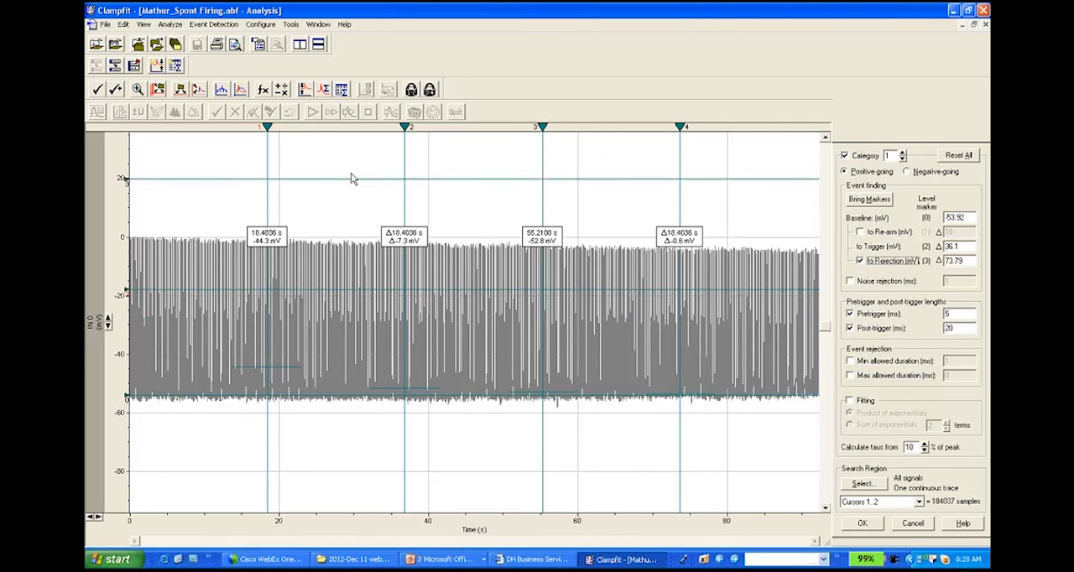
pyautogui.click(862, 261)
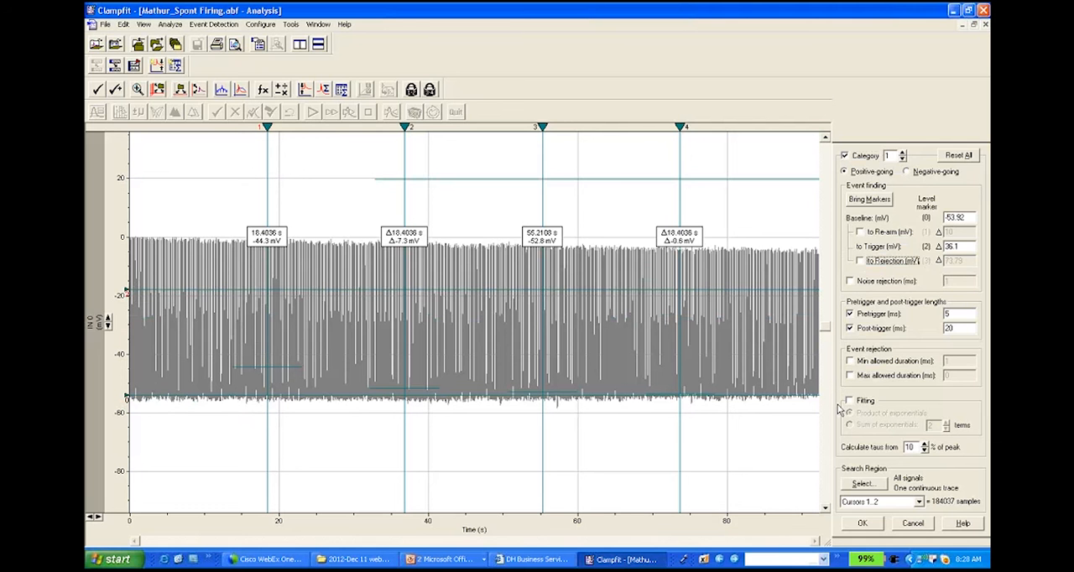
# Step: Set the search region to the full trace, accept the search settings, and detect all events nonstop
pyautogui.click(920, 503)
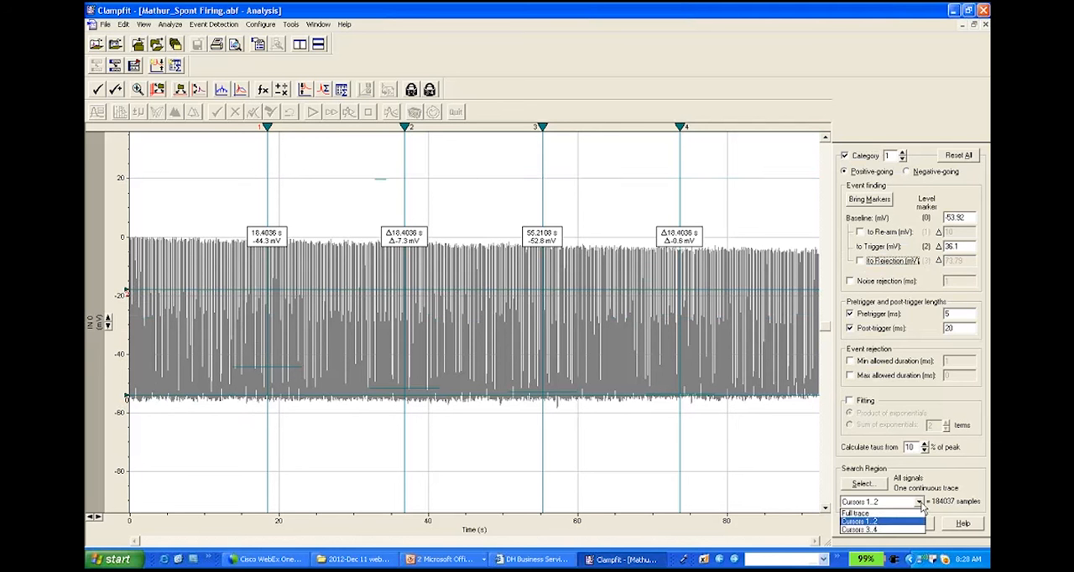
pyautogui.click(882, 521)
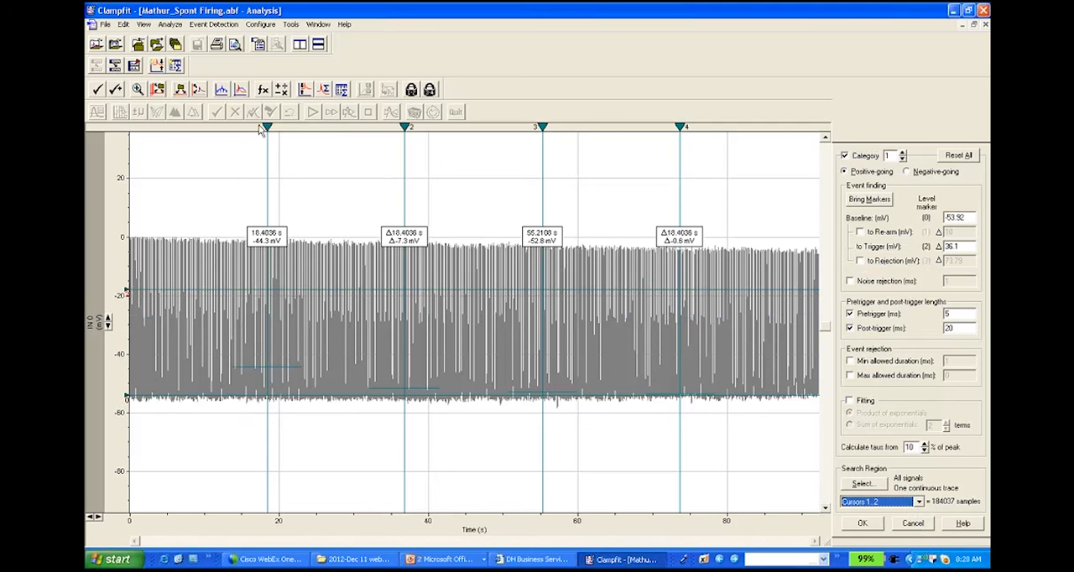
pyautogui.click(886, 502)
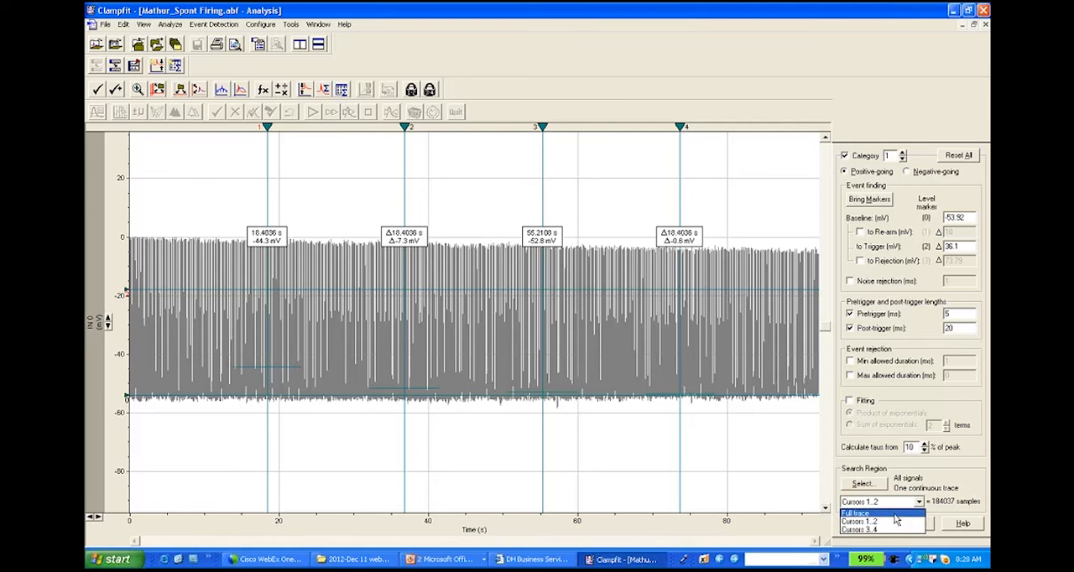
pyautogui.click(893, 514)
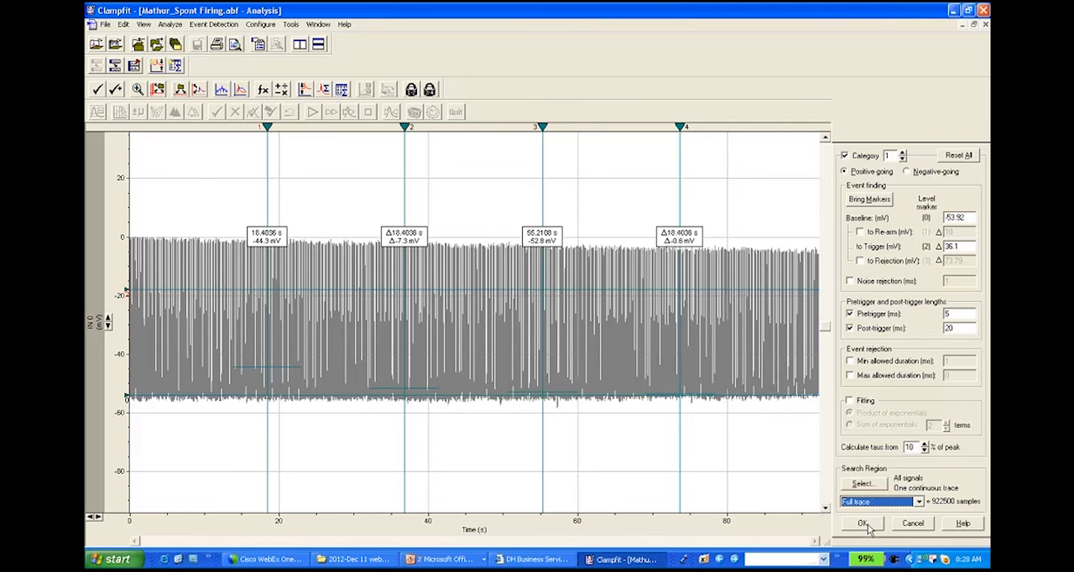
pyautogui.click(865, 523)
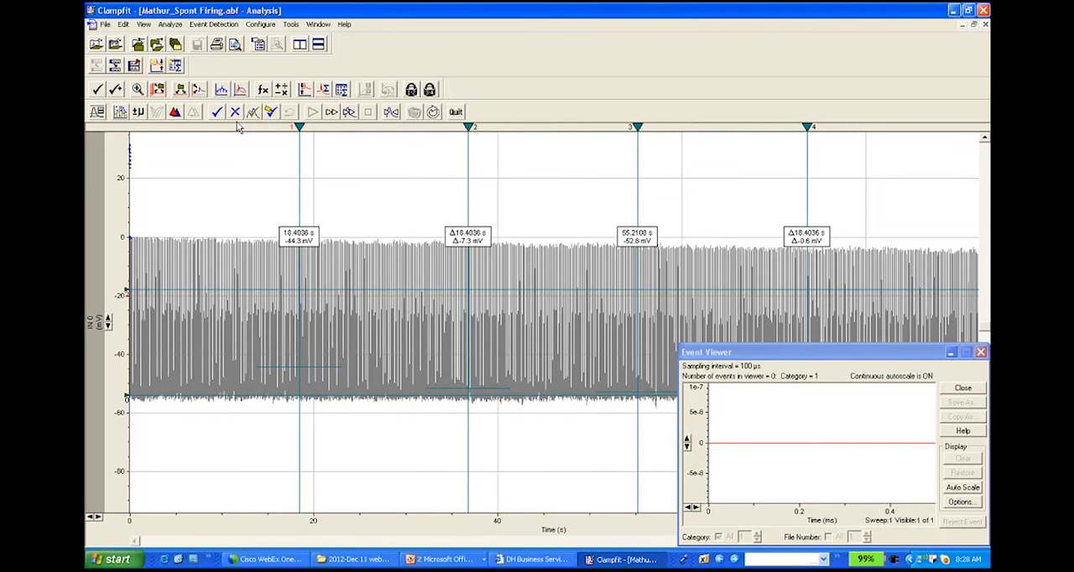
pyautogui.click(332, 113)
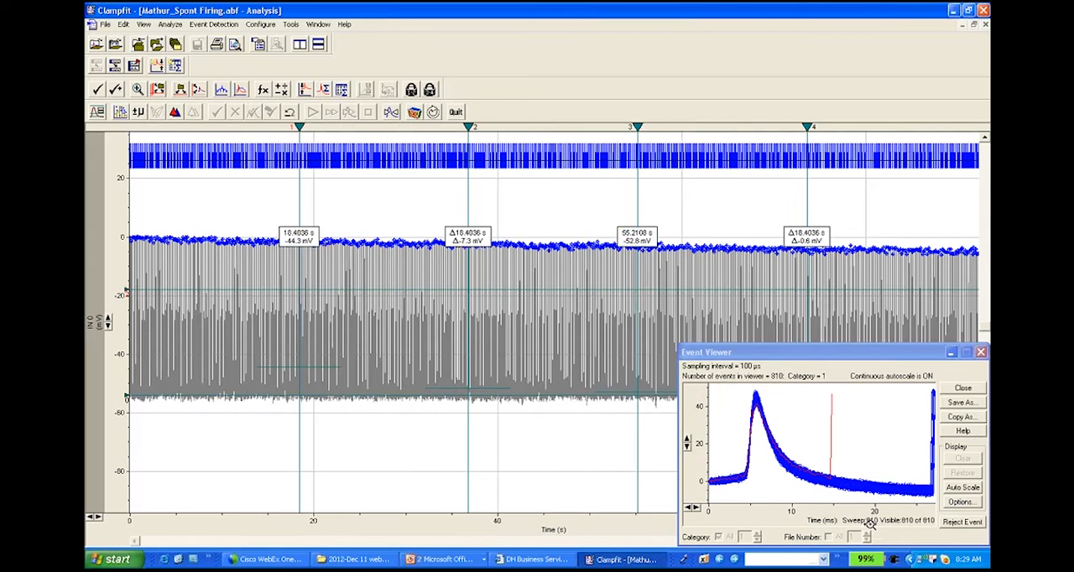
# Step: Reject the stray event in the Event Viewer whose trace ends early near 15 ms, allowing its permanent deletion
pyautogui.click(834, 448)
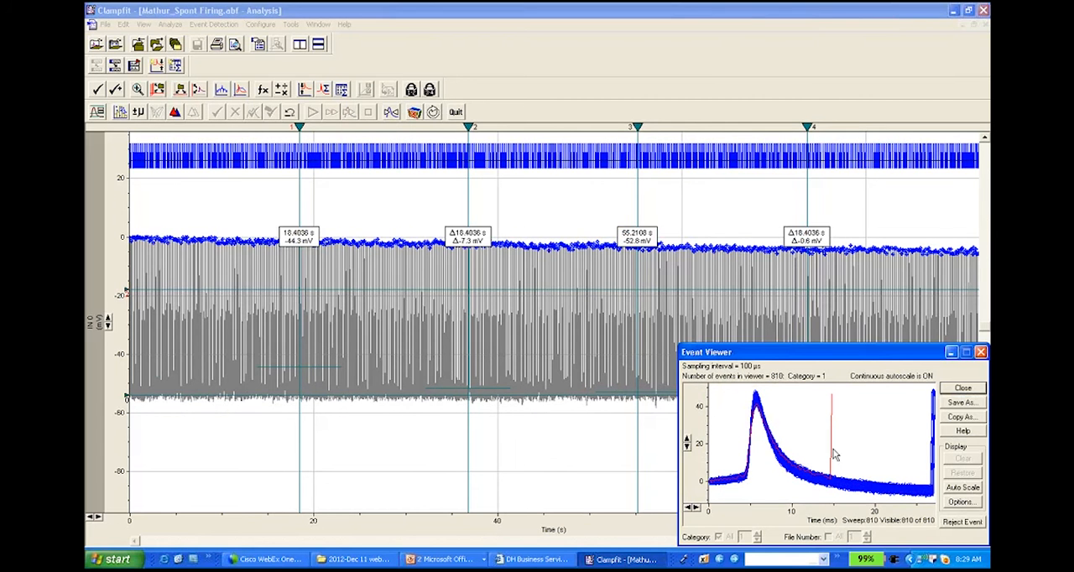
pyautogui.click(963, 522)
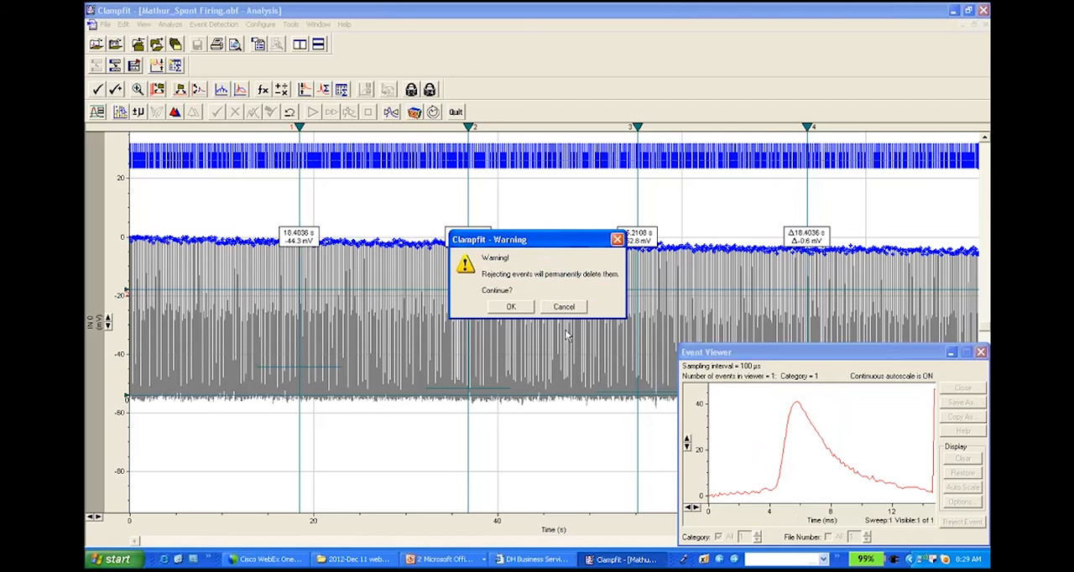
pyautogui.click(510, 307)
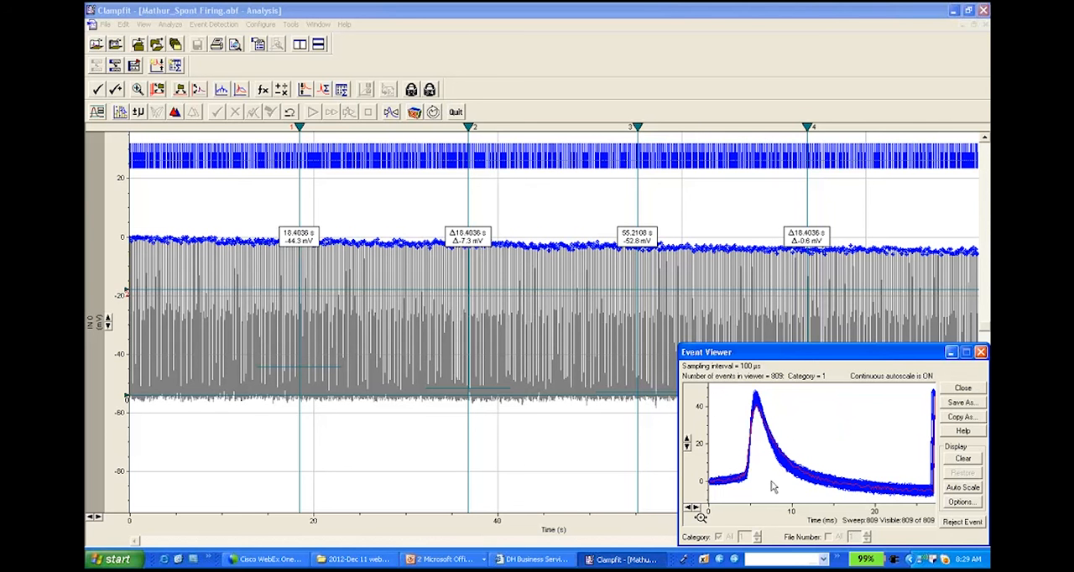
pyautogui.click(605, 557)
# Step: Open the recent events file ending in "Spont FiringEvents.abf" and minimize the Event Viewer
pyautogui.click(949, 404)
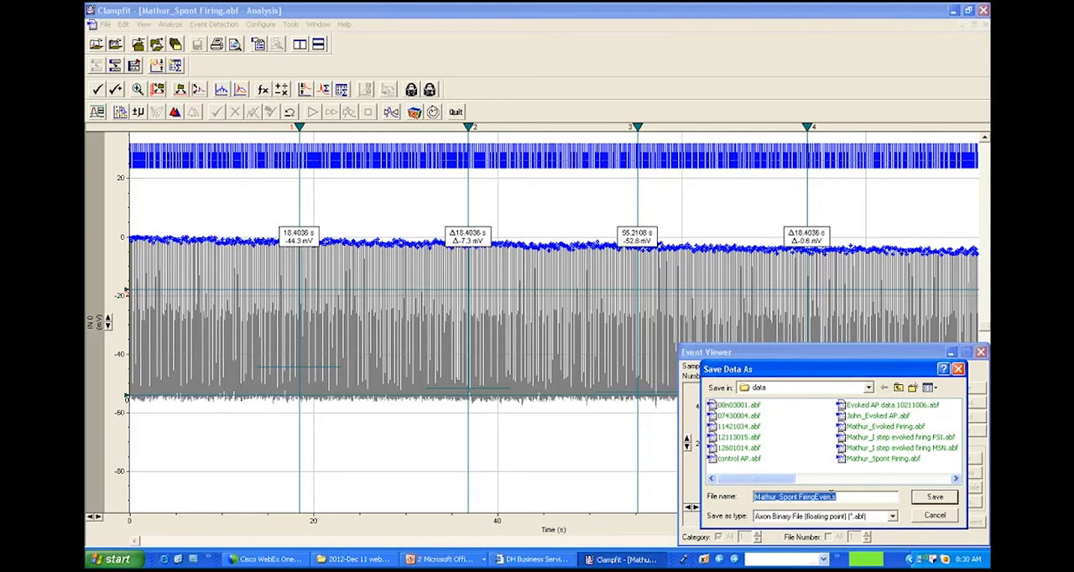
pyautogui.click(936, 516)
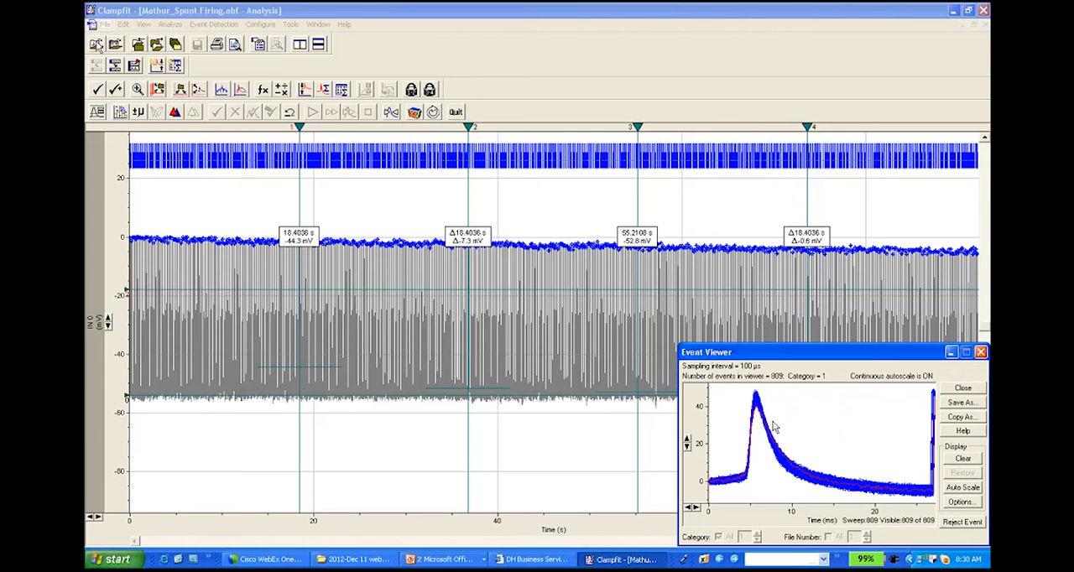
pyautogui.click(106, 24)
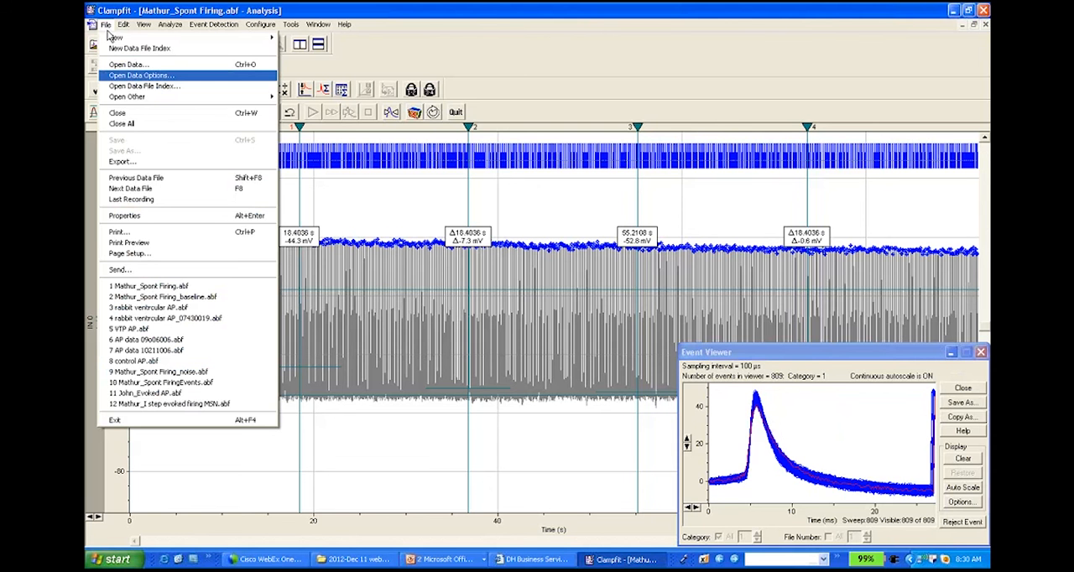
pyautogui.click(217, 383)
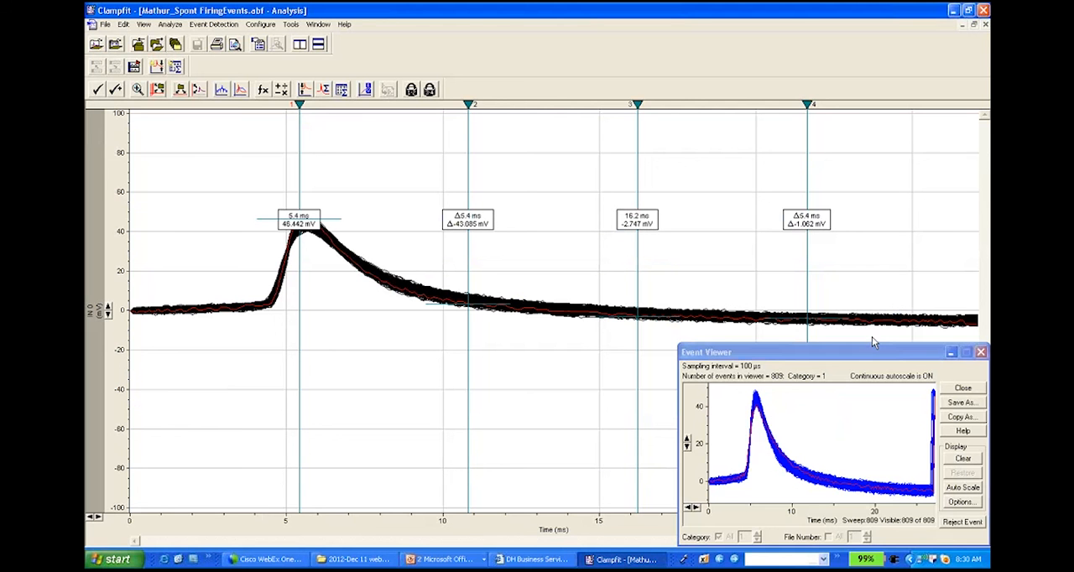
pyautogui.click(950, 349)
pyautogui.click(951, 352)
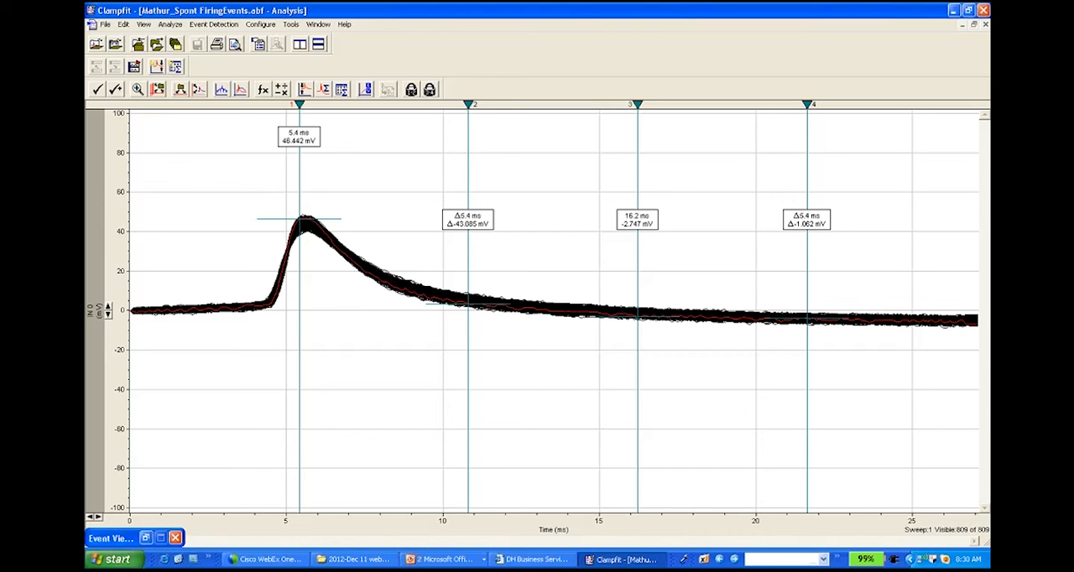
# Step: Average all 809 event sweeps across all signals, displaying the resultant trace only
pyautogui.click(170, 24)
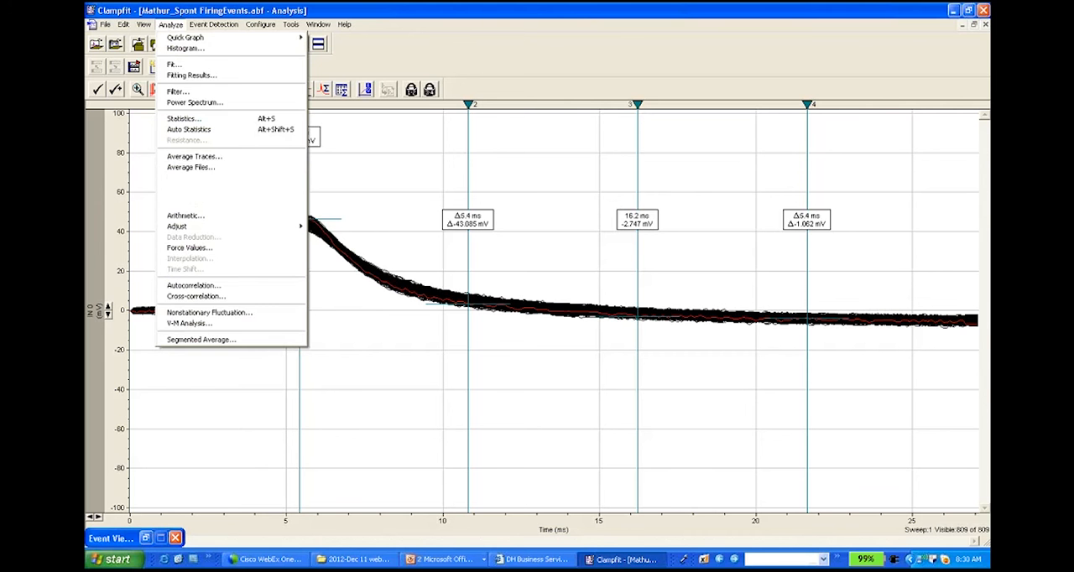
pyautogui.click(202, 159)
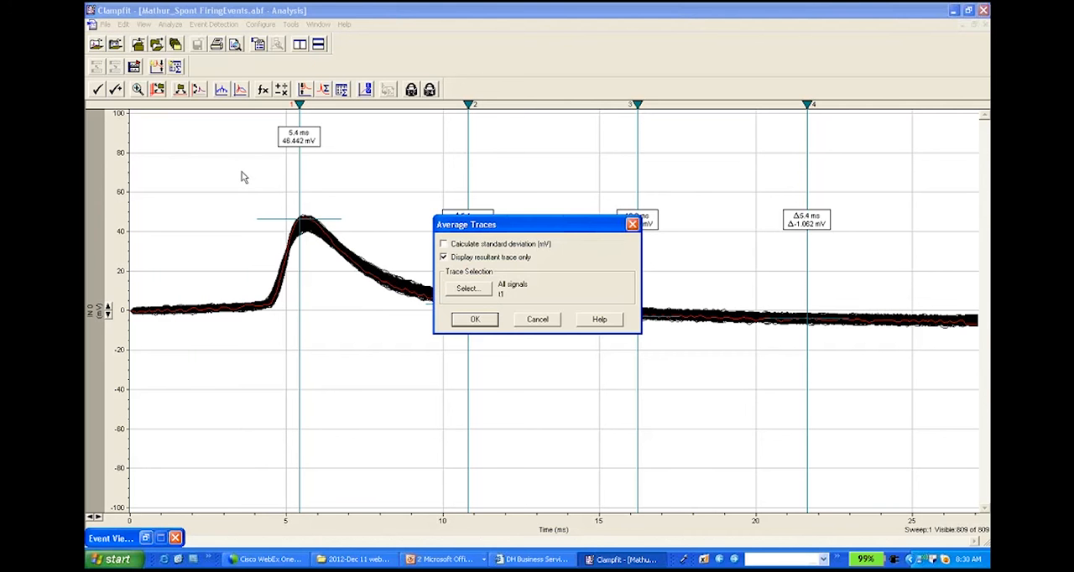
pyautogui.click(480, 295)
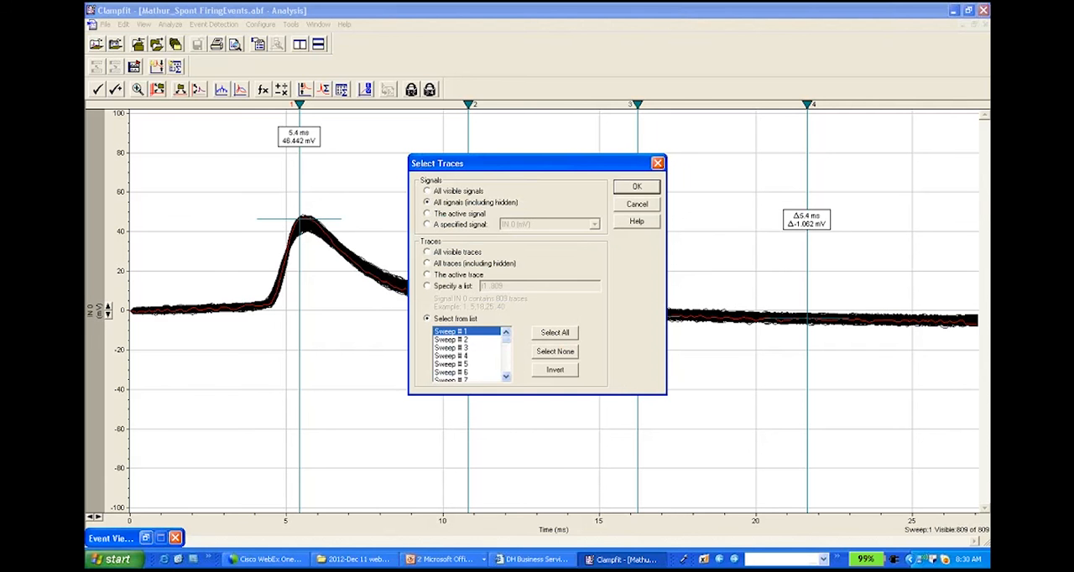
pyautogui.click(554, 333)
pyautogui.press('Return')
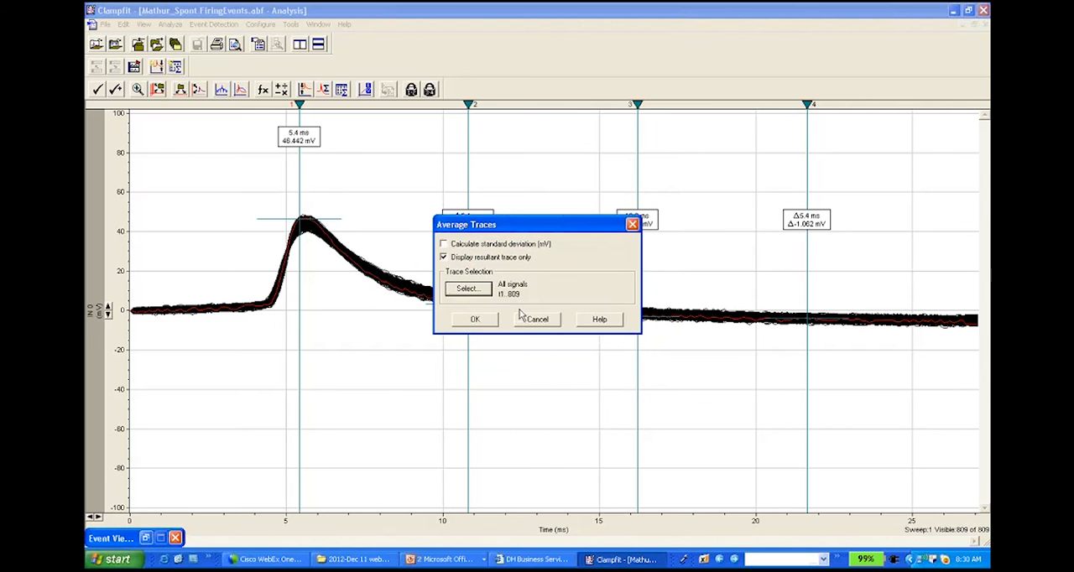
pyautogui.click(476, 320)
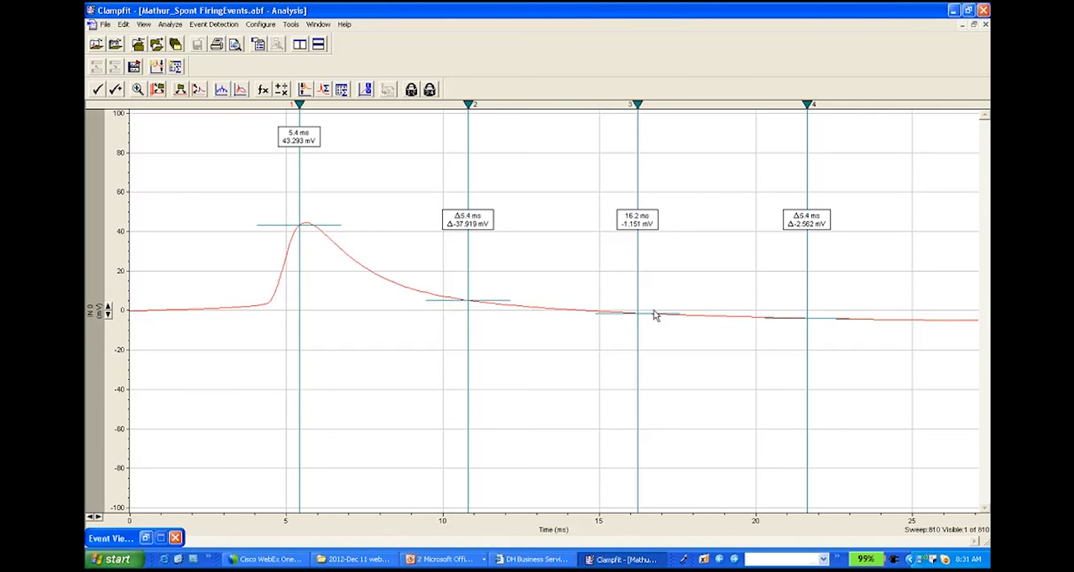
# Step: Transfer the full trace of only Sweep #810, the averaged event, to the Results window
pyautogui.click(144, 25)
pyautogui.moveTo(123, 25)
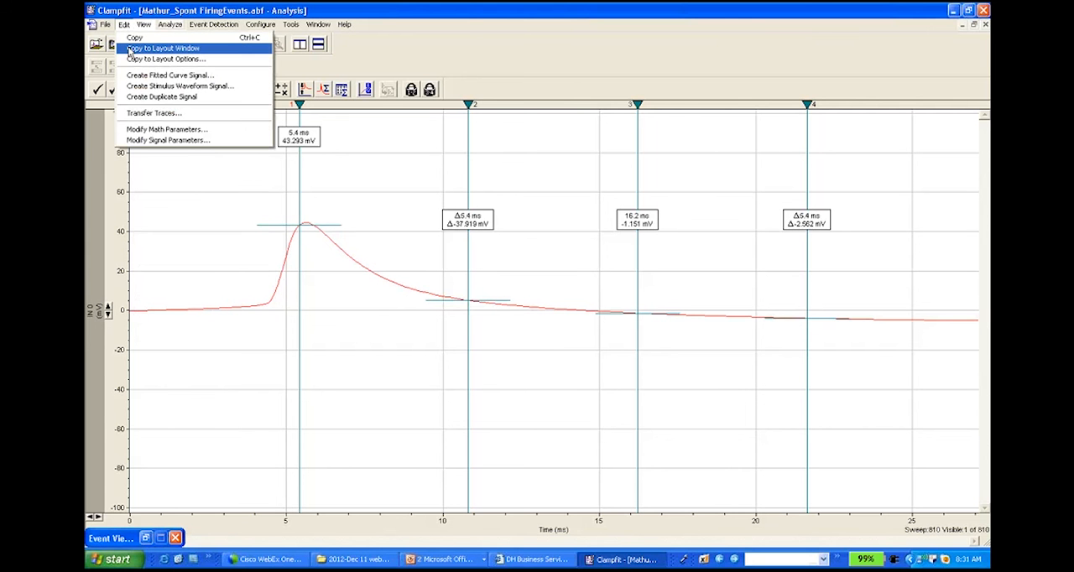
pyautogui.click(150, 115)
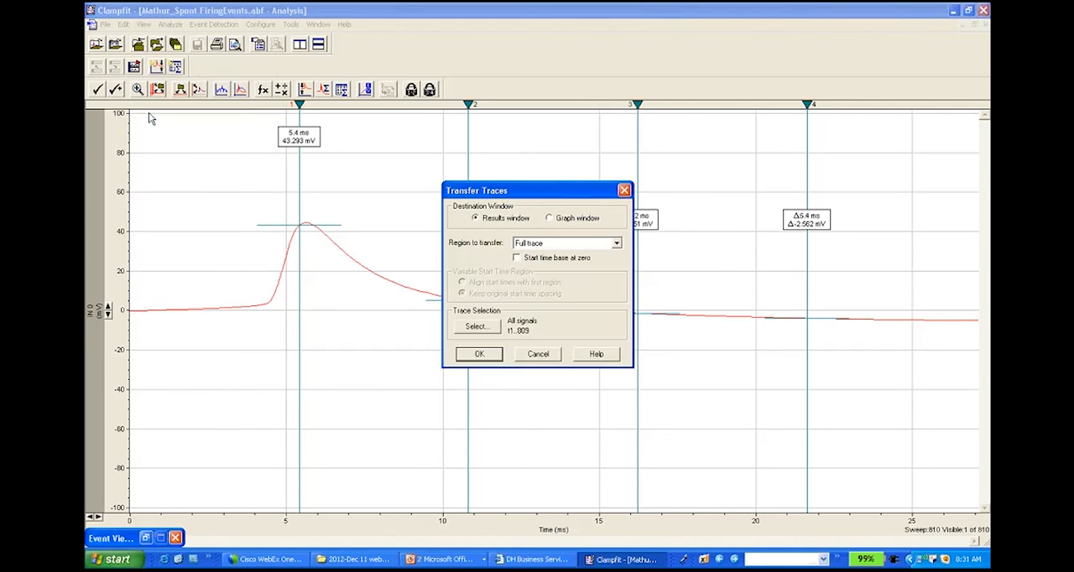
pyautogui.click(489, 329)
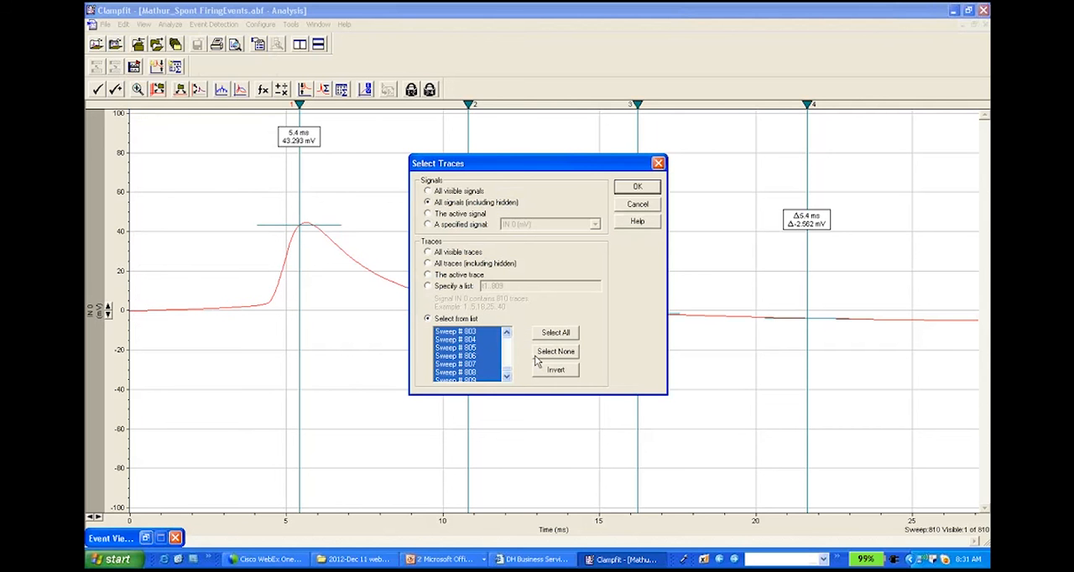
pyautogui.click(507, 378)
pyautogui.click(507, 378)
pyautogui.click(478, 372)
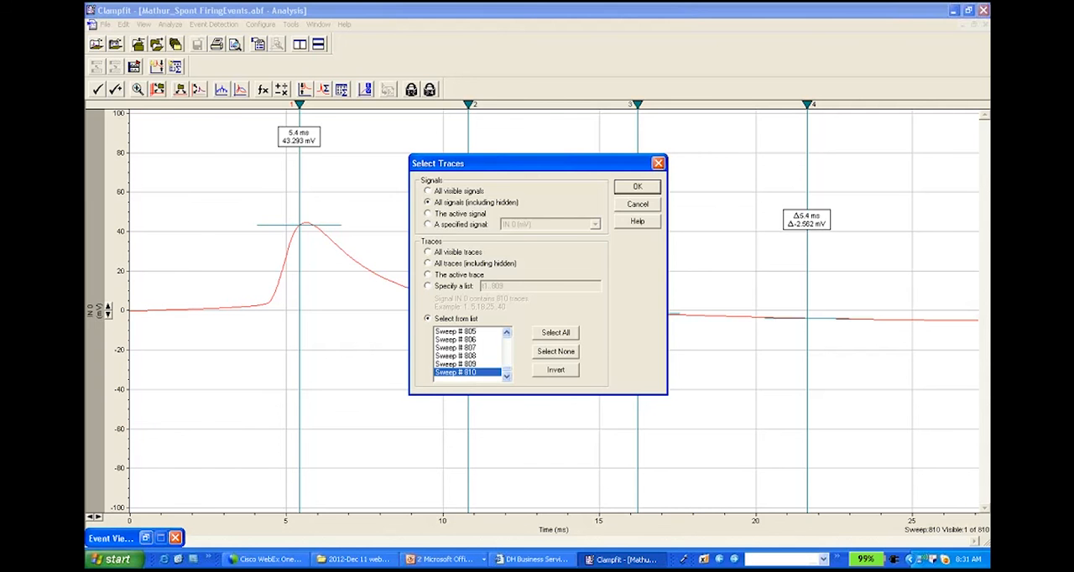
pyautogui.click(637, 186)
pyautogui.click(488, 357)
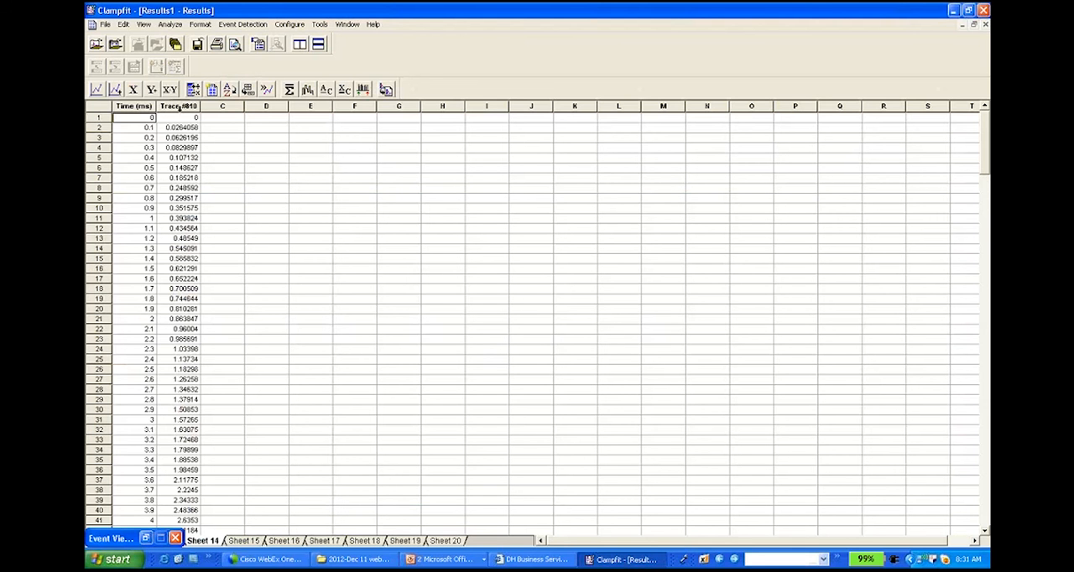
# Step: Rename column B of the results sheet to V and column C to dV/dt
pyautogui.click(179, 106)
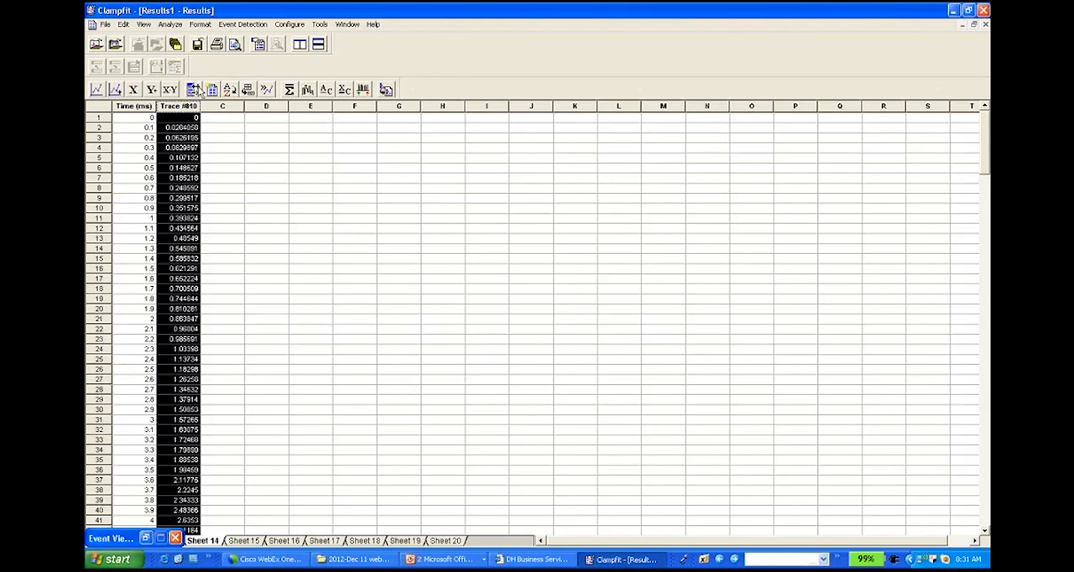
pyautogui.click(201, 25)
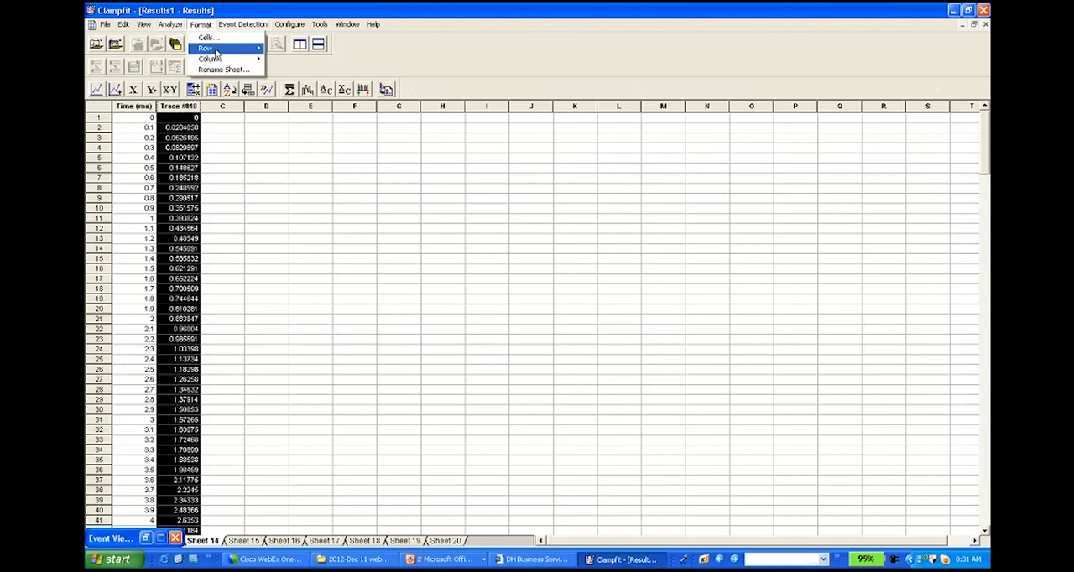
pyautogui.moveTo(254, 60)
pyautogui.click(288, 59)
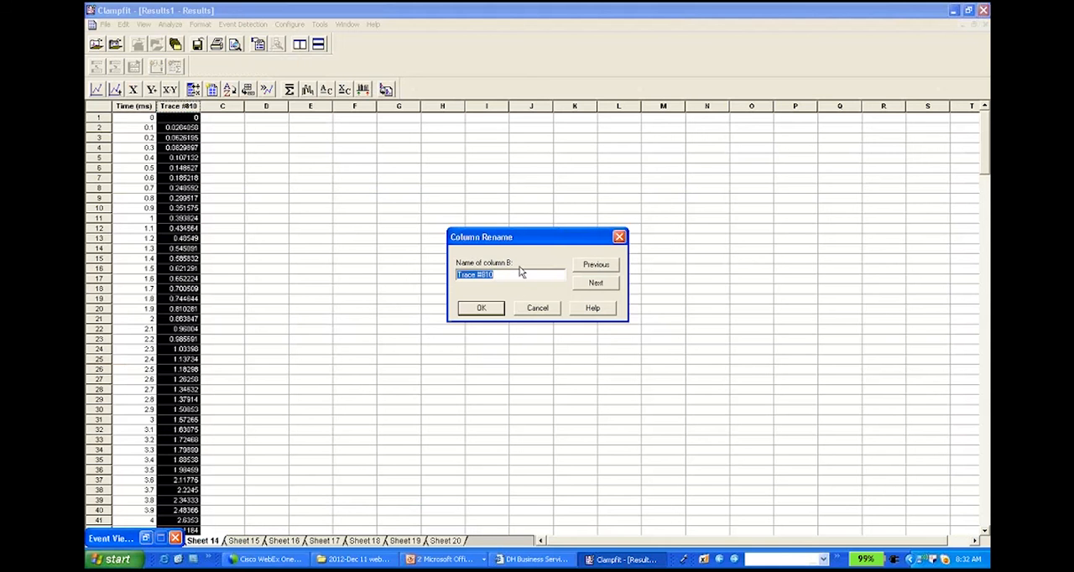
pyautogui.write('V')
pyautogui.click(596, 282)
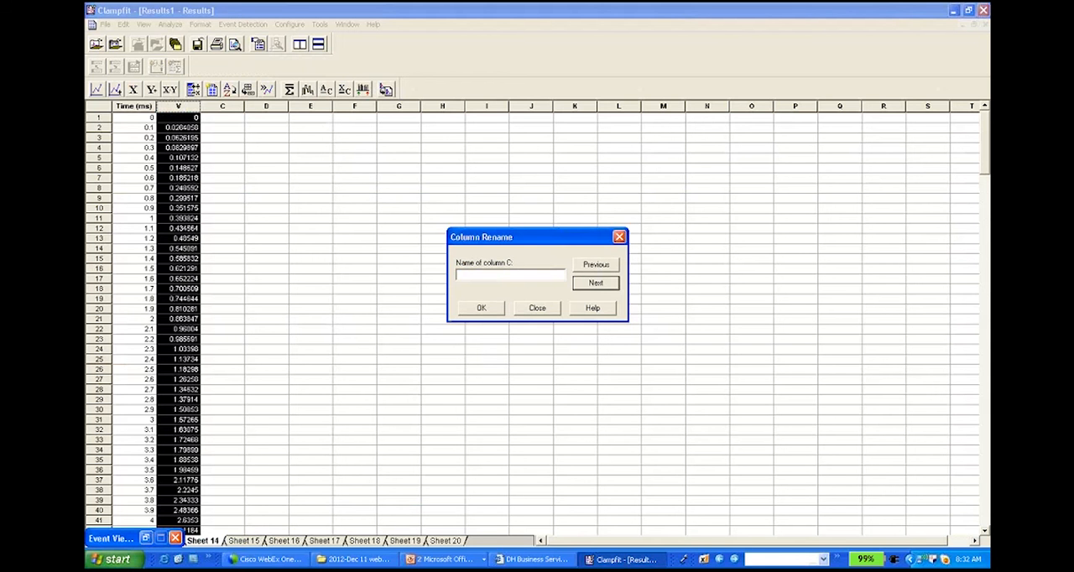
pyautogui.write('dV/dt')
pyautogui.click(481, 308)
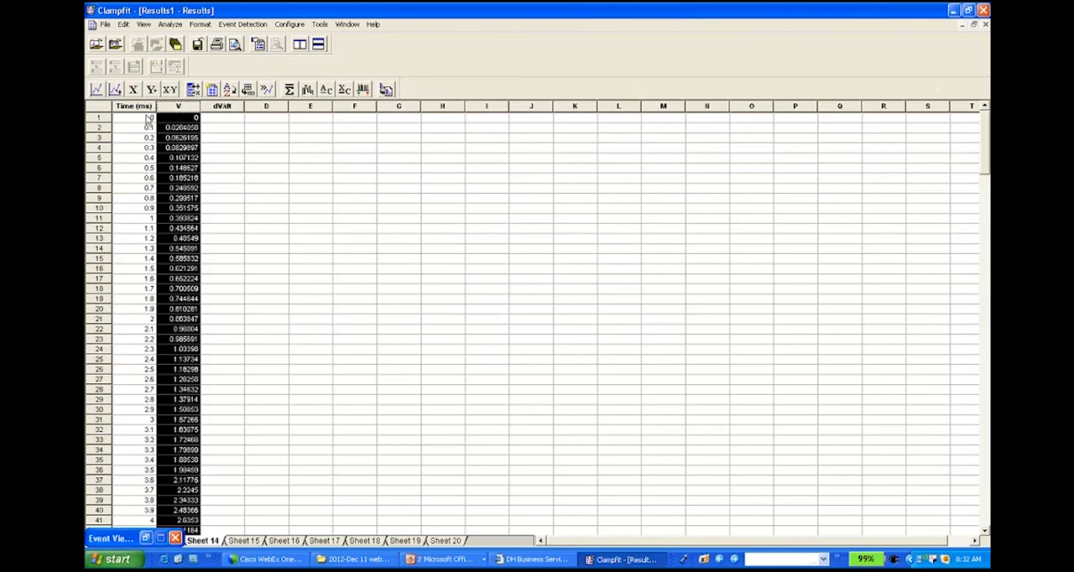
# Step: Fill the full dV/dt column with the derivative of the V column using Column Arithmetic, with the expression cC=diff(cB)
pyautogui.click(220, 106)
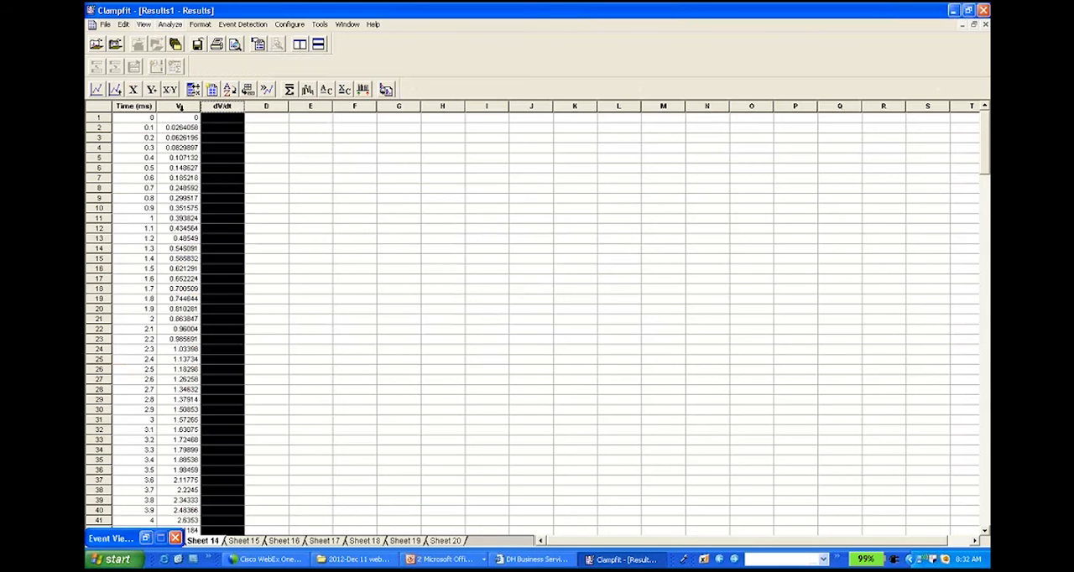
pyautogui.click(168, 24)
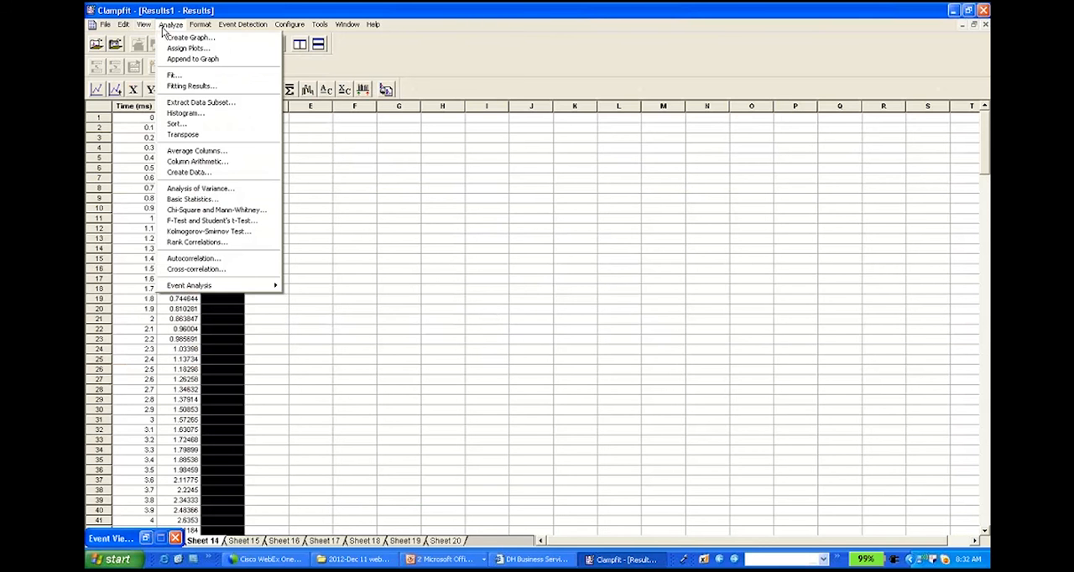
pyautogui.click(198, 161)
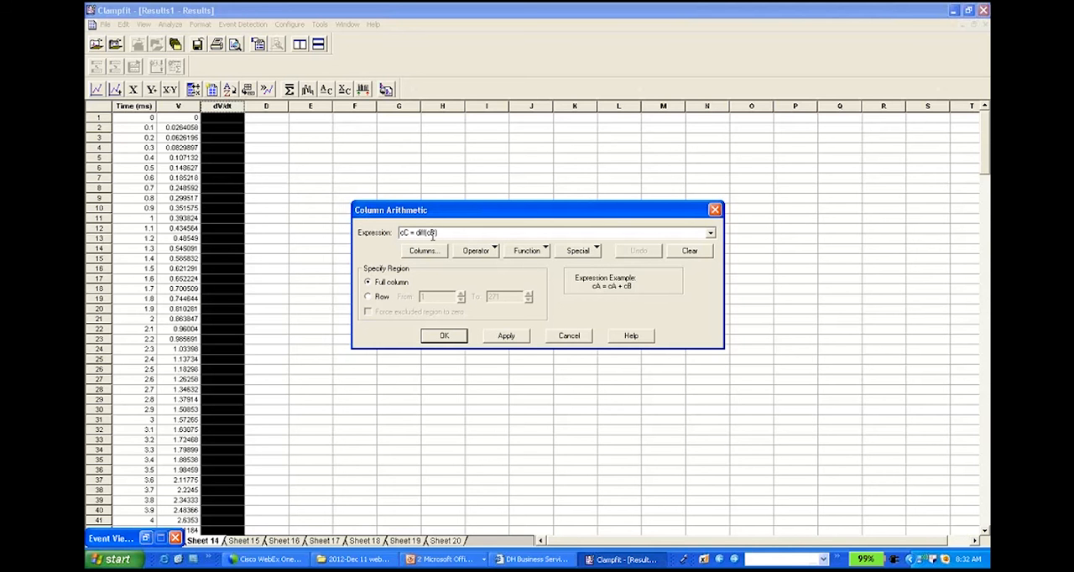
pyautogui.click(528, 251)
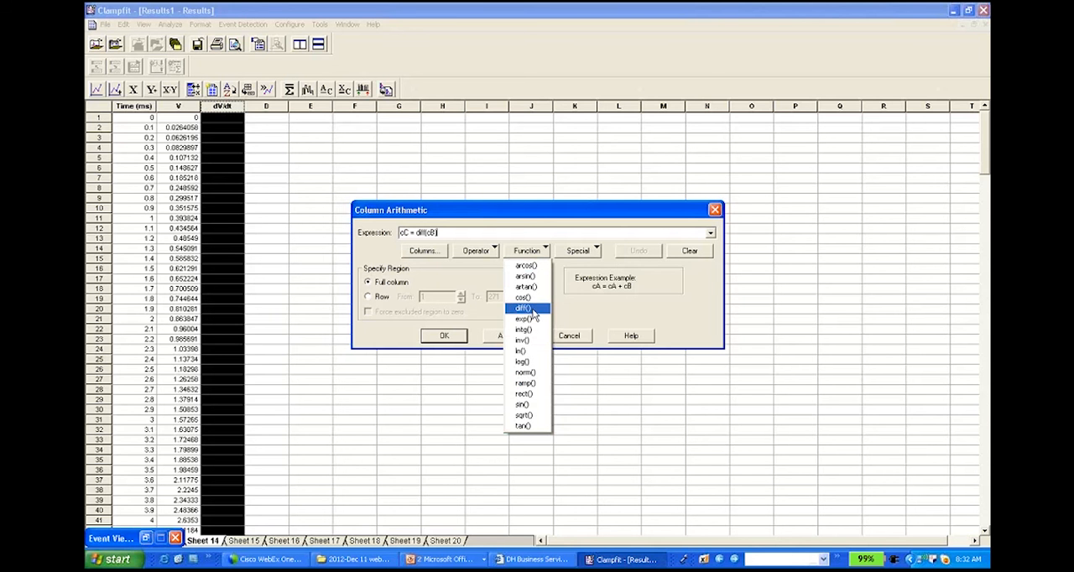
pyautogui.press('Escape')
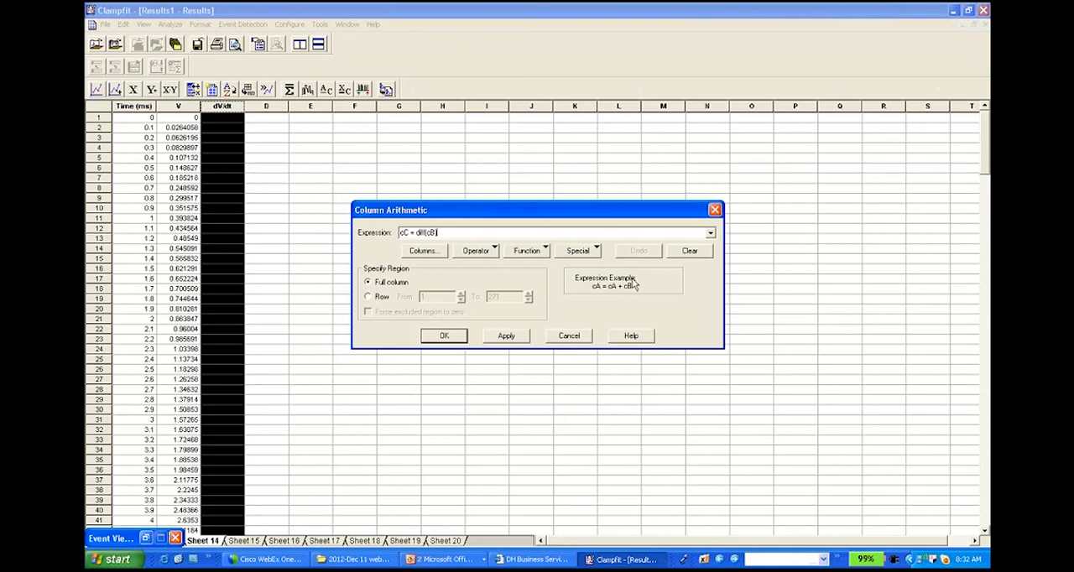
pyautogui.moveTo(468, 235); pyautogui.dragTo(402, 232)
pyautogui.write('cC=')
pyautogui.click(544, 251)
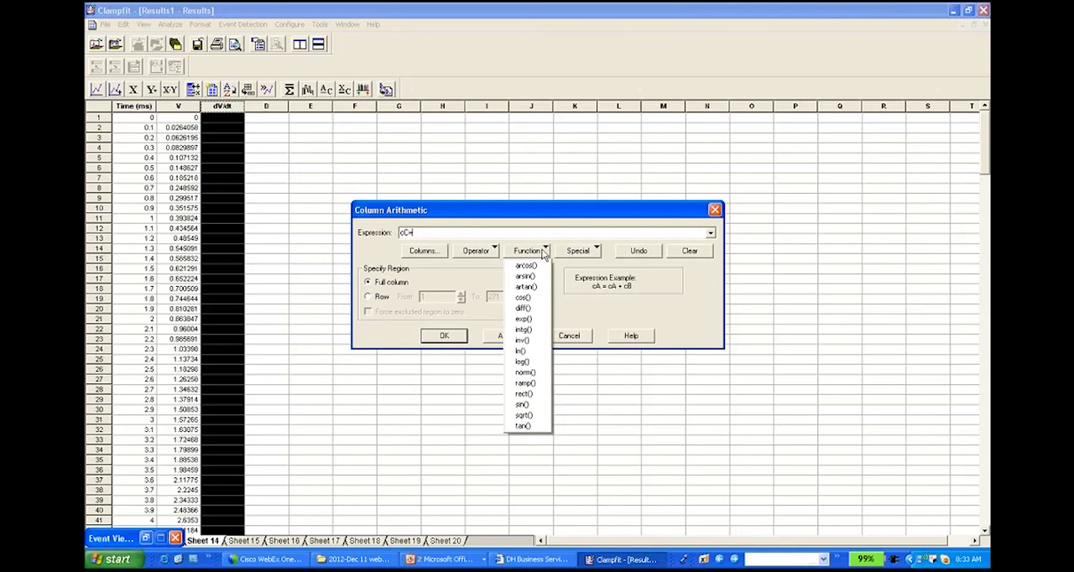
pyautogui.click(523, 308)
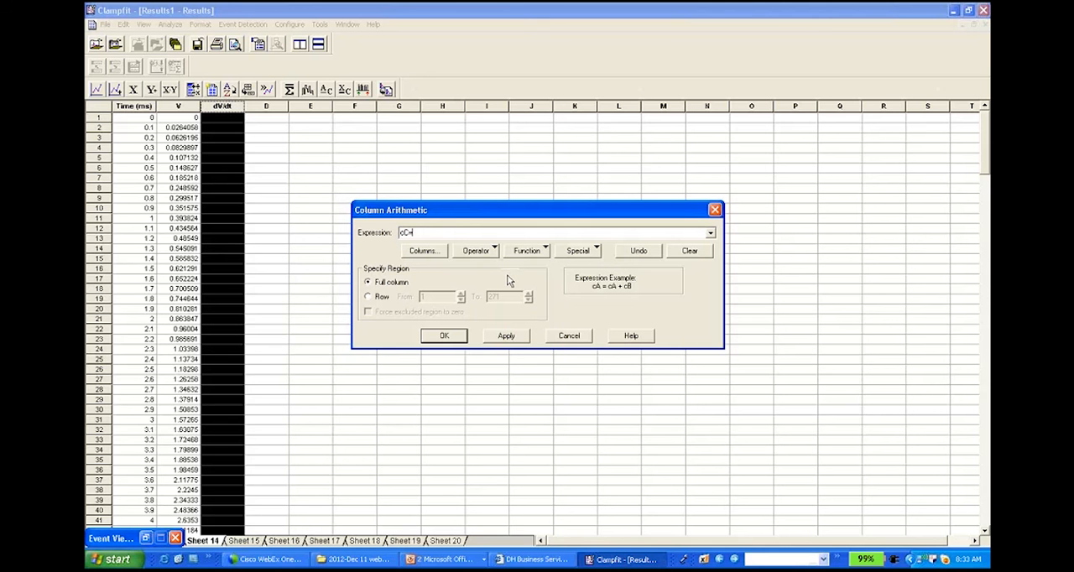
pyautogui.write('cB')
pyautogui.click(445, 336)
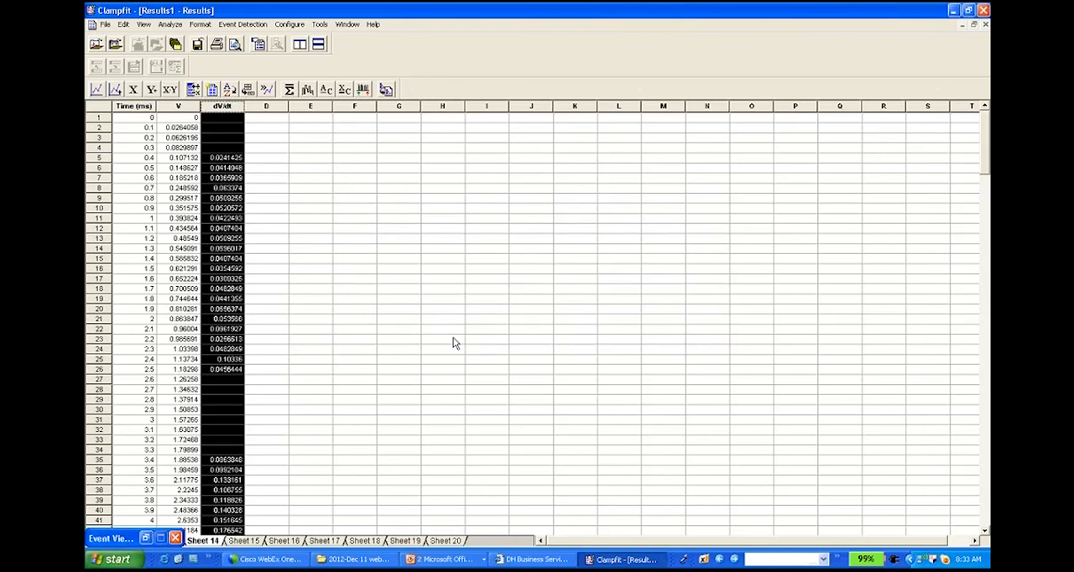
# Step: Assign V as the x column and dV/dt as the y column, and create a graph from them
pyautogui.click(232, 139)
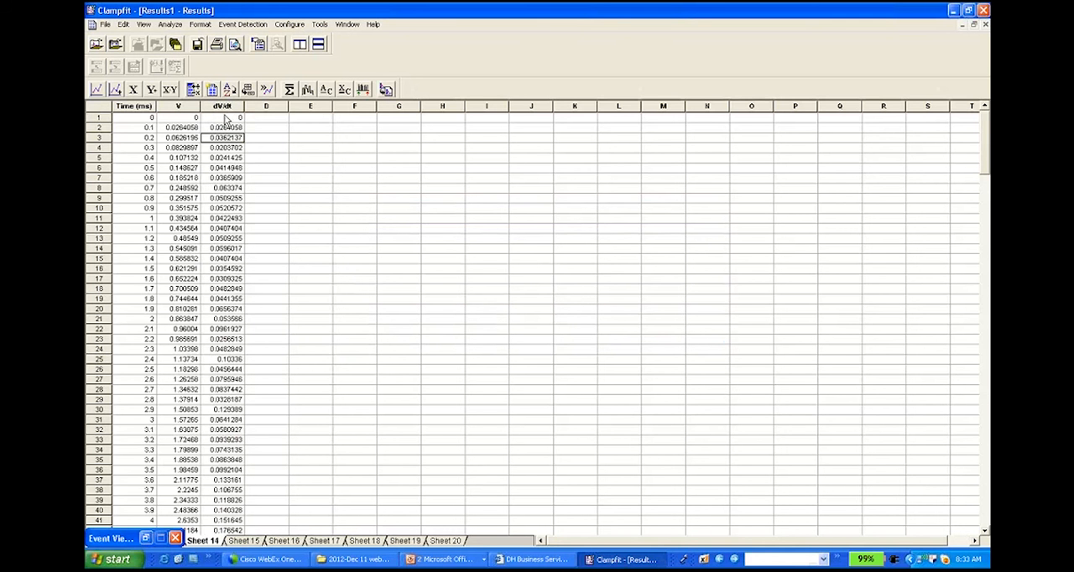
pyautogui.click(178, 106)
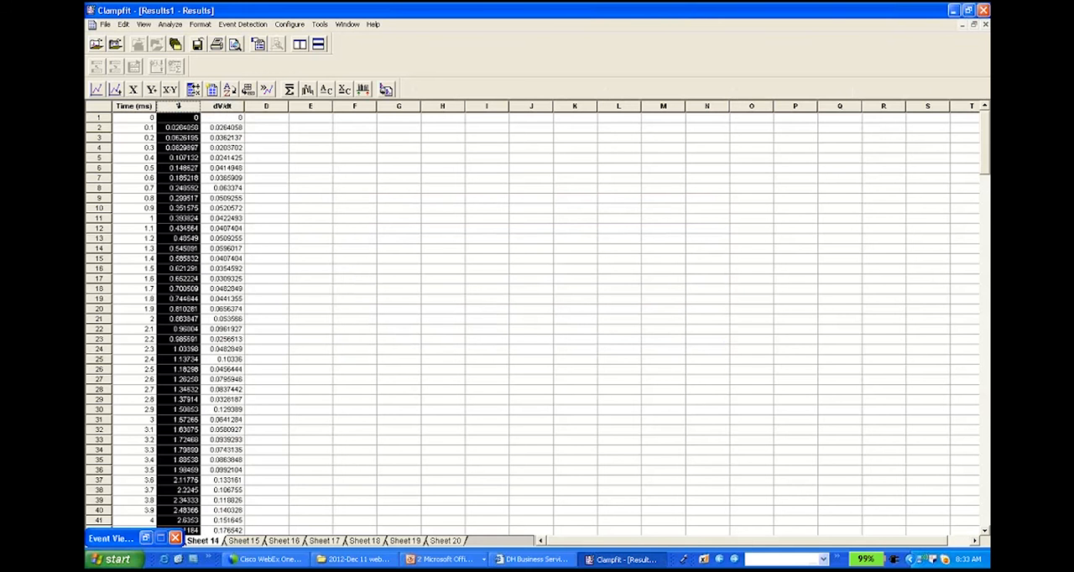
pyautogui.click(147, 90)
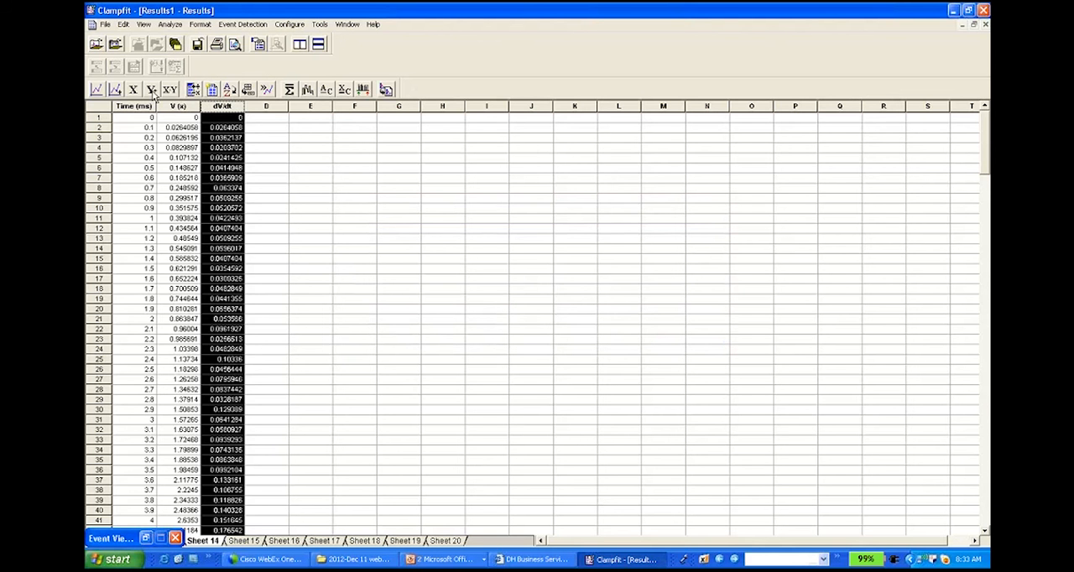
pyautogui.click(152, 92)
pyautogui.click(97, 93)
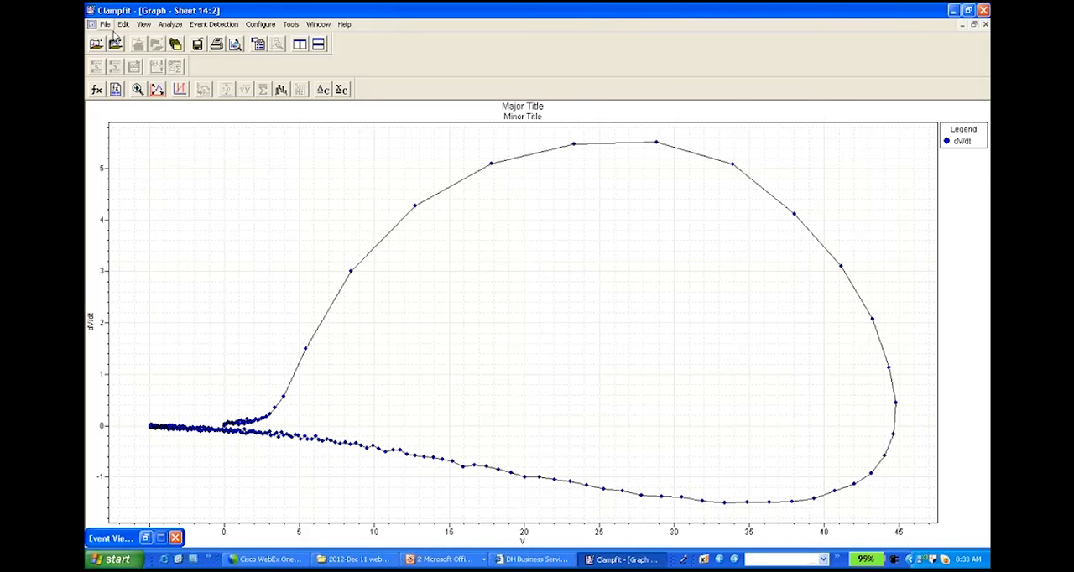
# Step: Close the dV/dt graph and clear Sheet 14 of the results window
pyautogui.click(105, 24)
pyautogui.click(132, 114)
pyautogui.click(106, 25)
pyautogui.moveTo(123, 25)
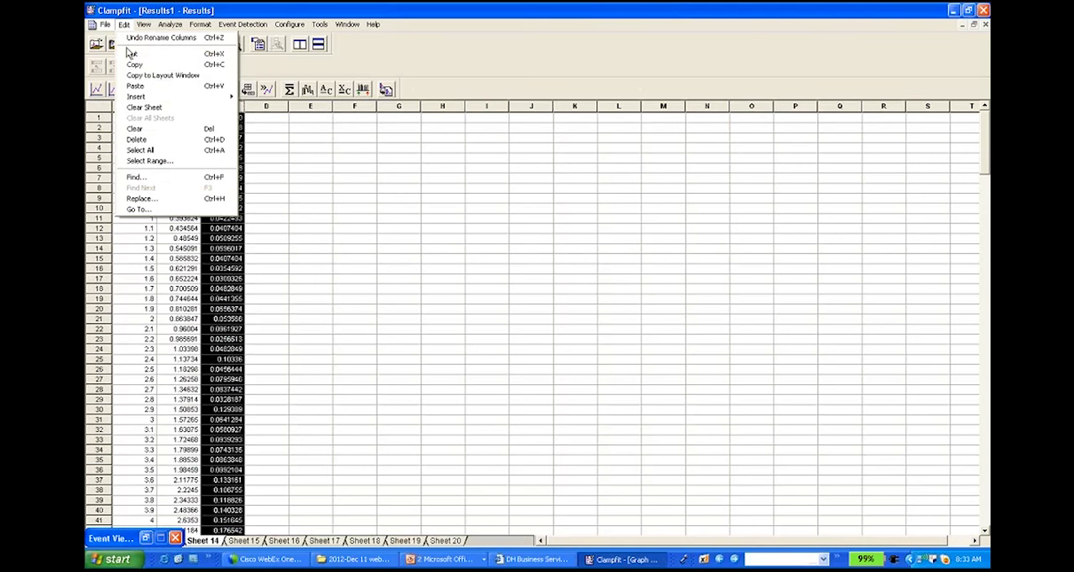
pyautogui.click(147, 107)
pyautogui.click(511, 303)
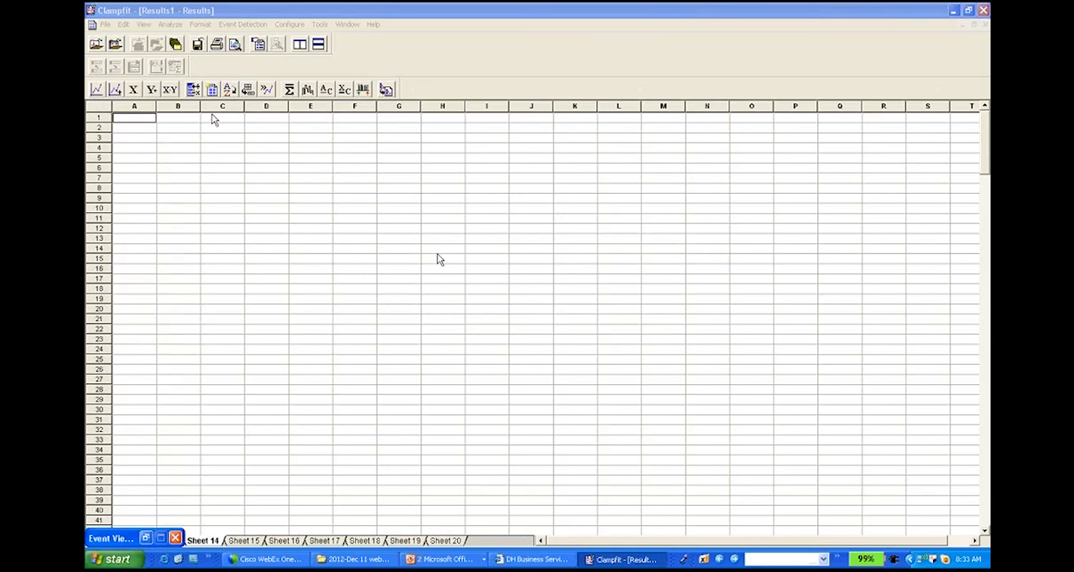
# Step: Open the recent recording ending in "Spont Firing_noise.abf" and autoscale the Y axes of all signals
pyautogui.click(108, 26)
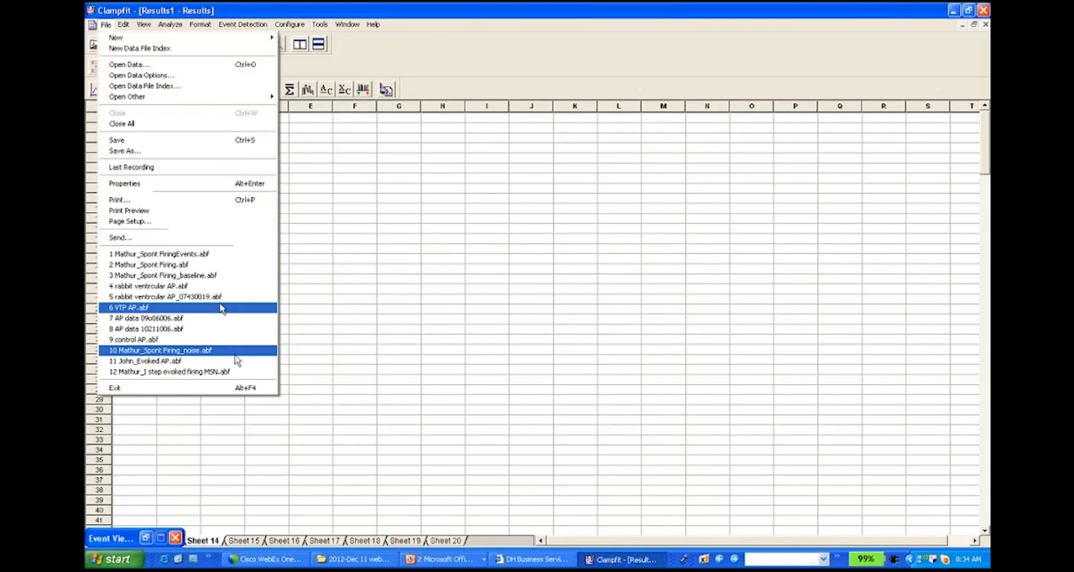
pyautogui.click(235, 353)
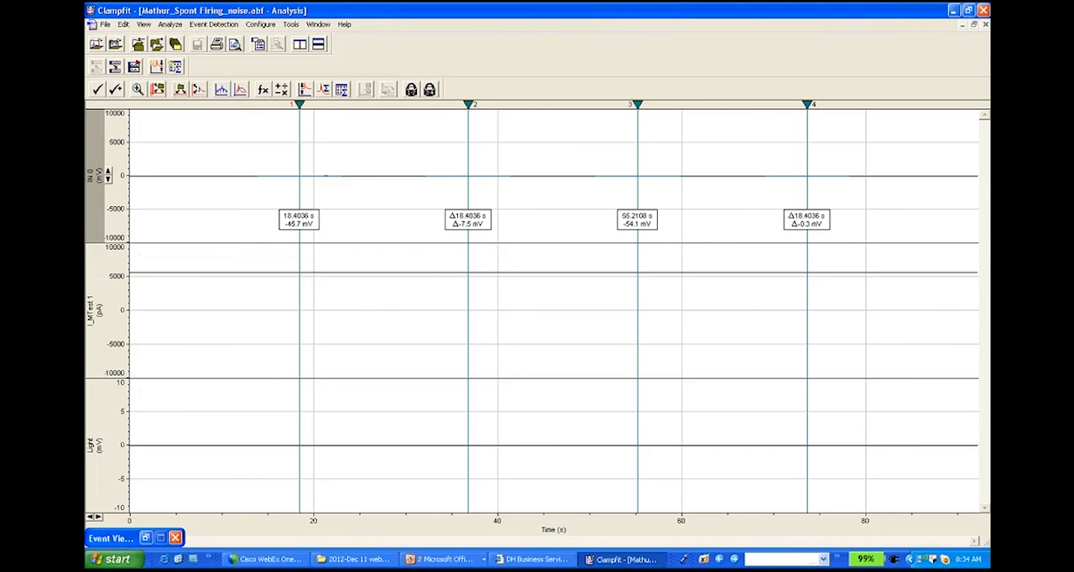
pyautogui.click(199, 89)
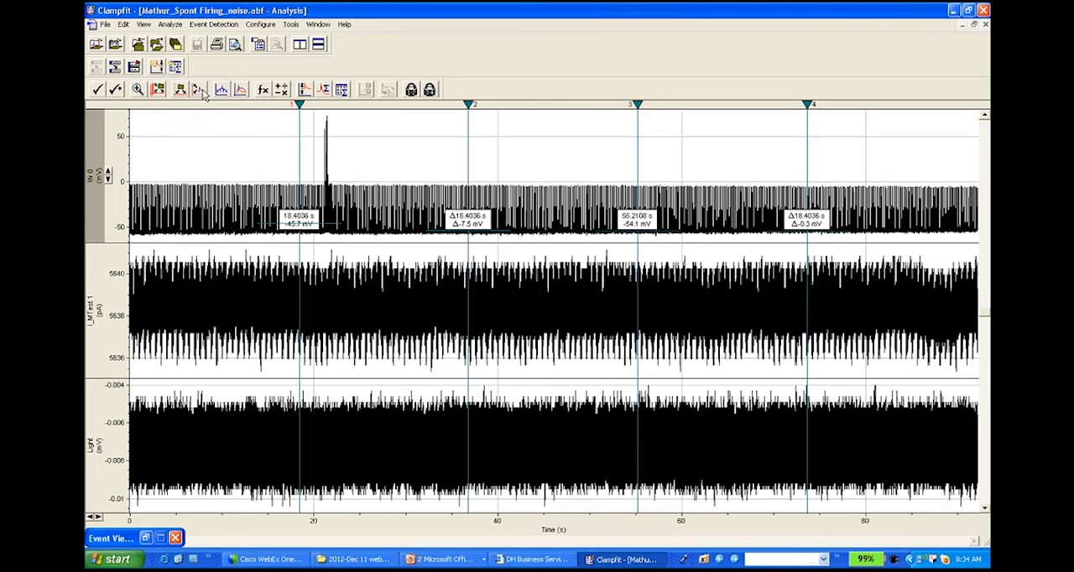
# Step: Hide the I_MTest 1 and Light signals so only the IN 0 voltage signal is shown
pyautogui.click(115, 285)
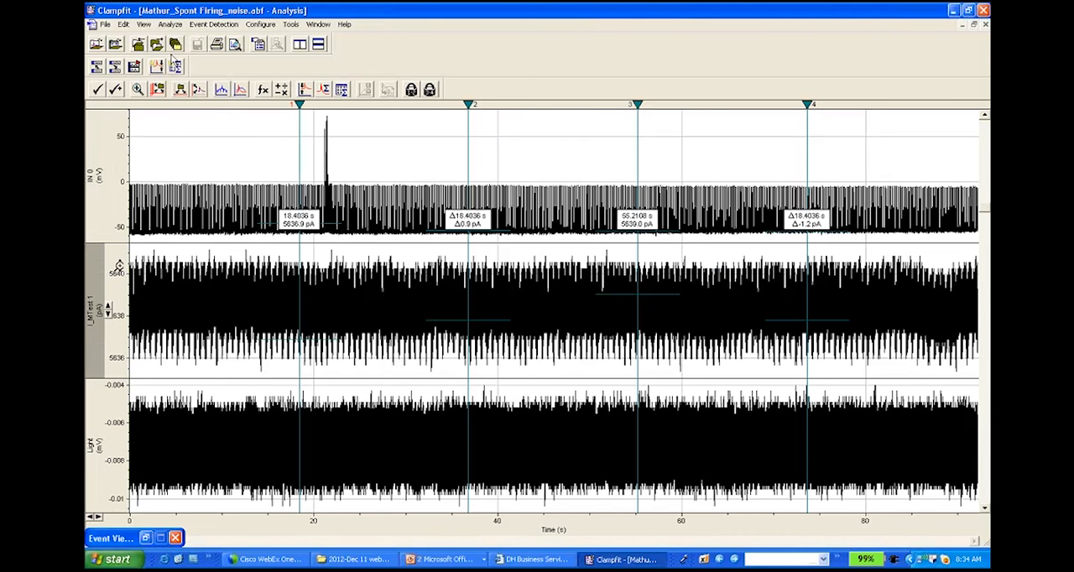
pyautogui.rightClick(120, 267)
pyautogui.click(141, 275)
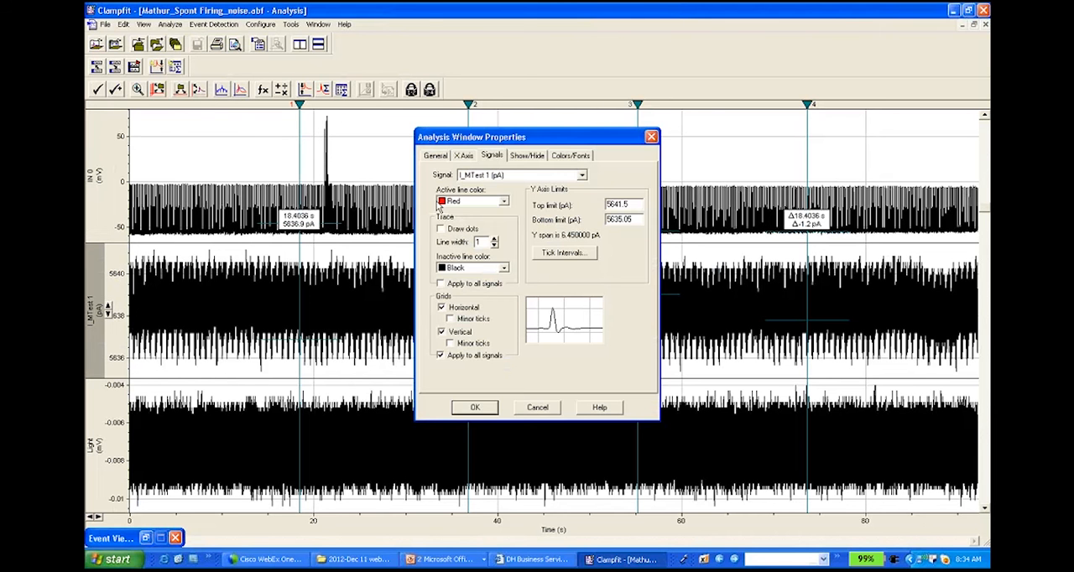
pyautogui.click(528, 156)
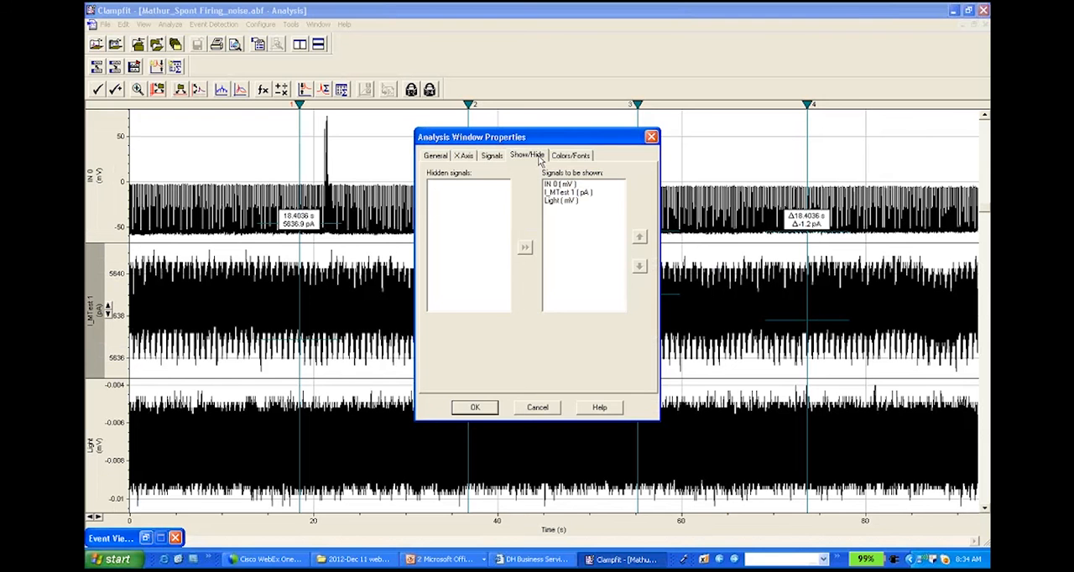
pyautogui.click(567, 192)
pyautogui.click(525, 247)
pyautogui.click(525, 246)
pyautogui.click(475, 407)
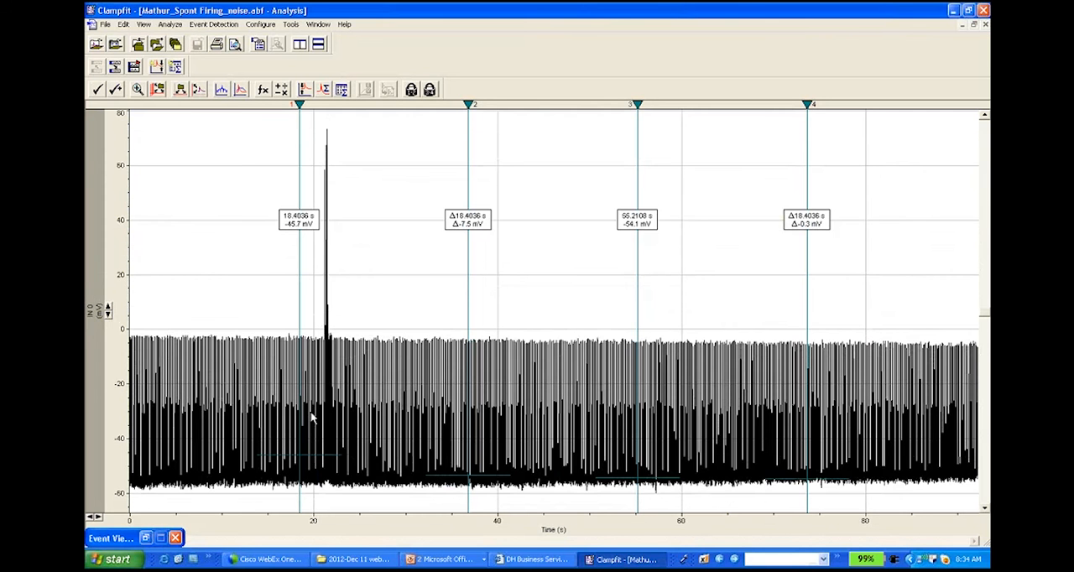
# Step: Move cursor 1 to an absolute time of 21 s on the IN 0 trace
pyautogui.click(107, 315)
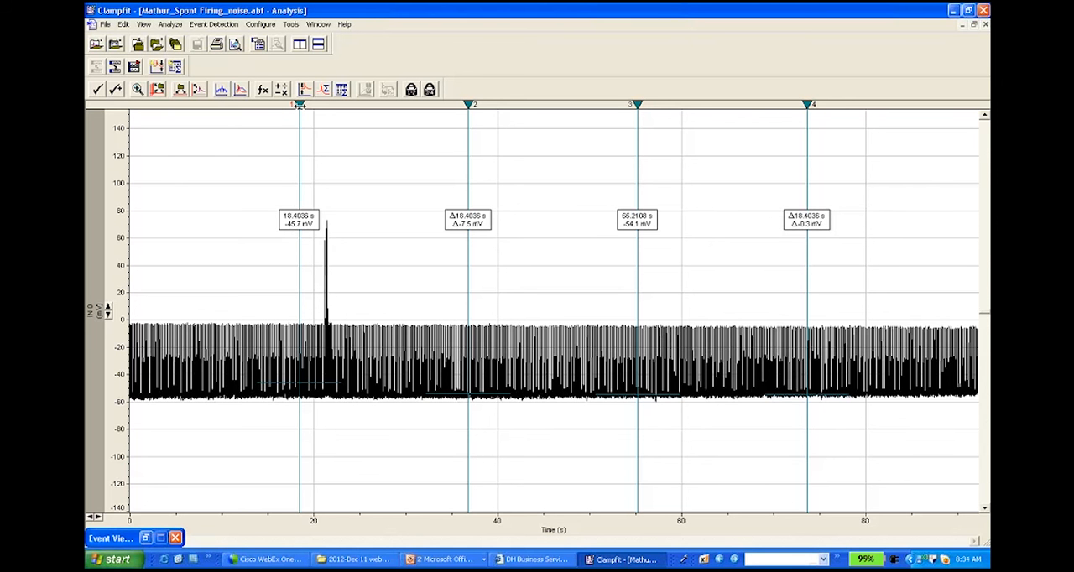
pyautogui.rightClick(300, 104)
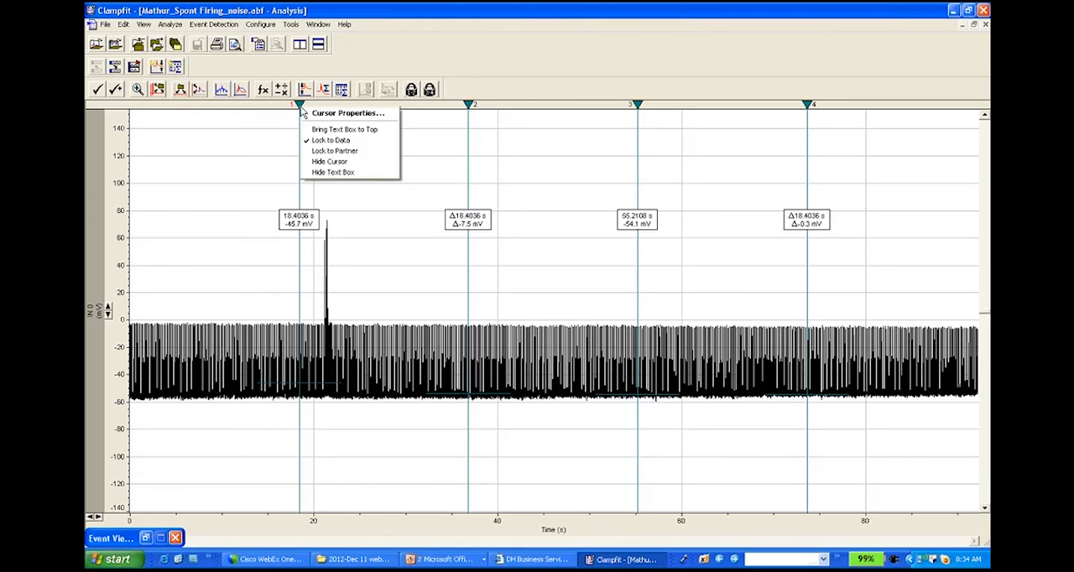
pyautogui.click(307, 112)
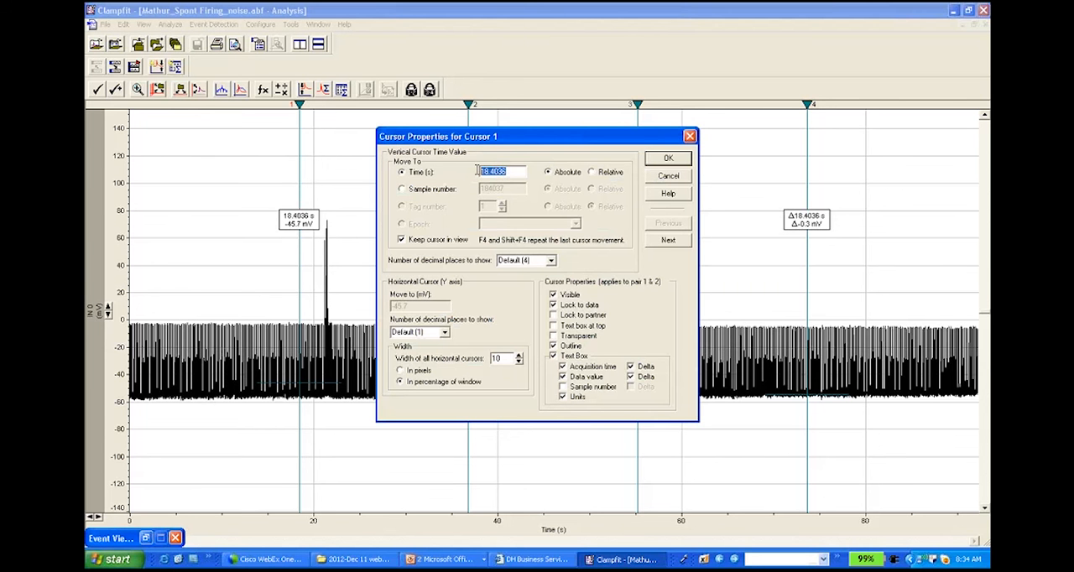
pyautogui.write('21')
pyautogui.click(668, 160)
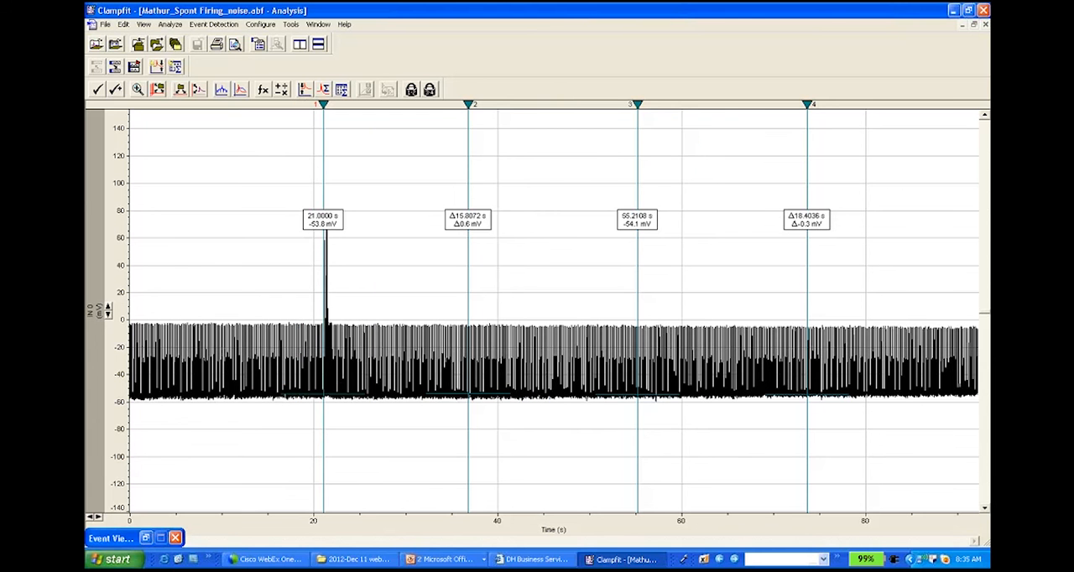
# Step: Move cursor 2 to an absolute time of 22 s on the IN 0 trace
pyautogui.rightClick(469, 105)
pyautogui.click(494, 116)
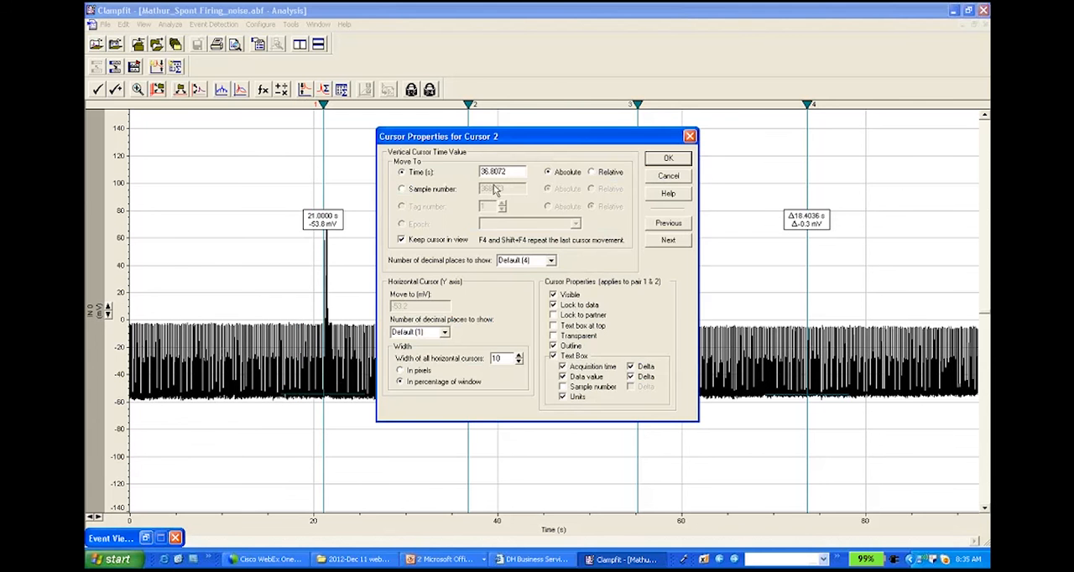
pyautogui.doubleClick(508, 173)
pyautogui.write('22')
pyautogui.press('Return')
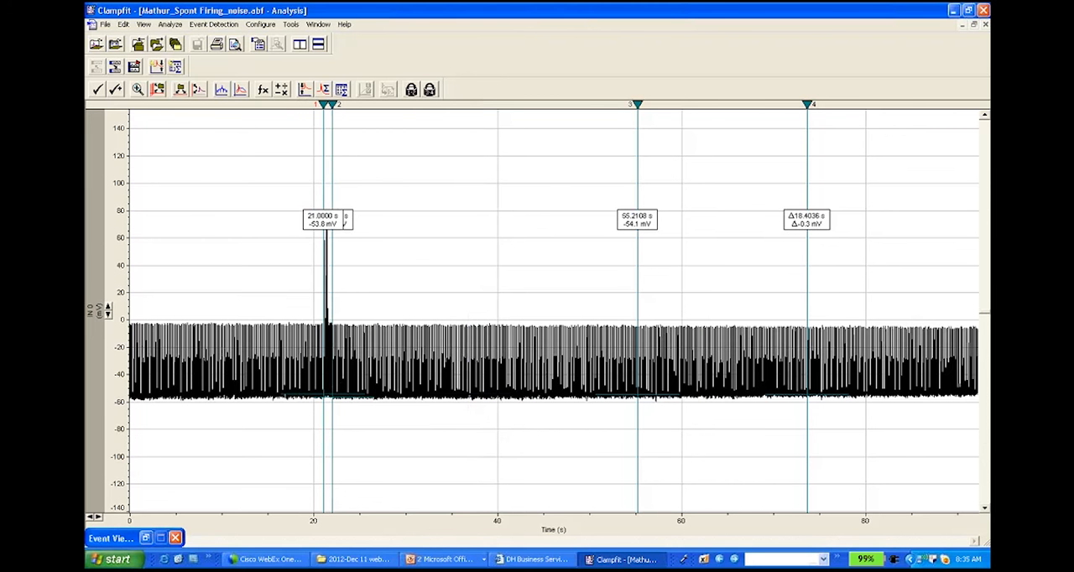
# Step: Quit the current event detection and start a threshold search on this noisy recording, deleting all existing event data
pyautogui.moveTo(339, 516); pyautogui.dragTo(318, 517)
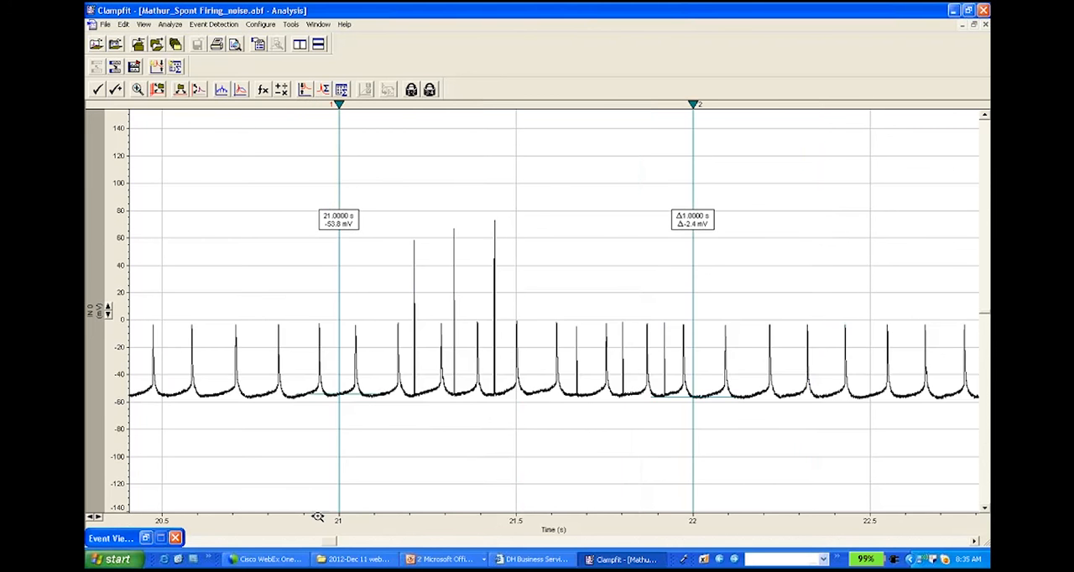
pyautogui.moveTo(814, 524); pyautogui.dragTo(259, 514)
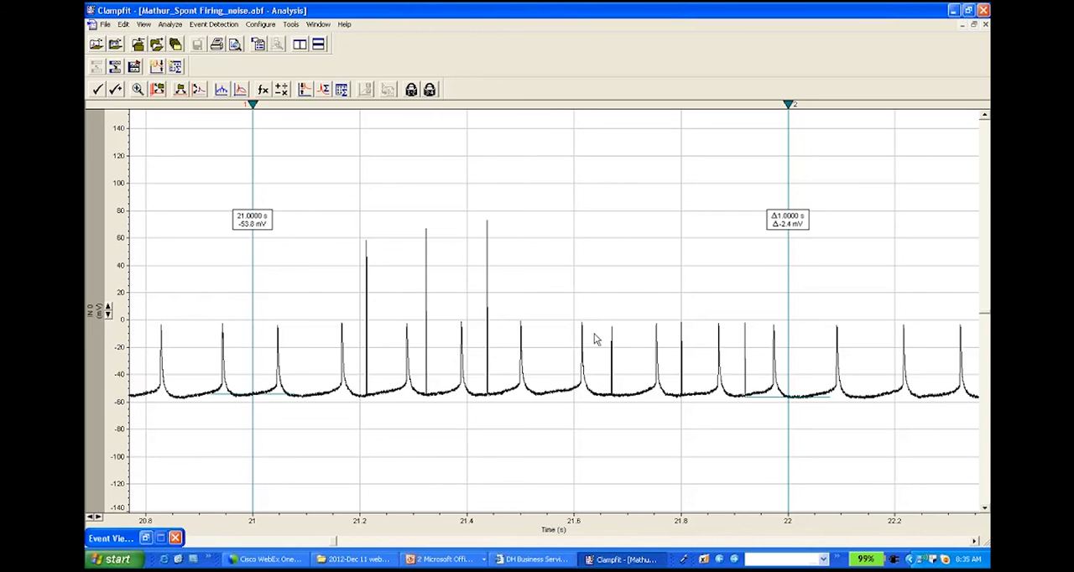
pyautogui.click(204, 24)
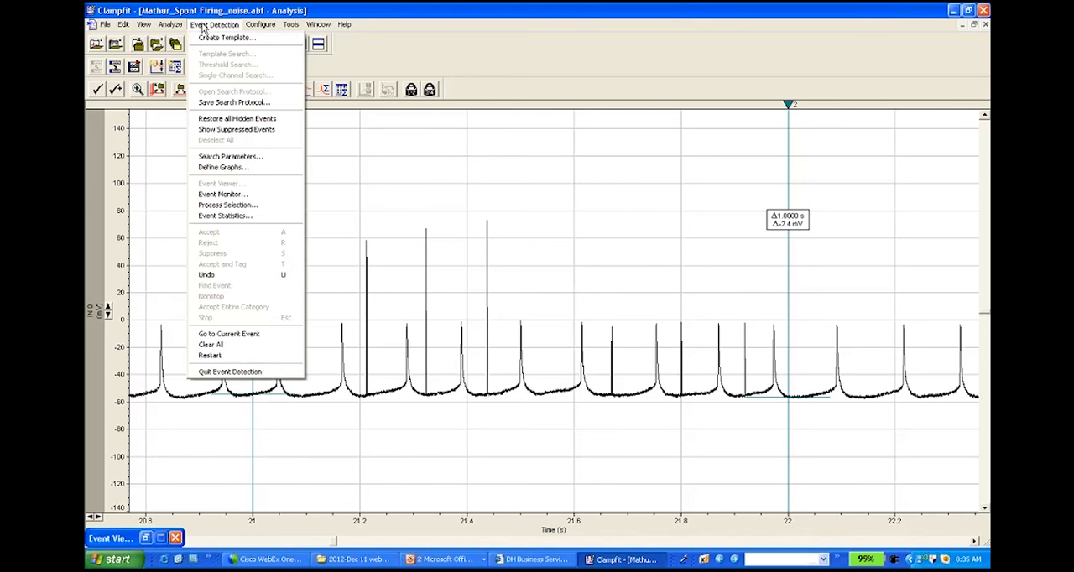
pyautogui.click(279, 375)
pyautogui.click(511, 328)
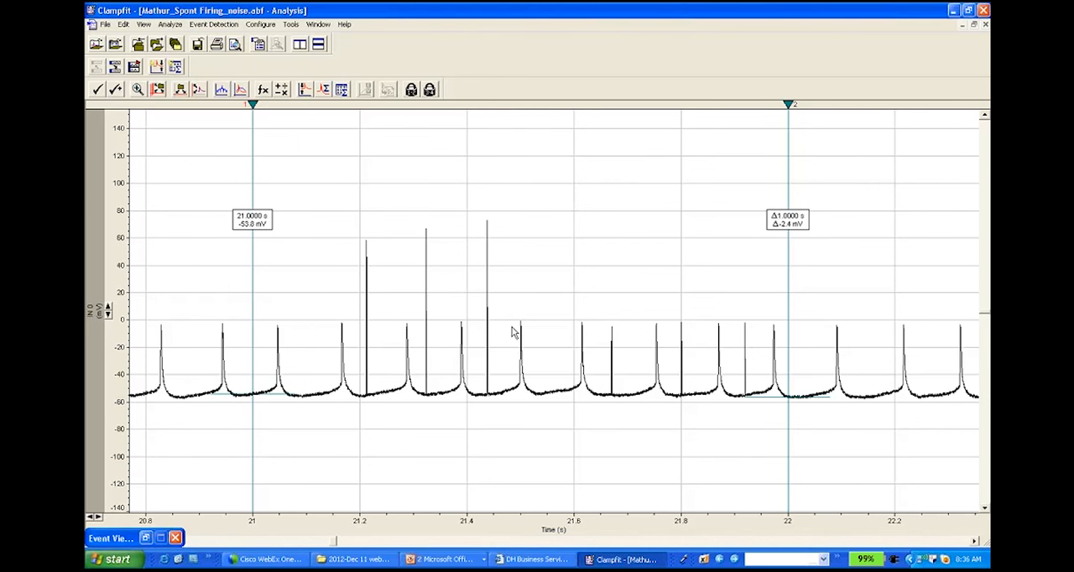
pyautogui.click(215, 26)
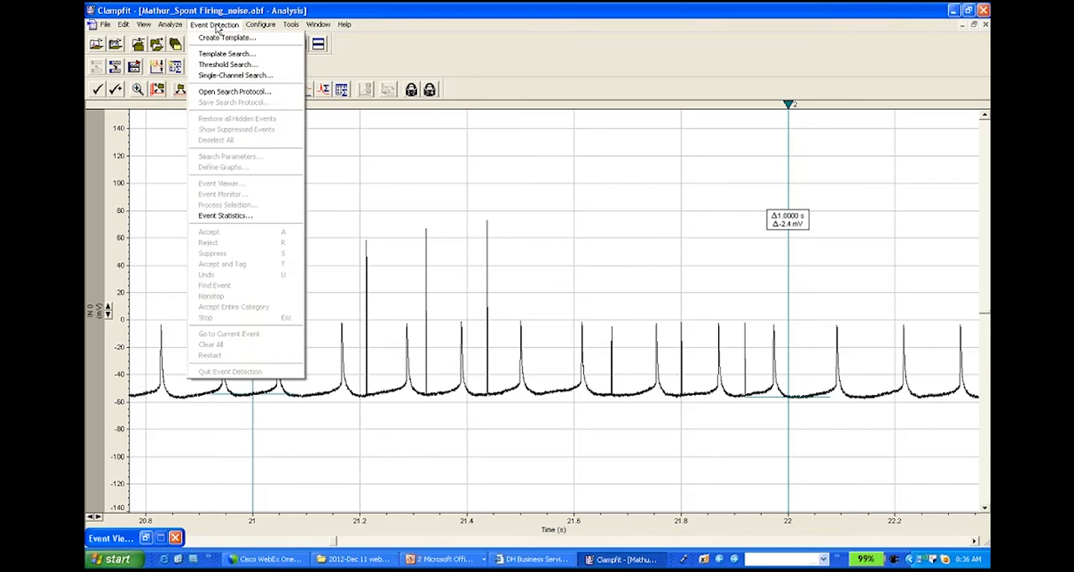
pyautogui.click(225, 63)
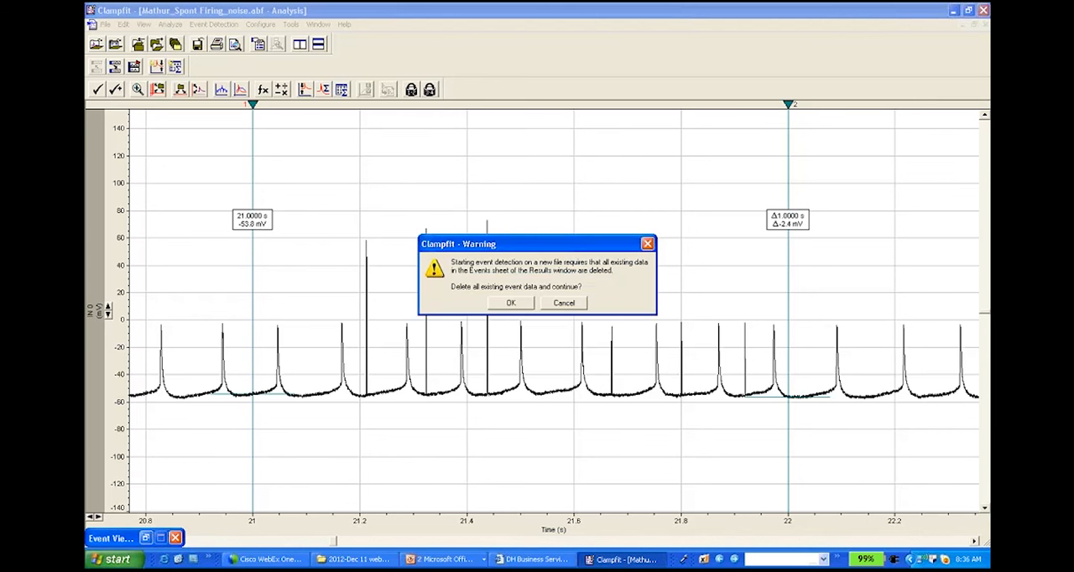
pyautogui.click(513, 306)
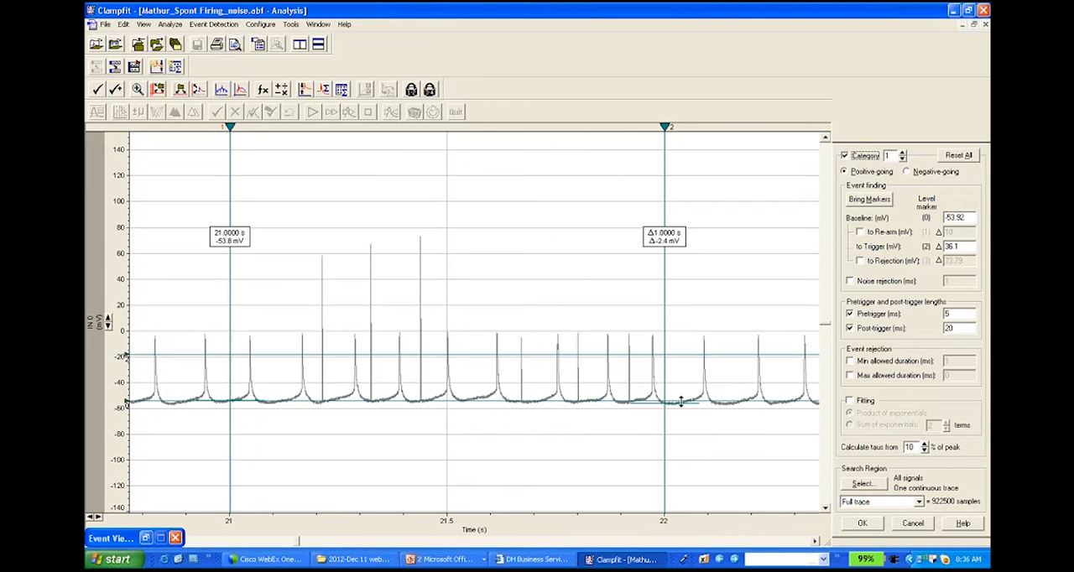
# Step: Set the baseline level marker to about -55.98 mV and limit the search region to Cursors 1..2
pyautogui.click(166, 402)
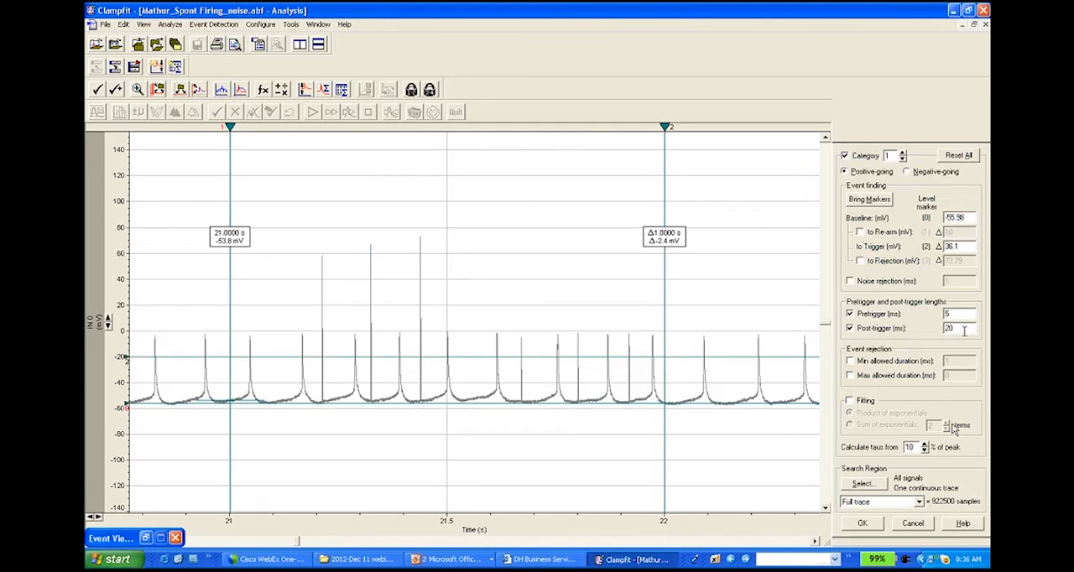
pyautogui.click(920, 502)
pyautogui.click(873, 518)
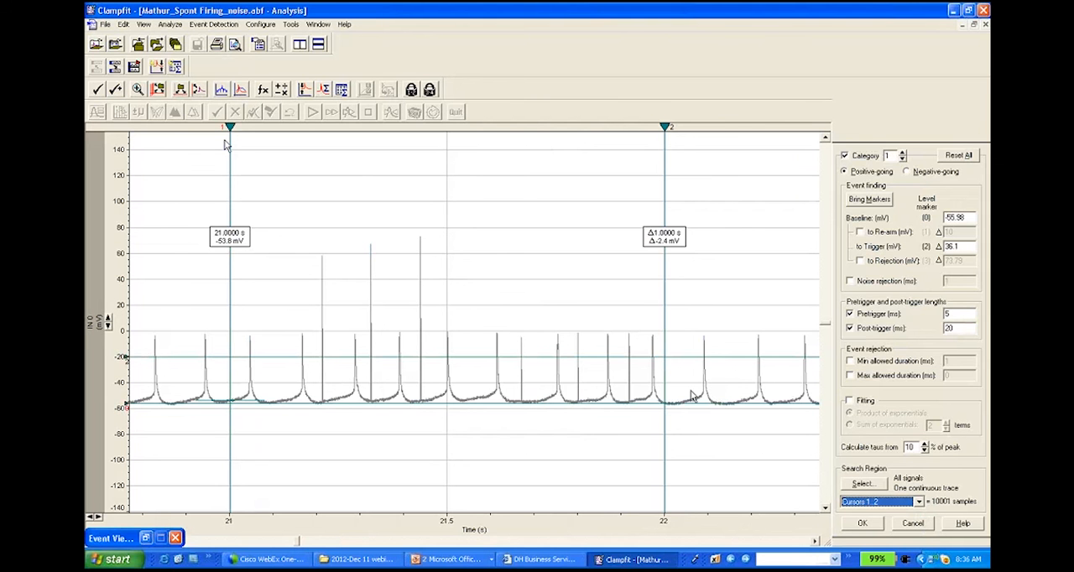
# Step: Apply the threshold search settings and detect all events between the cursors nonstop
pyautogui.click(863, 524)
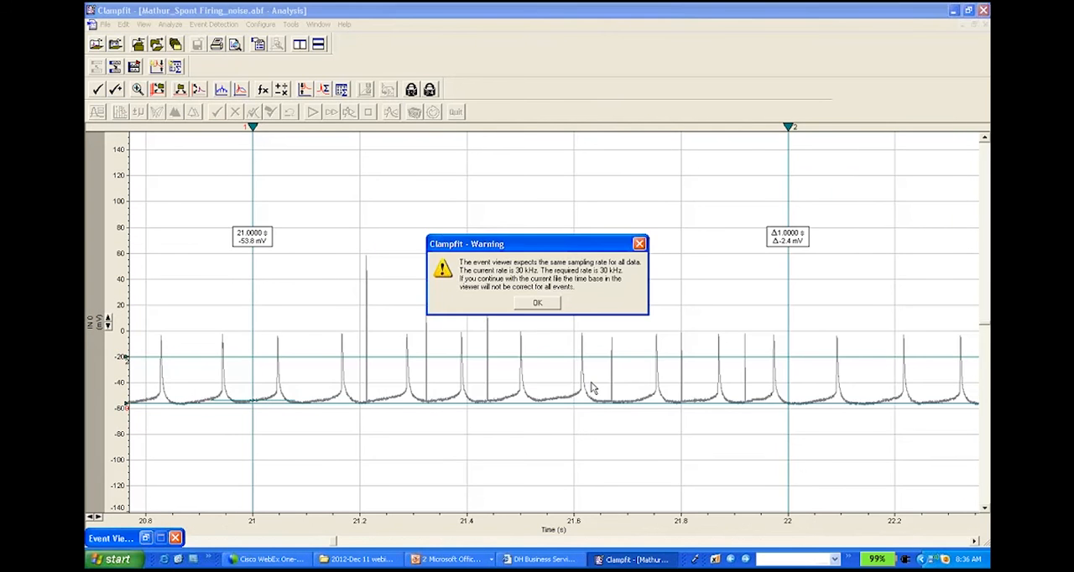
pyautogui.click(537, 303)
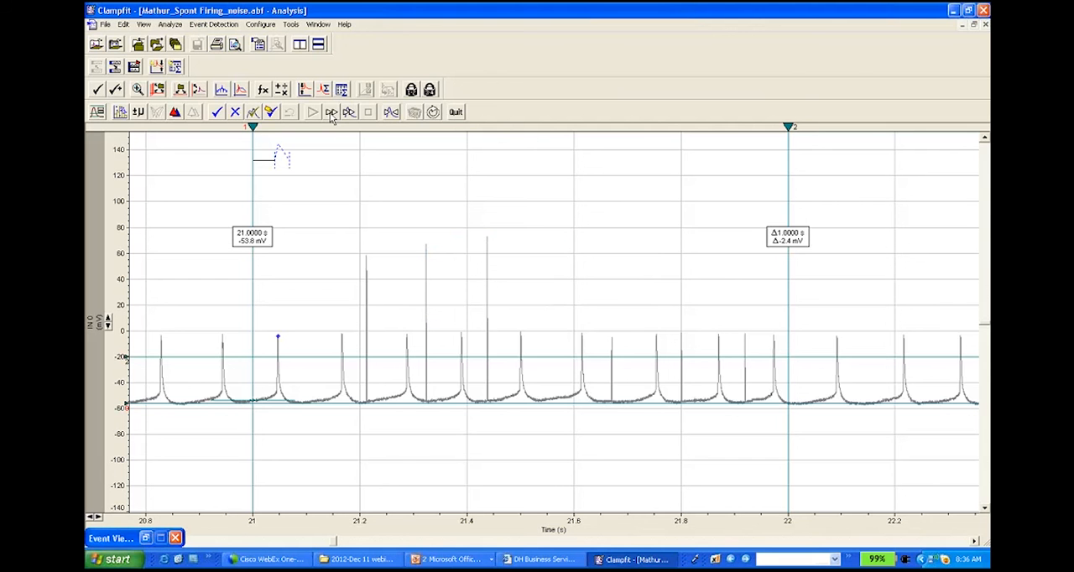
pyautogui.click(331, 114)
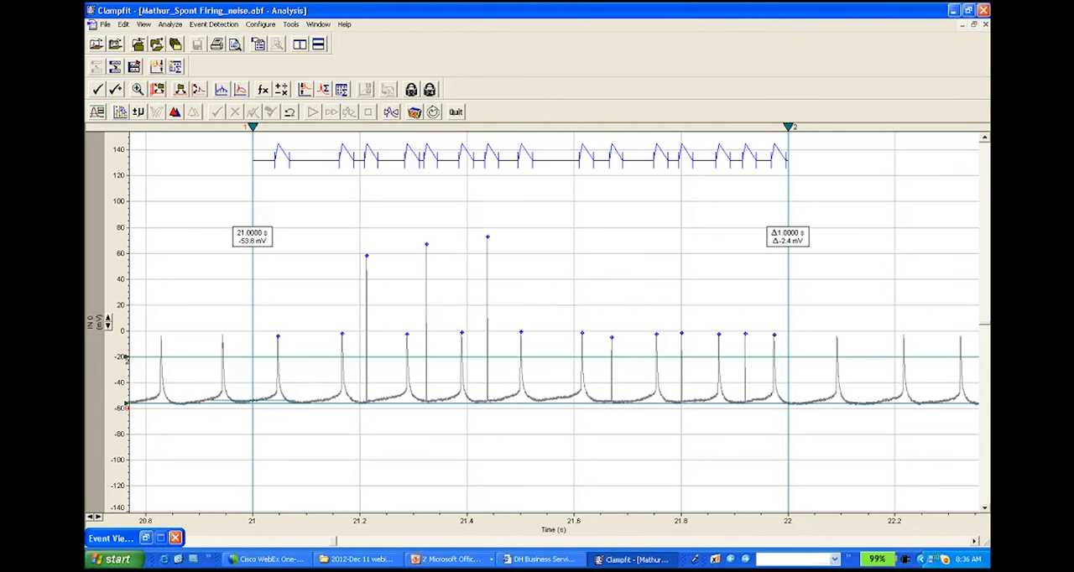
# Step: Enable the rejection level in the search parameters and place its marker at about 67.26 mV above baseline
pyautogui.click(97, 111)
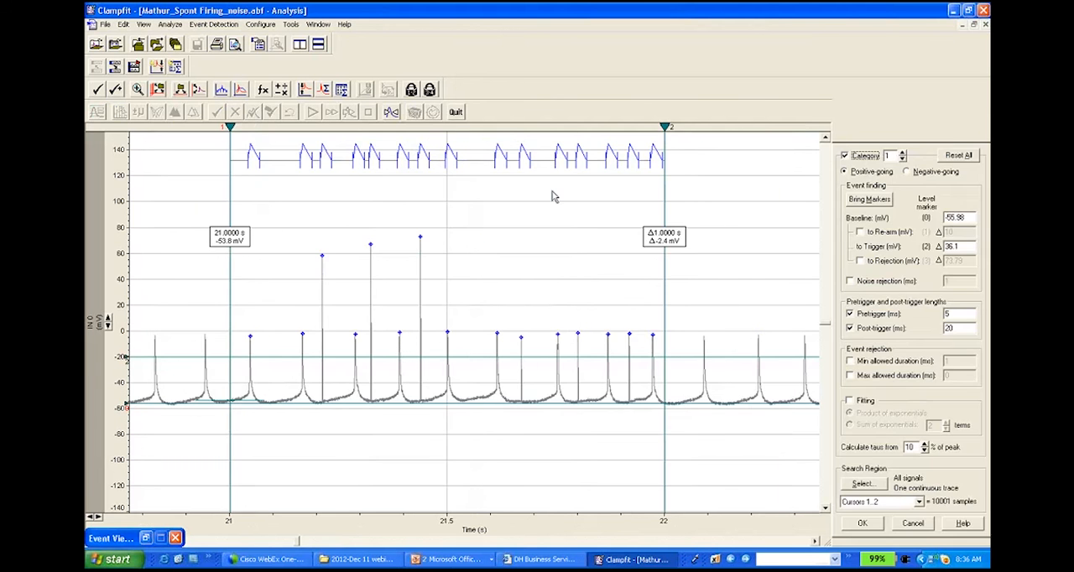
pyautogui.click(860, 262)
pyautogui.moveTo(193, 310); pyautogui.dragTo(199, 316)
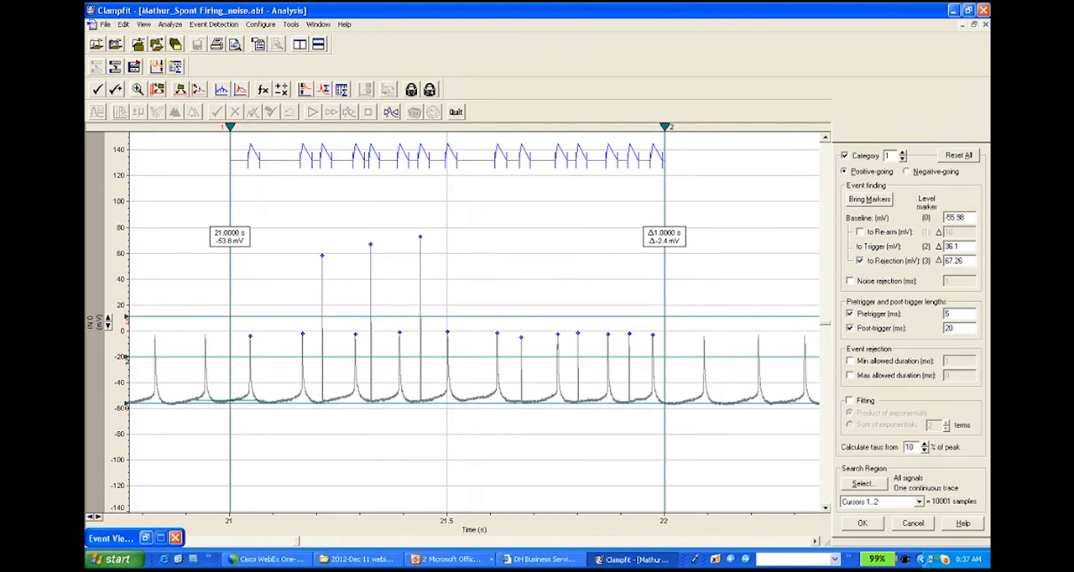
pyautogui.click(861, 523)
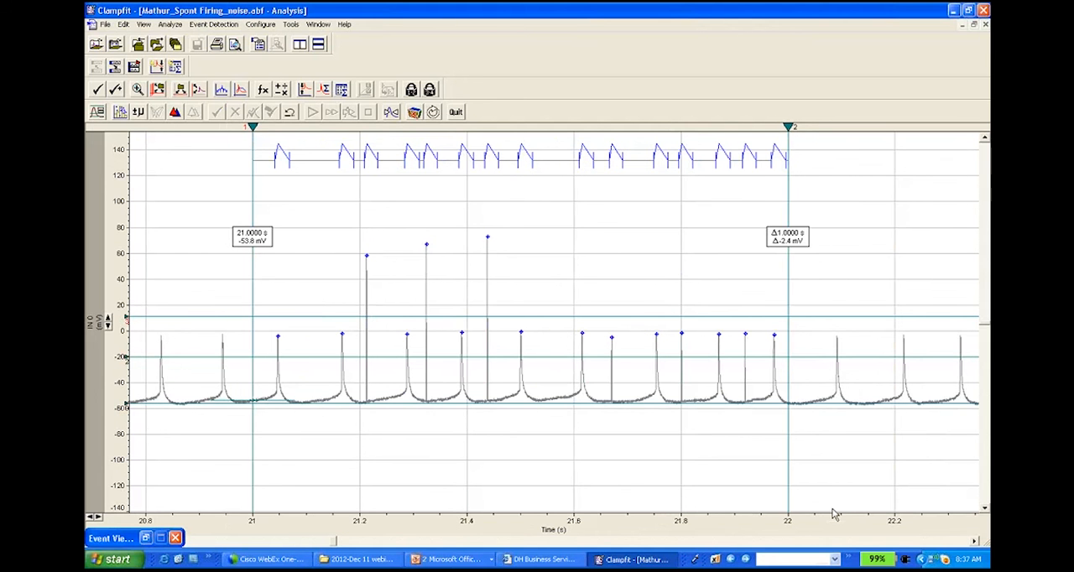
# Step: Restart the event detection, deleting the existing data, and run it nonstop with the rejection level applied
pyautogui.click(433, 113)
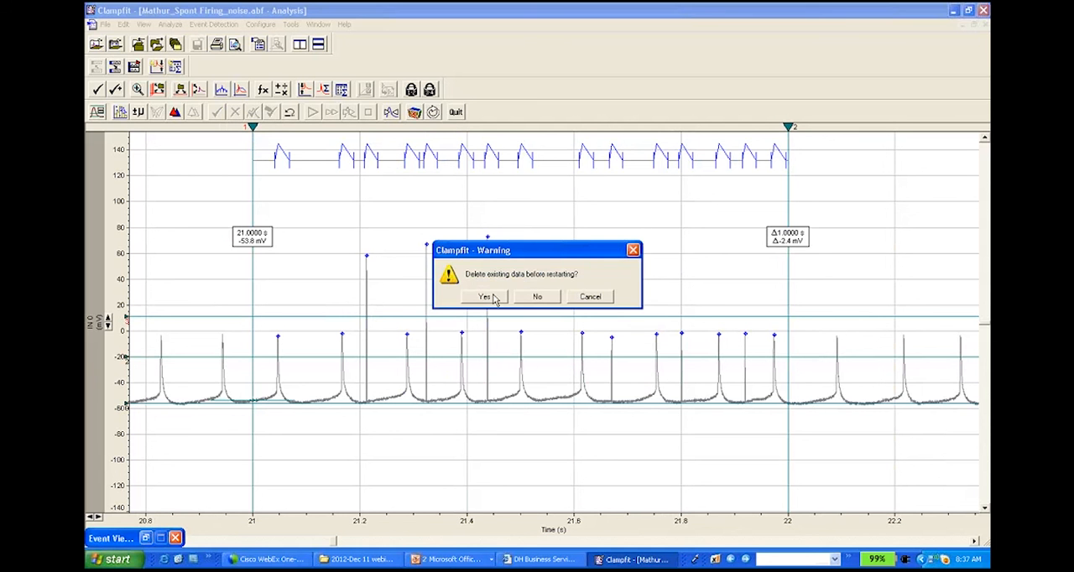
pyautogui.click(487, 297)
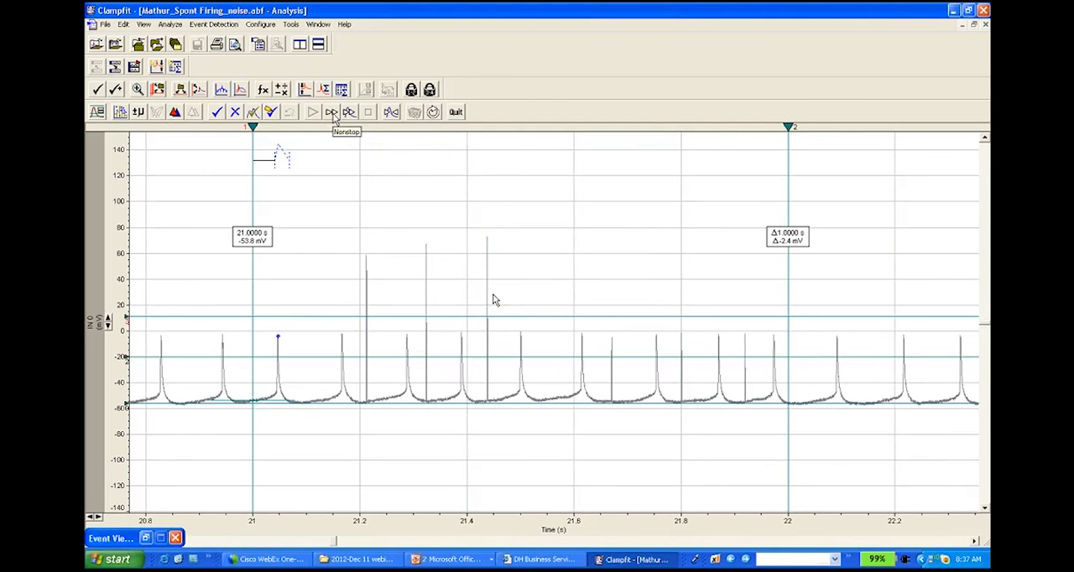
pyautogui.click(333, 115)
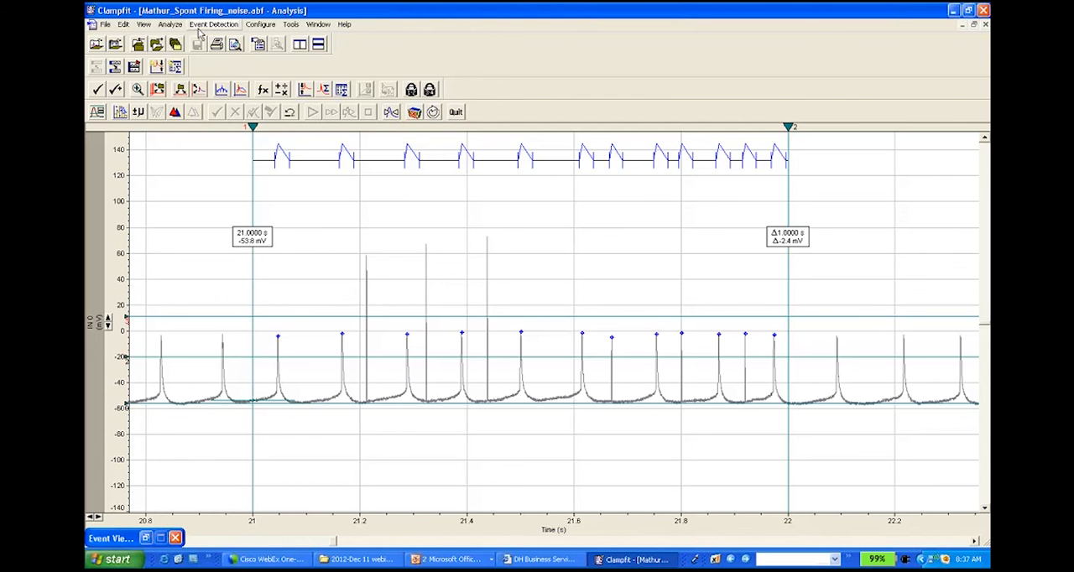
# Step: Enable noise rejection at 1 ms in the search parameters, inspect the narrow noise spikes before cursor 2, and apply the settings
pyautogui.click(99, 115)
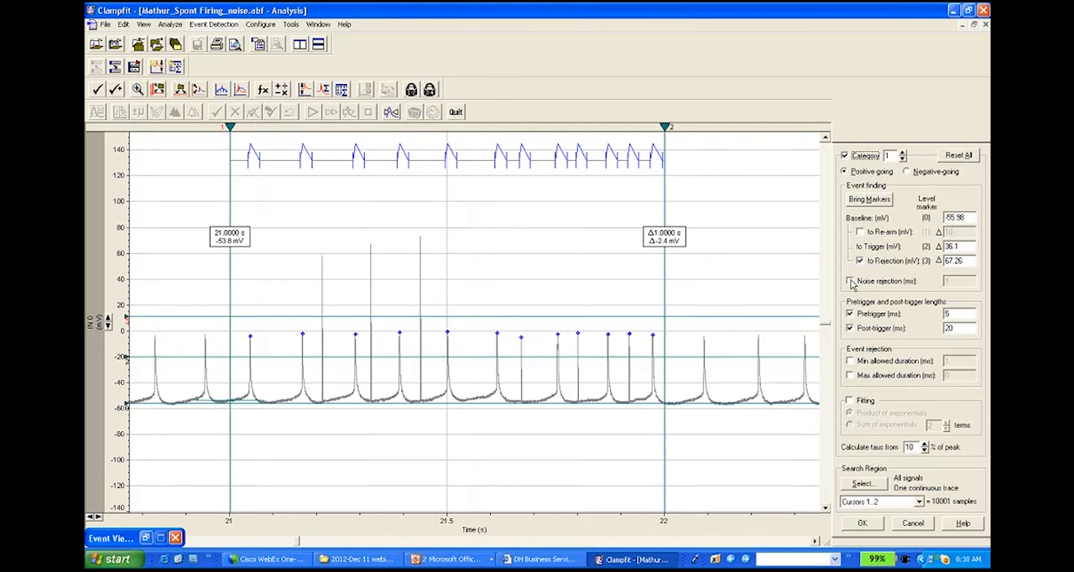
pyautogui.click(851, 282)
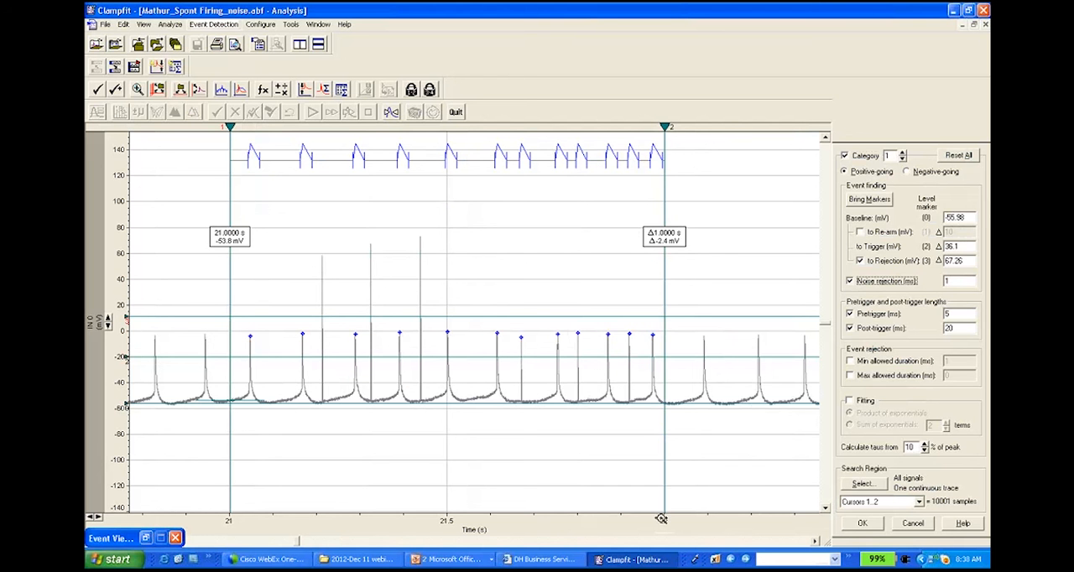
pyautogui.moveTo(662, 519); pyautogui.dragTo(579, 511)
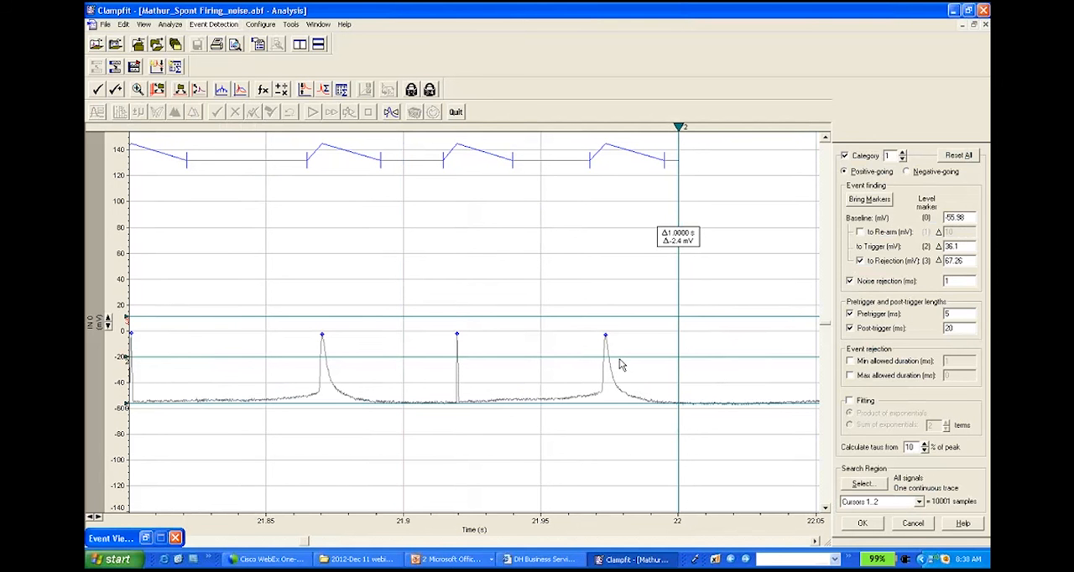
pyautogui.click(91, 518)
pyautogui.click(90, 518)
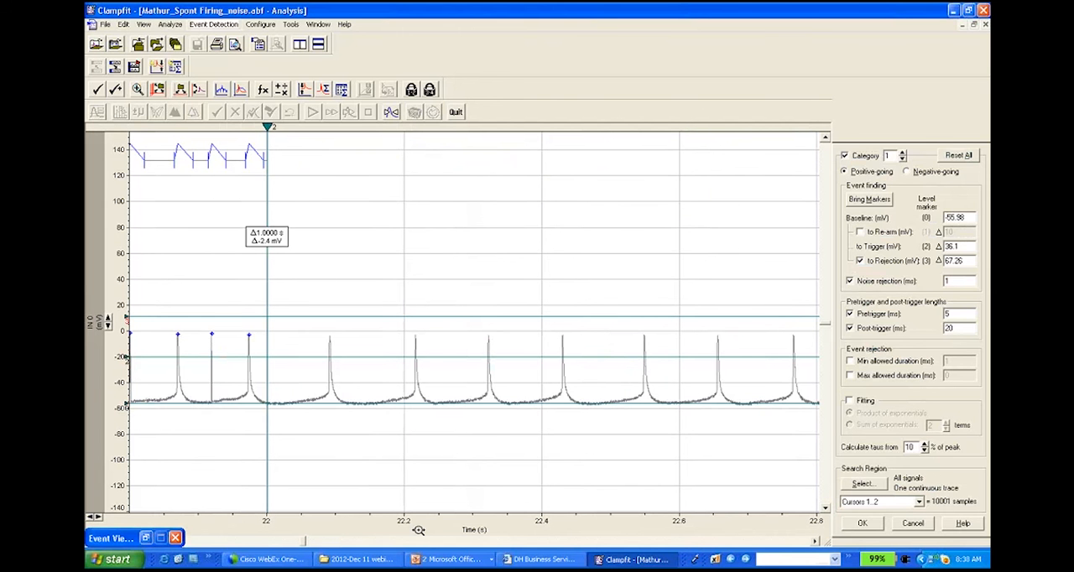
pyautogui.moveTo(132, 537); pyautogui.dragTo(560, 536)
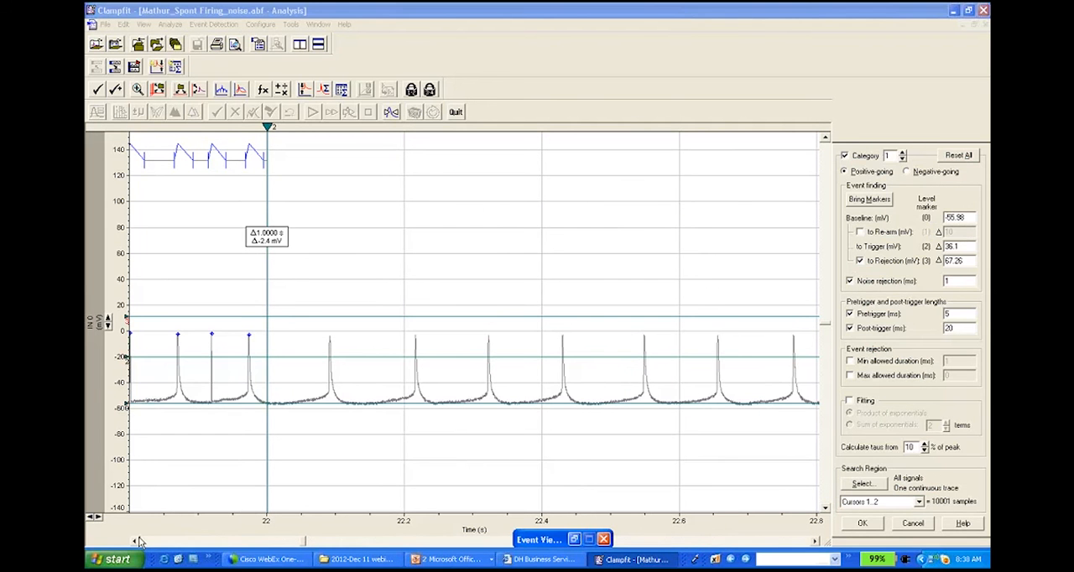
pyautogui.click(137, 542)
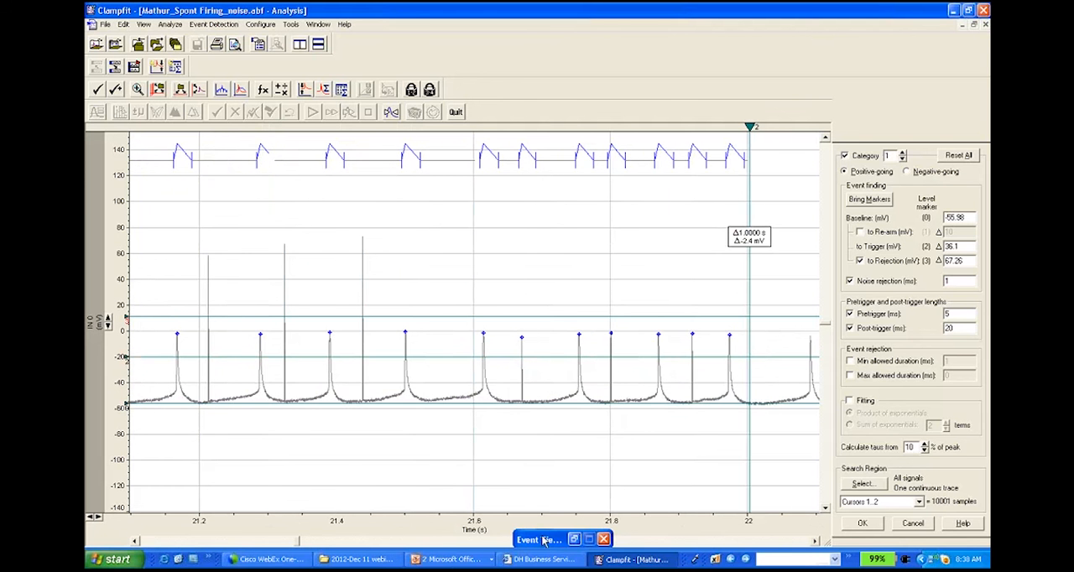
pyautogui.moveTo(540, 540); pyautogui.dragTo(123, 538)
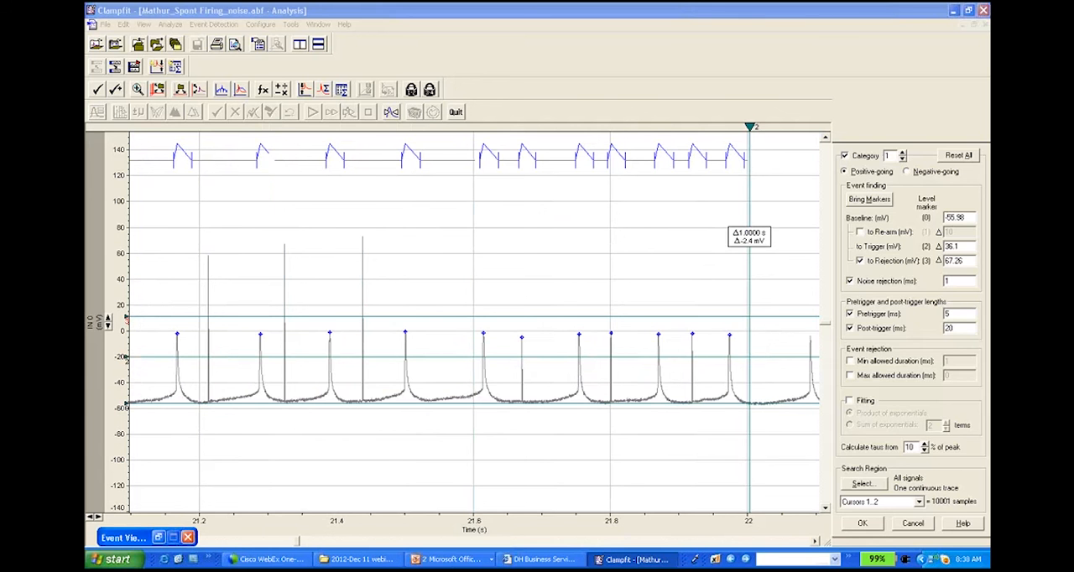
pyautogui.click(862, 524)
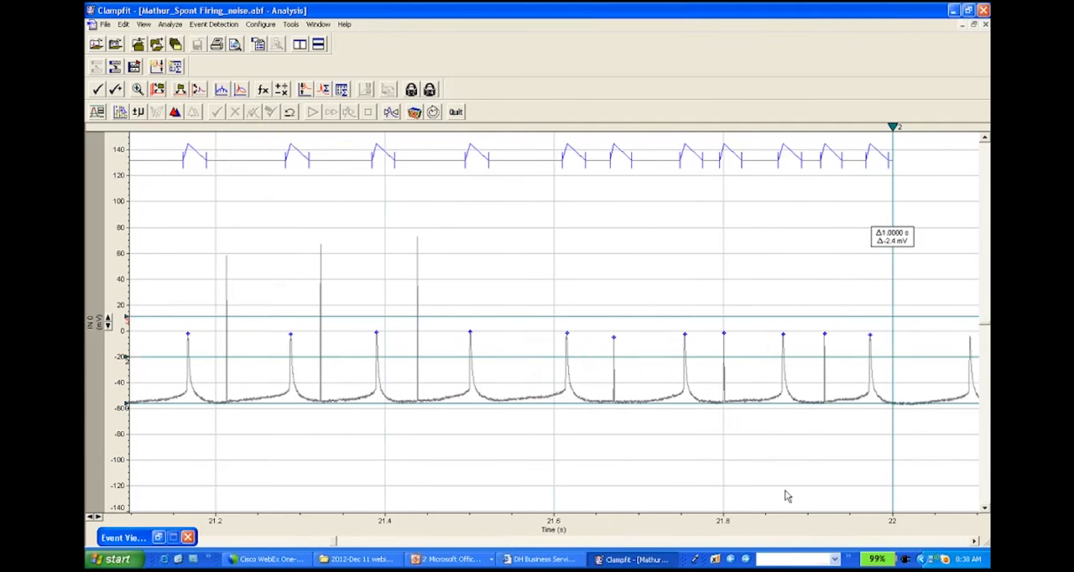
# Step: Restart the event detection, deleting the existing data, and run it nonstop between cursors 1 and 2 with noise rejection applied
pyautogui.click(433, 112)
pyautogui.click(486, 297)
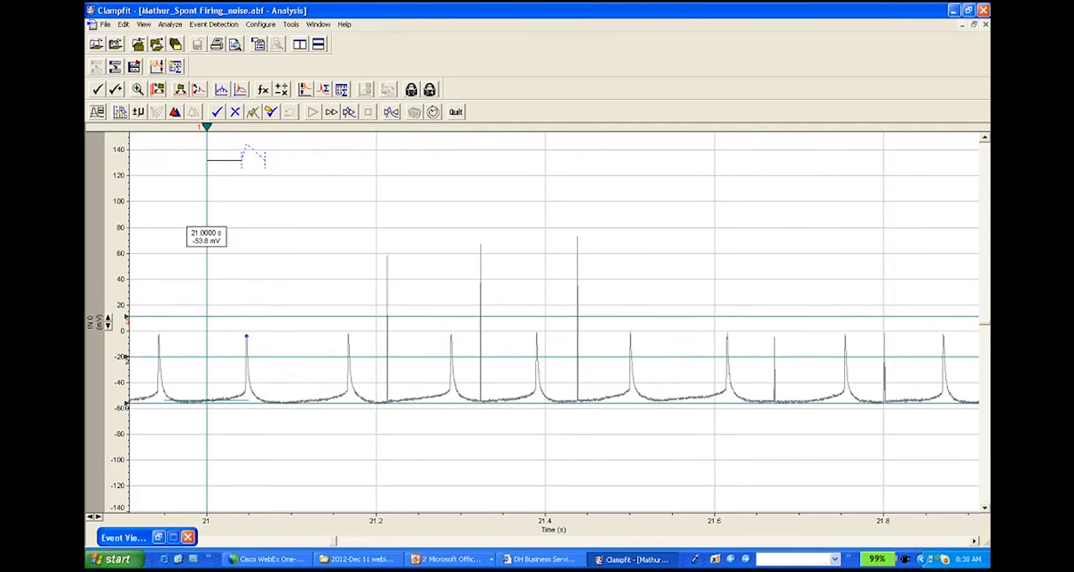
pyautogui.click(91, 518)
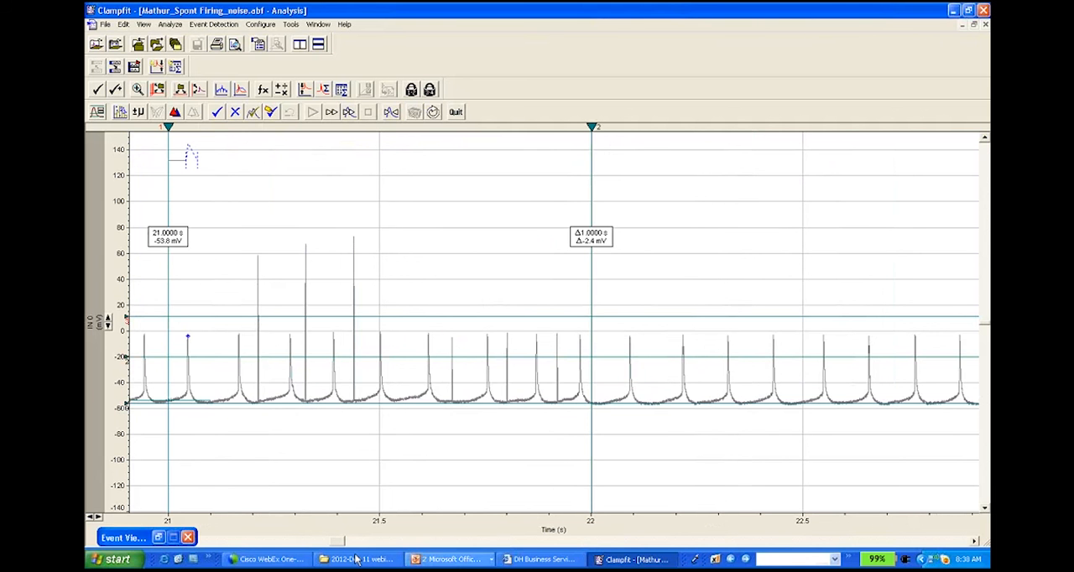
pyautogui.click(975, 542)
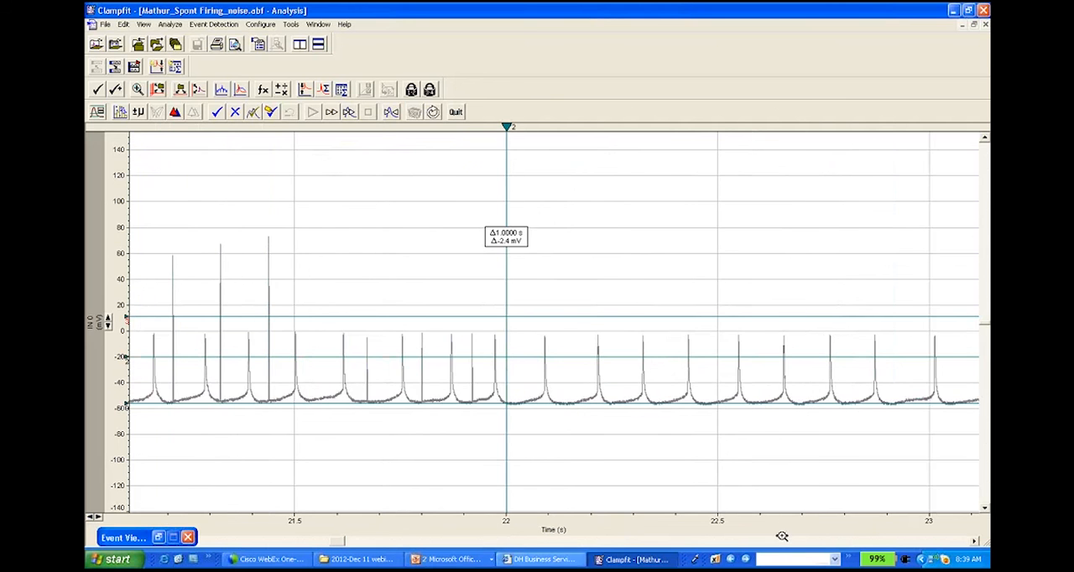
pyautogui.click(94, 518)
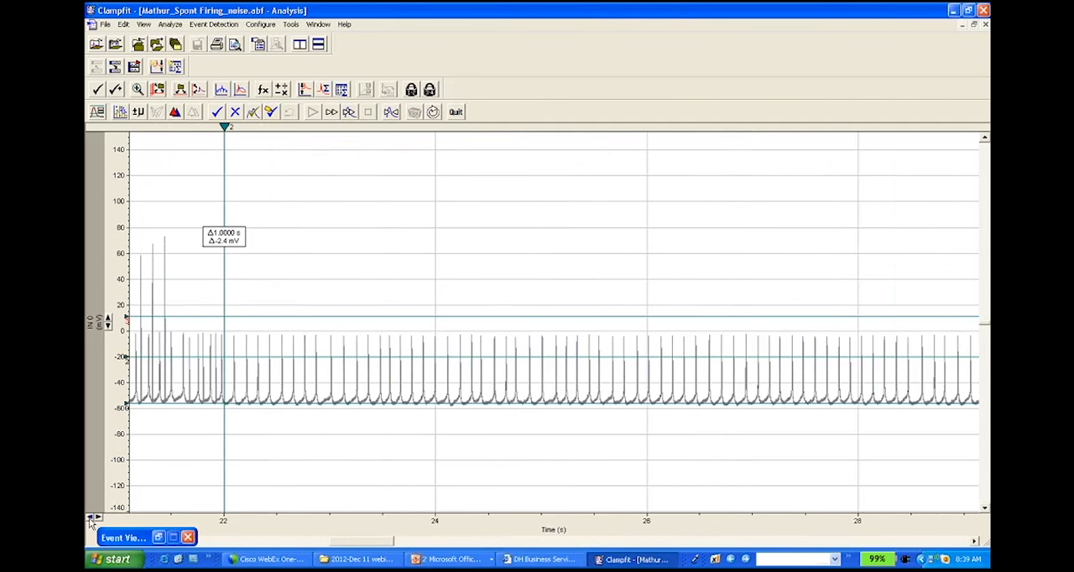
pyautogui.click(139, 538)
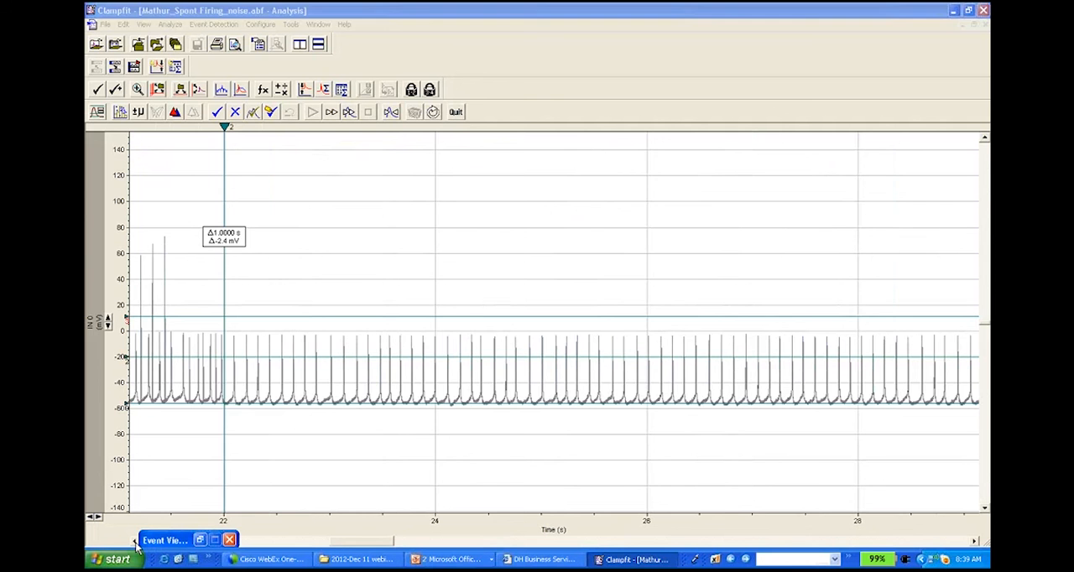
pyautogui.click(136, 546)
pyautogui.click(136, 546)
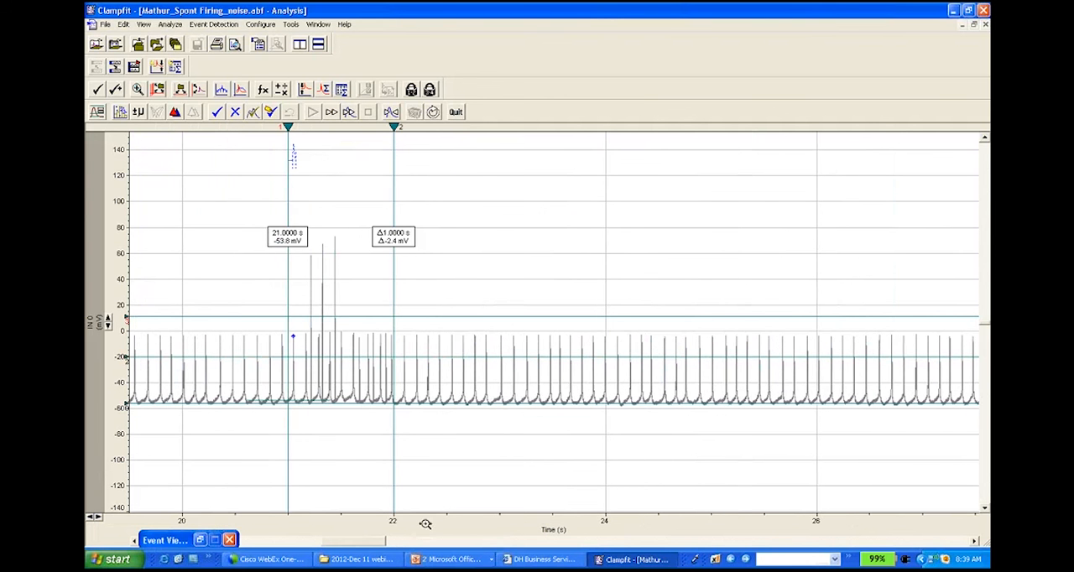
pyautogui.moveTo(426, 524); pyautogui.dragTo(258, 514)
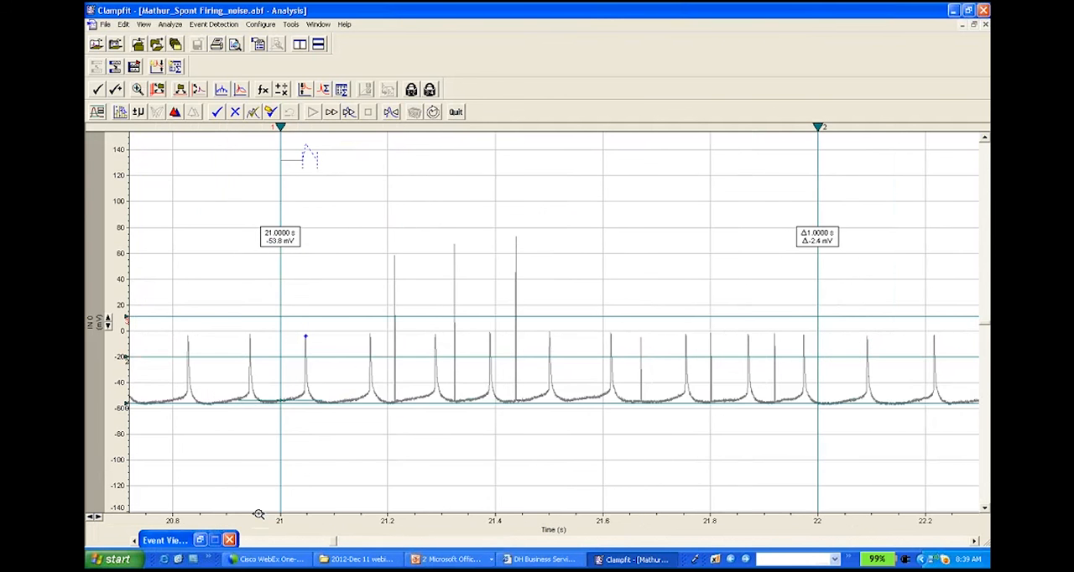
pyautogui.click(332, 113)
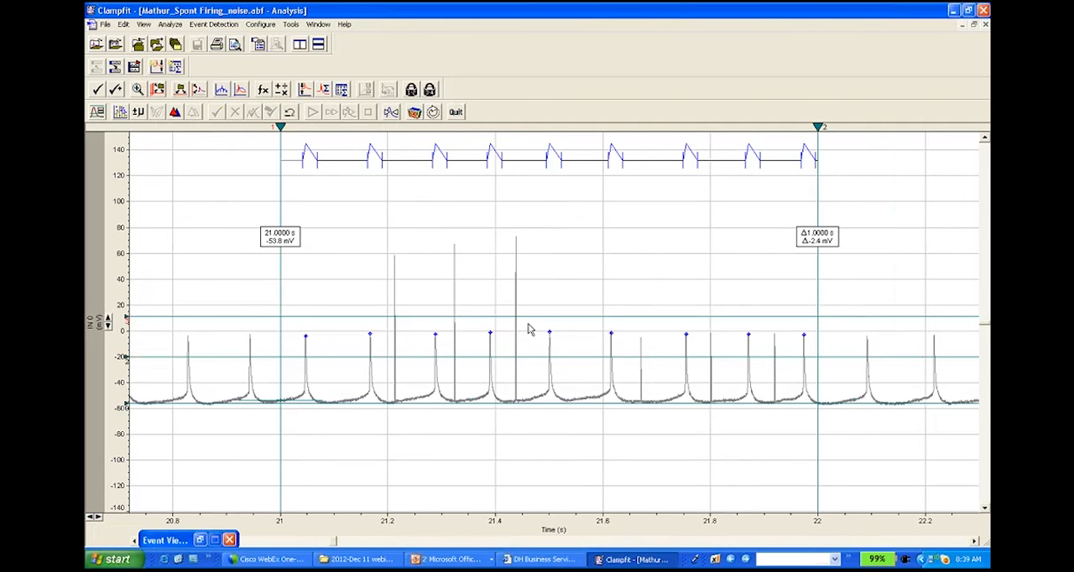
# Step: In the search parameters, disable noise rejection, enable a minimum allowed duration of 1 ms, and apply the settings
pyautogui.click(97, 111)
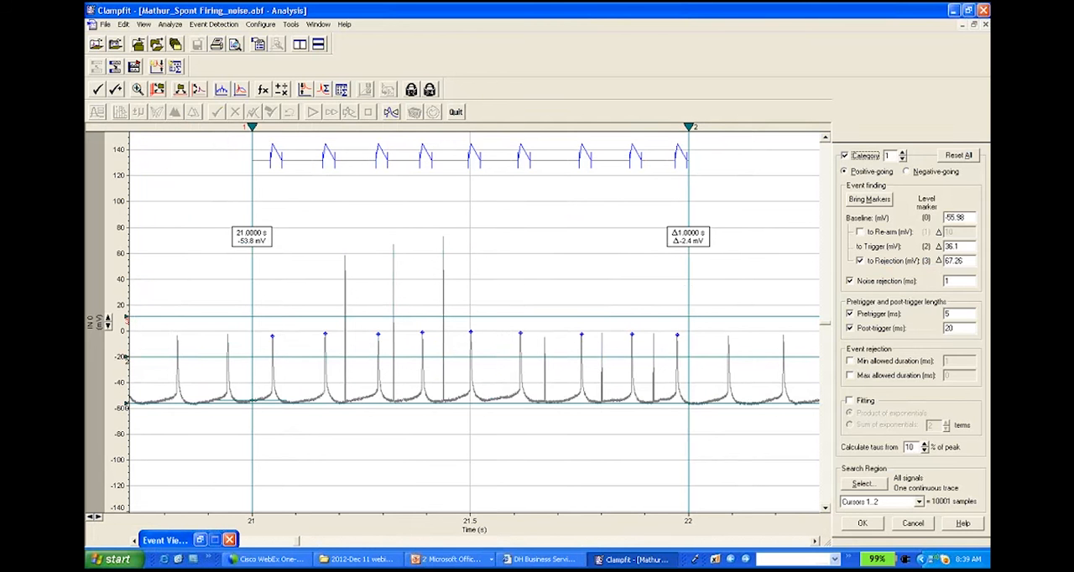
pyautogui.click(852, 283)
pyautogui.click(851, 282)
pyautogui.click(860, 362)
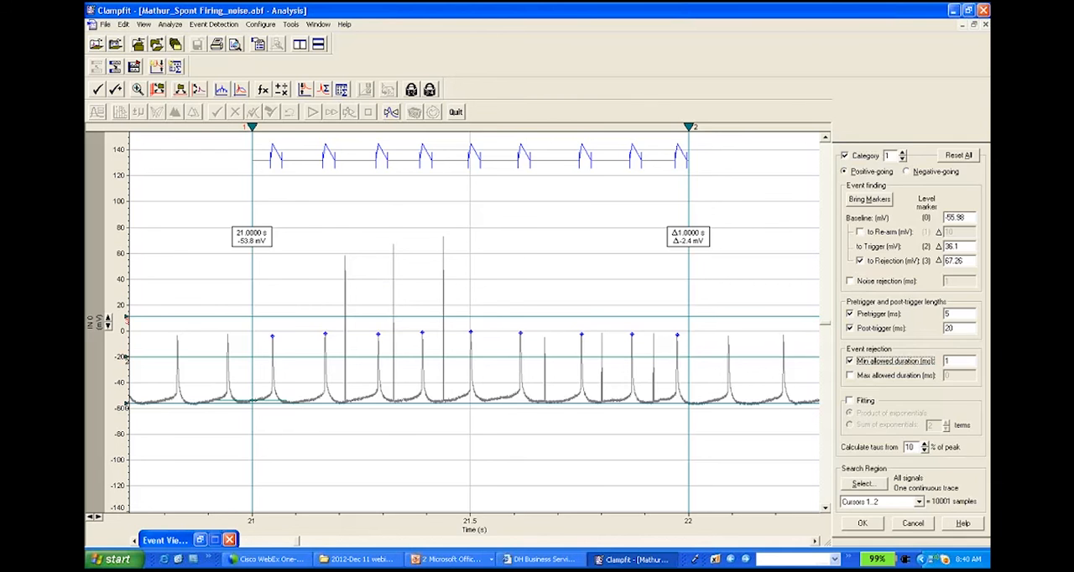
pyautogui.click(873, 523)
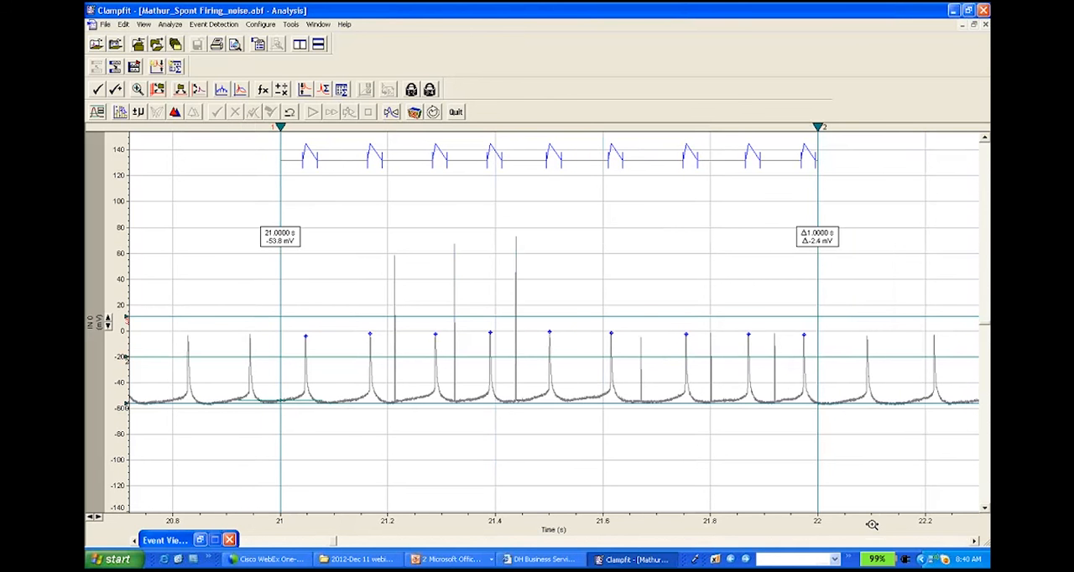
# Step: Restart the event detection, deleting the existing data, and run it nonstop with the minimum allowed duration applied
pyautogui.click(433, 112)
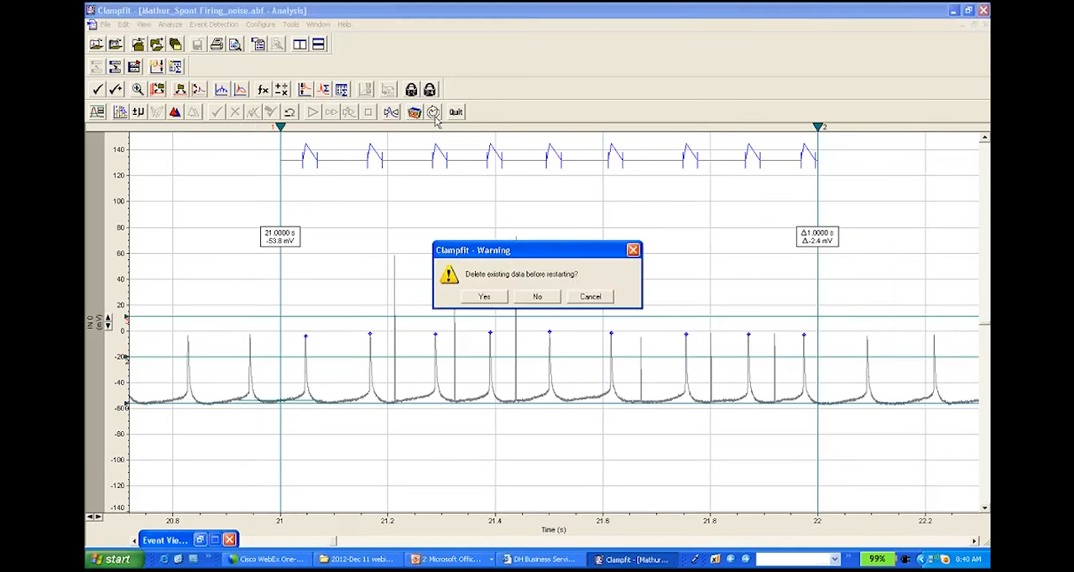
pyautogui.click(485, 296)
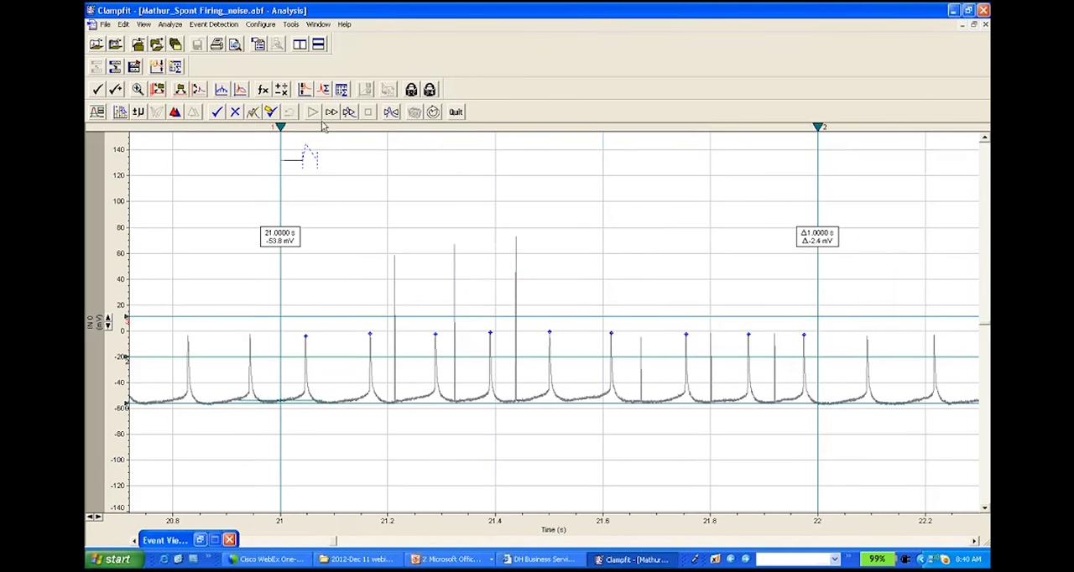
pyautogui.click(332, 114)
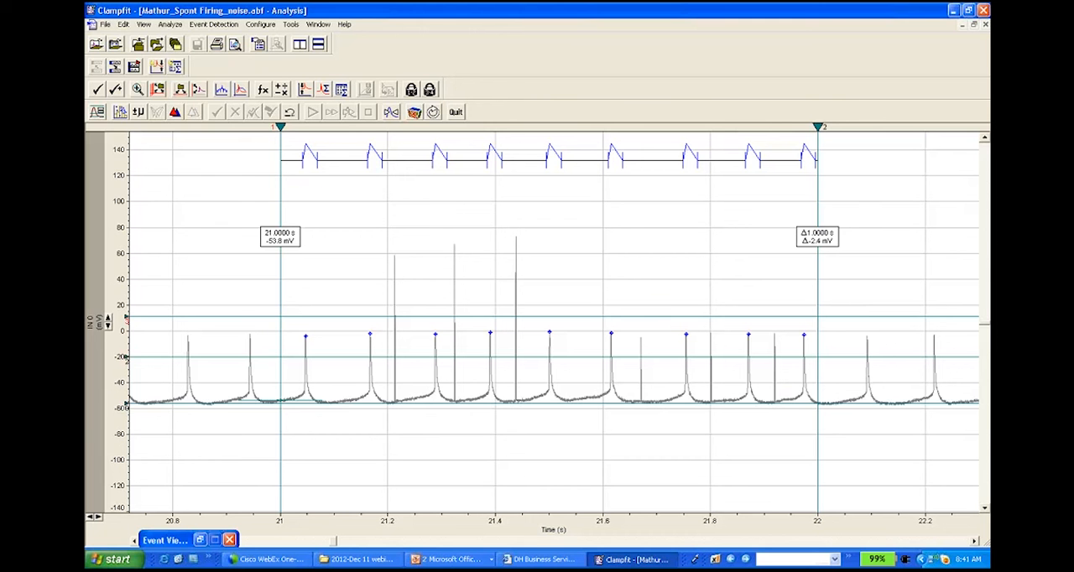
# Step: Quit the event detection session for the noisy recording and confirm quitting
pyautogui.click(106, 24)
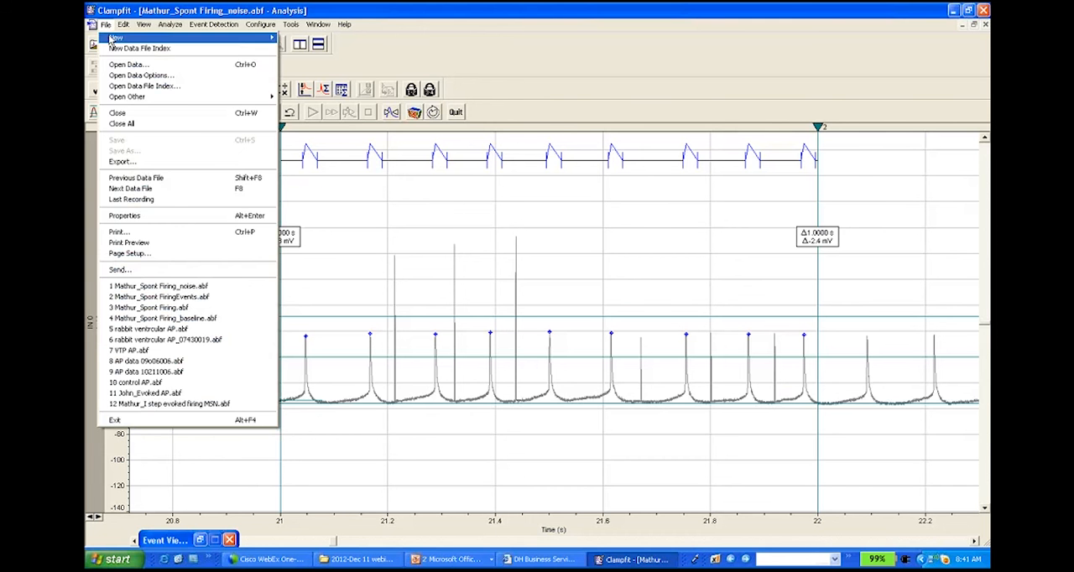
pyautogui.click(484, 64)
pyautogui.click(170, 24)
pyautogui.moveTo(209, 30)
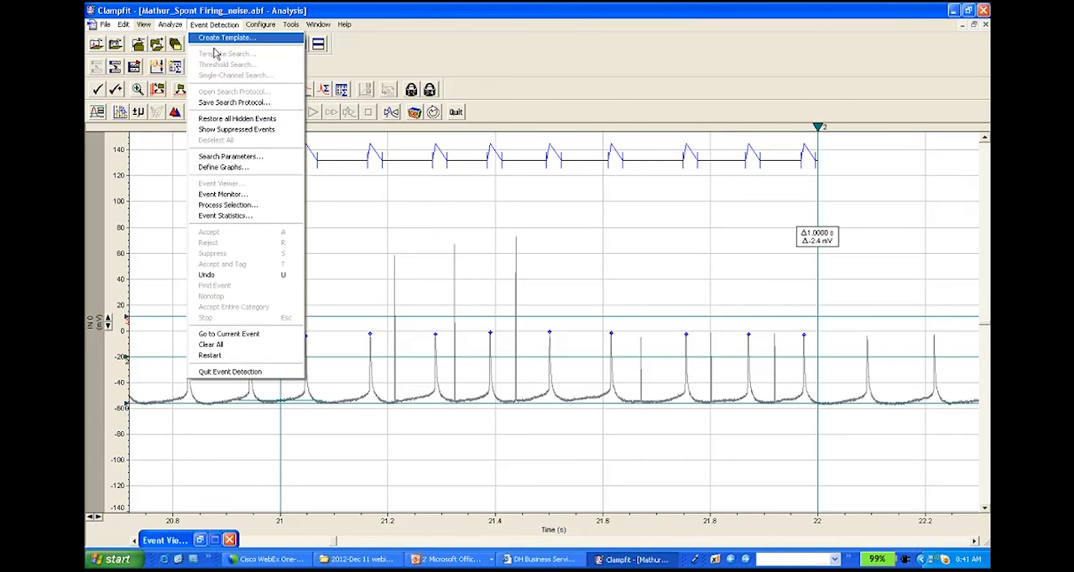
pyautogui.click(277, 372)
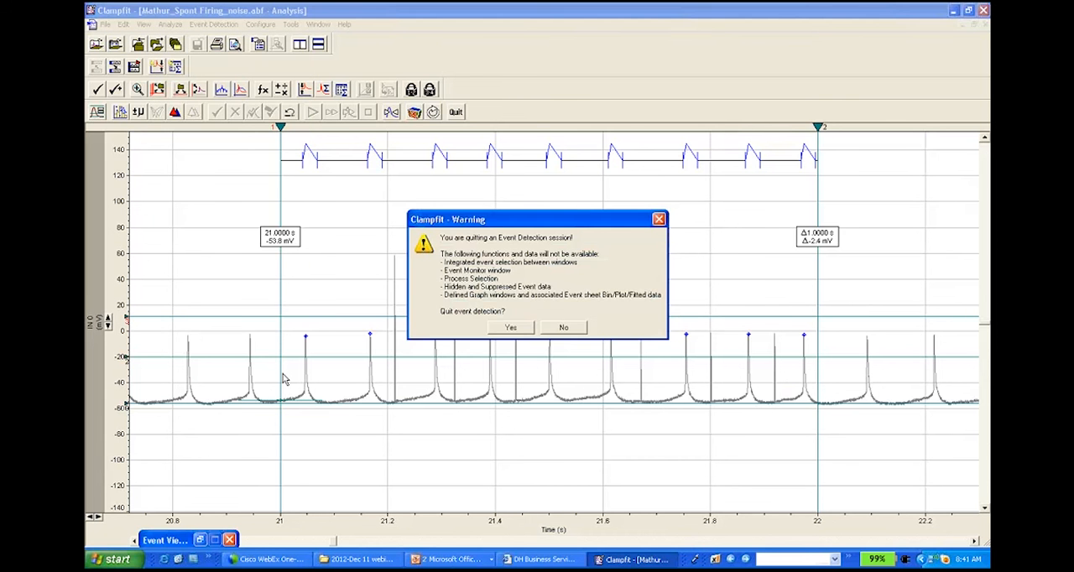
pyautogui.click(510, 328)
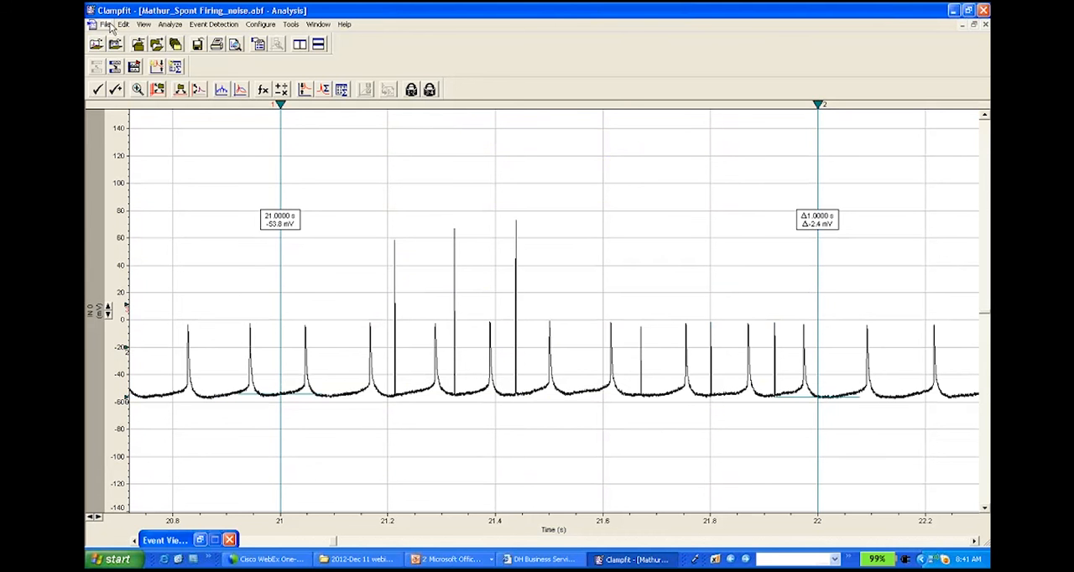
# Step: Open the recent file AP data 10211006.abf and expand its voltage axis to the ±250 mV range
pyautogui.click(106, 24)
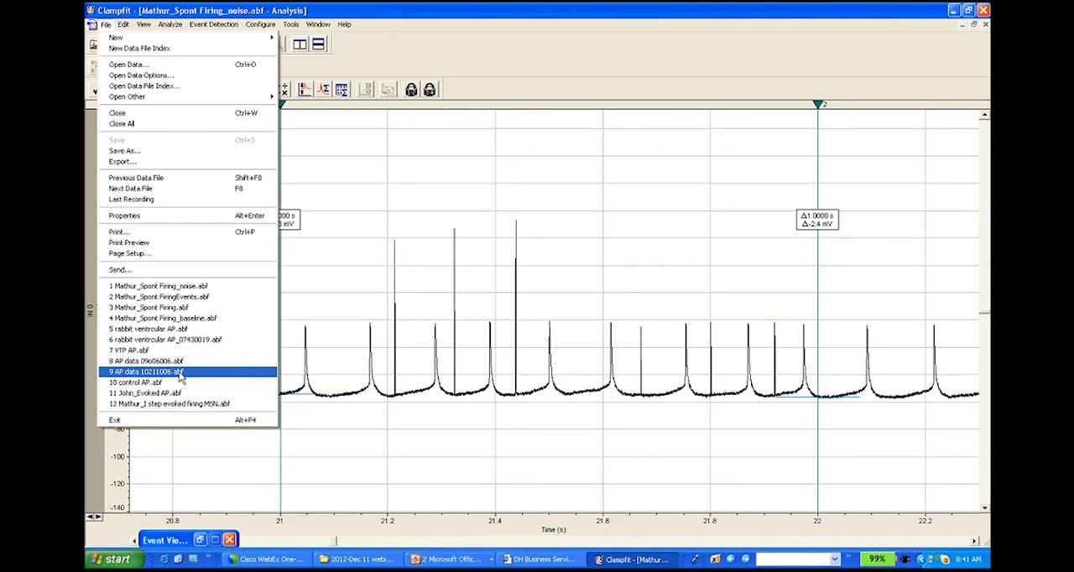
pyautogui.click(180, 372)
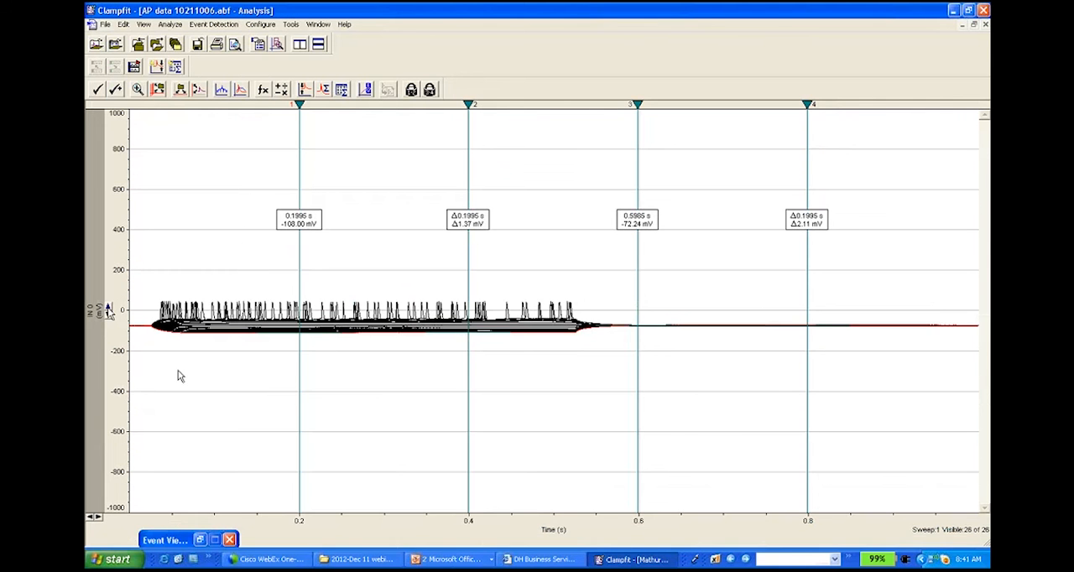
pyautogui.click(108, 308)
pyautogui.click(107, 307)
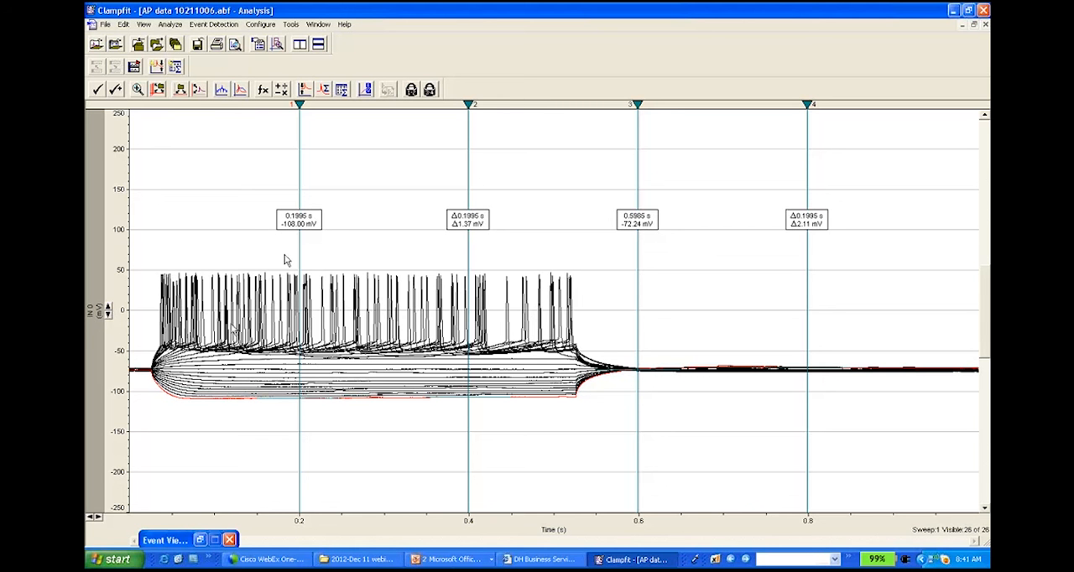
# Step: Display only sweep 1, and step forward through the individual sweeps to examine the evoked firing
pyautogui.rightClick(332, 312)
pyautogui.click(398, 496)
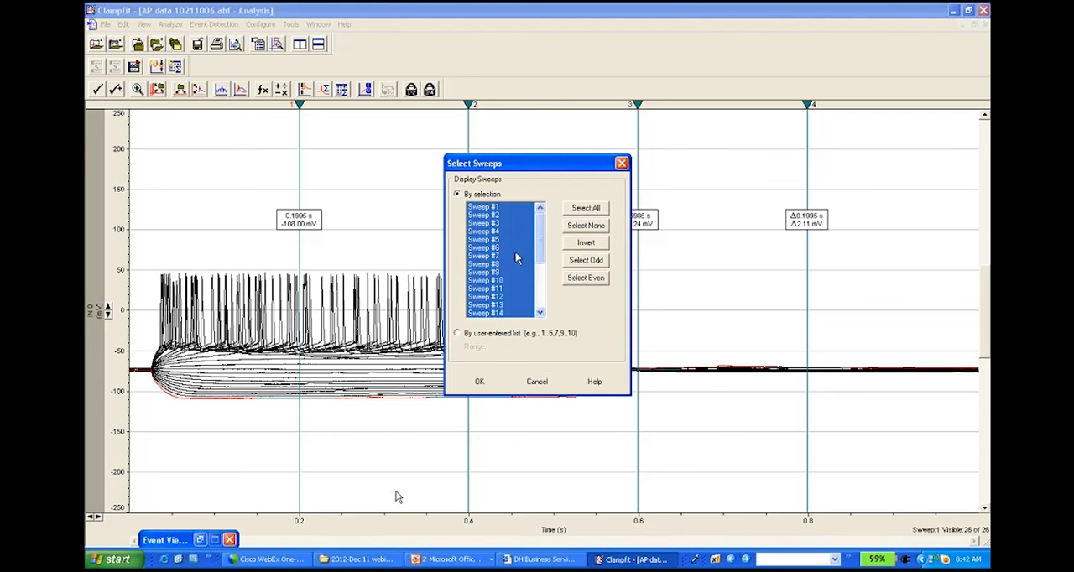
pyautogui.click(486, 207)
pyautogui.click(483, 381)
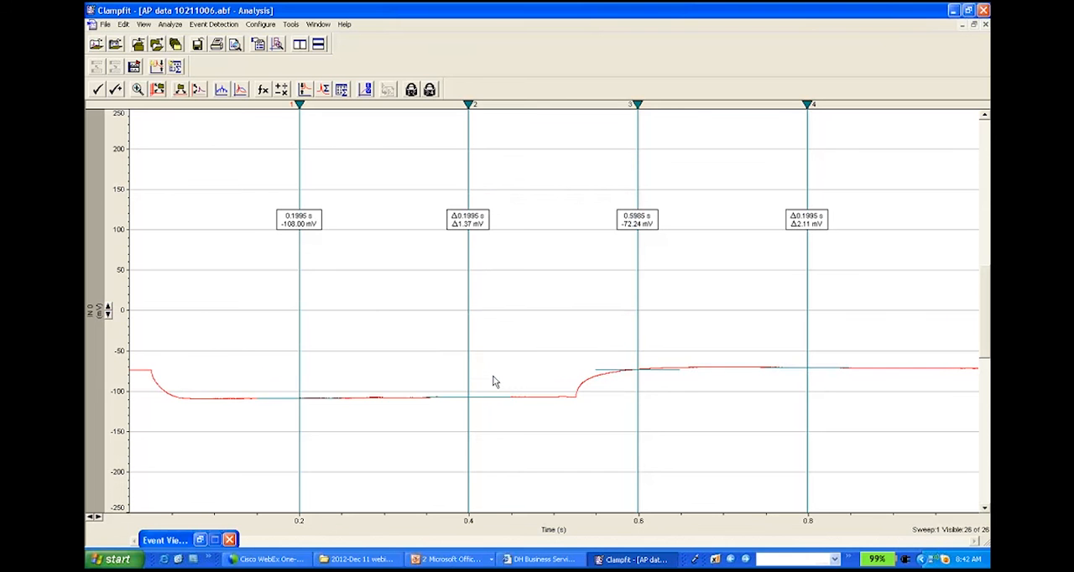
pyautogui.press('.')
pyautogui.press('.')
pyautogui.press('.')
pyautogui.press('.')
pyautogui.press('.')
pyautogui.press('.')
pyautogui.press('.')
pyautogui.press('.')
pyautogui.press('.')
pyautogui.press('.')
pyautogui.press('.')
pyautogui.press('.')
pyautogui.press('.')
pyautogui.press('.')
pyautogui.press('.')
pyautogui.press('.')
pyautogui.press('.')
pyautogui.press('.')
pyautogui.press('.')
pyautogui.press('.')
pyautogui.press('.')
pyautogui.press('.')
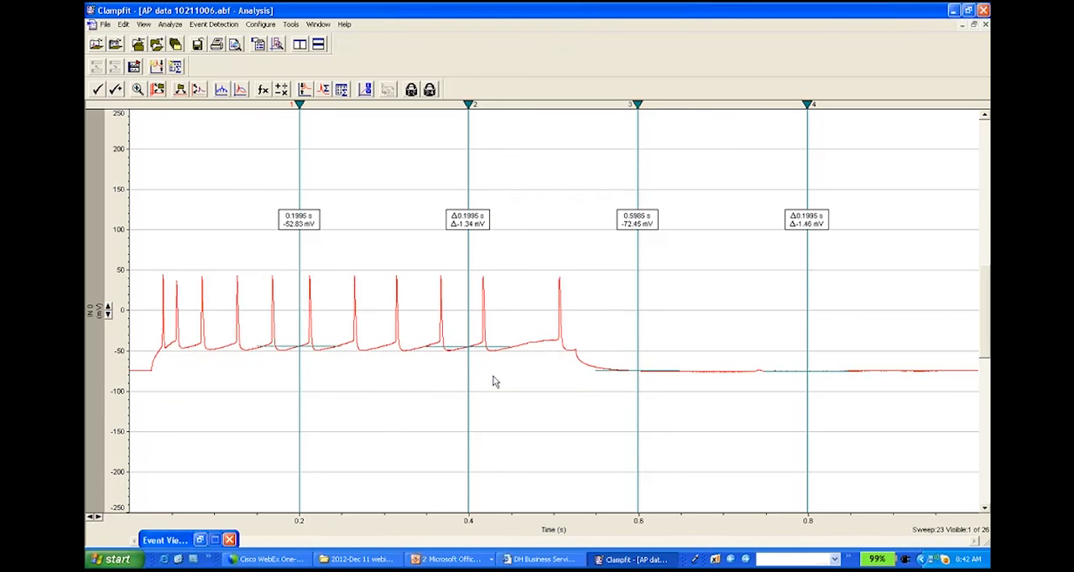
pyautogui.press('.')
# Step: Select all sweeps so that the whole recording is displayed again
pyautogui.rightClick(496, 382)
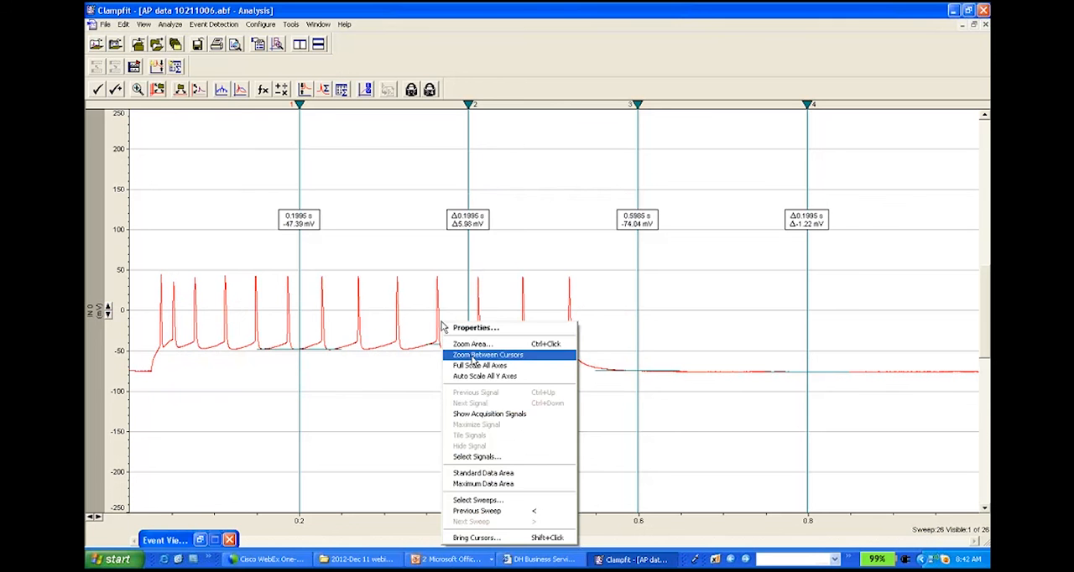
pyautogui.click(516, 497)
pyautogui.click(594, 212)
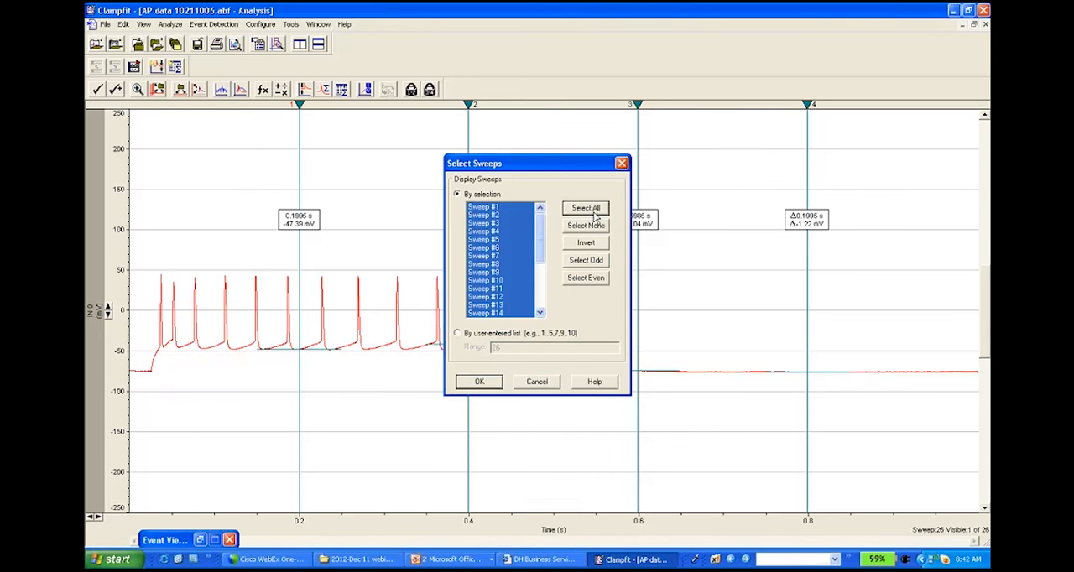
pyautogui.click(479, 382)
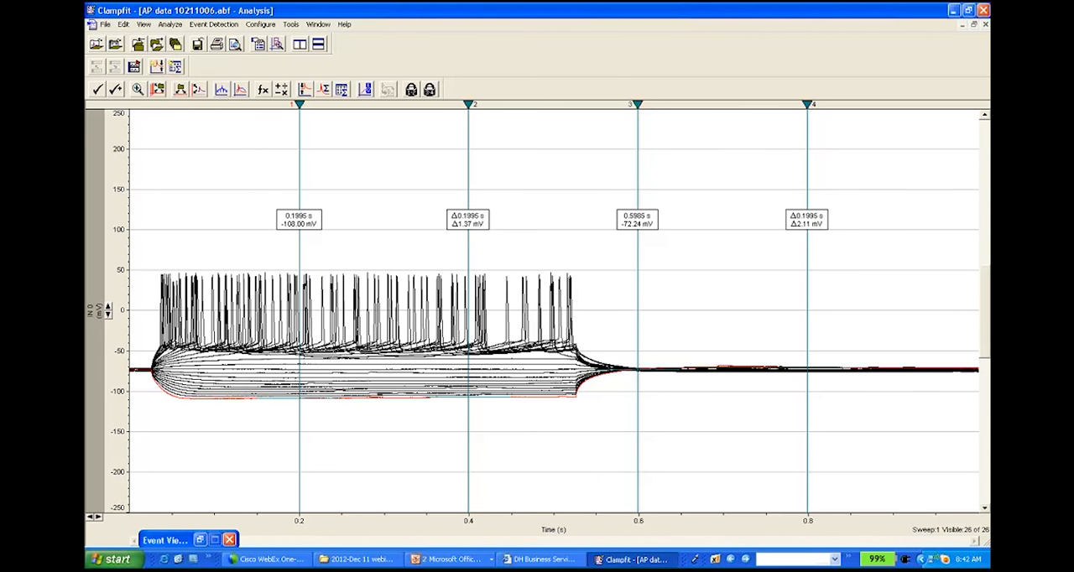
# Step: Bracket the evoked spikes with cursor 1 at about 0.019 s and cursor 2 at about 0.62 s, and start a threshold search, deleting existing event data
pyautogui.moveTo(298, 103); pyautogui.dragTo(146, 161)
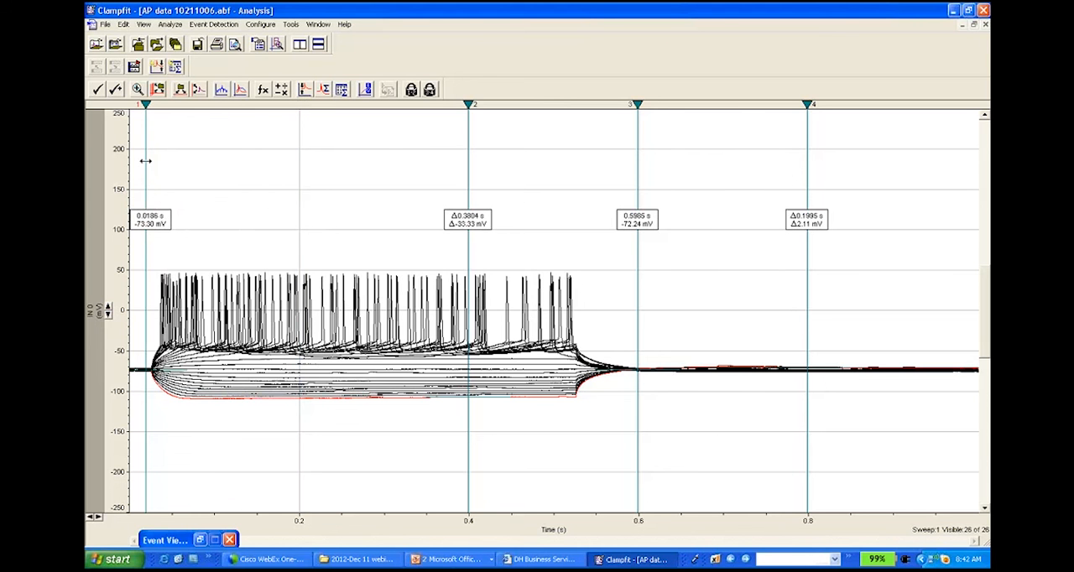
pyautogui.moveTo(468, 168); pyautogui.dragTo(720, 118)
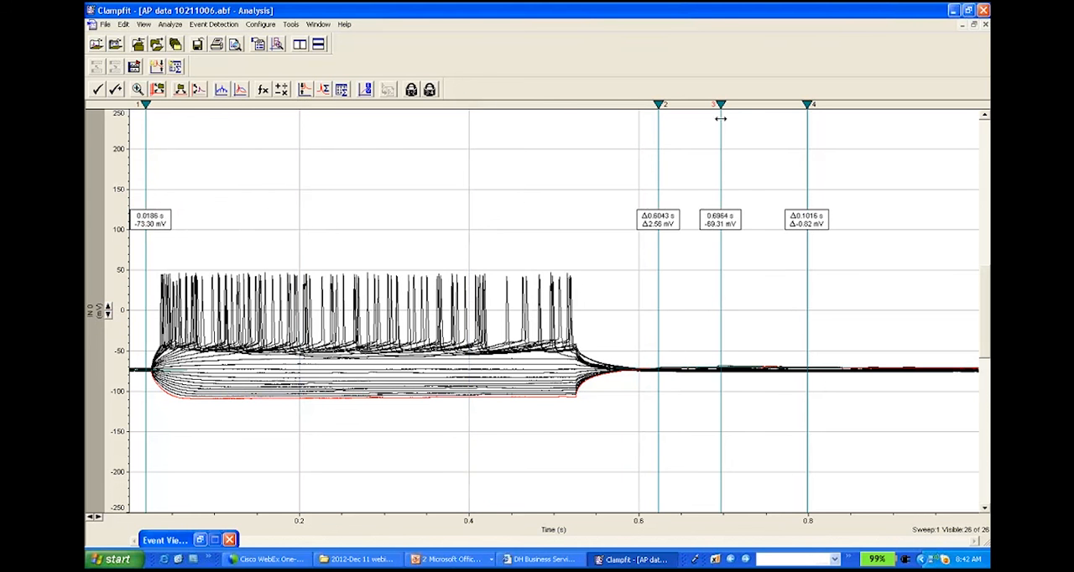
pyautogui.click(202, 25)
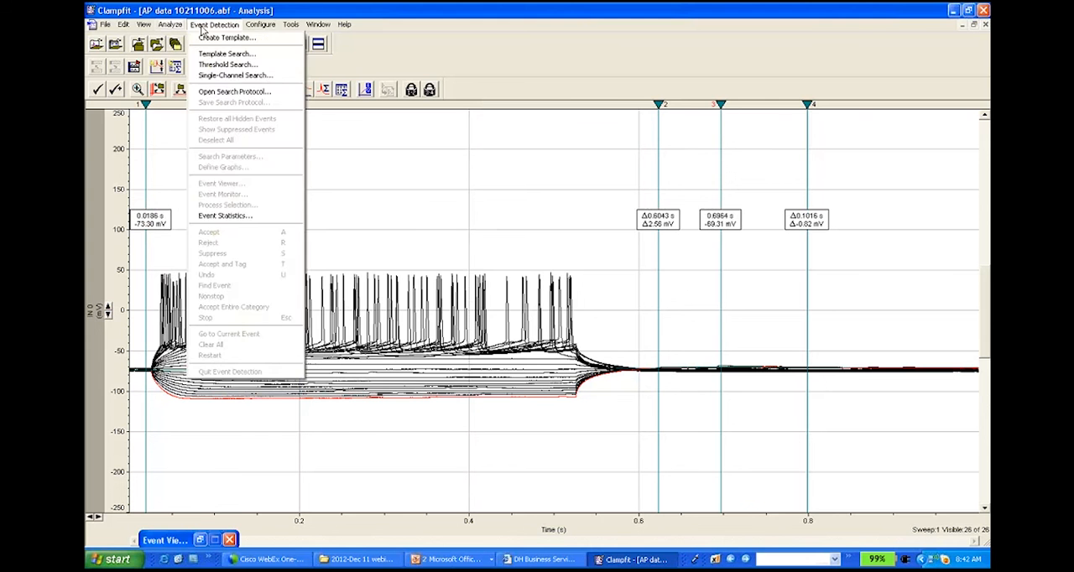
pyautogui.click(231, 64)
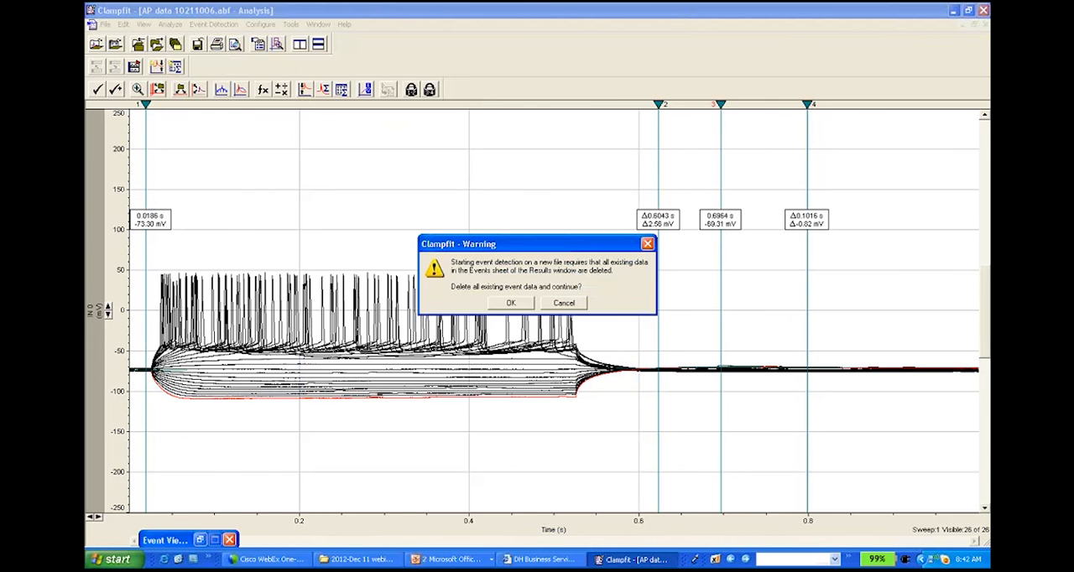
pyautogui.click(510, 303)
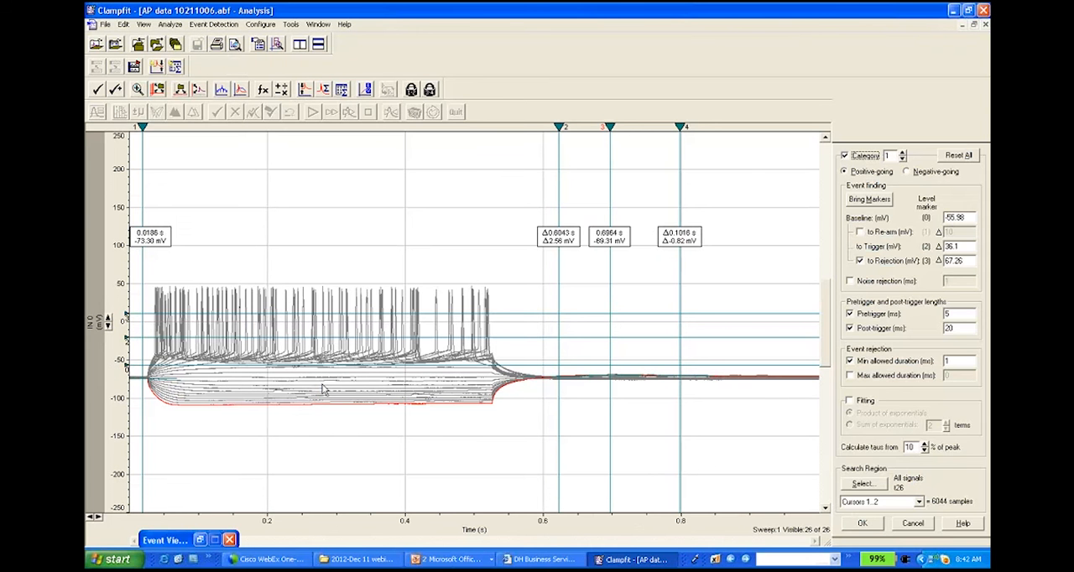
# Step: Set the search baseline to about -72.6 mV and the trigger about 72.6 mV above it, disabling the rejection level and minimum allowed duration
pyautogui.click(860, 261)
pyautogui.moveTo(128, 366); pyautogui.dragTo(132, 378)
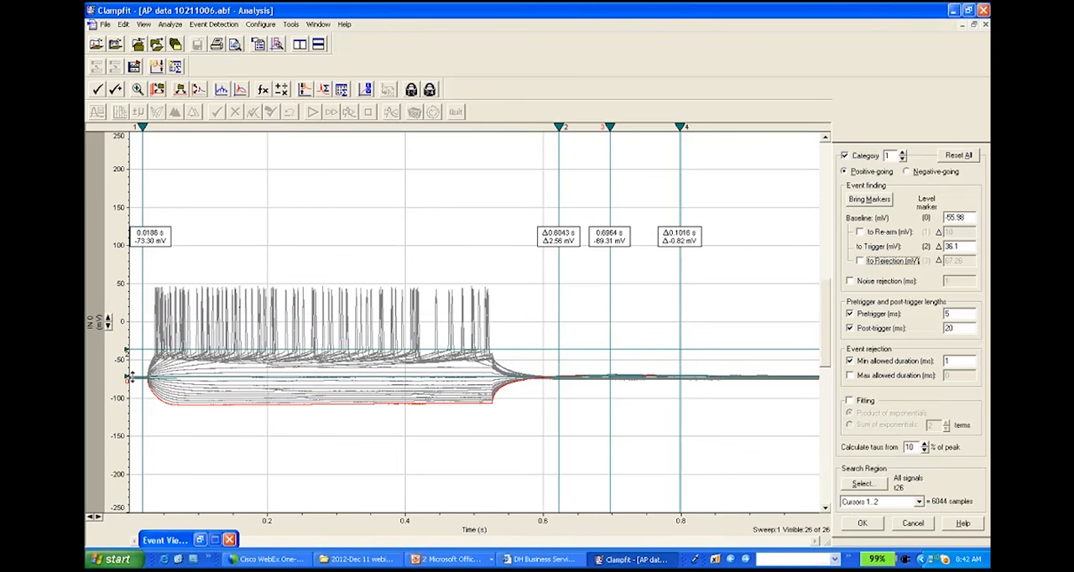
pyautogui.moveTo(135, 349); pyautogui.dragTo(134, 322)
pyautogui.moveTo(139, 376); pyautogui.dragTo(151, 322)
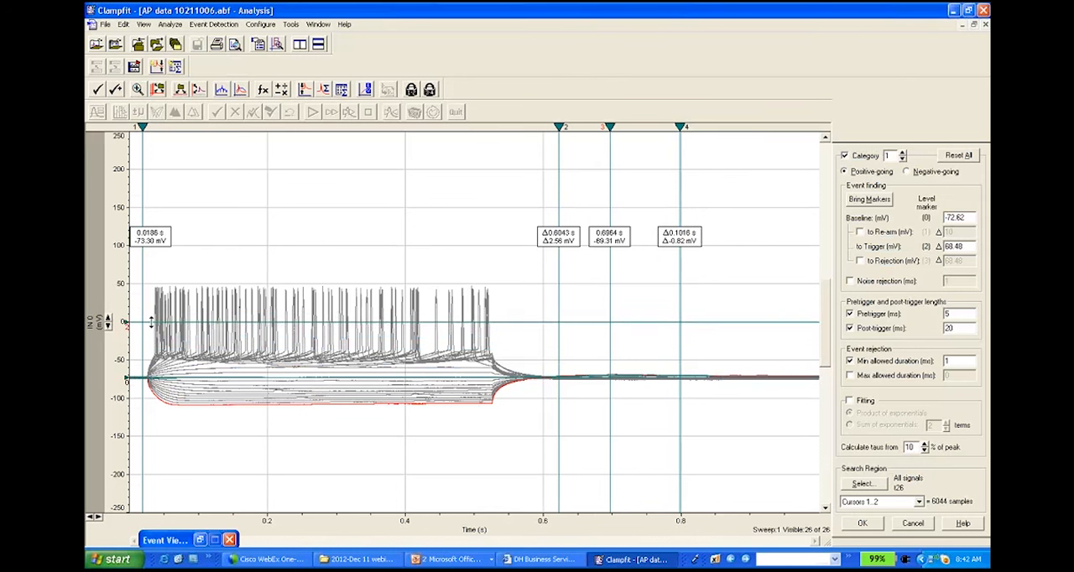
pyautogui.click(852, 363)
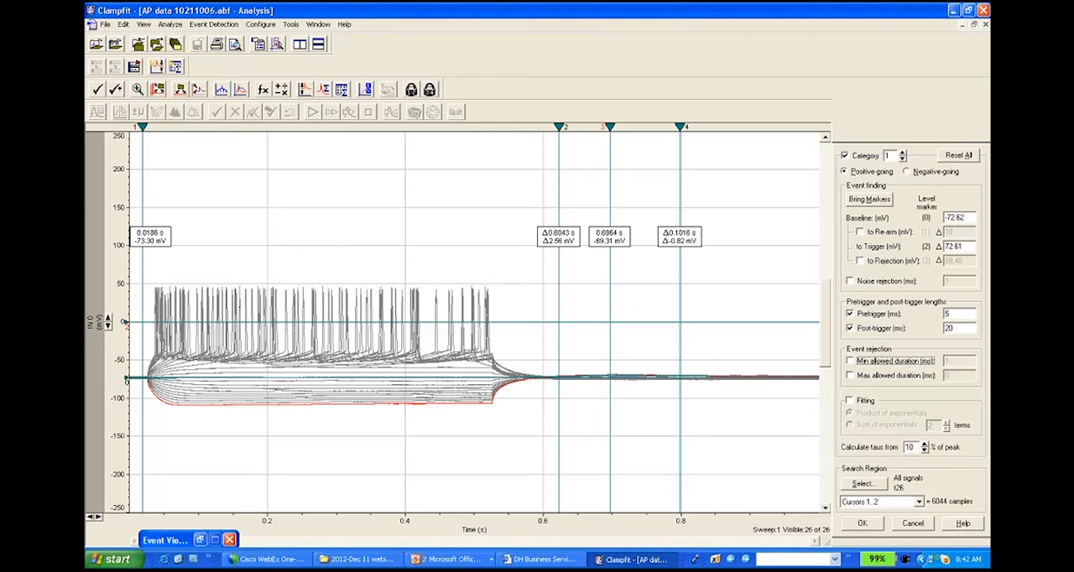
# Step: Run the threshold search on sweep 26 between cursors 1 and 2, and accept all detected spikes
pyautogui.click(863, 524)
pyautogui.click(550, 307)
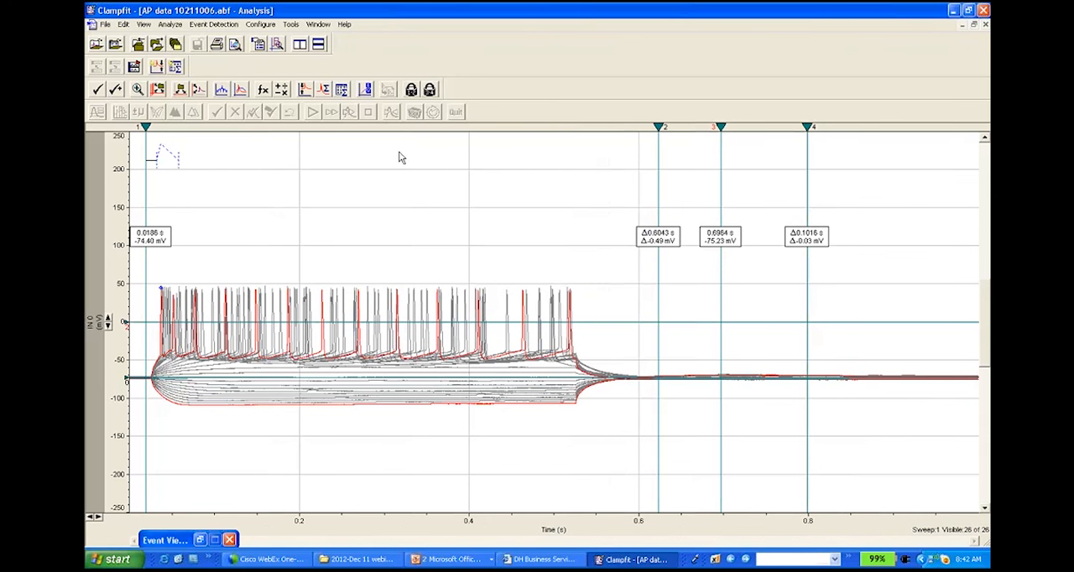
pyautogui.click(332, 114)
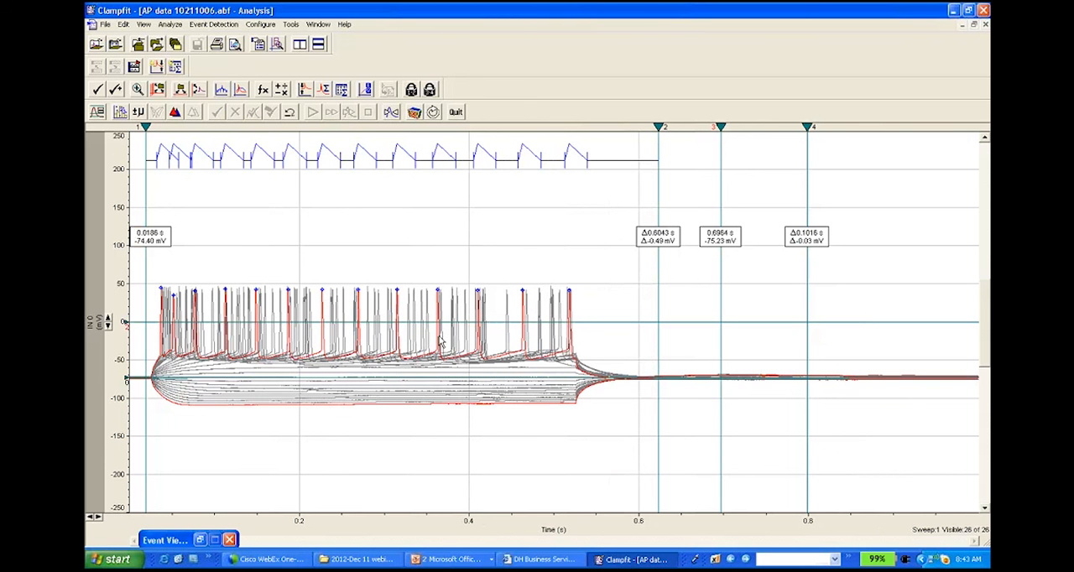
# Step: Extend the search region to all sweeps of the active signal and rerun the event search, deleting the existing event data
pyautogui.click(97, 112)
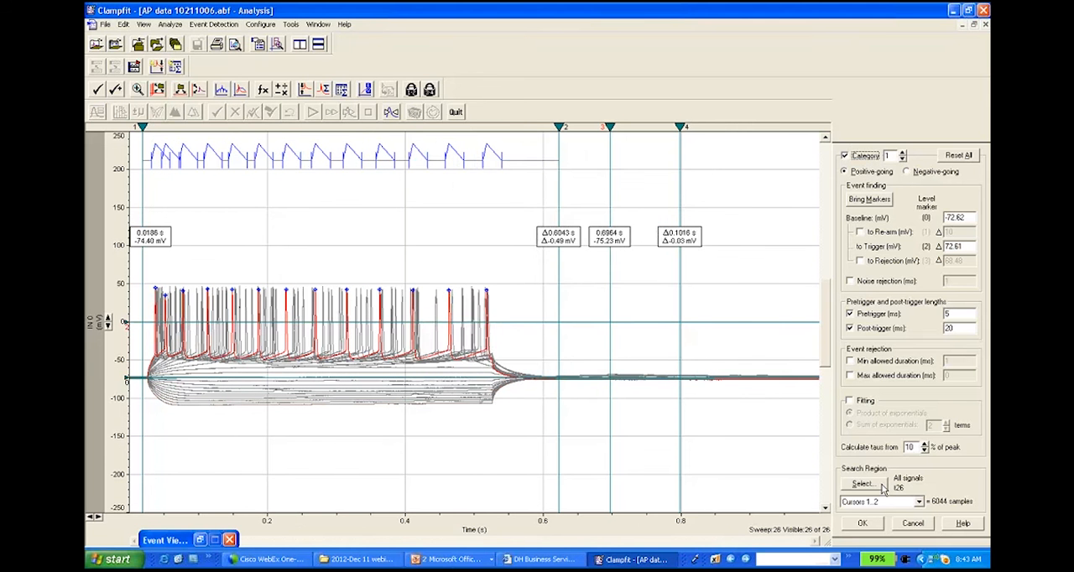
pyautogui.click(865, 486)
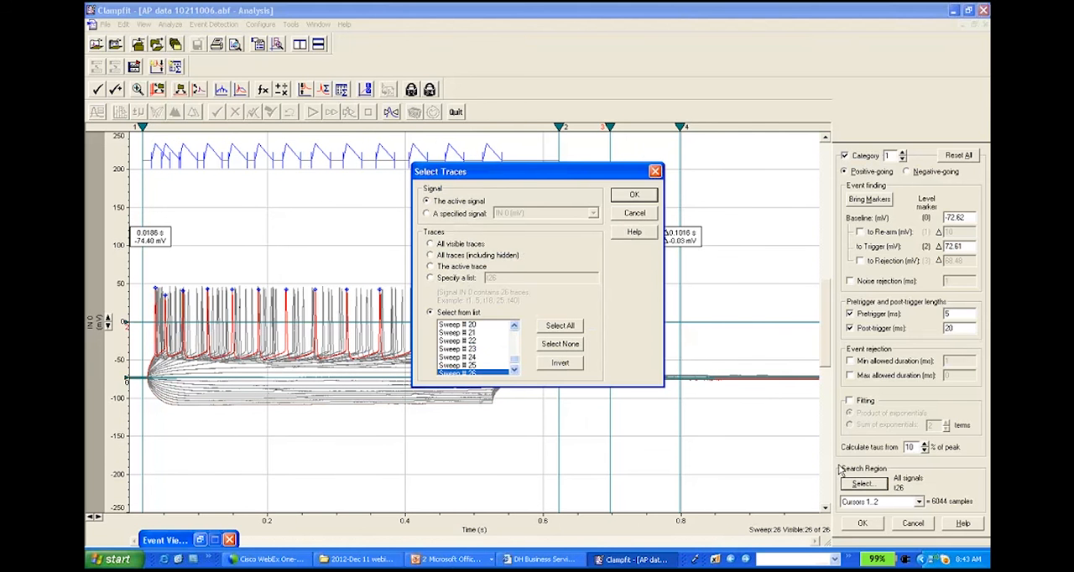
pyautogui.click(560, 325)
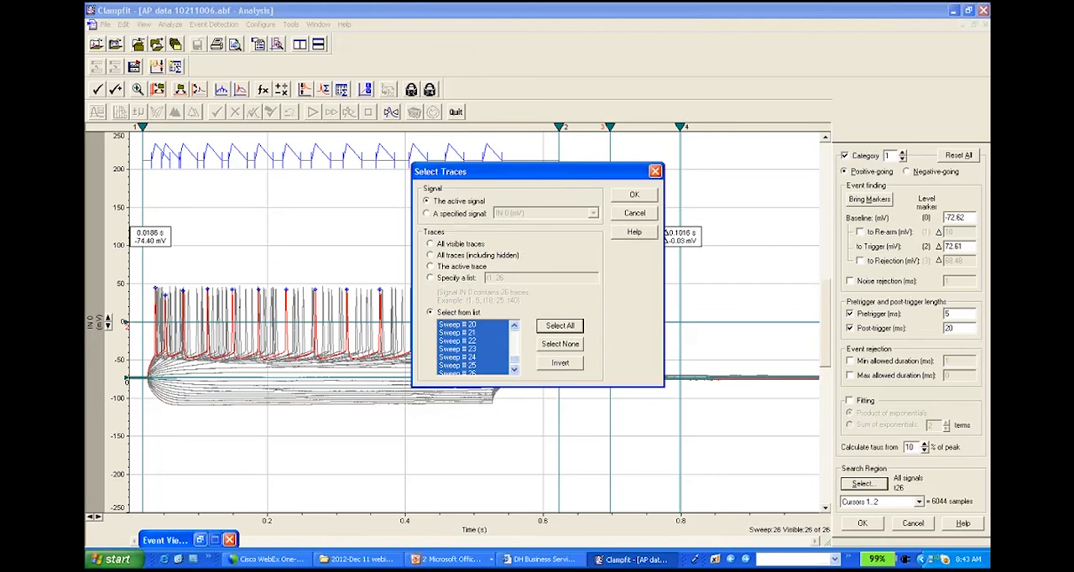
pyautogui.click(634, 194)
pyautogui.click(864, 523)
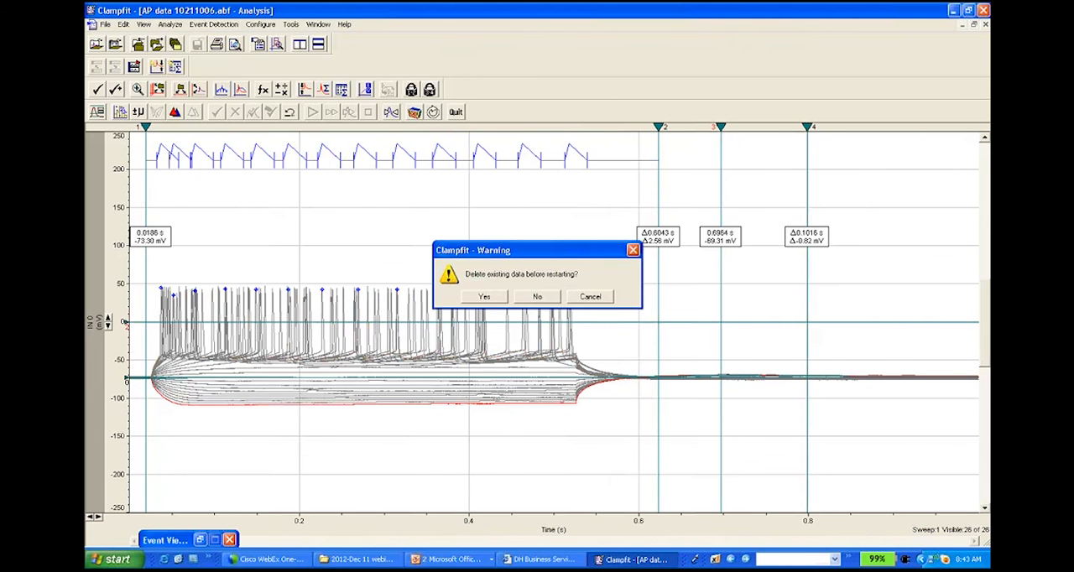
pyautogui.click(485, 296)
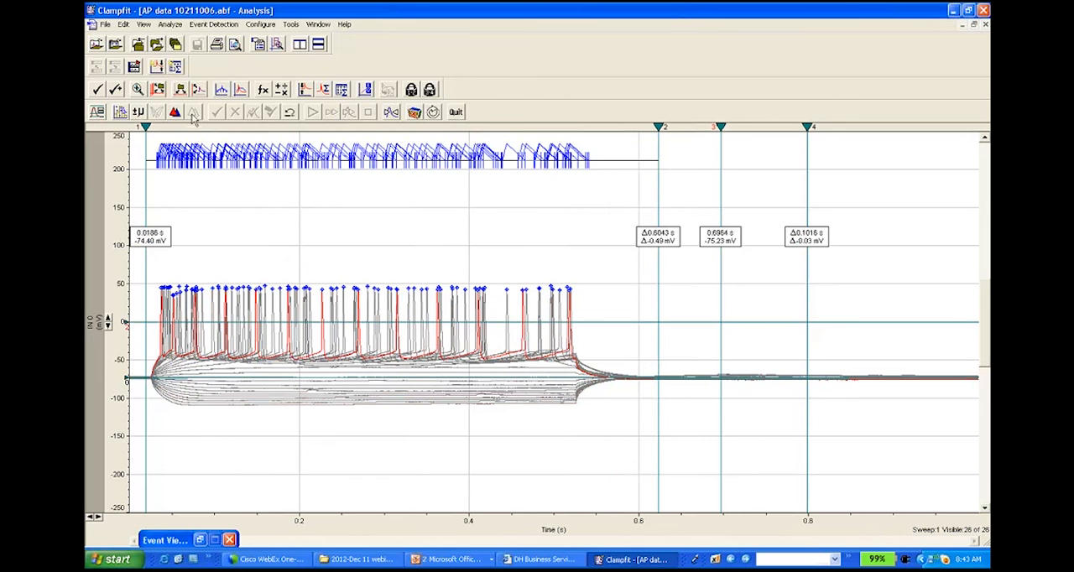
# Step: Open the Results1 window and examine the event measurements listed by trace number for the detected spikes
pyautogui.click(318, 24)
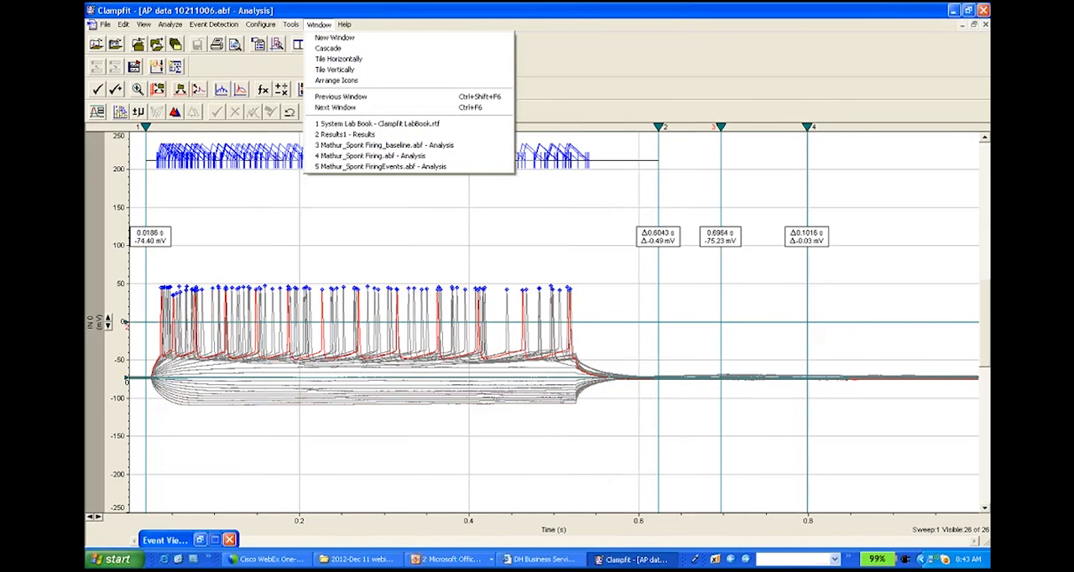
pyautogui.click(351, 135)
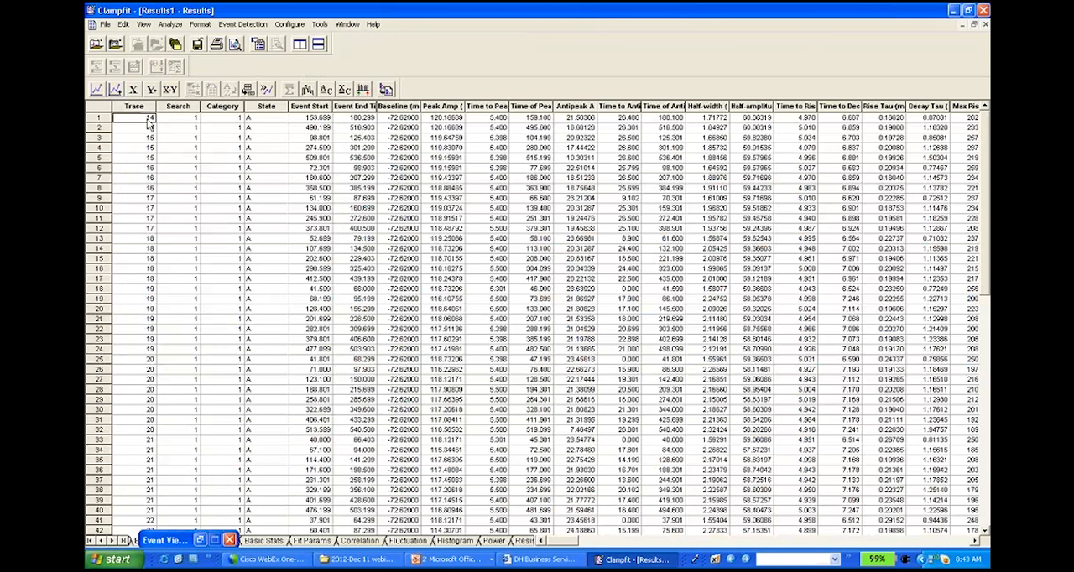
pyautogui.moveTo(987, 277); pyautogui.dragTo(987, 311)
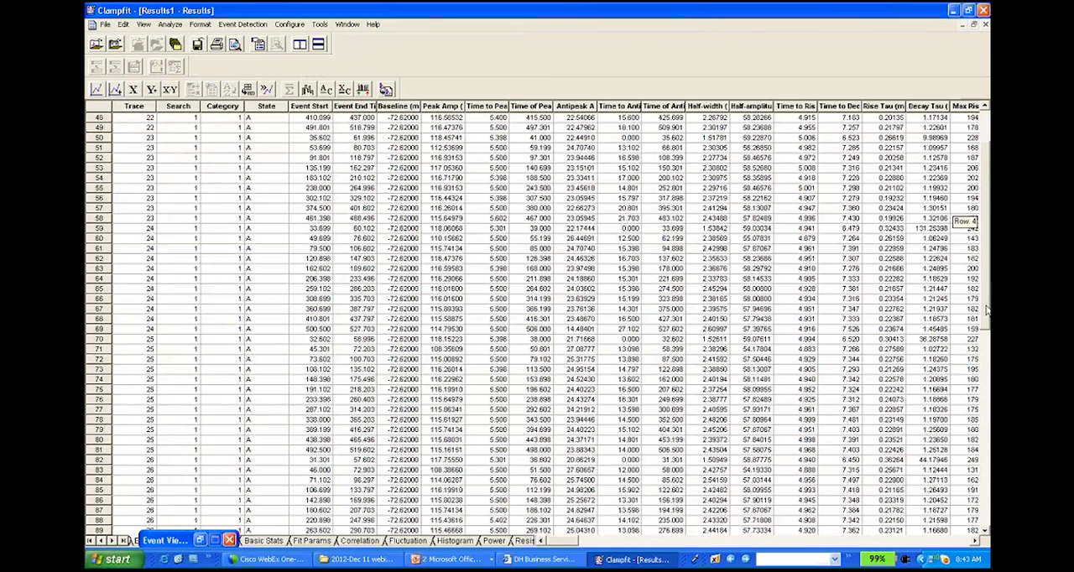
# Step: Close all open data files, discarding the changes to Mathur_Spont FiringEvents.abf
pyautogui.click(347, 24)
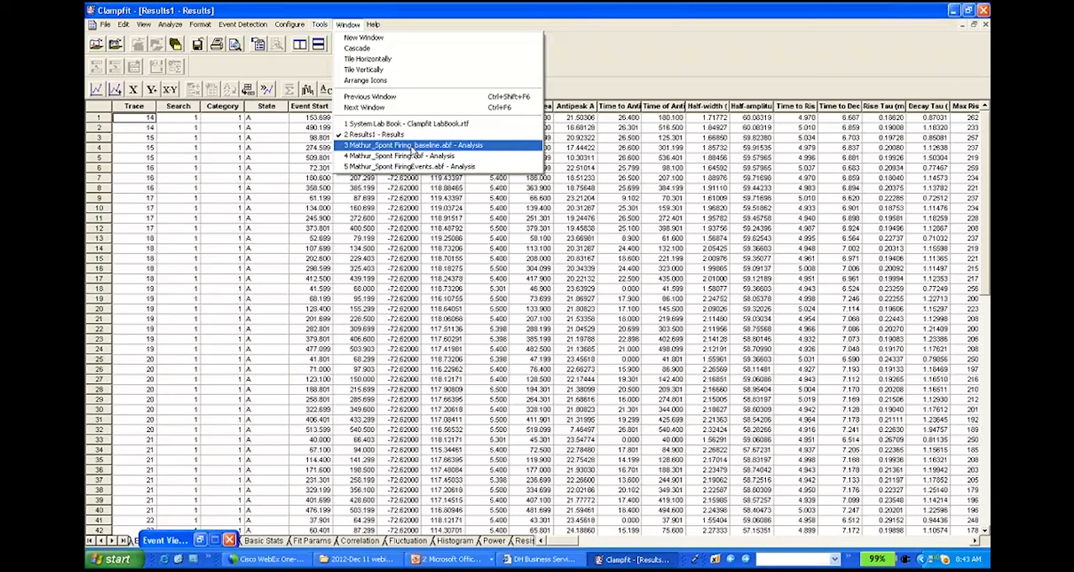
pyautogui.click(412, 148)
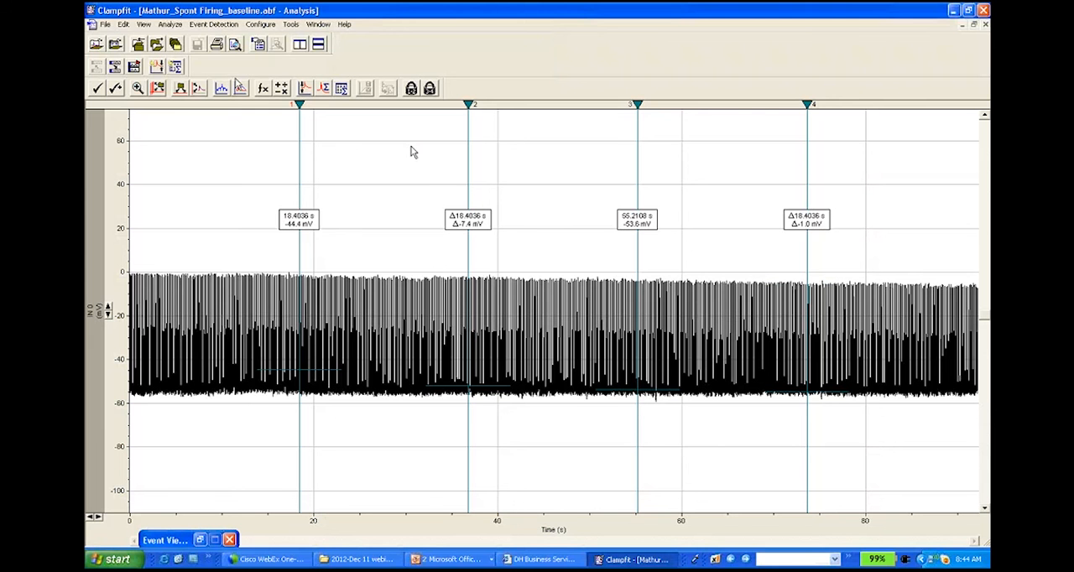
pyautogui.click(106, 24)
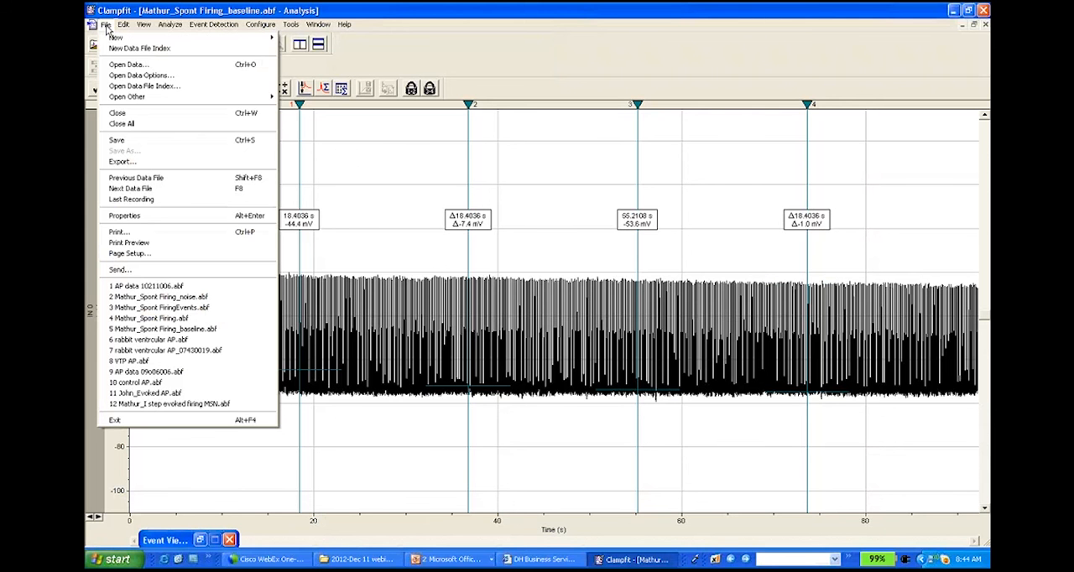
pyautogui.click(148, 124)
pyautogui.click(503, 300)
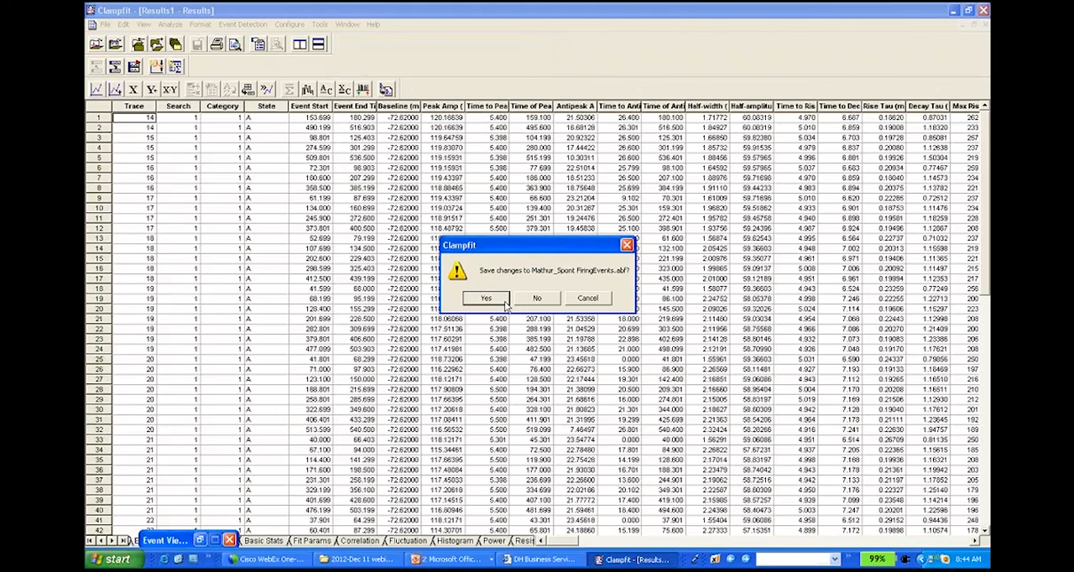
pyautogui.click(531, 298)
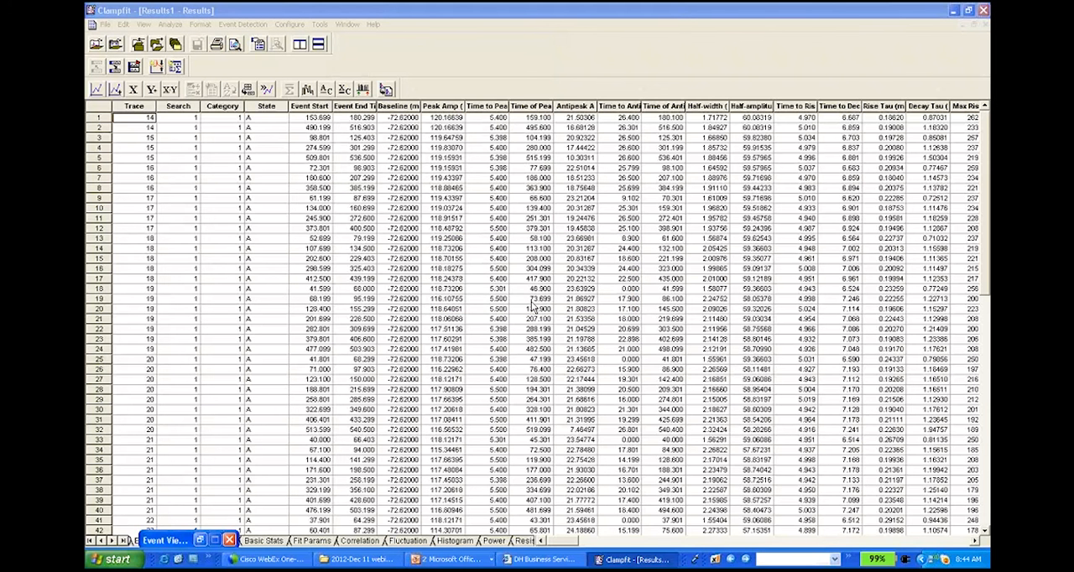
# Step: Open the recent file control AP.abf and expand its vertical axis to about the ±300 pA range
pyautogui.click(104, 25)
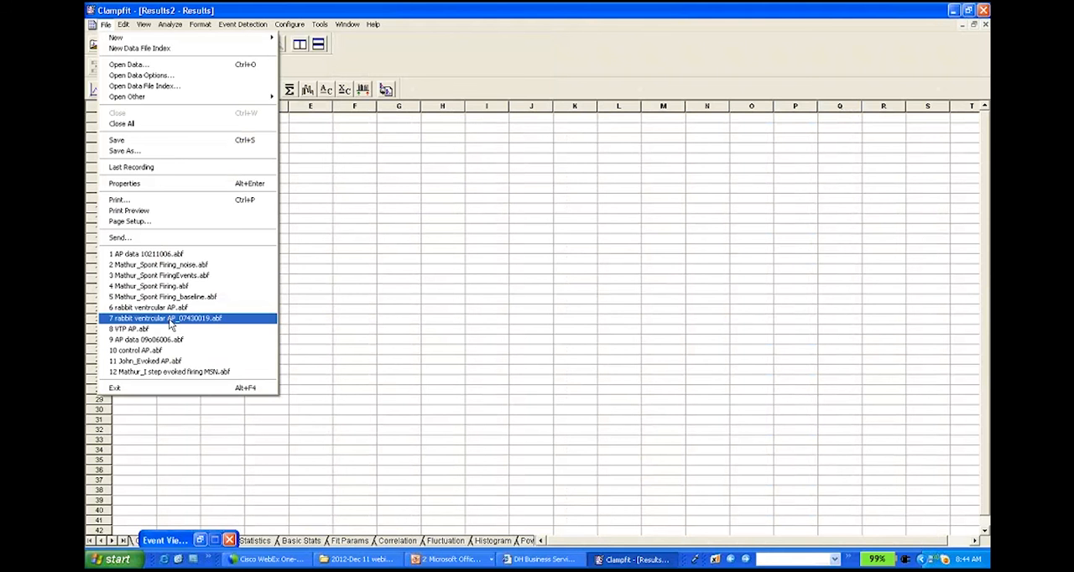
pyautogui.click(166, 361)
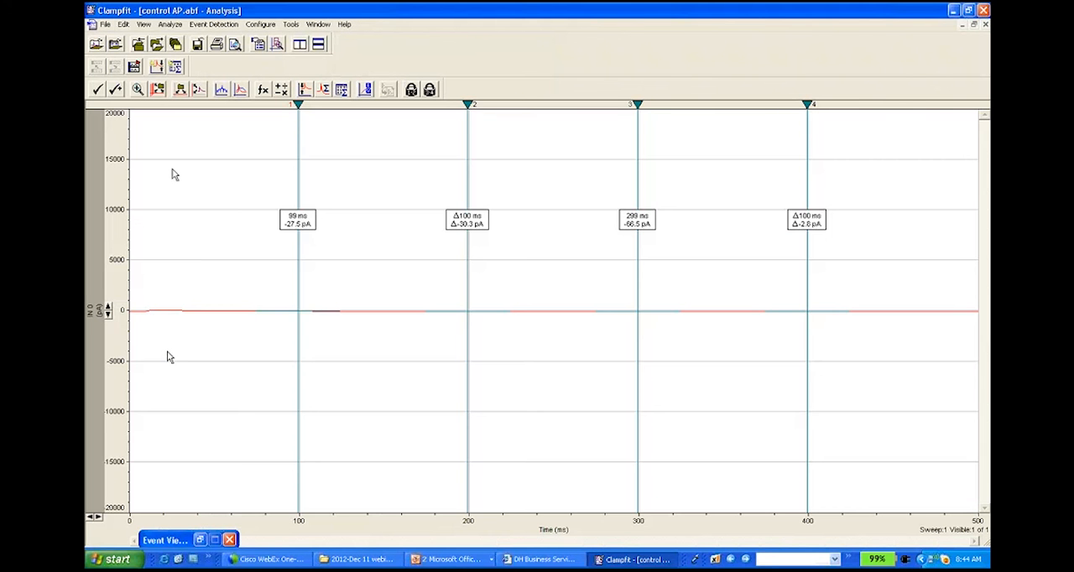
pyautogui.click(108, 311)
pyautogui.click(108, 311)
# Step: Open the recent file VTP AP.abf and expand its vertical axis to about the ±300 pA range
pyautogui.click(106, 24)
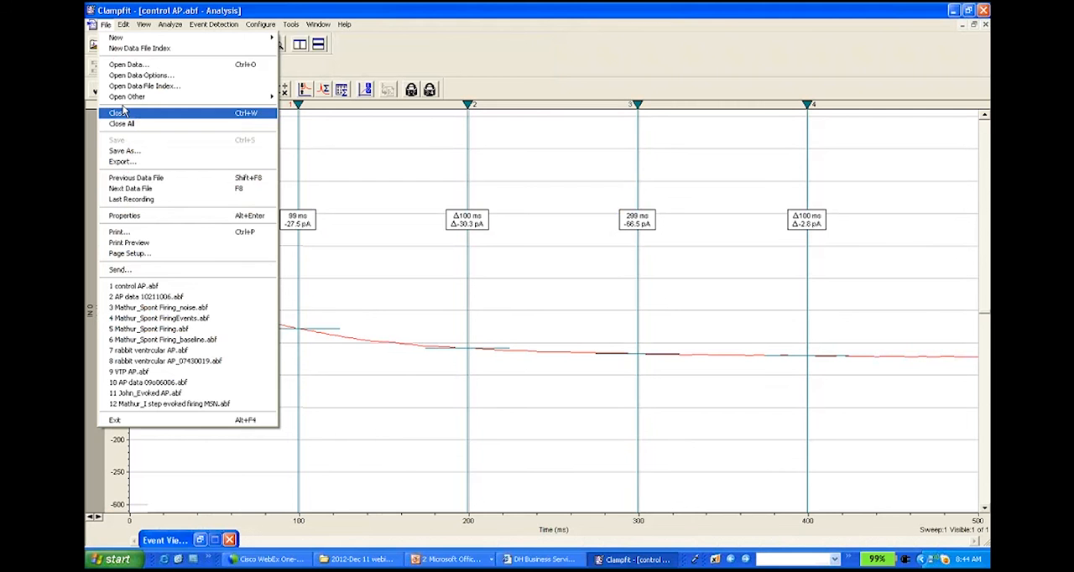
pyautogui.click(160, 374)
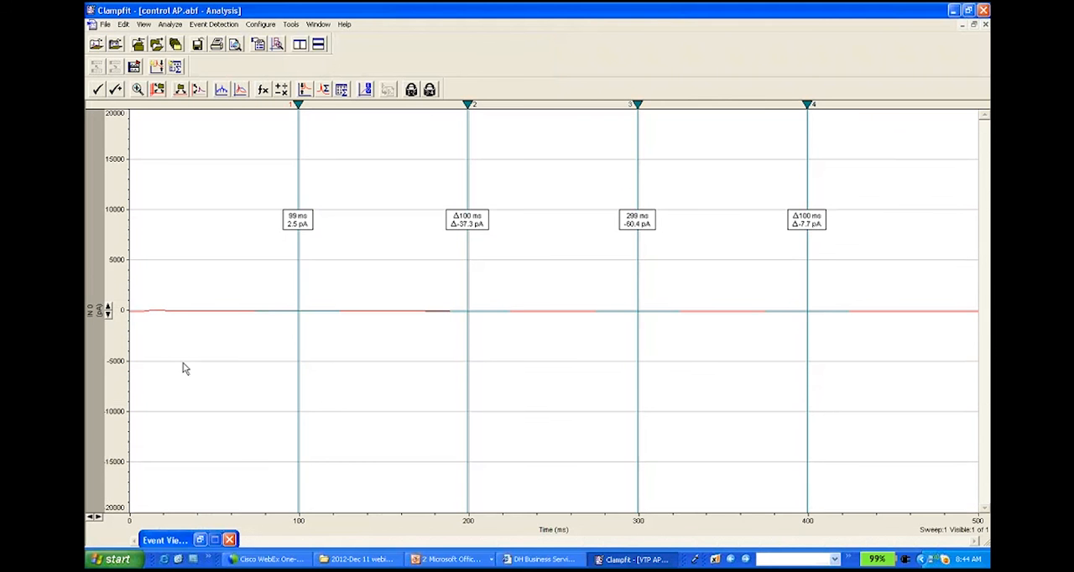
pyautogui.click(108, 309)
pyautogui.click(107, 309)
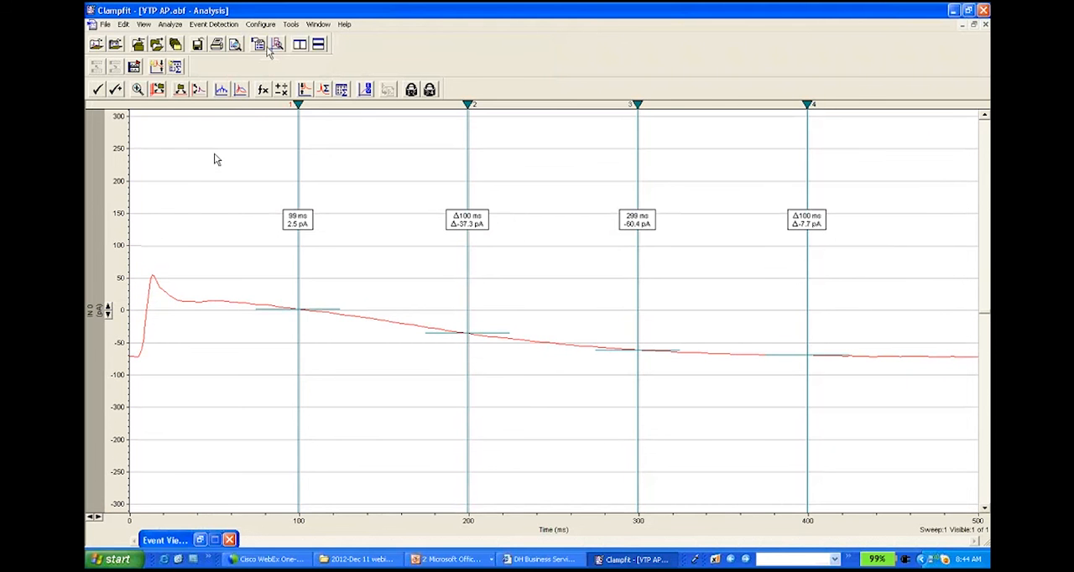
# Step: Tile the VTP AP.abf and control AP.abf windows side by side so that they fill the workspace
pyautogui.click(300, 45)
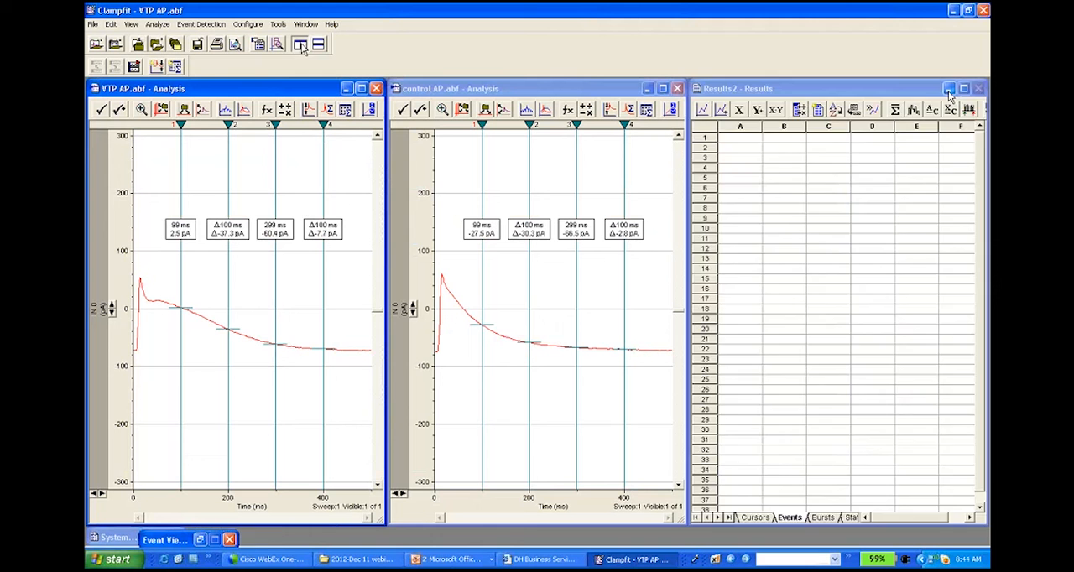
pyautogui.click(948, 89)
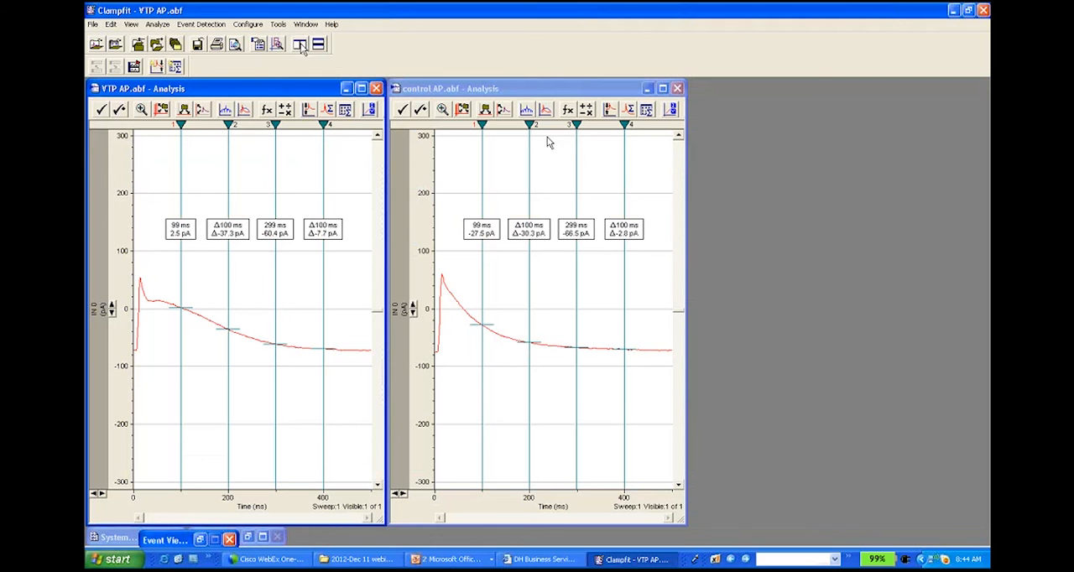
pyautogui.click(301, 46)
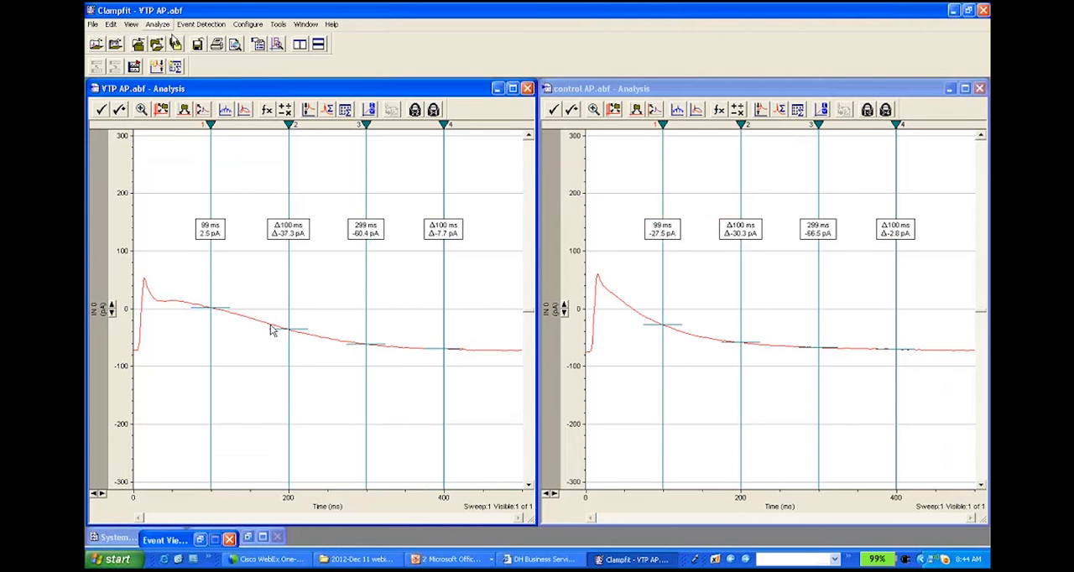
pyautogui.click(159, 25)
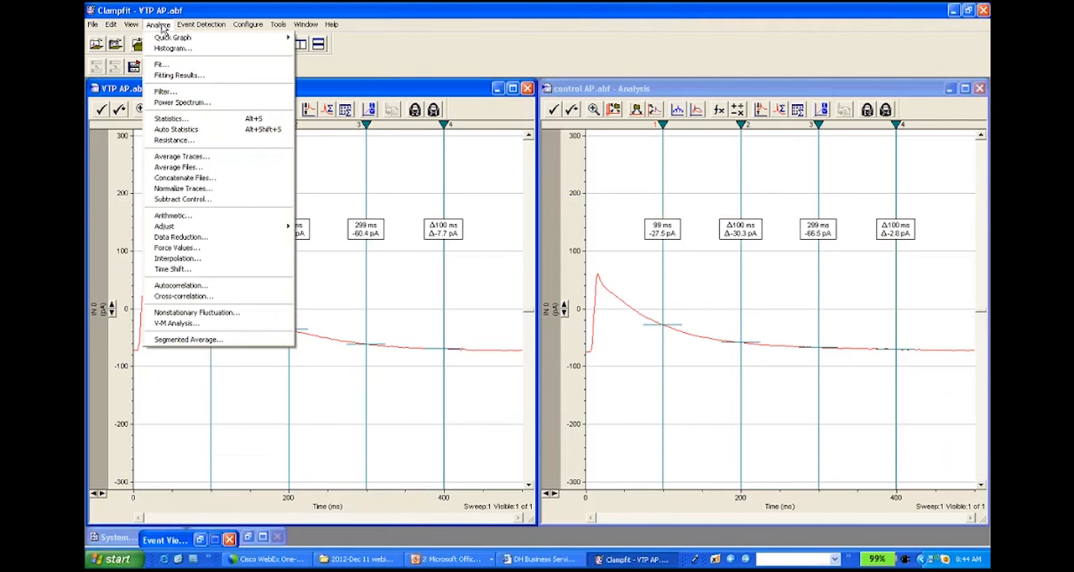
pyautogui.click(373, 191)
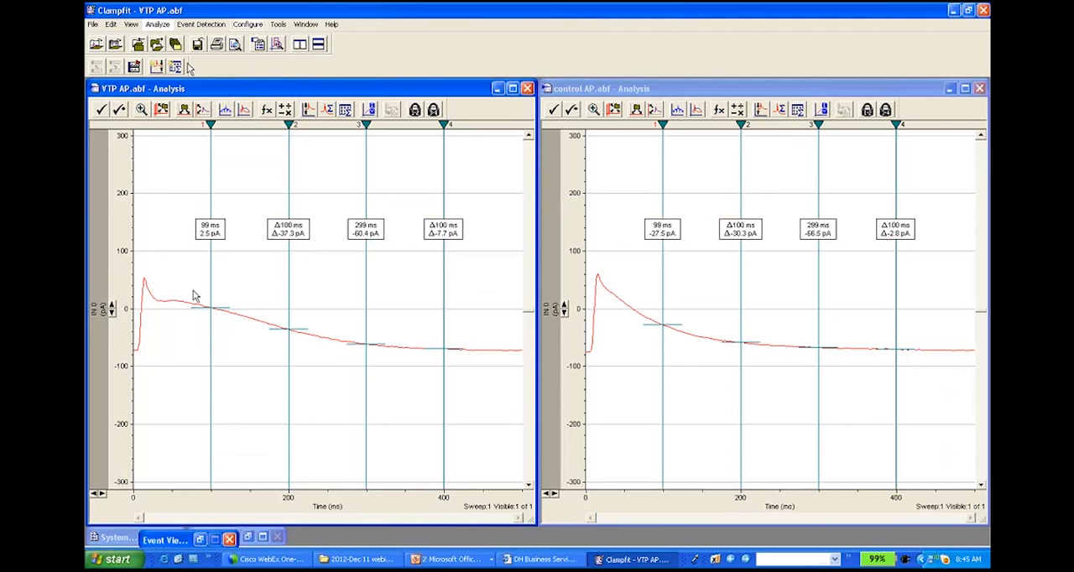
# Step: Start trace arithmetic on VTP AP.abf, clear the old expression and add one empty trace to the file
pyautogui.click(158, 25)
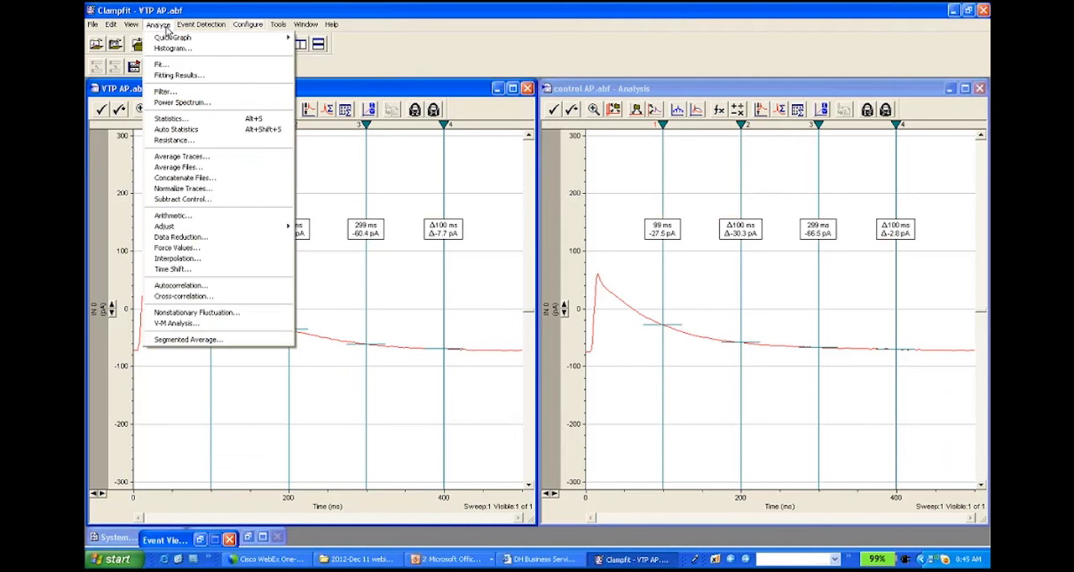
pyautogui.click(204, 217)
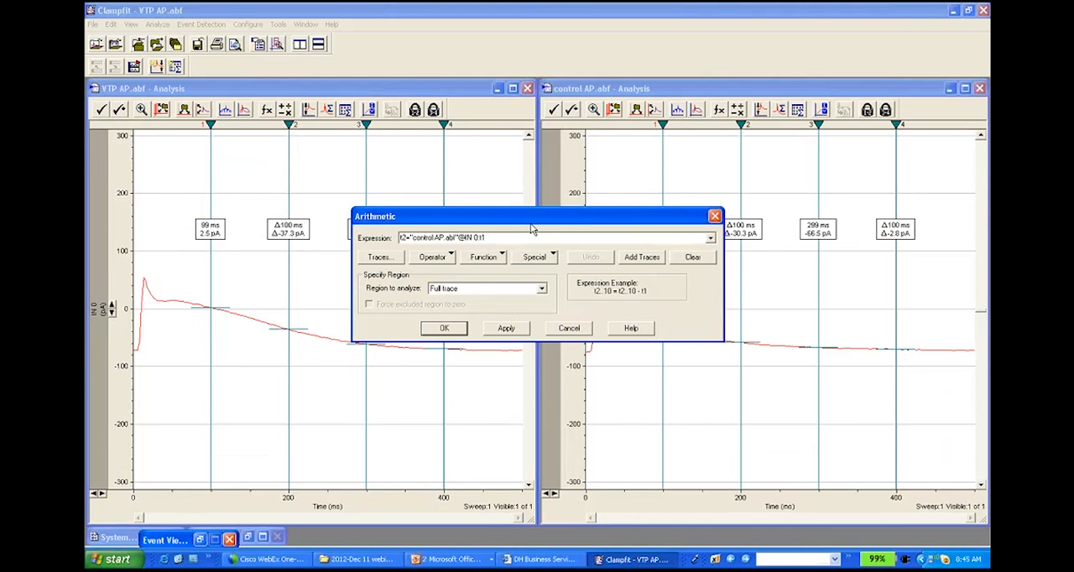
pyautogui.moveTo(570, 225); pyautogui.dragTo(604, 223)
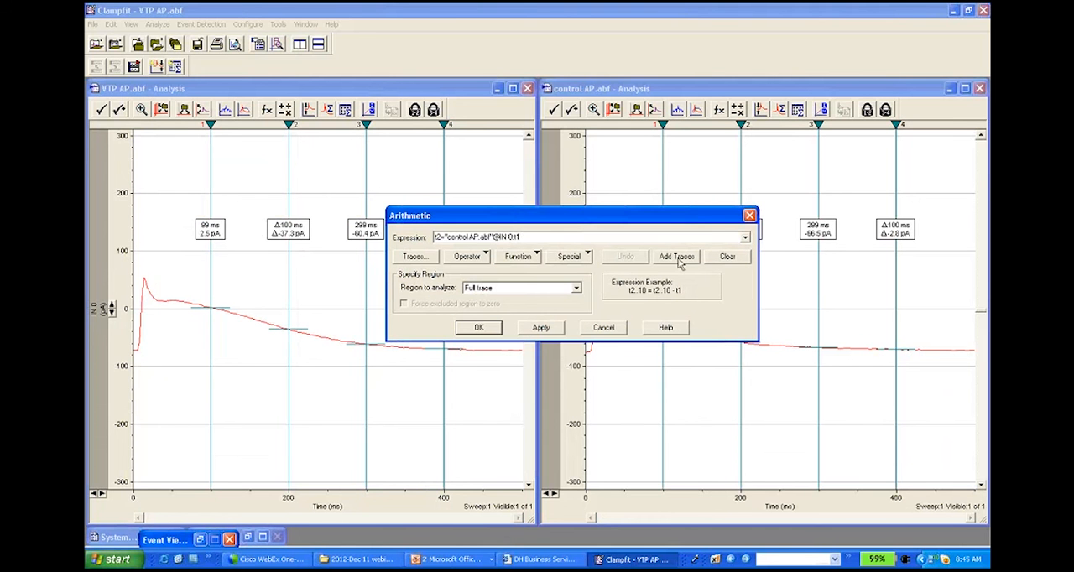
pyautogui.moveTo(543, 239); pyautogui.dragTo(417, 241)
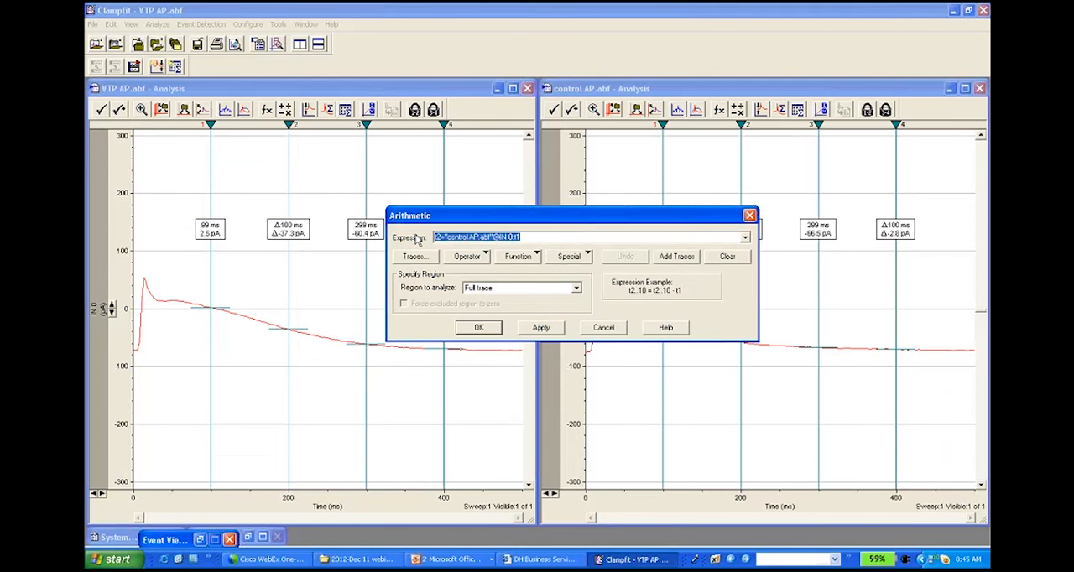
pyautogui.press('Delete')
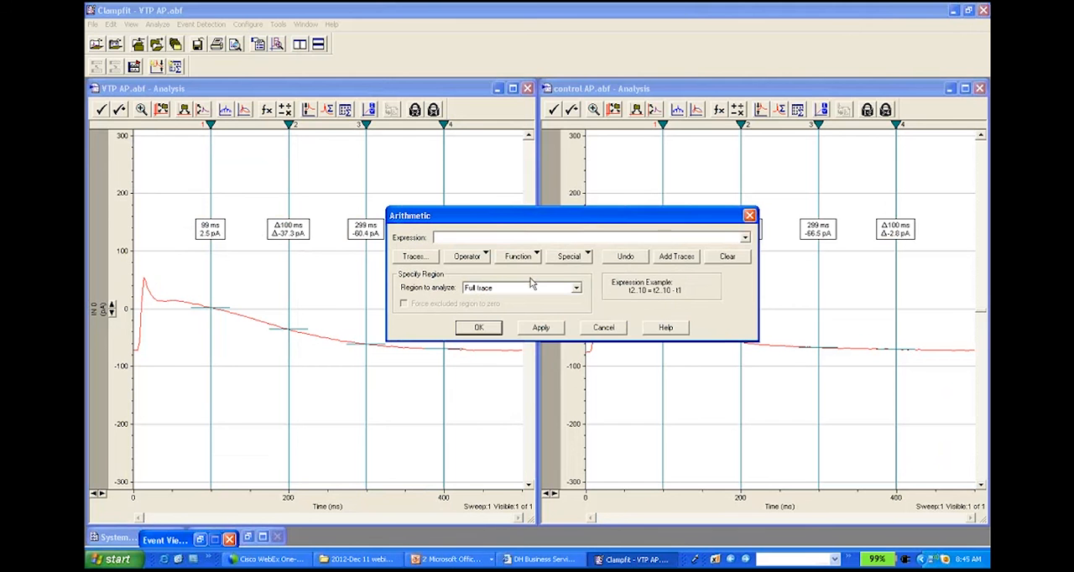
pyautogui.click(671, 257)
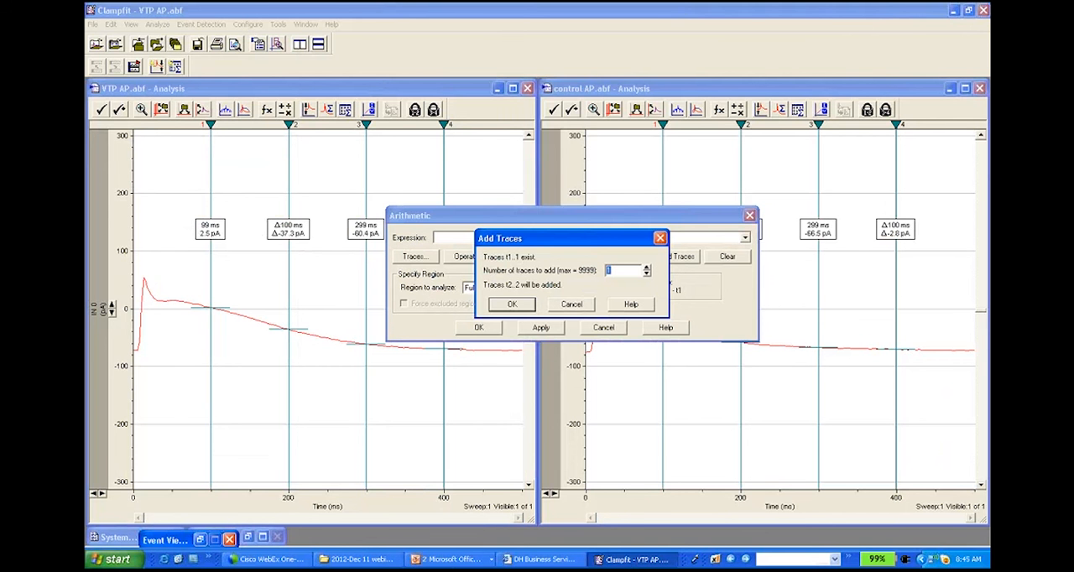
pyautogui.click(513, 305)
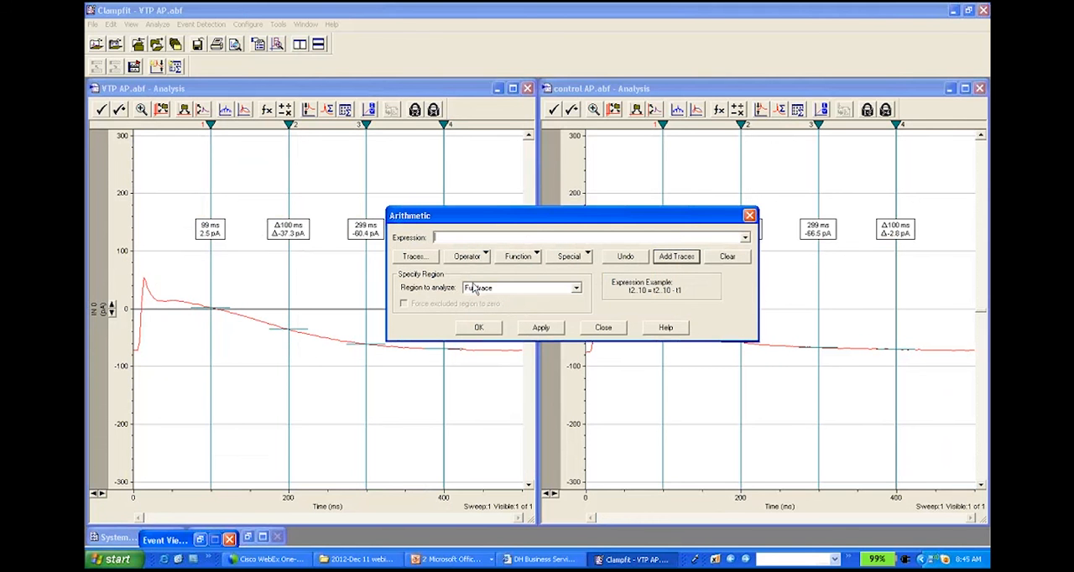
# Step: Fill trace t2 of VTP AP.abf with sweep 1 of signal IN 0 from control AP.abf over the full trace
pyautogui.click(693, 260)
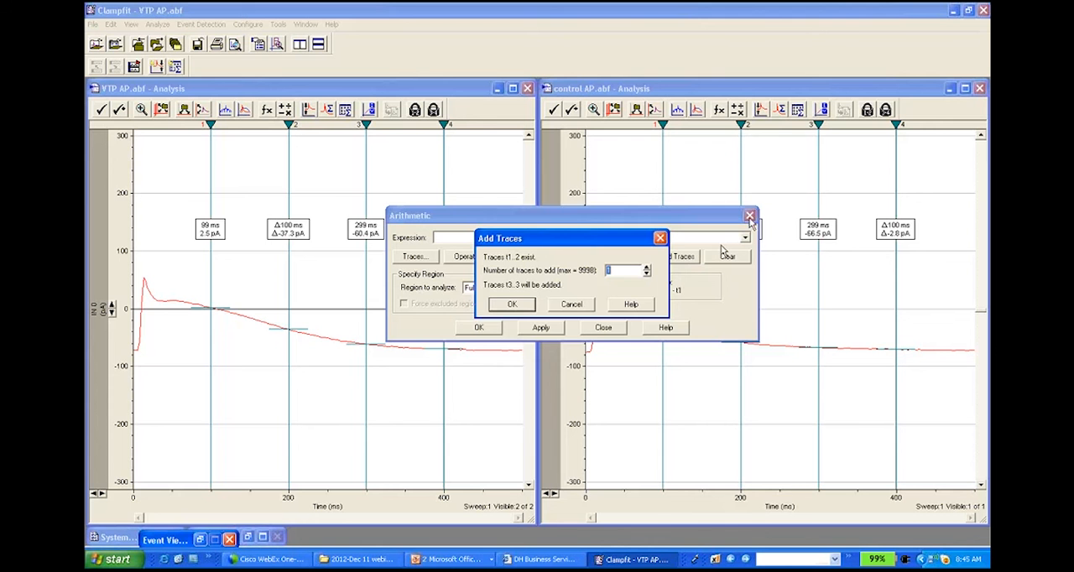
pyautogui.click(565, 306)
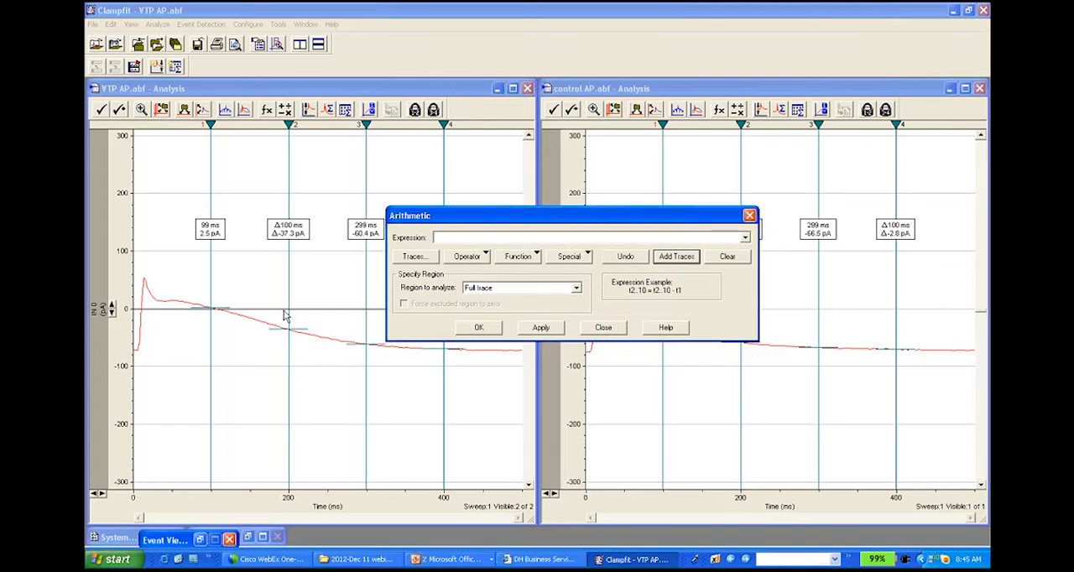
pyautogui.click(502, 237)
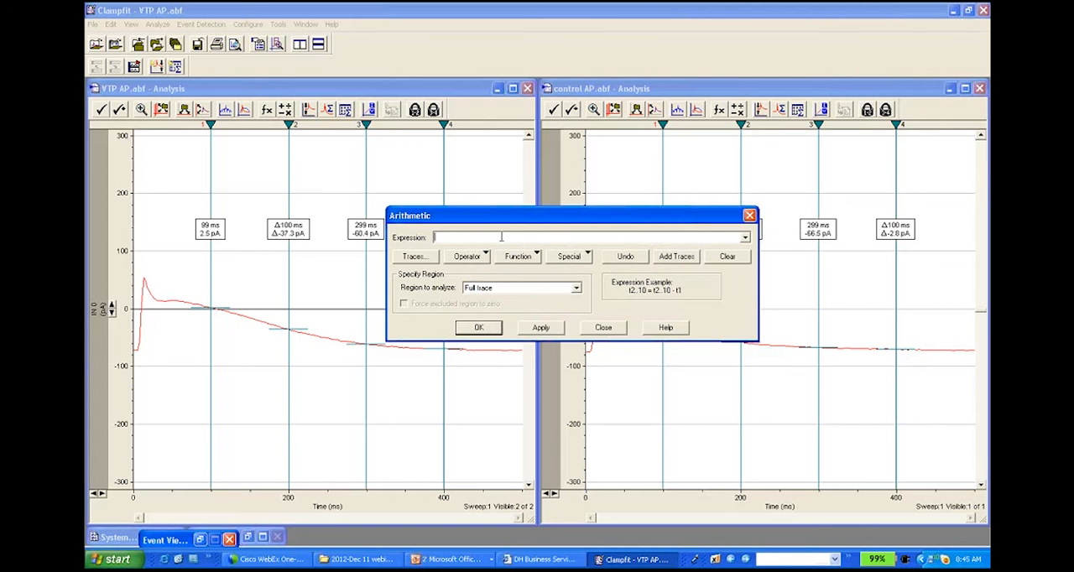
pyautogui.write('t2=')
pyautogui.click(424, 258)
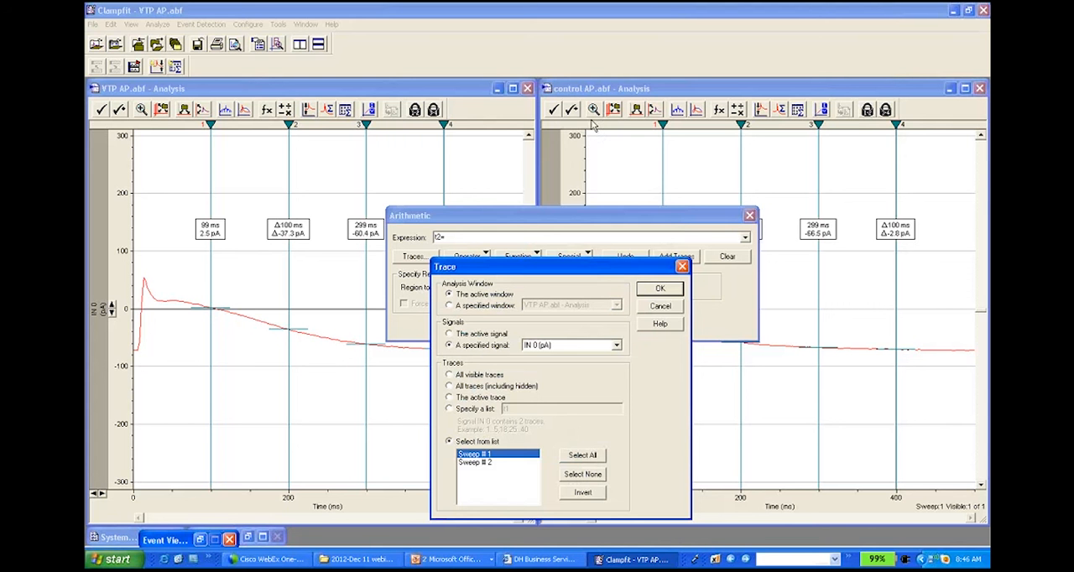
pyautogui.click(449, 305)
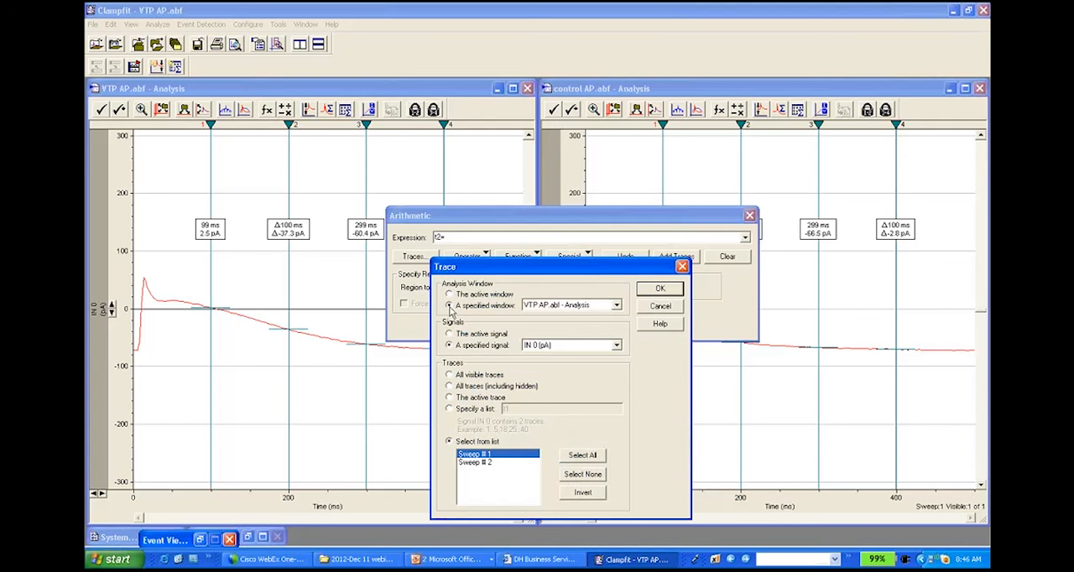
pyautogui.click(583, 313)
pyautogui.click(591, 318)
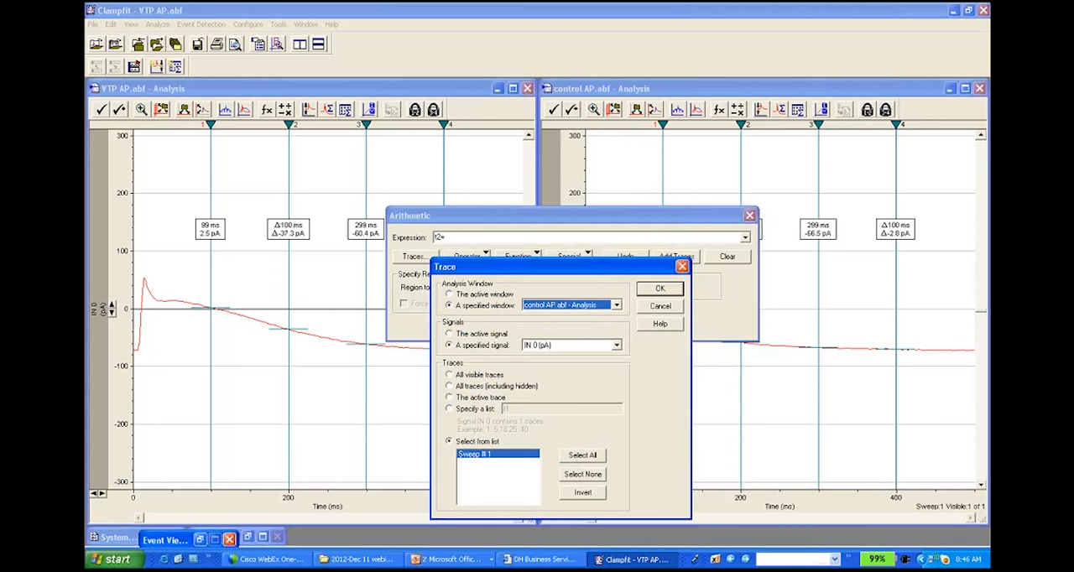
pyautogui.click(673, 290)
pyautogui.click(478, 328)
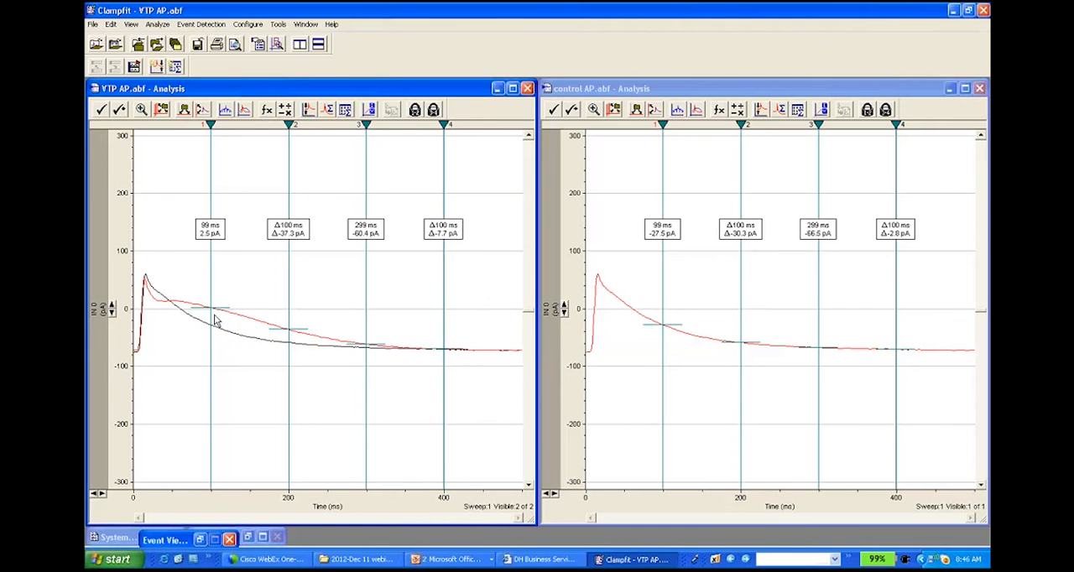
# Step: Rescale the vertical axis of VTP AP.abf to about the ±150 pA range
pyautogui.click(111, 307)
pyautogui.click(112, 307)
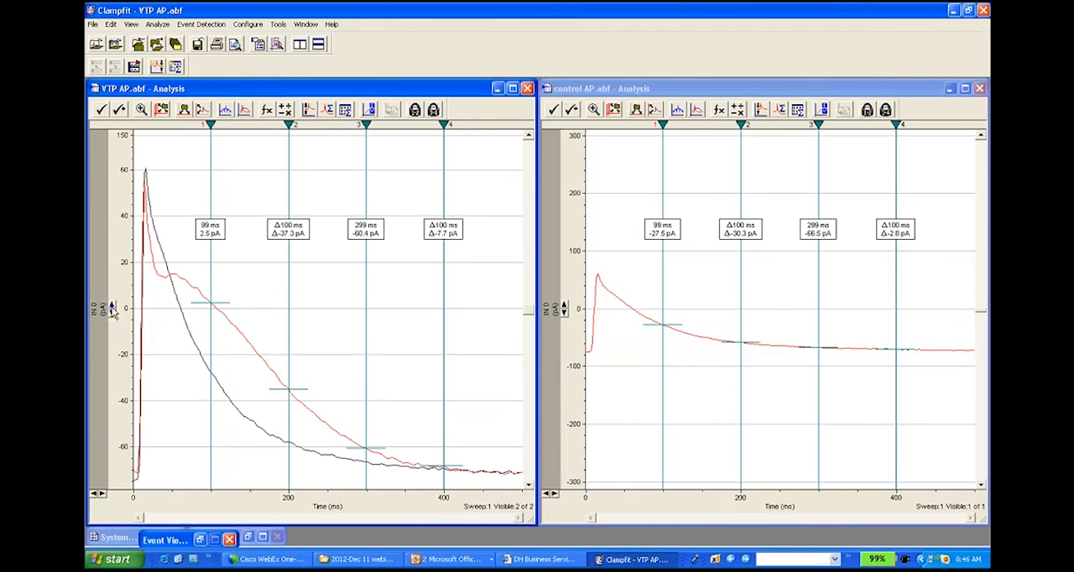
pyautogui.click(113, 312)
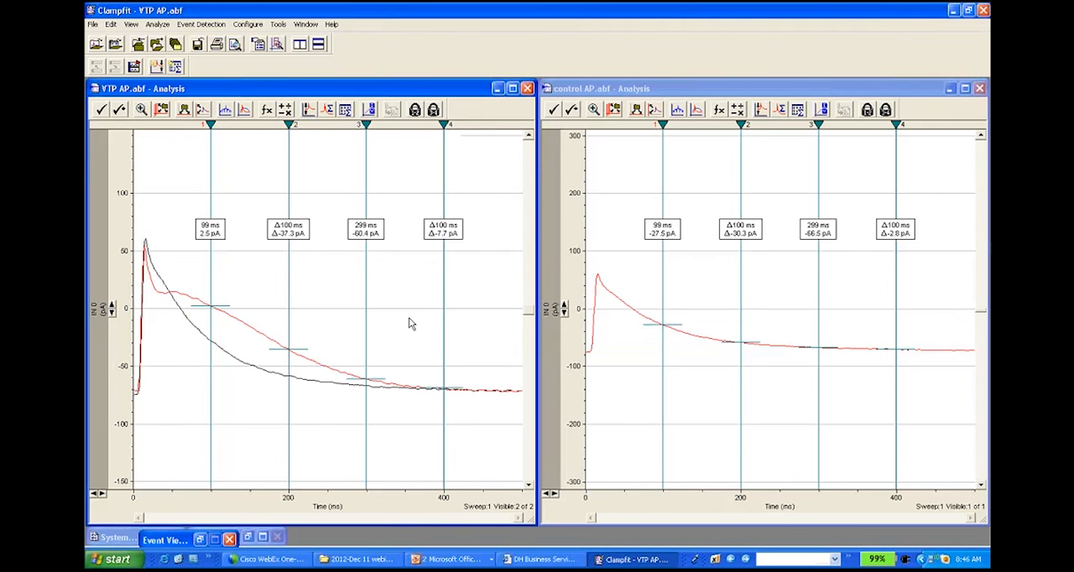
# Step: Start trace arithmetic on control AP.abf, clear the old expression and add one empty trace to the file
pyautogui.click(632, 312)
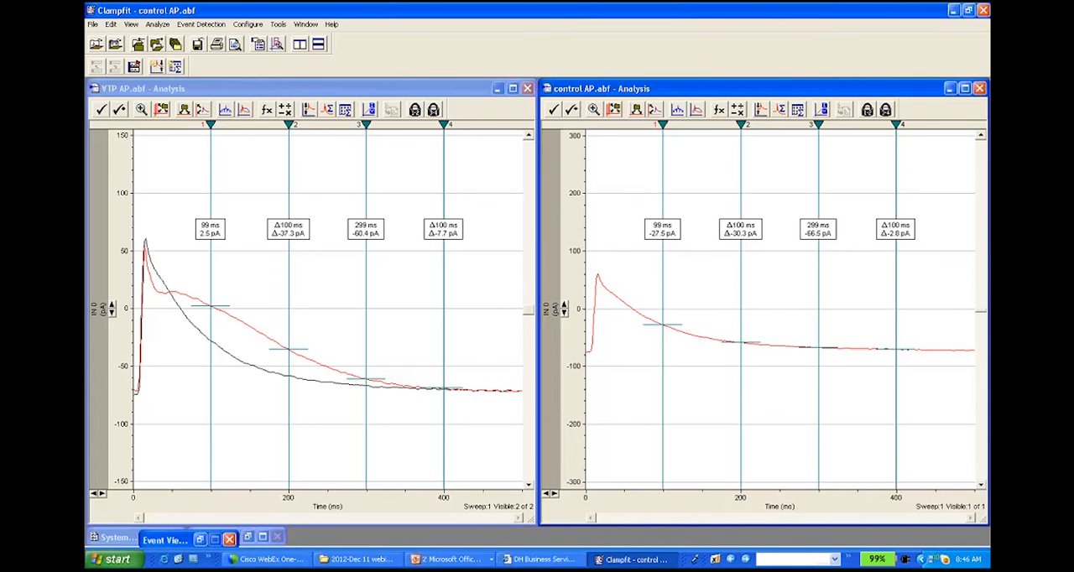
pyautogui.click(158, 24)
pyautogui.click(172, 215)
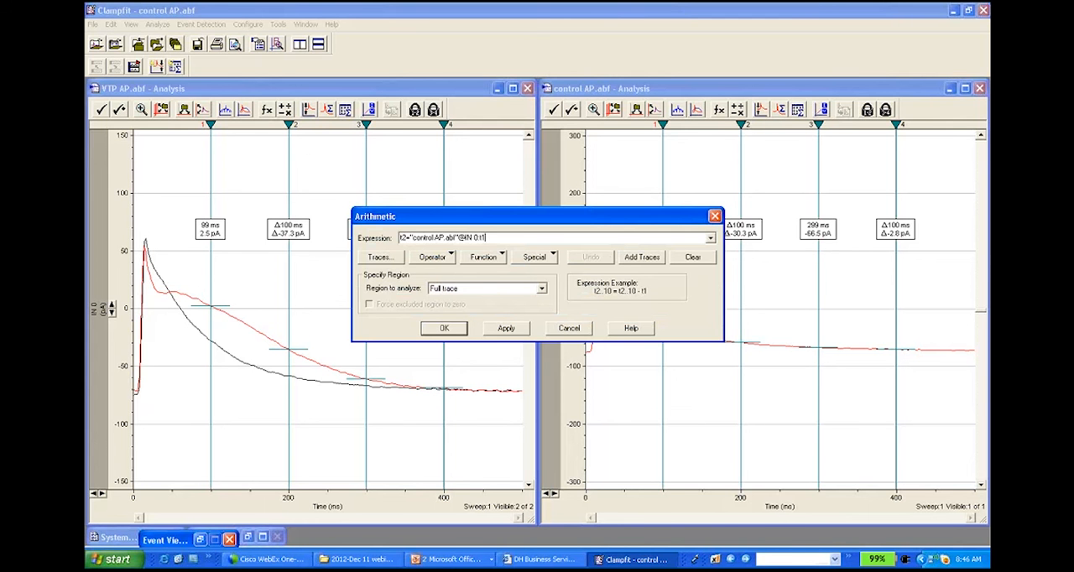
pyautogui.moveTo(487, 238); pyautogui.dragTo(330, 242)
pyautogui.press('Delete')
pyautogui.click(642, 256)
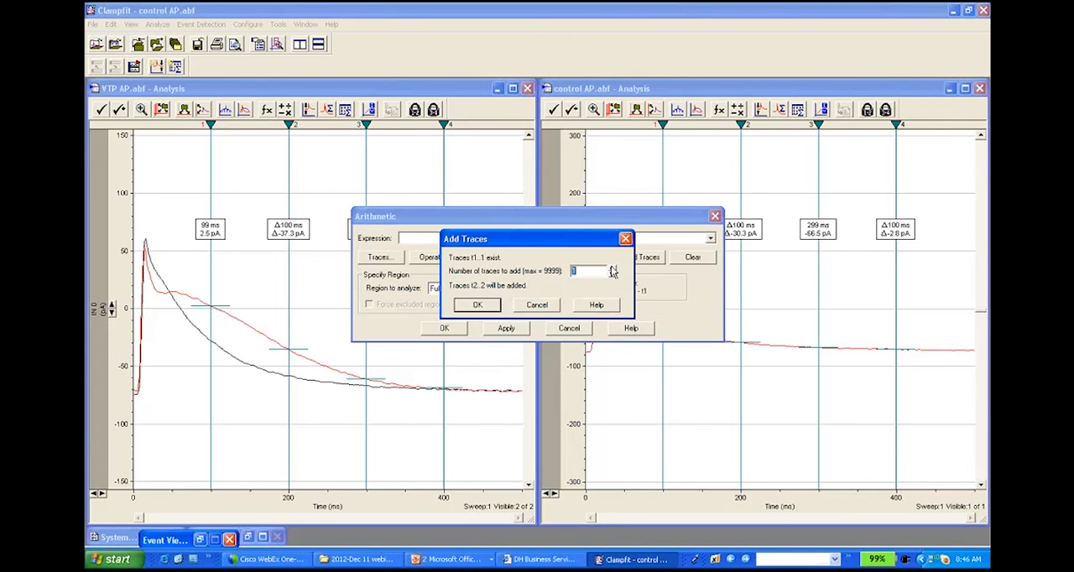
pyautogui.click(498, 305)
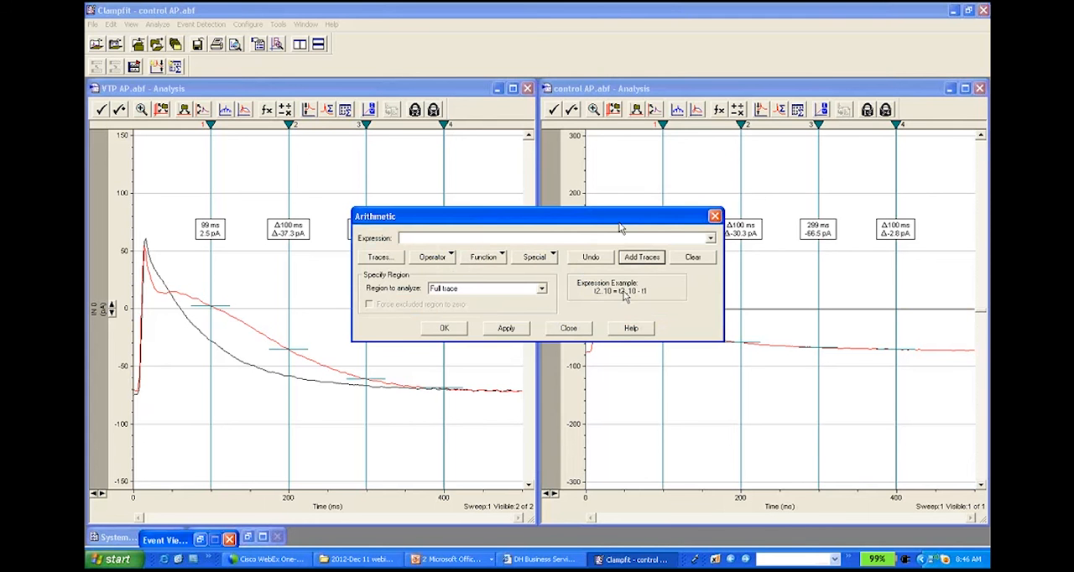
# Step: Fill trace t2 of control AP.abf with sweep 1 of signal IN 0 from VTP AP.abf over the full trace
pyautogui.moveTo(619, 222); pyautogui.dragTo(629, 349)
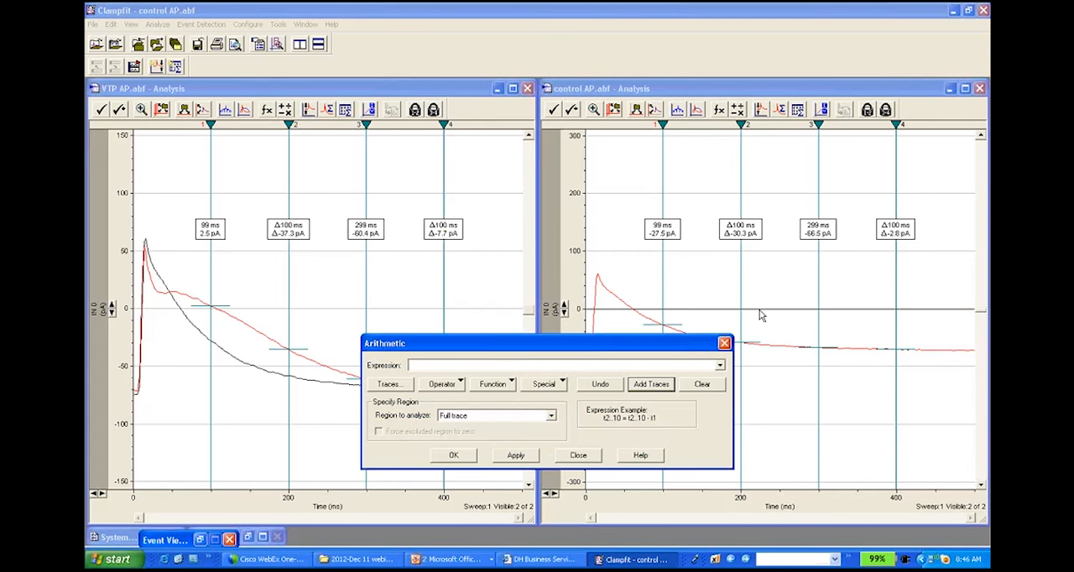
pyautogui.click(411, 365)
pyautogui.write('t2=')
pyautogui.click(388, 384)
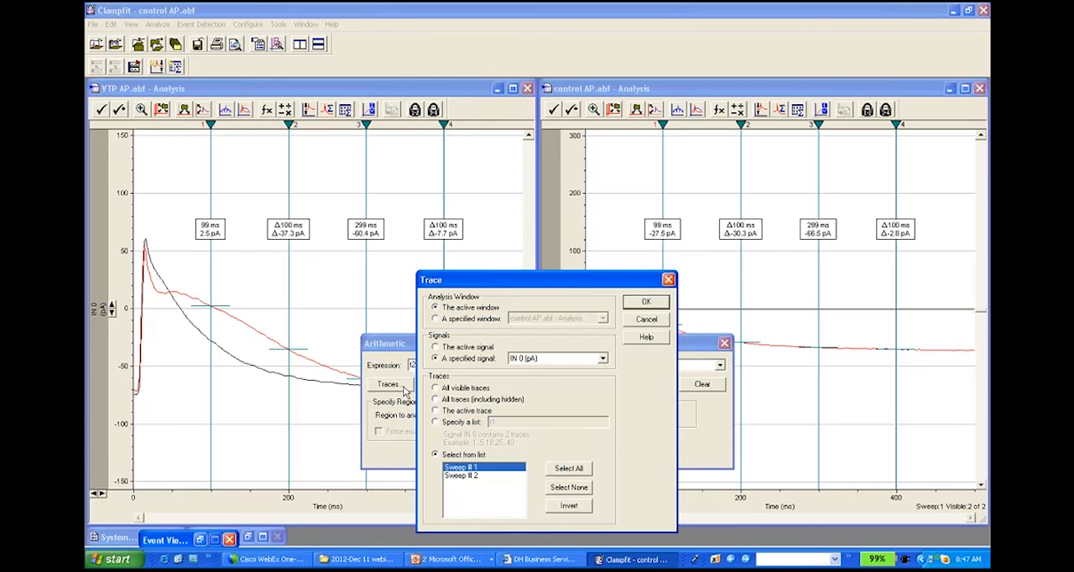
pyautogui.click(436, 319)
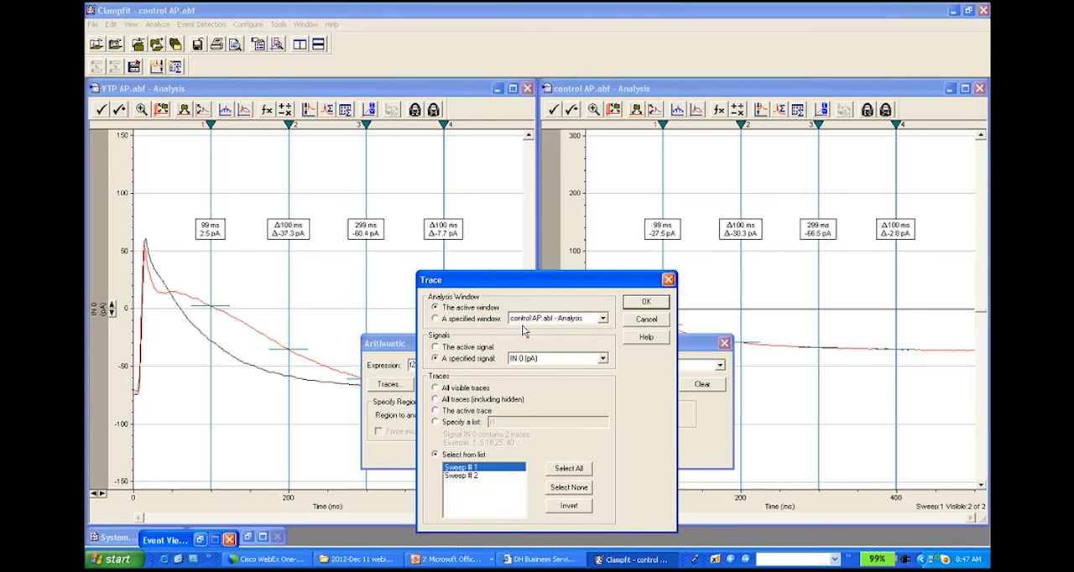
pyautogui.click(603, 319)
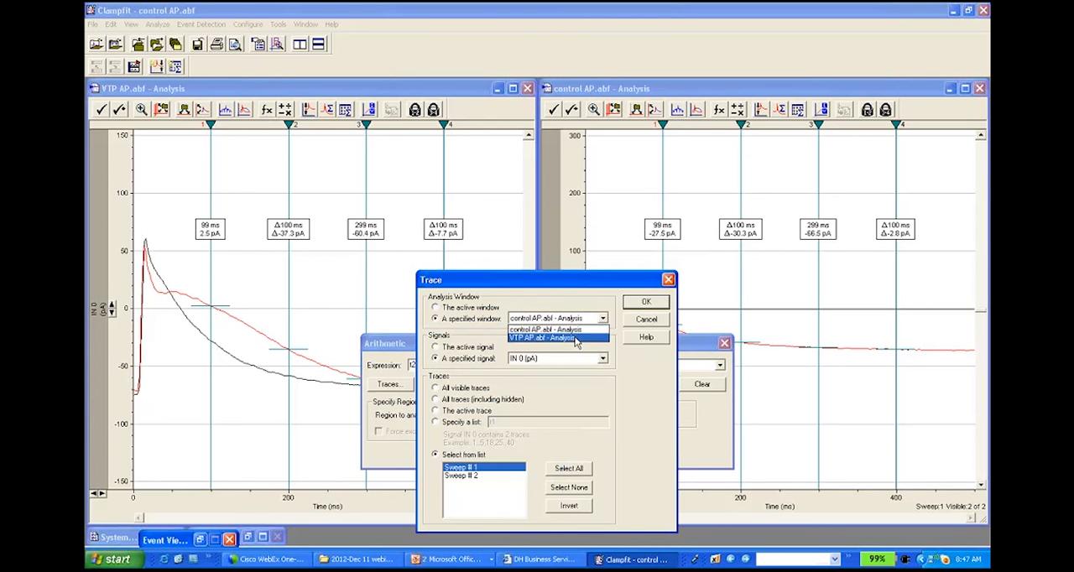
pyautogui.click(576, 338)
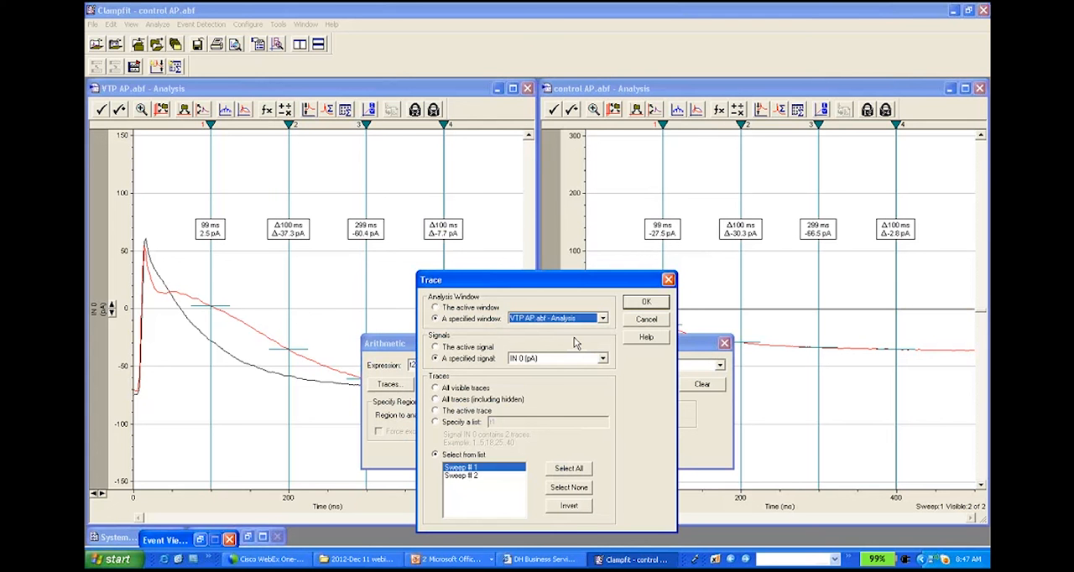
pyautogui.click(563, 359)
pyautogui.click(558, 372)
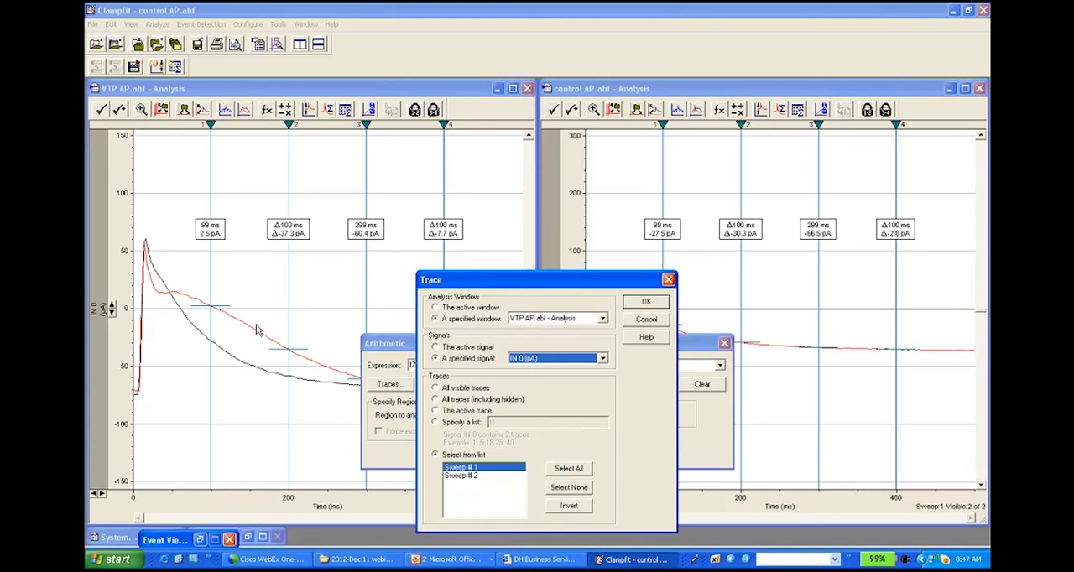
pyautogui.click(646, 302)
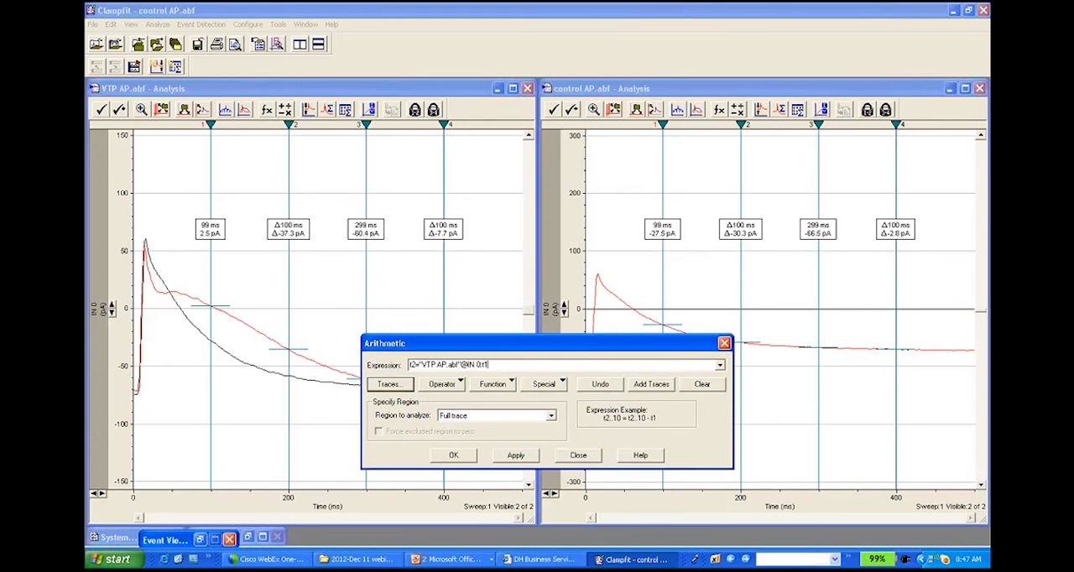
pyautogui.click(459, 457)
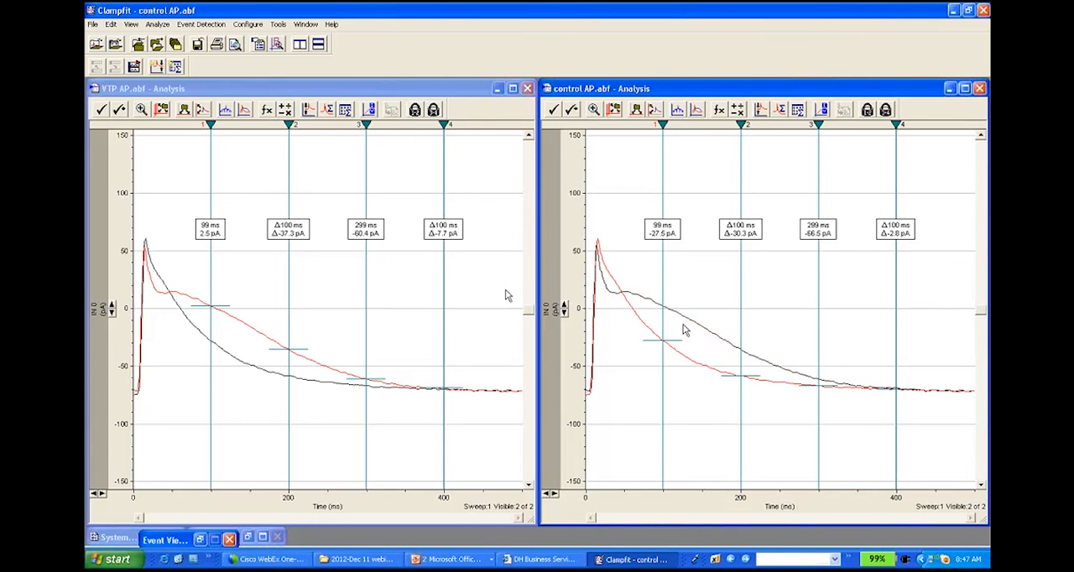
# Step: Close control AP.abf without saving its changes, and close VTP AP.abf as well
pyautogui.click(93, 25)
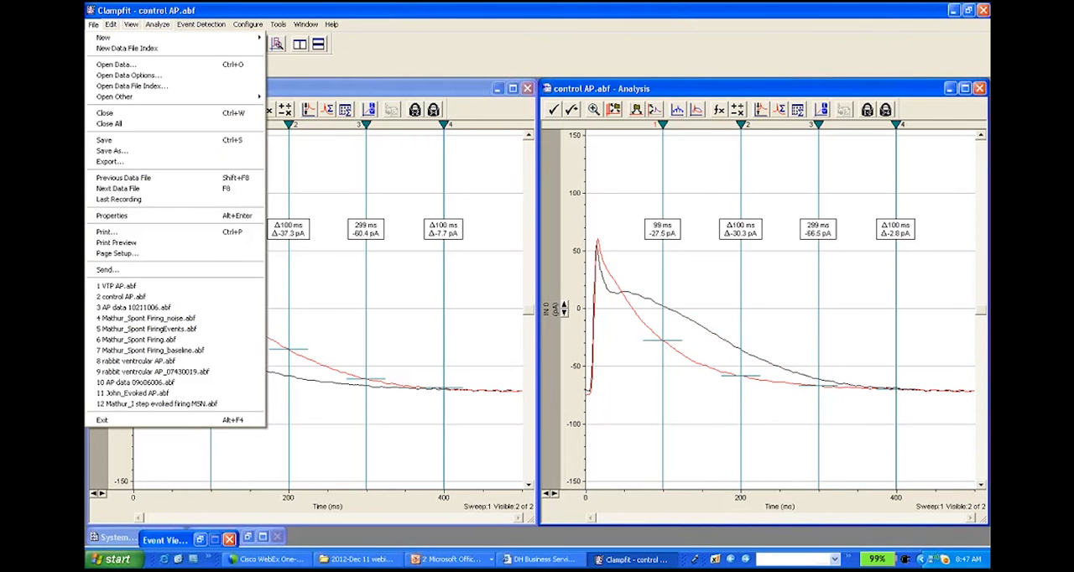
pyautogui.click(126, 114)
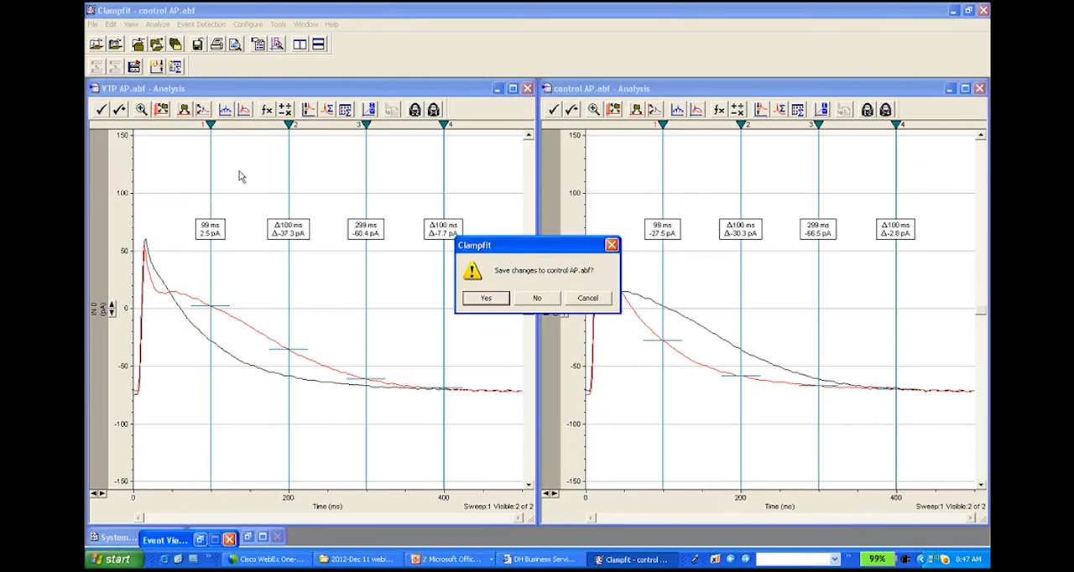
pyautogui.click(532, 298)
pyautogui.click(94, 25)
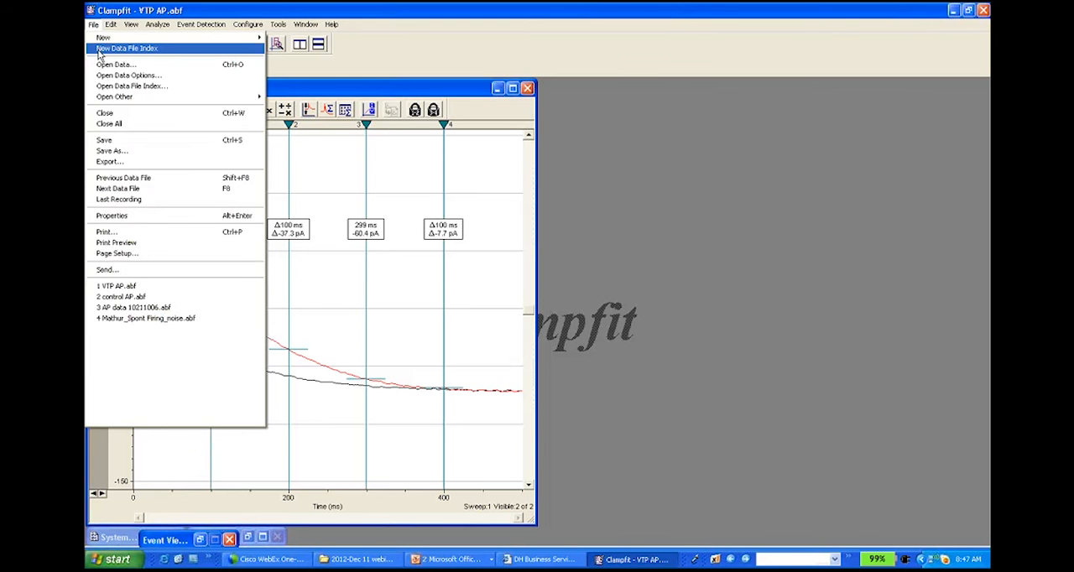
pyautogui.click(107, 113)
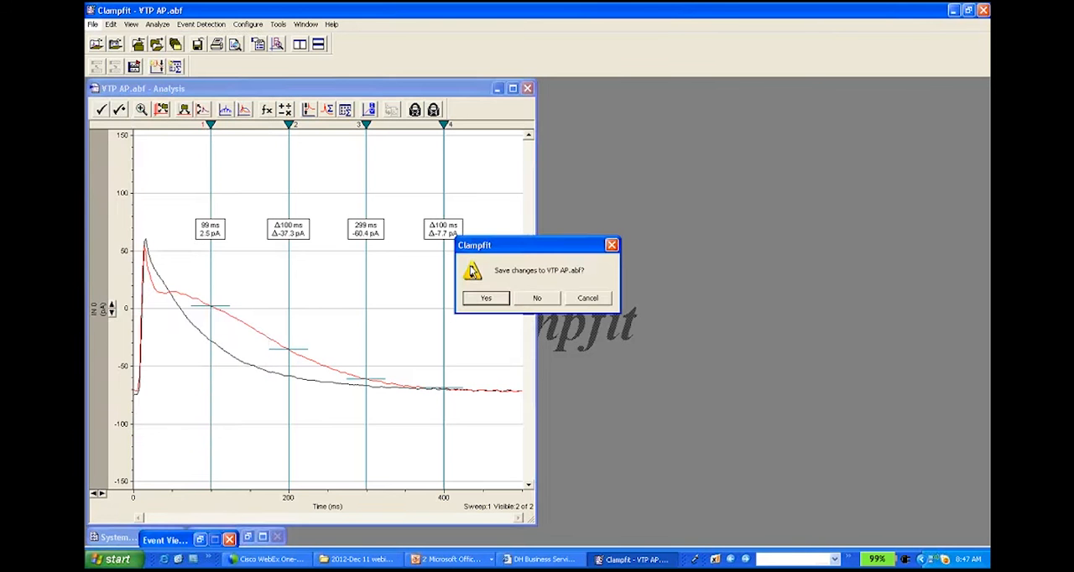
pyautogui.click(496, 298)
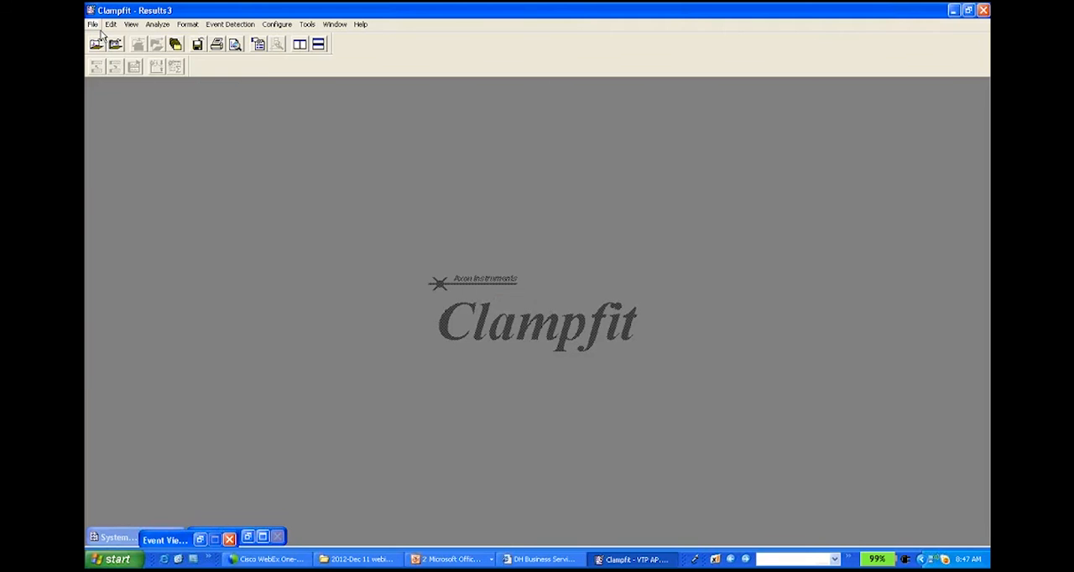
# Step: Open the recent file AP data 10211006.abf, maximize its window and rescale the vertical axis to about ±250 mV
pyautogui.click(93, 25)
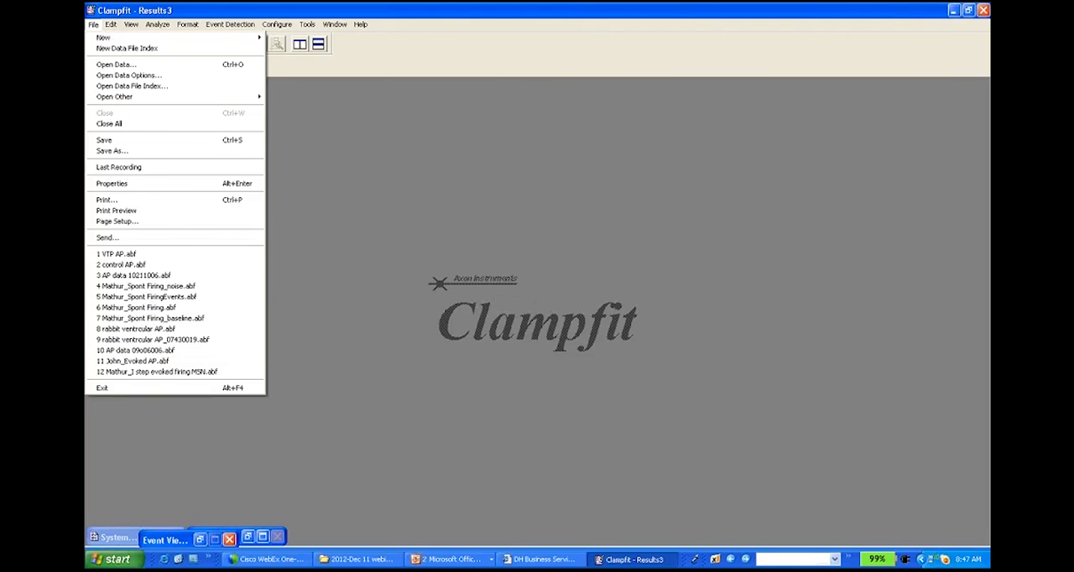
pyautogui.click(166, 277)
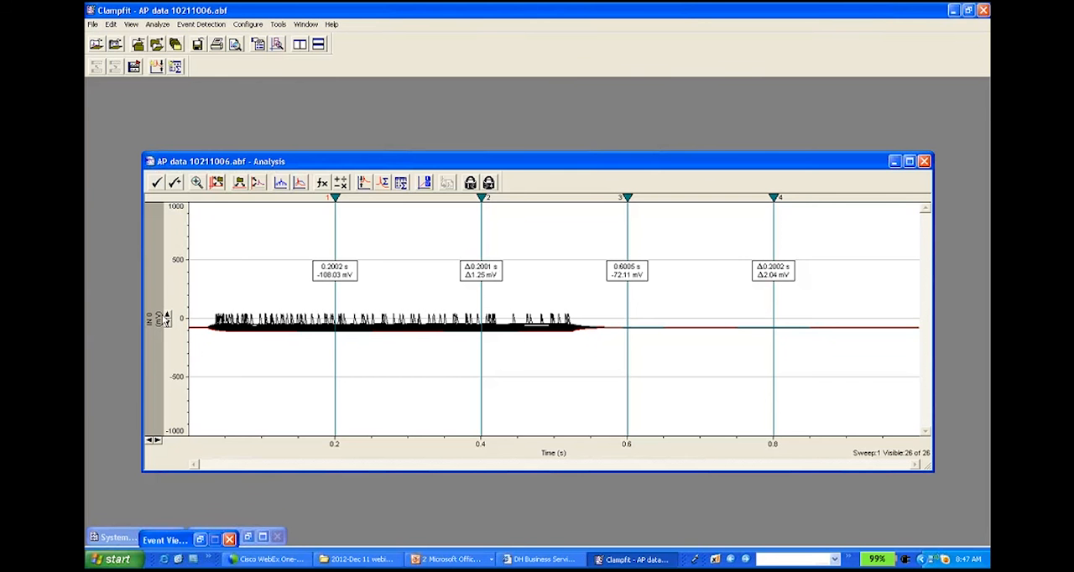
pyautogui.click(909, 161)
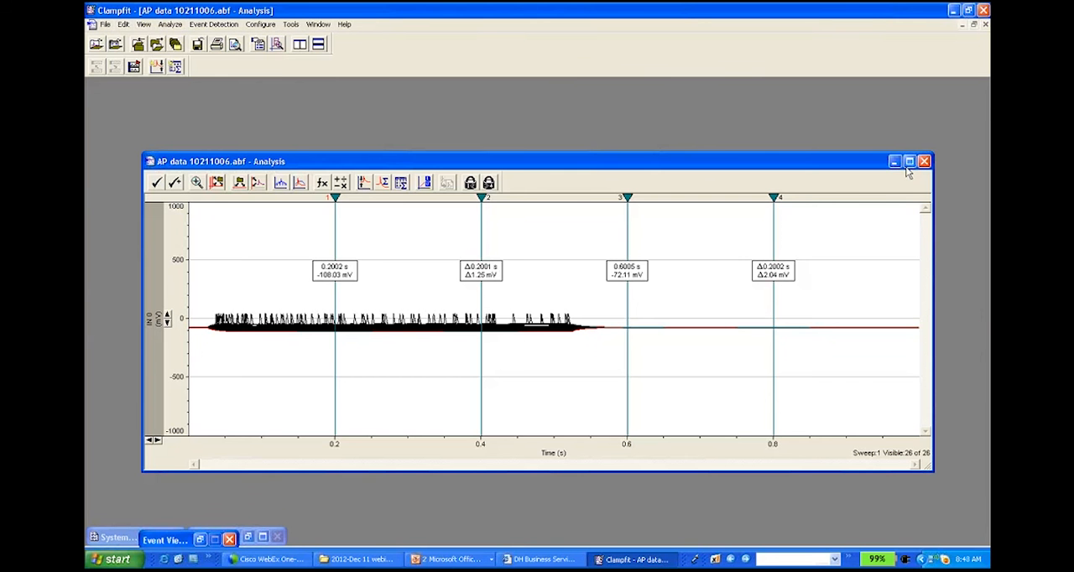
pyautogui.click(108, 311)
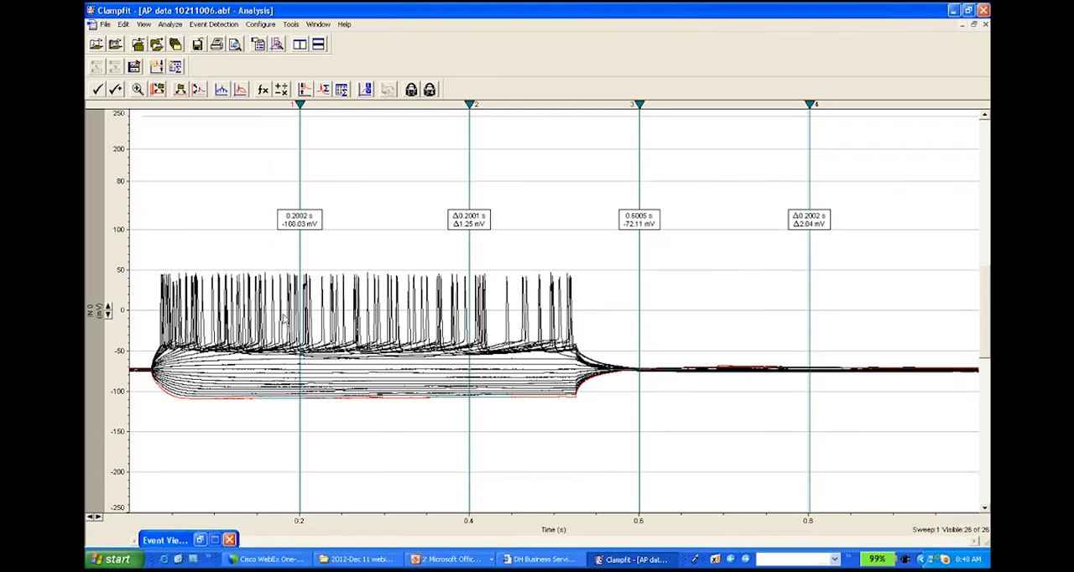
# Step: Display only sweeps 21 and 26 of AP data 10211006.abf
pyautogui.rightClick(378, 321)
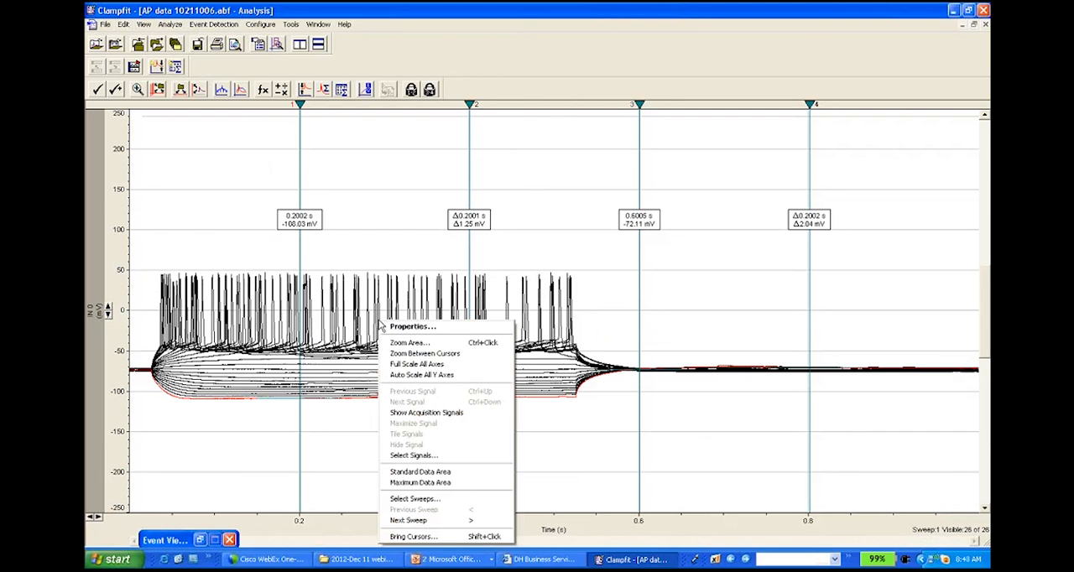
pyautogui.click(433, 501)
pyautogui.moveTo(542, 262); pyautogui.dragTo(542, 311)
pyautogui.click(497, 274)
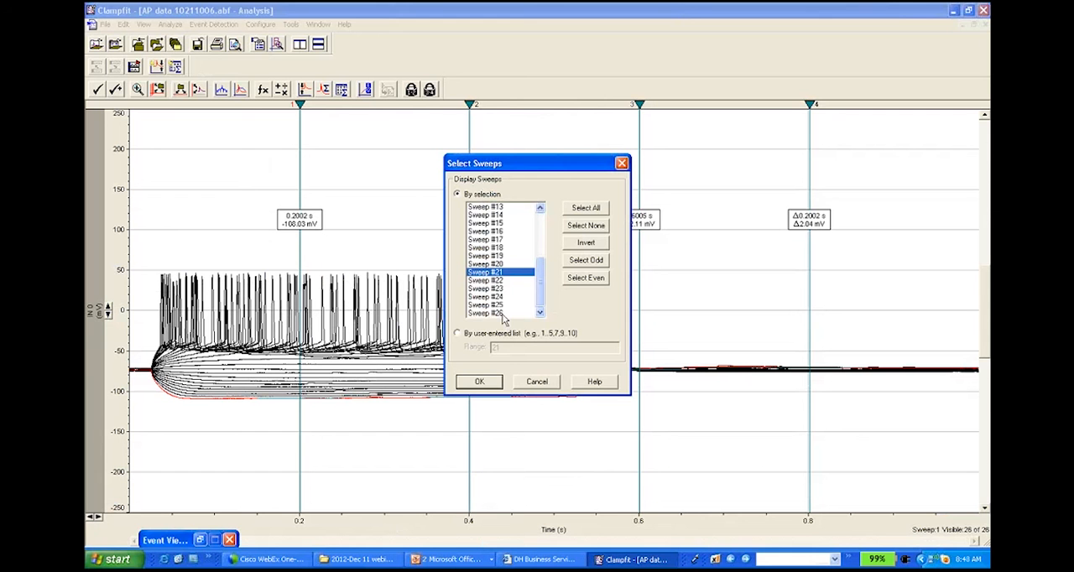
pyautogui.keyDown('ctrl'); pyautogui.click(504, 315); pyautogui.keyUp('ctrl')
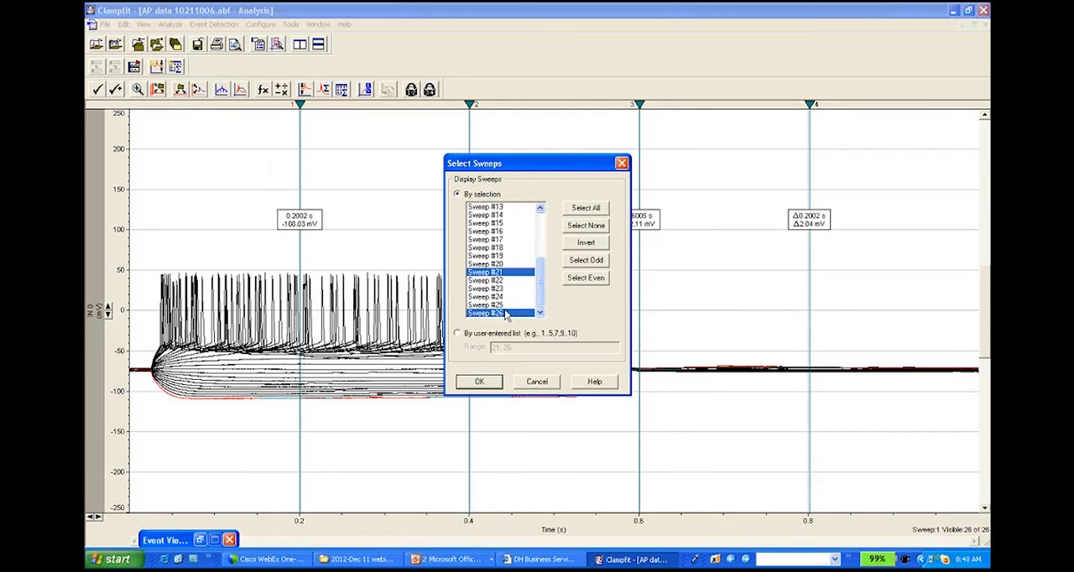
pyautogui.click(485, 382)
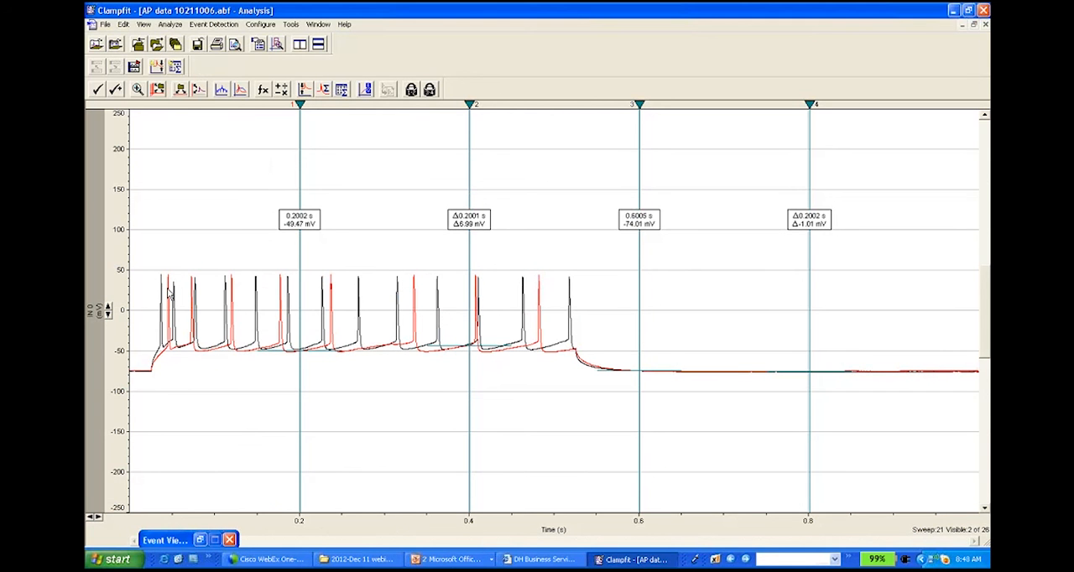
# Step: Move cursors 1, 2 and 3 past the firing region to about 0.87 s, 0.76 s and 0.73 s
pyautogui.moveTo(300, 185); pyautogui.dragTo(868, 188)
pyautogui.moveTo(479, 140); pyautogui.dragTo(773, 163)
pyautogui.moveTo(640, 163); pyautogui.dragTo(749, 162)
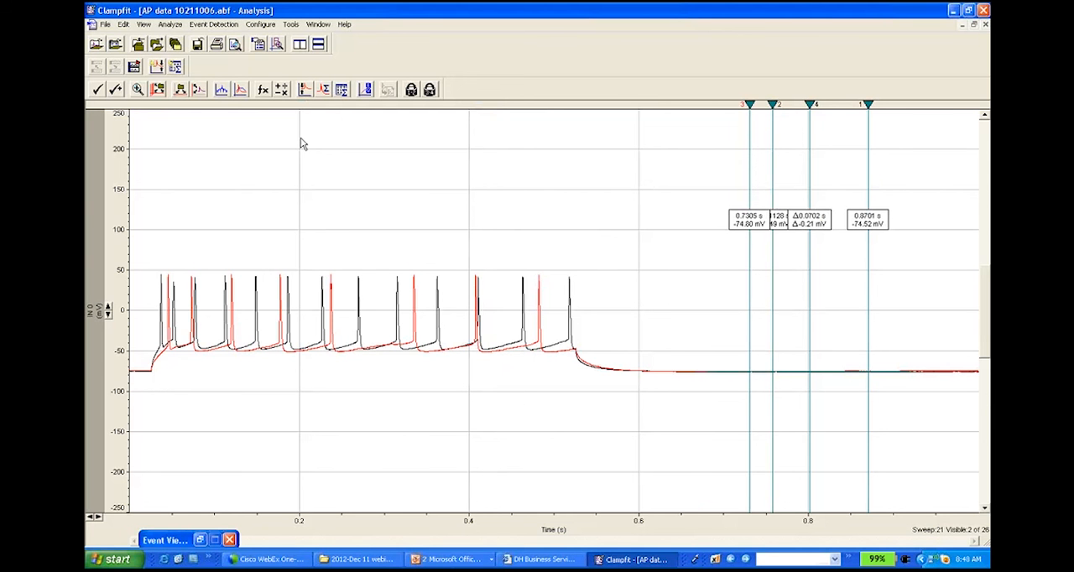
# Step: Bracket the first spikes with cursors 1 and 2 and set Time Shift to align peaks within the Cursors 1..2 region
pyautogui.moveTo(868, 124)
pyautogui.mouseDown()
pyautogui.moveTo(588, 169)
pyautogui.moveTo(227, 193)
pyautogui.moveTo(152, 223)
pyautogui.mouseUp()
pyautogui.moveTo(773, 104); pyautogui.dragTo(171, 211)
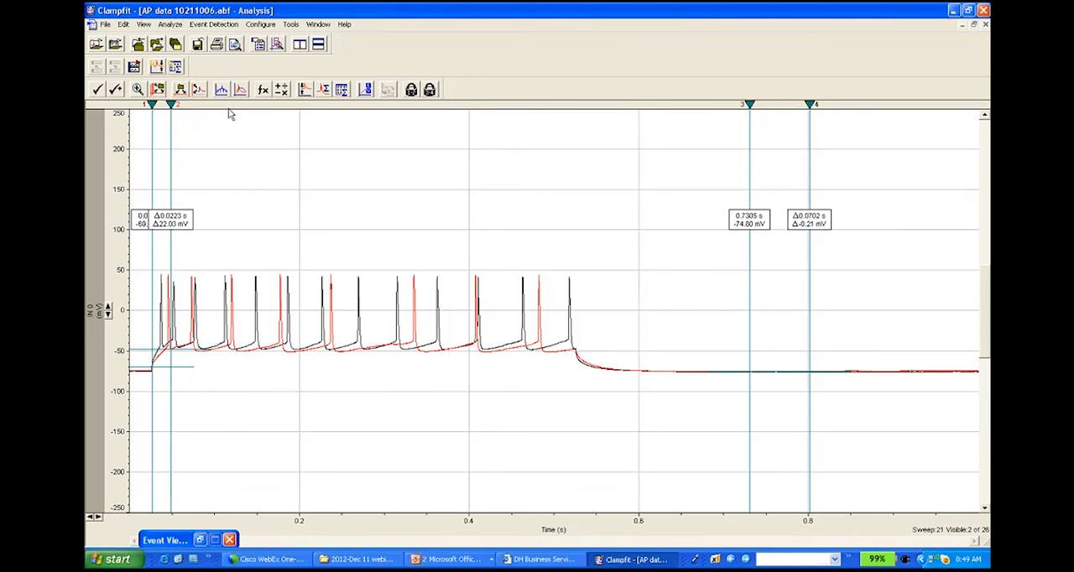
pyautogui.click(171, 24)
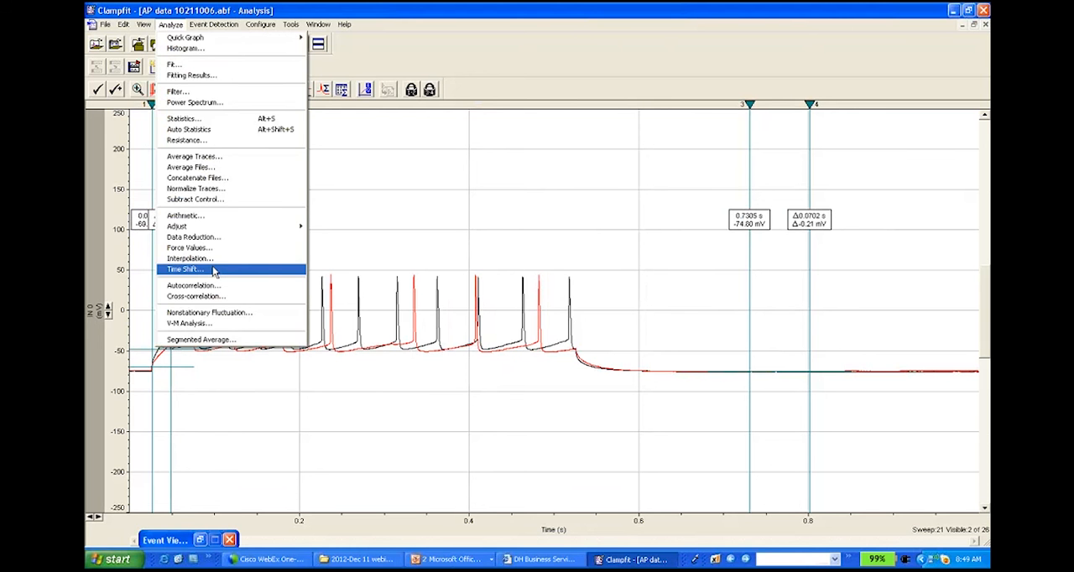
pyautogui.click(214, 269)
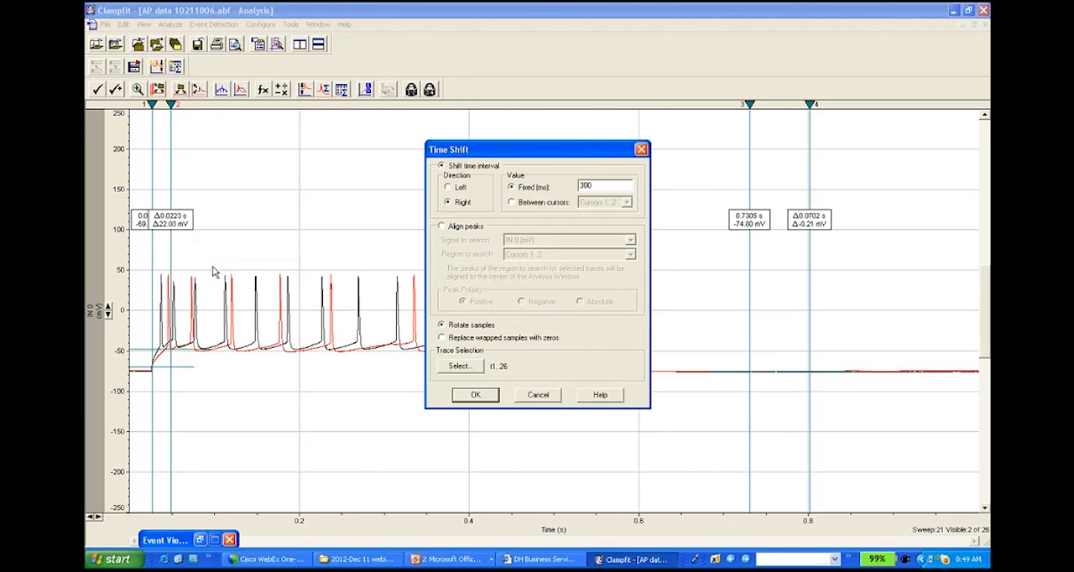
pyautogui.click(442, 227)
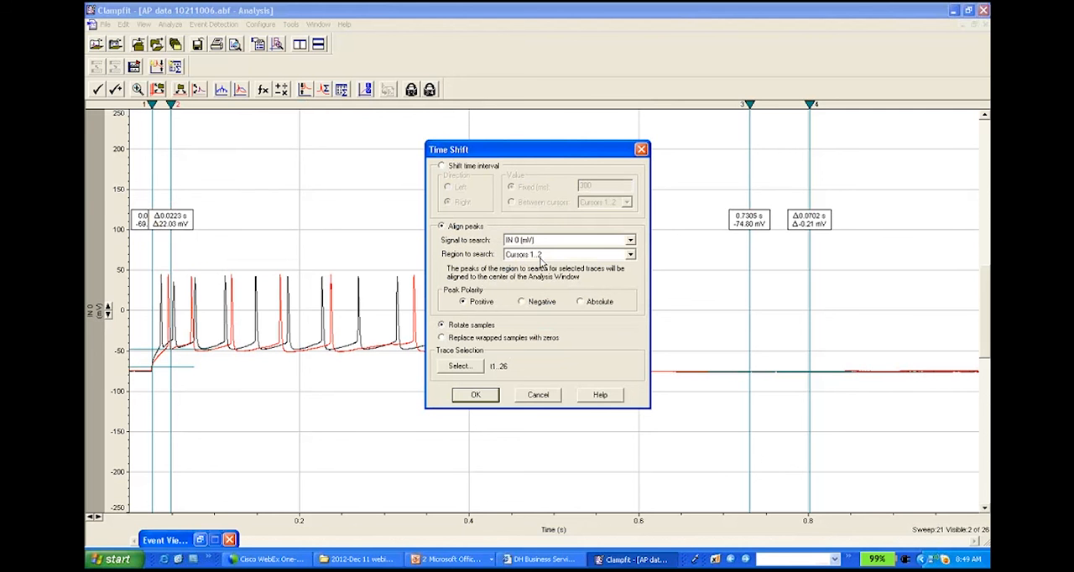
pyautogui.click(631, 257)
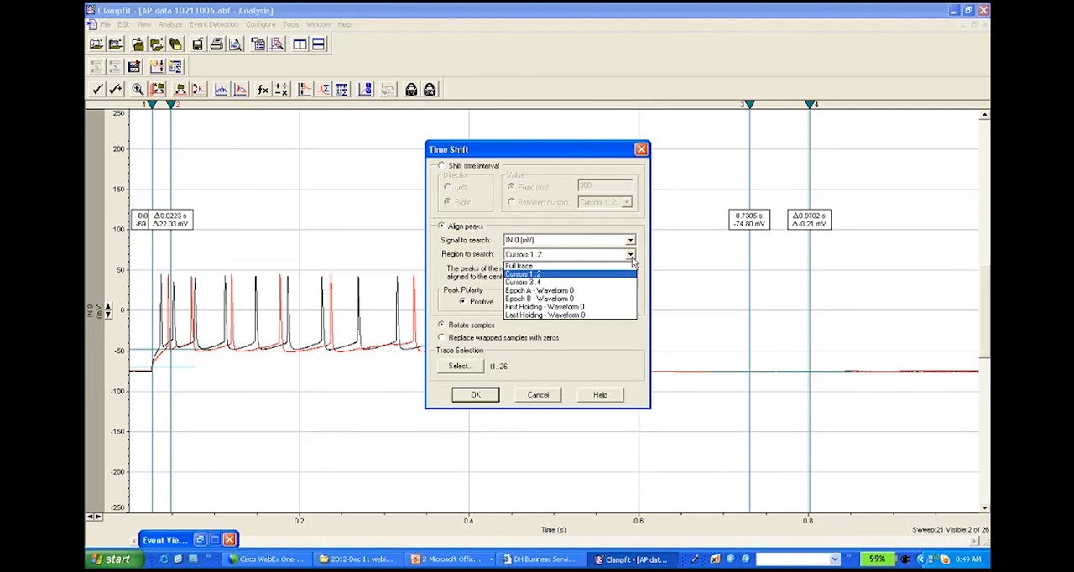
pyautogui.click(538, 255)
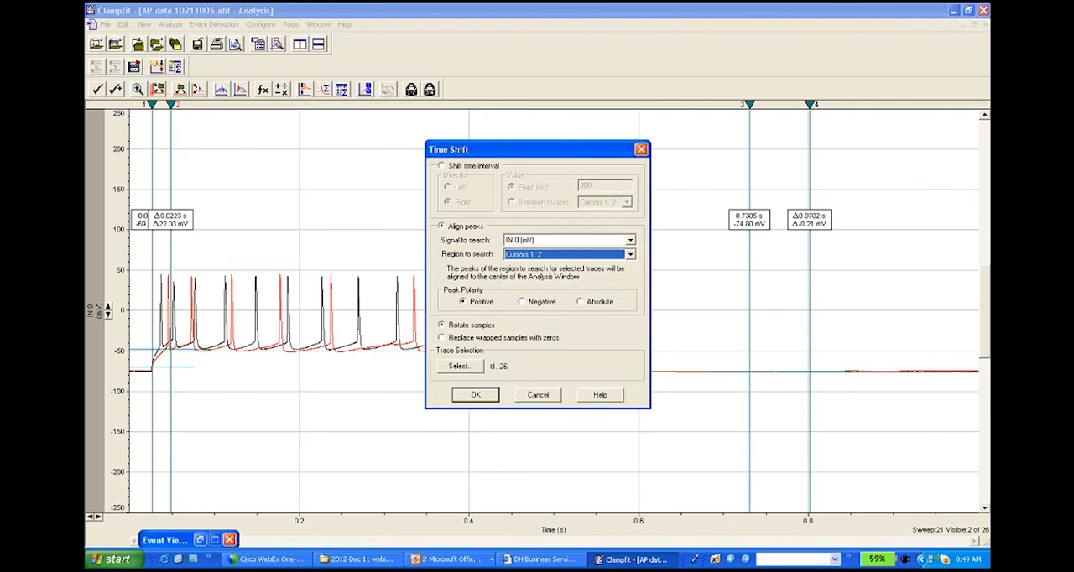
# Step: Restrict the time shift to sweeps 21 and 26 and apply the positive-peak alignment
pyautogui.click(460, 367)
pyautogui.click(507, 347)
pyautogui.click(468, 301)
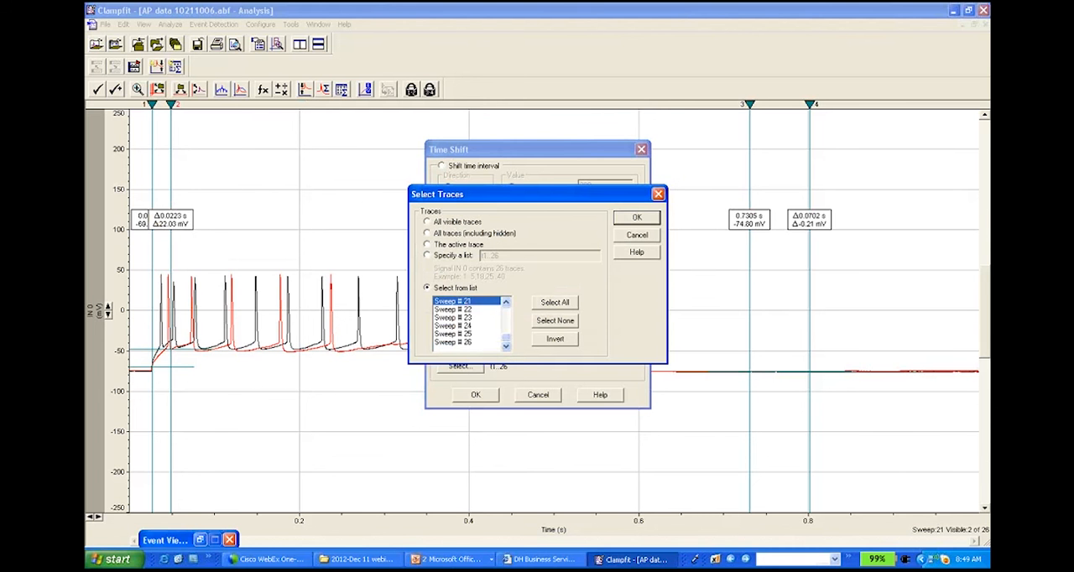
pyautogui.keyDown('ctrl'); pyautogui.click(457, 342); pyautogui.keyUp('ctrl')
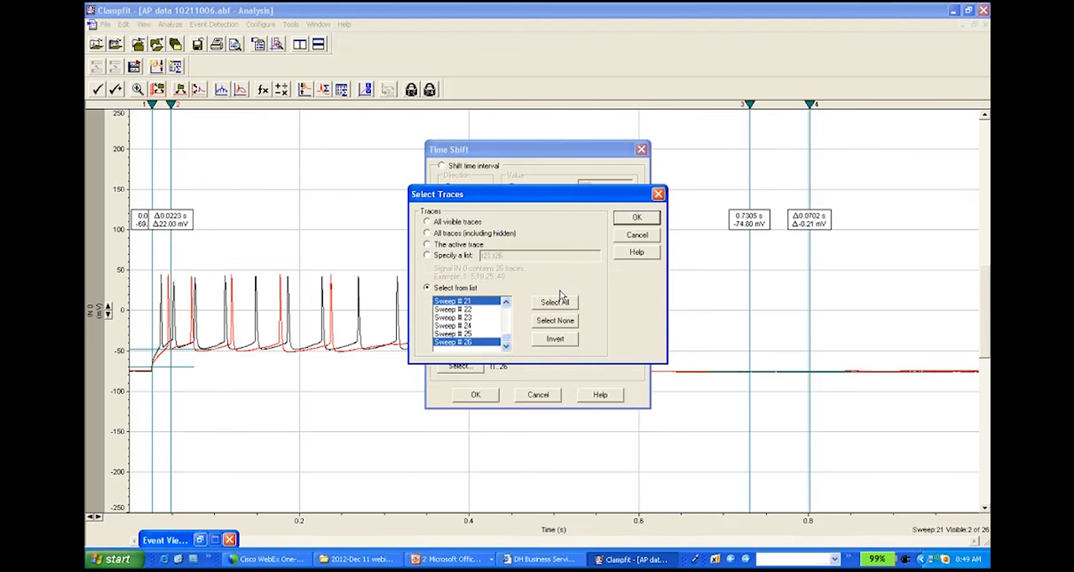
pyautogui.click(634, 219)
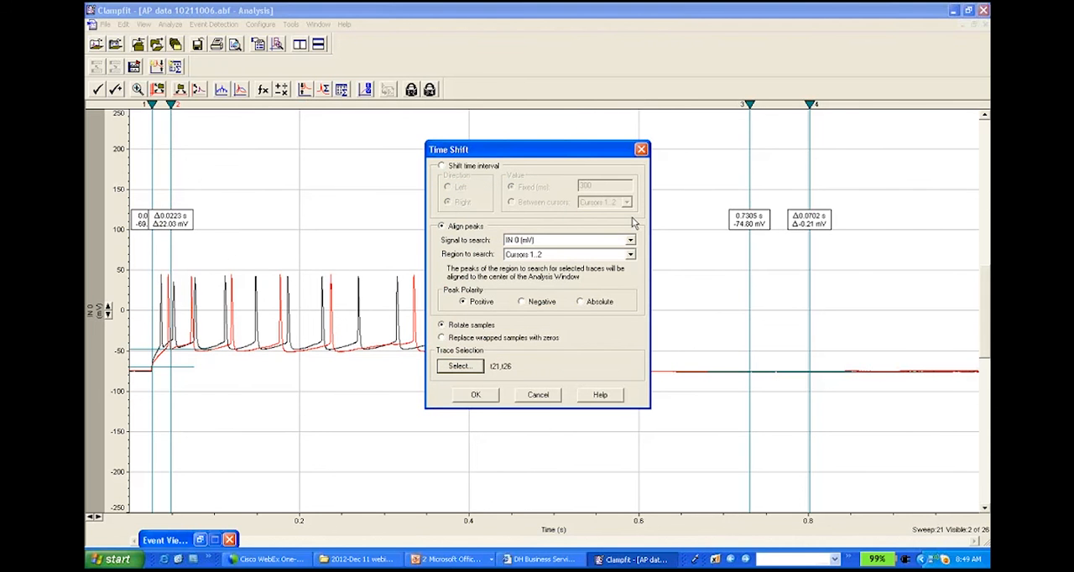
pyautogui.click(486, 395)
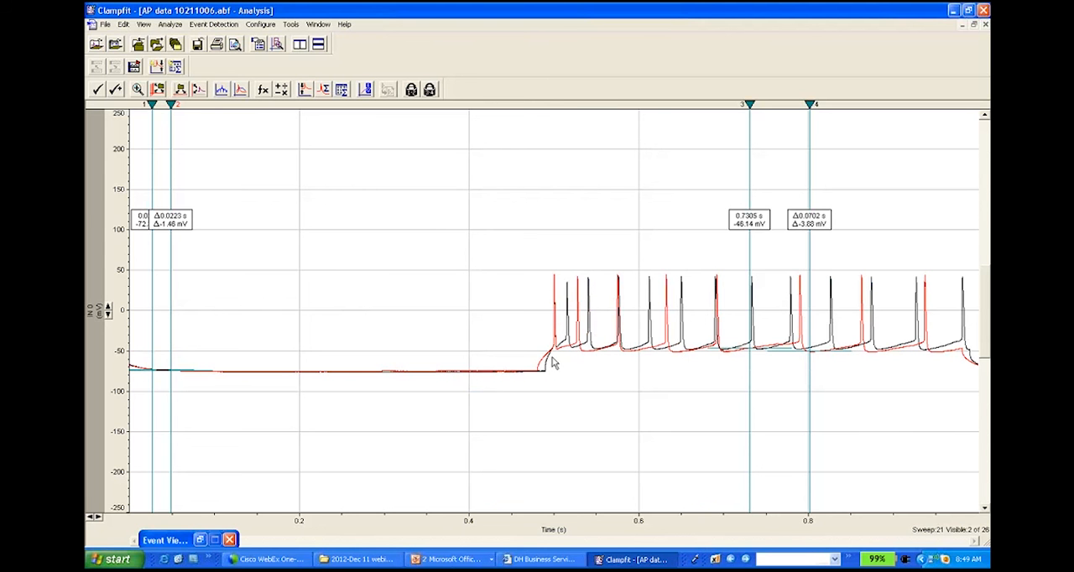
# Step: Shift sweeps 21 and 26 to the left by a fixed time interval of 300 ms
pyautogui.click(170, 25)
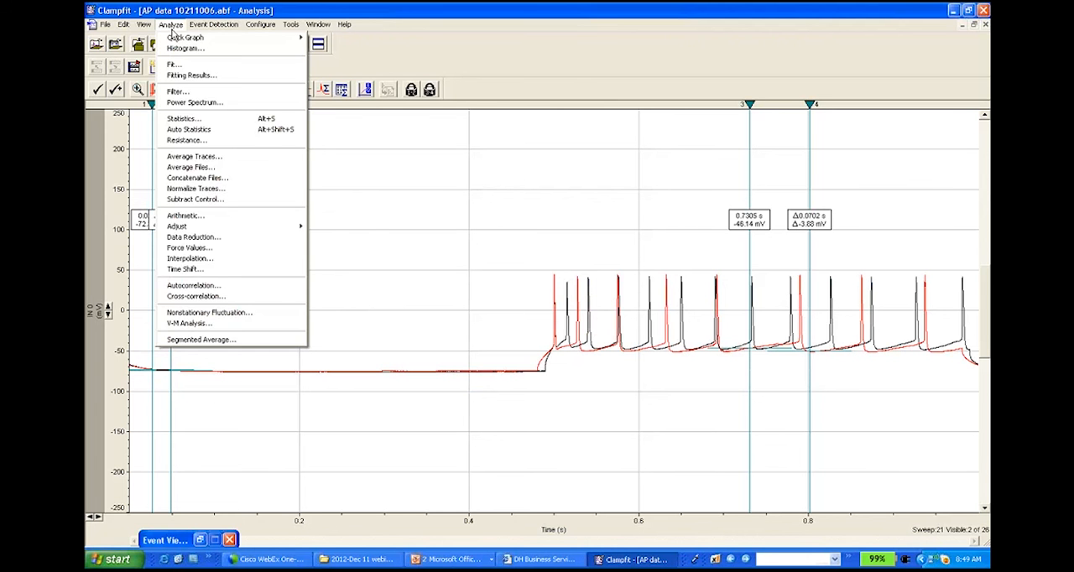
pyautogui.click(246, 270)
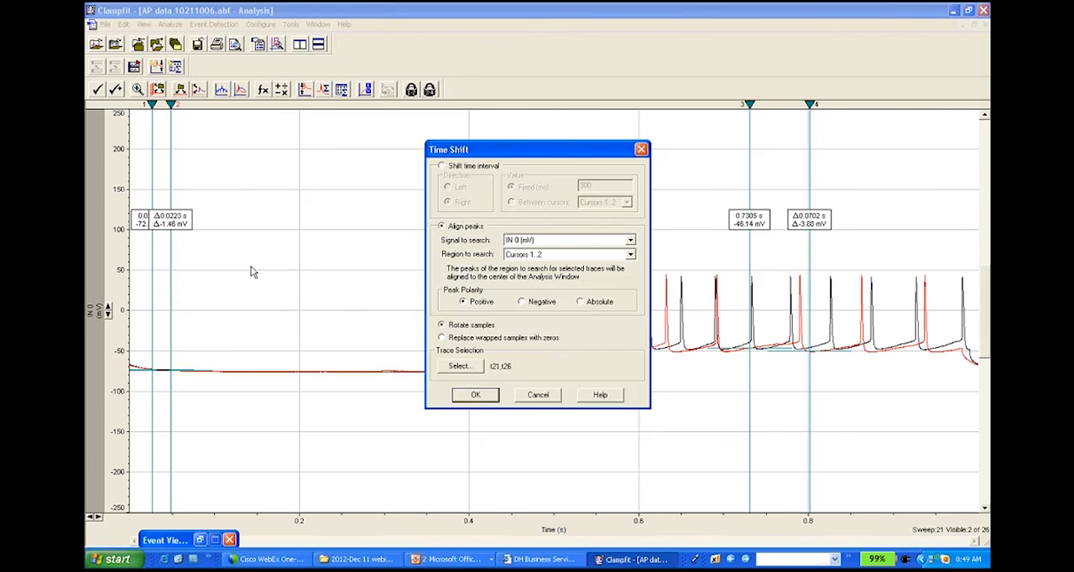
pyautogui.click(442, 166)
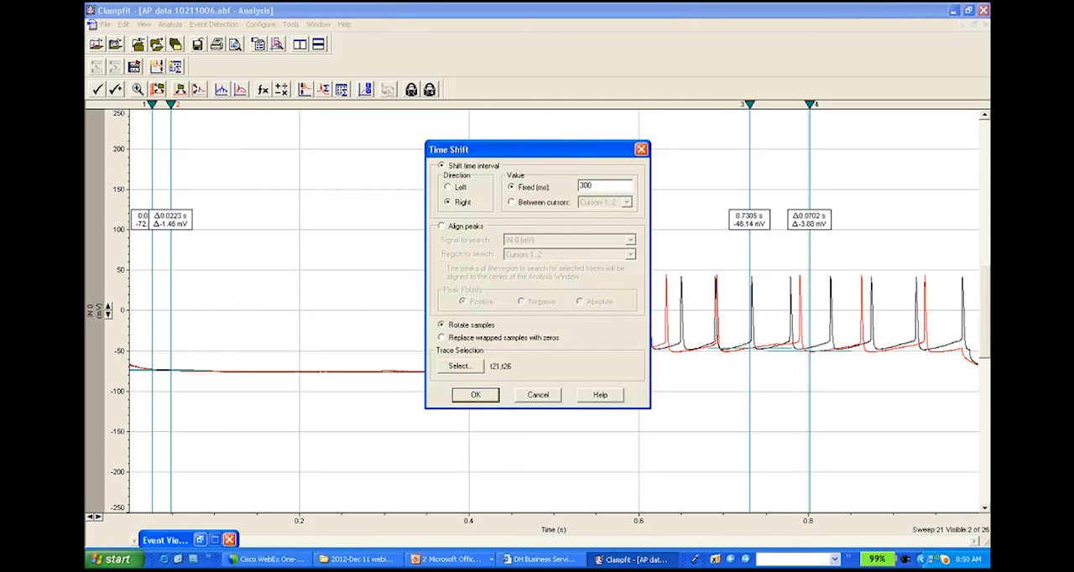
pyautogui.click(456, 187)
pyautogui.click(475, 395)
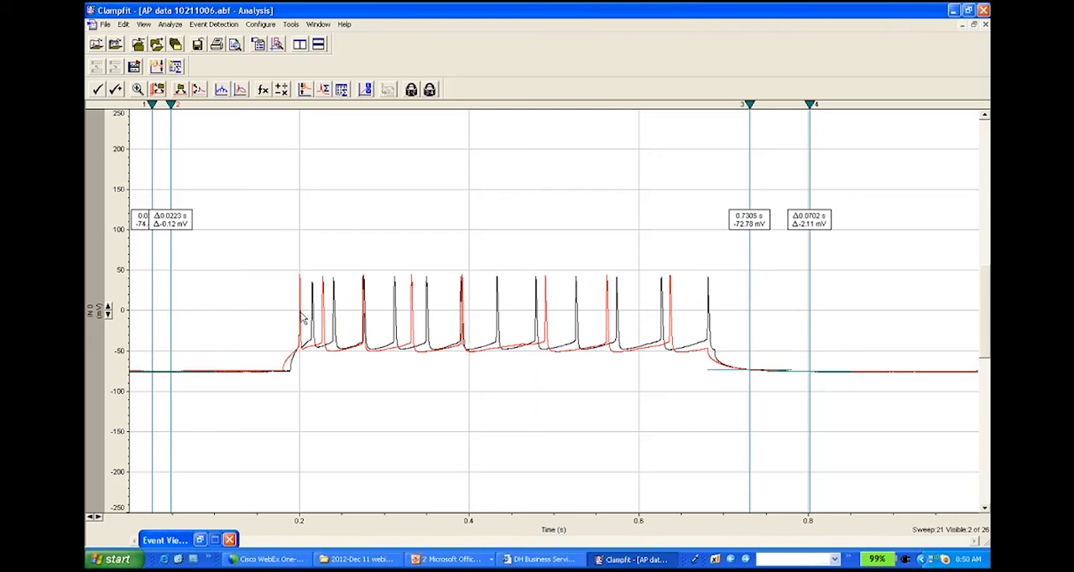
# Step: Close AP data 10211006.abf without saving its changes and open the recent file rabbit ventrcular AP.abf
pyautogui.click(105, 23)
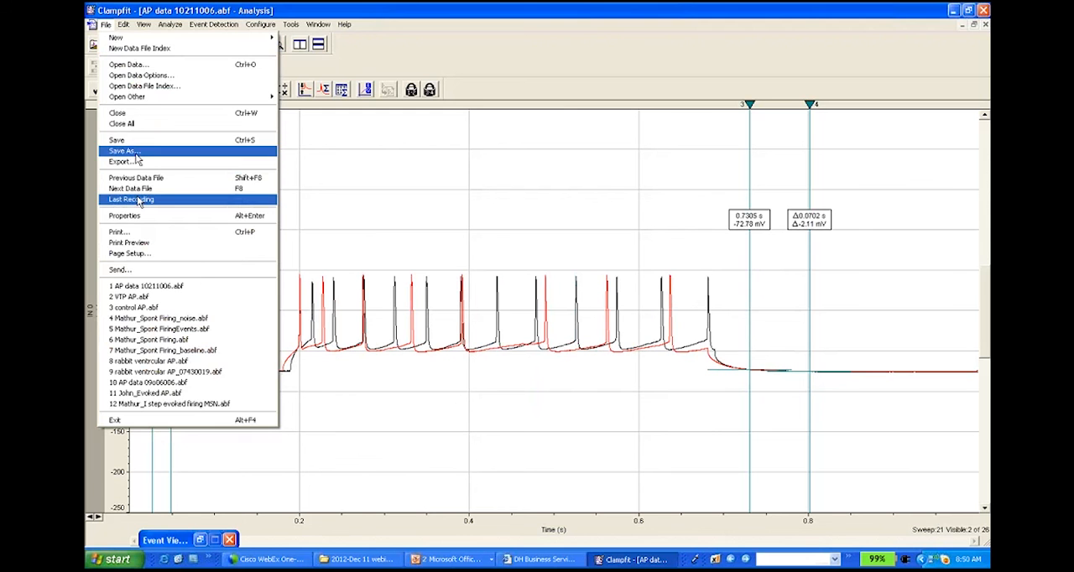
pyautogui.click(124, 114)
pyautogui.click(534, 299)
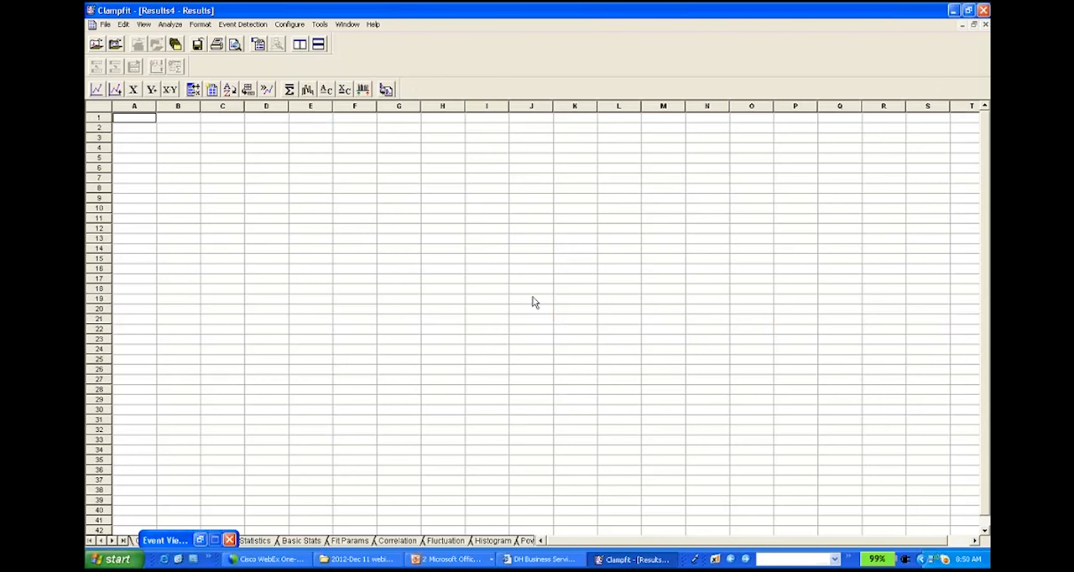
pyautogui.click(107, 25)
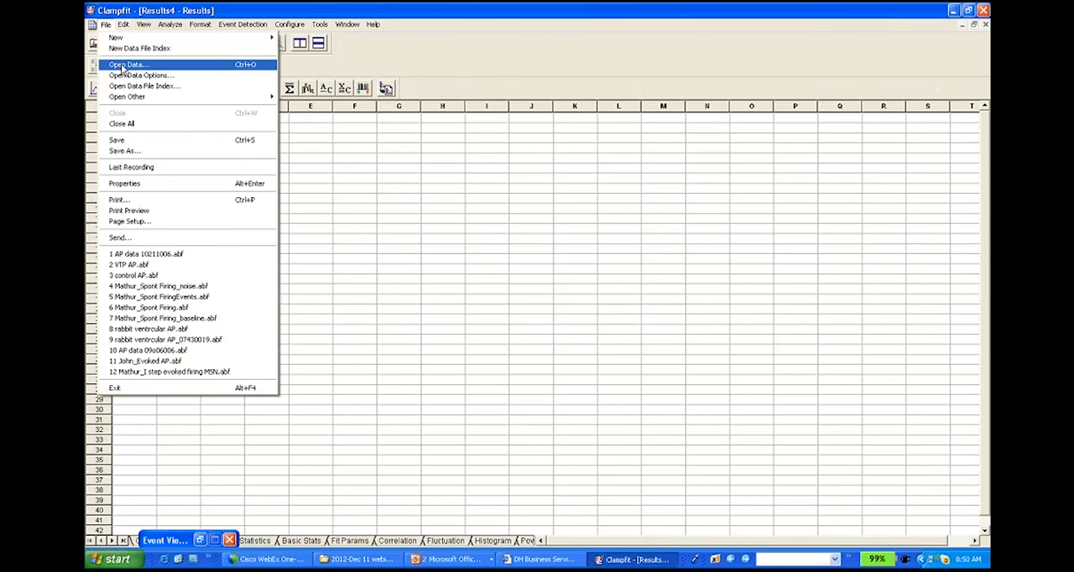
pyautogui.click(188, 330)
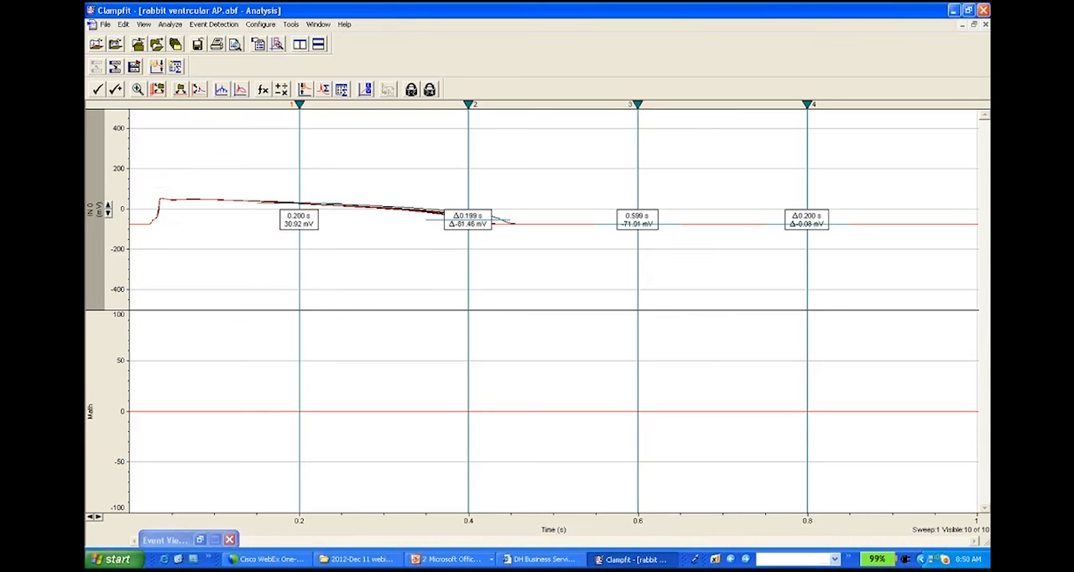
# Step: Hide the Math signal in the rabbit recording and rescale the IN 0 axis to about ±250 mV
pyautogui.rightClick(117, 184)
pyautogui.click(132, 193)
pyautogui.click(528, 155)
pyautogui.click(556, 193)
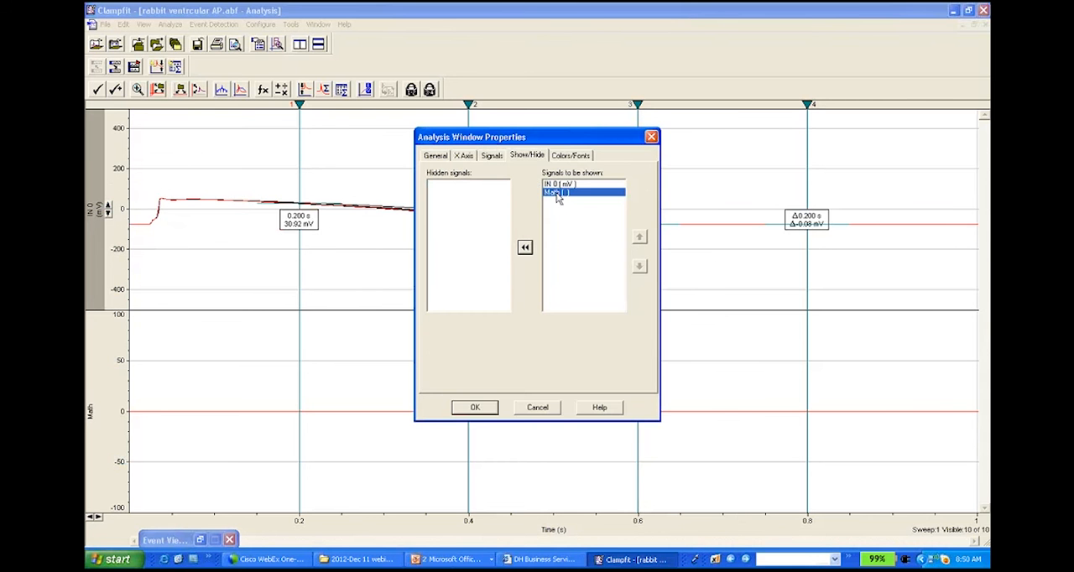
pyautogui.click(526, 248)
pyautogui.click(475, 407)
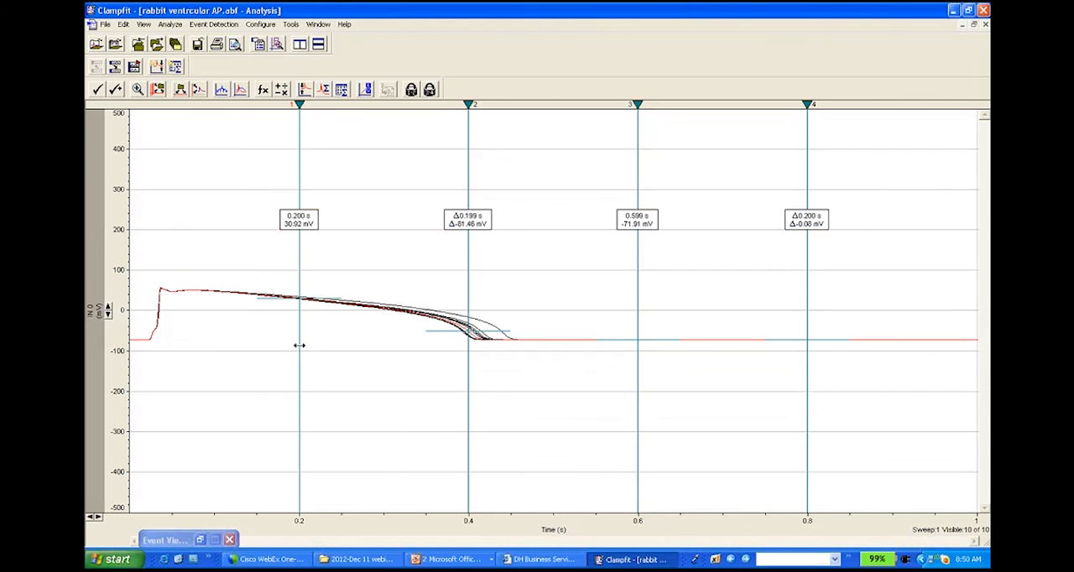
pyautogui.click(109, 310)
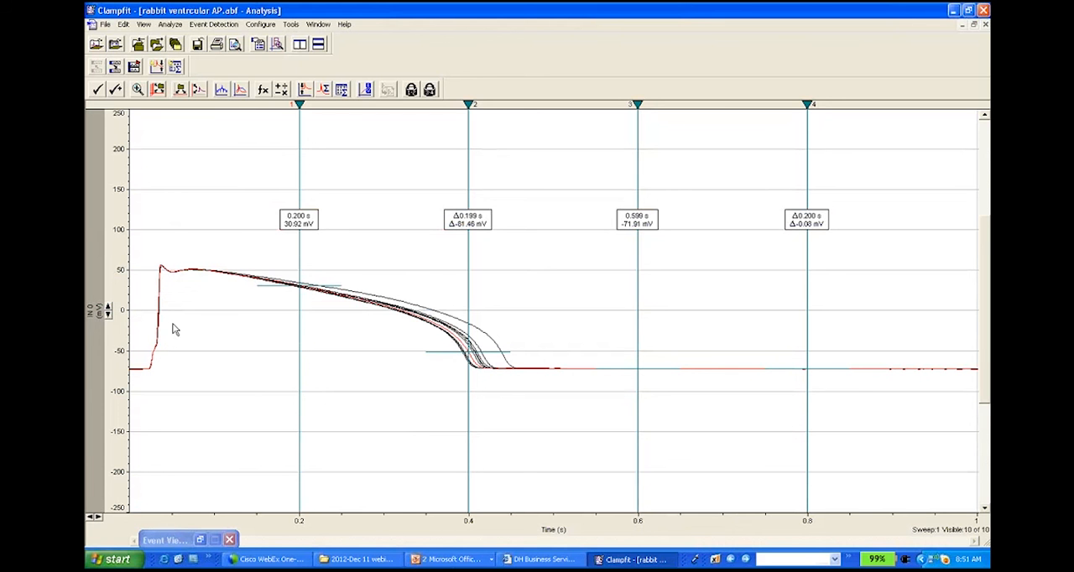
# Step: Place cursors 1 and 2 on the baseline before the upstroke, cursor 3 at about 0.015 s and cursor 4 at about 0.52 s
pyautogui.moveTo(299, 104); pyautogui.dragTo(135, 192)
pyautogui.moveTo(469, 129); pyautogui.dragTo(136, 205)
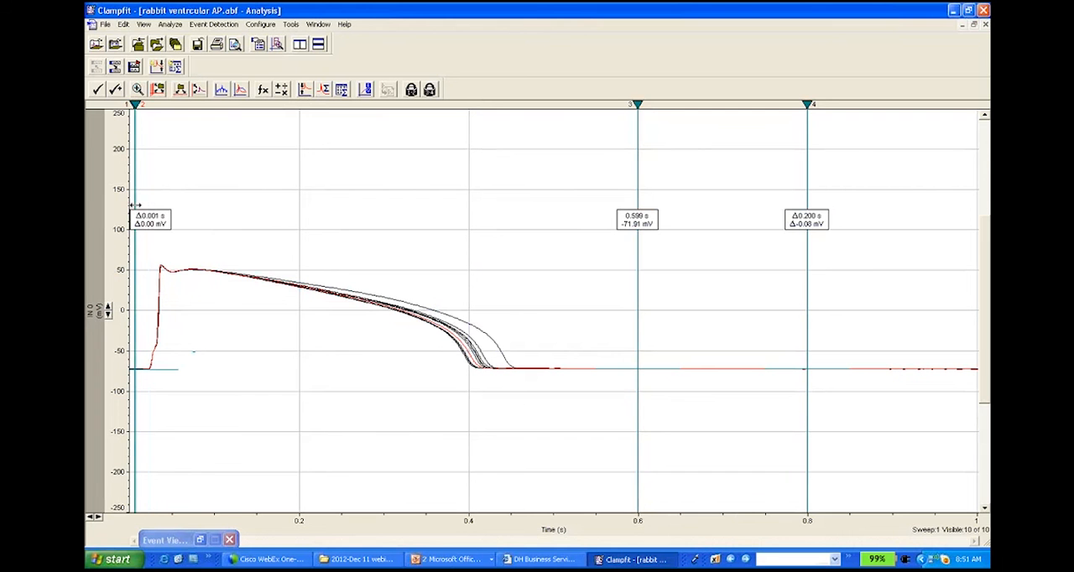
pyautogui.moveTo(638, 149); pyautogui.dragTo(143, 242)
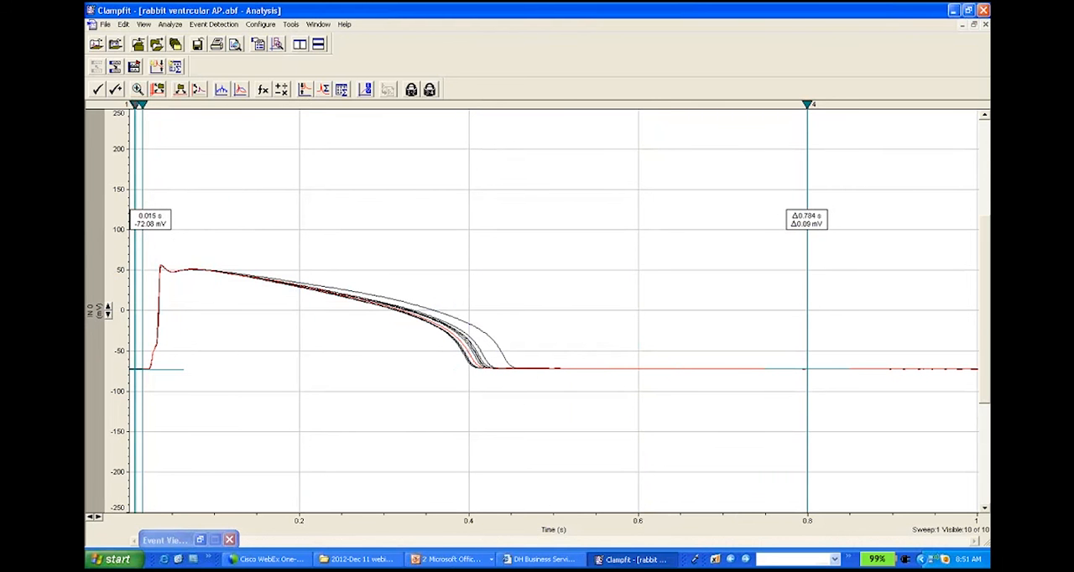
pyautogui.moveTo(807, 192); pyautogui.dragTo(569, 191)
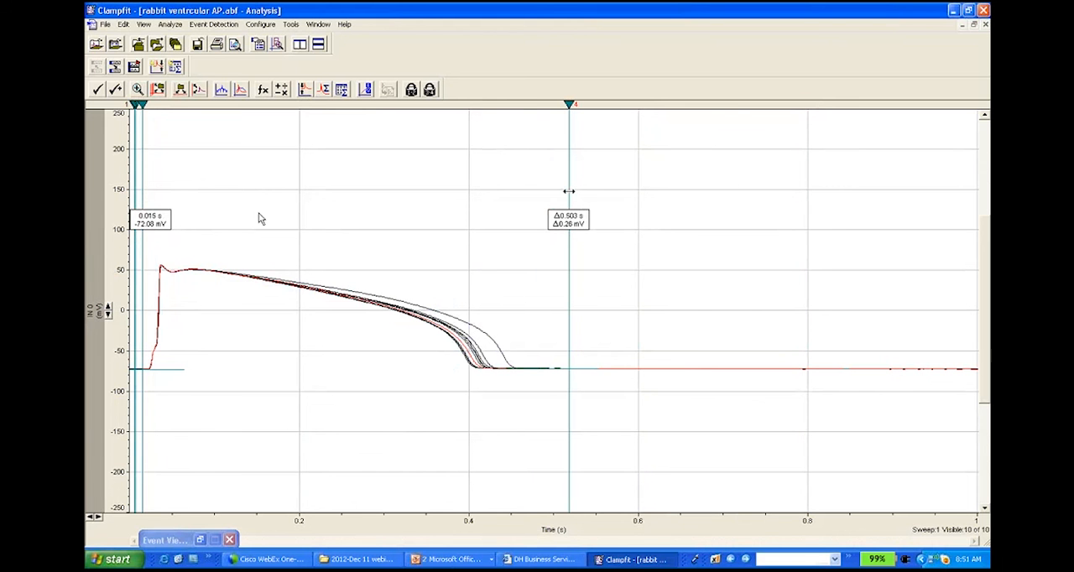
# Step: Open the Statistics settings for the rabbit action potentials and check the baseline region, search region and selected measurements
pyautogui.click(170, 24)
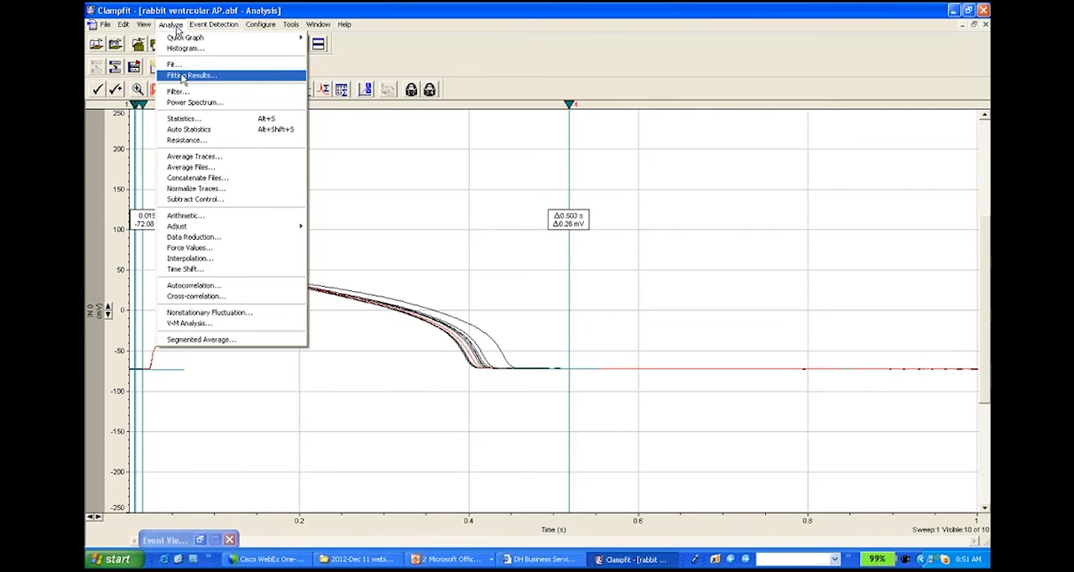
pyautogui.click(196, 122)
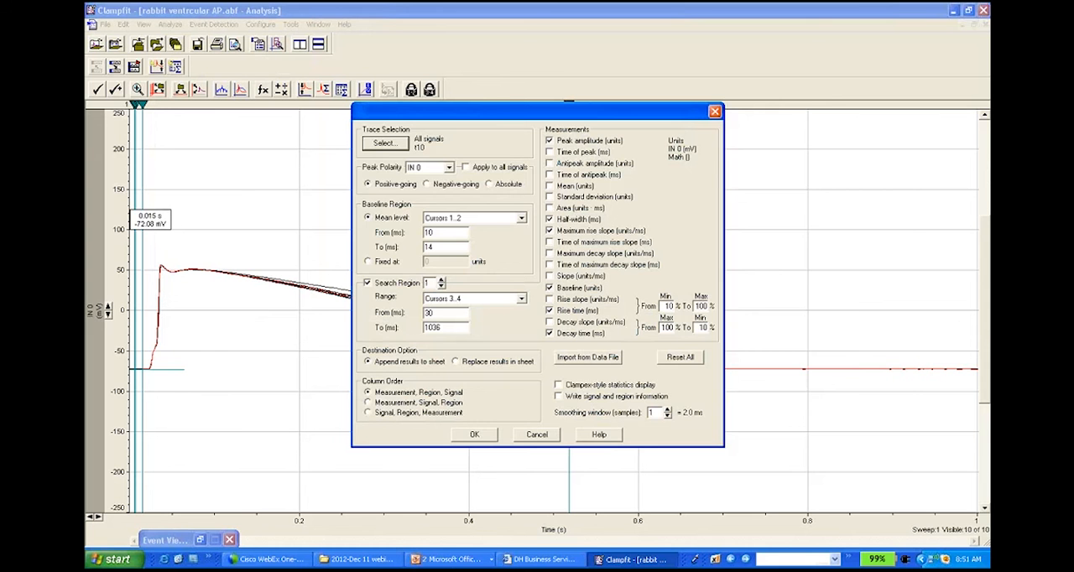
pyautogui.moveTo(366, 120); pyautogui.dragTo(617, 143)
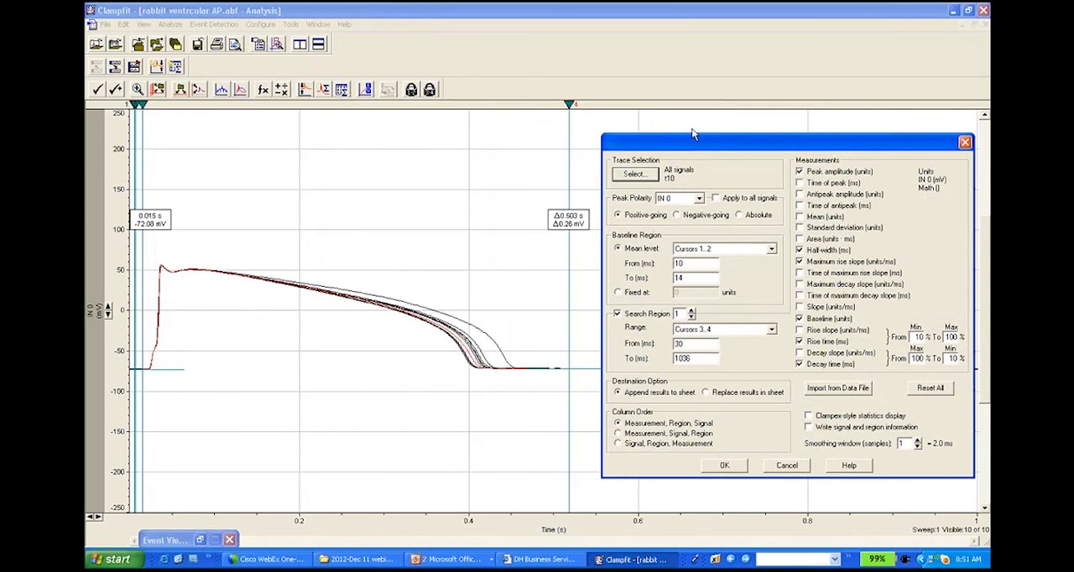
pyautogui.moveTo(725, 144); pyautogui.dragTo(507, 137)
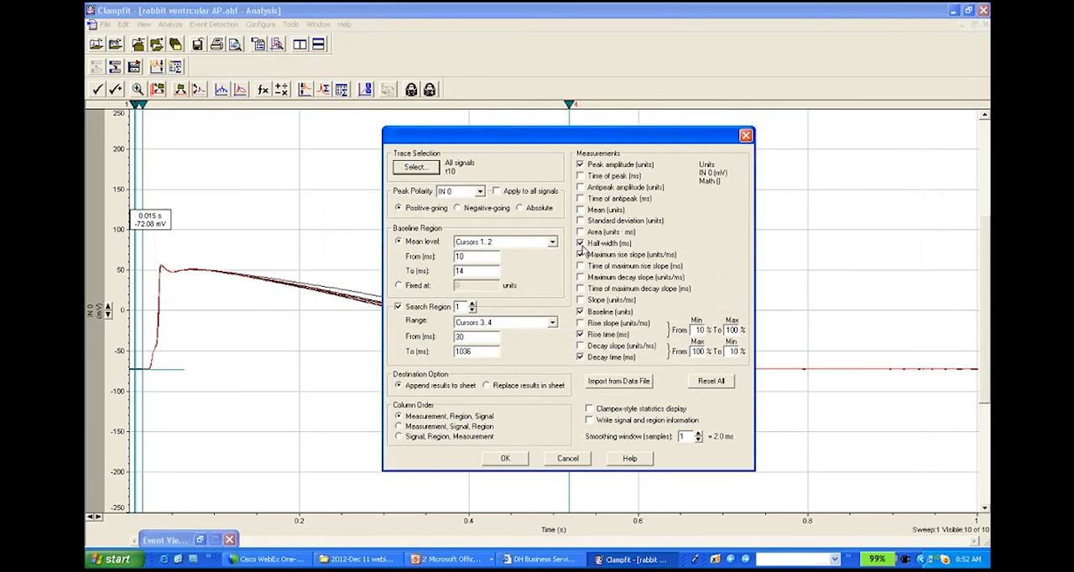
pyautogui.click(580, 254)
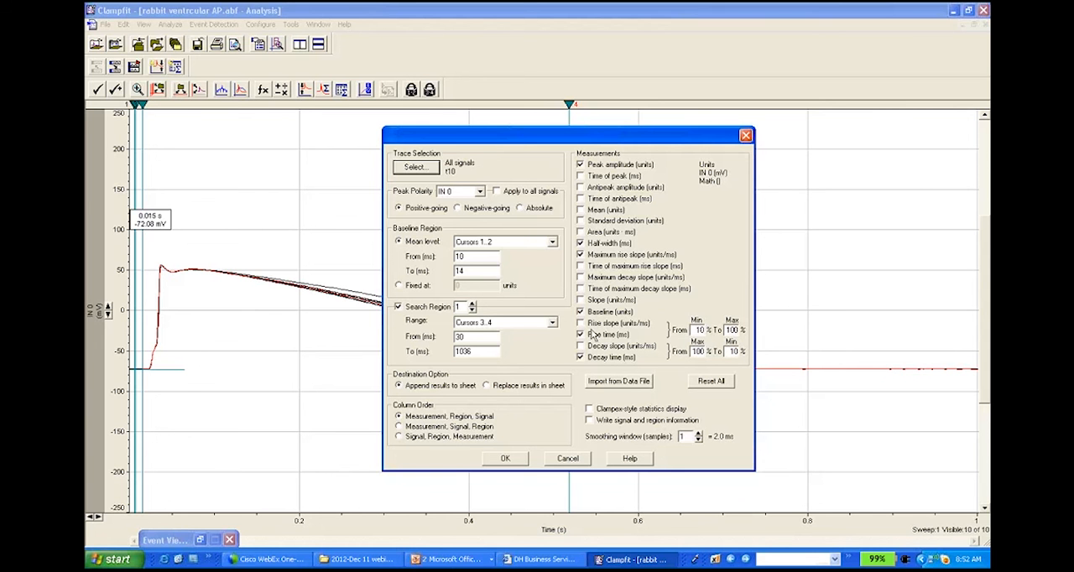
# Step: Run the statistics measurement on the rabbit action potentials with the current settings and bring up the results sheet
pyautogui.click(506, 459)
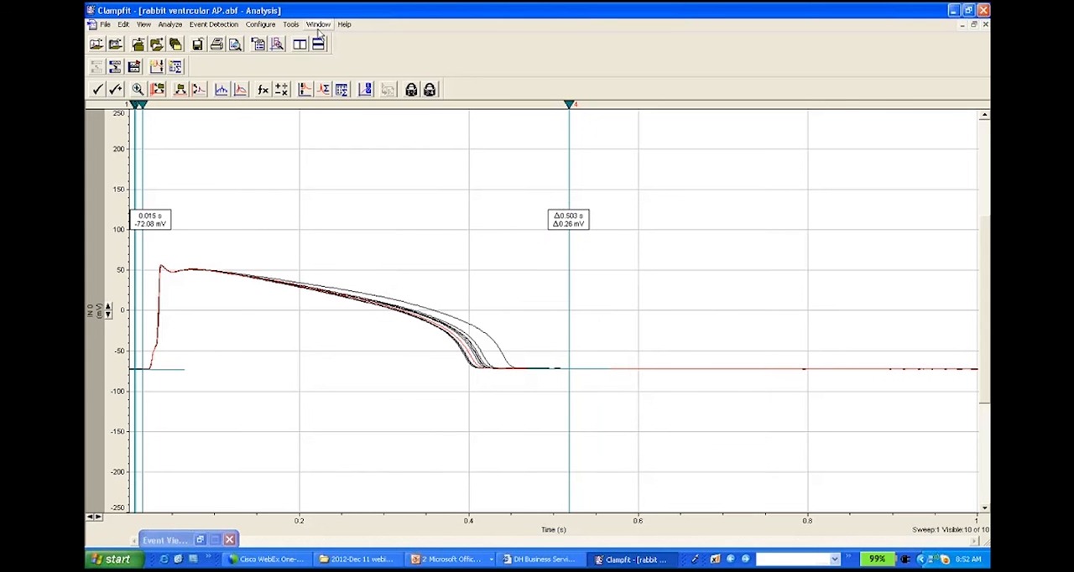
pyautogui.click(318, 25)
pyautogui.click(340, 139)
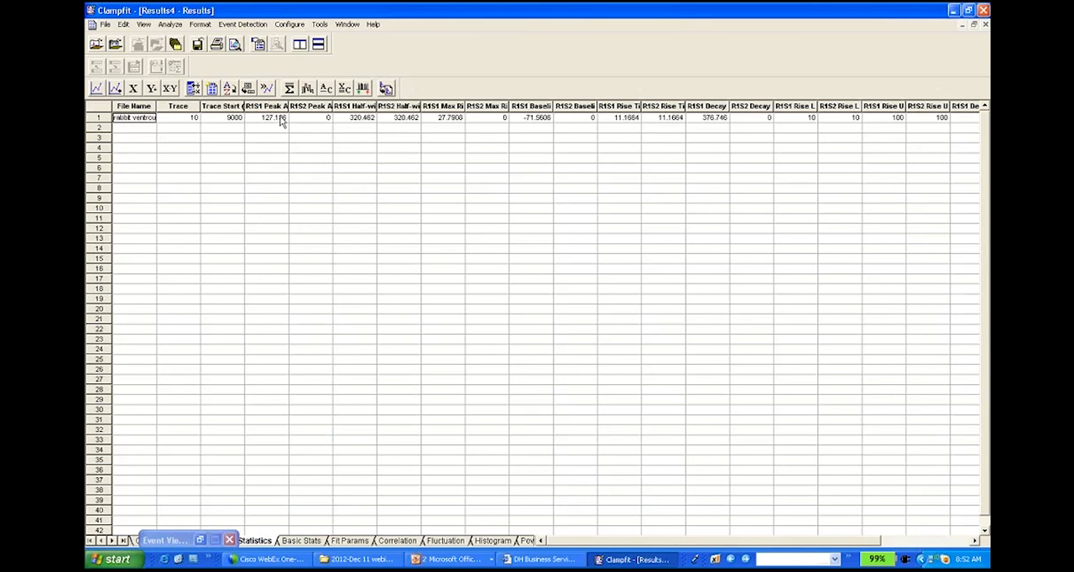
# Step: Widen the half-width, baseline, rise time and decay time columns in the Statistics sheet and review the measurements
pyautogui.moveTo(376, 107); pyautogui.dragTo(401, 110)
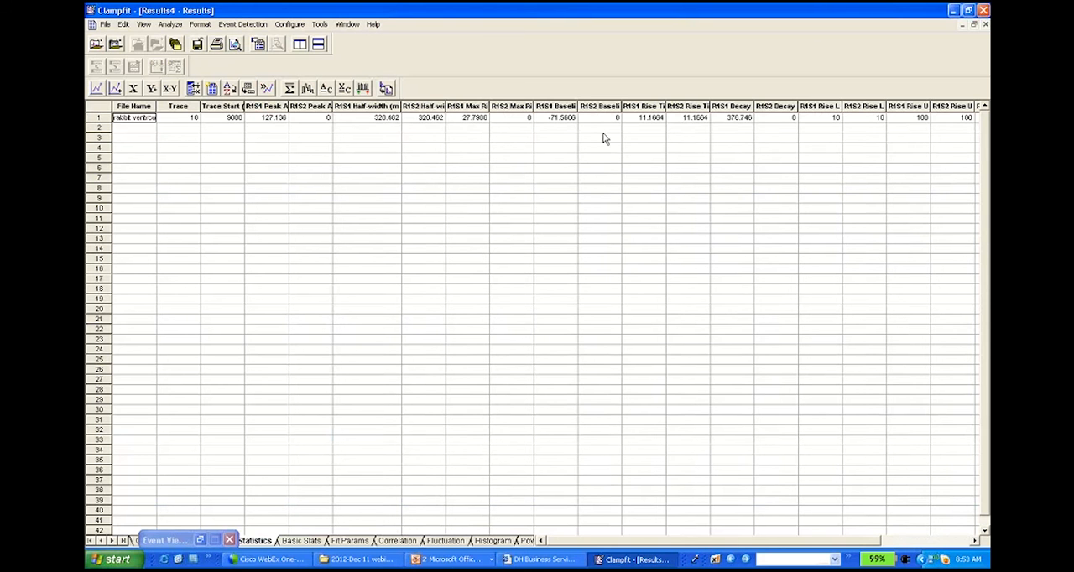
pyautogui.moveTo(578, 106); pyautogui.dragTo(595, 105)
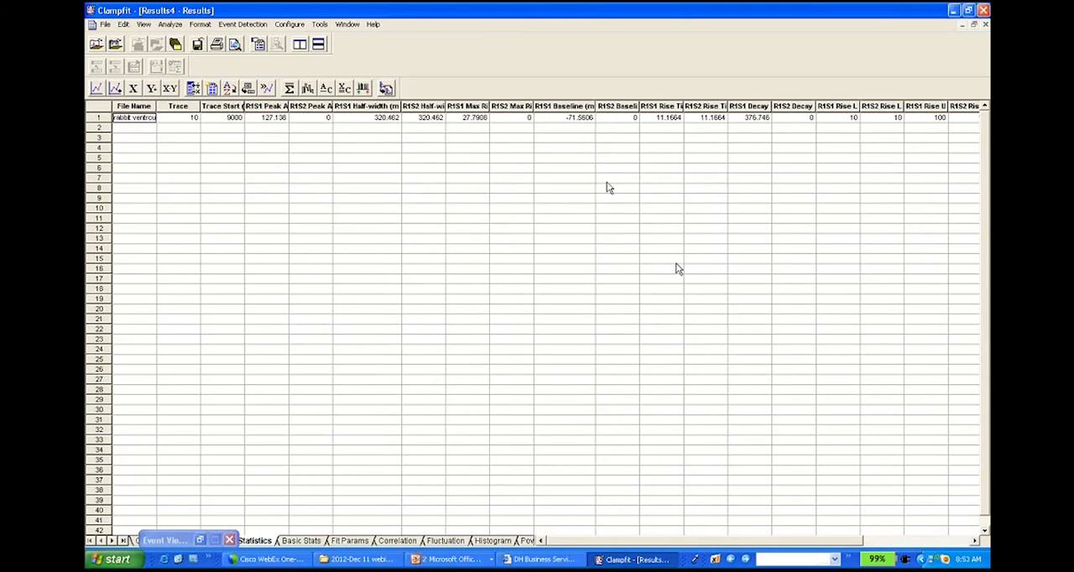
pyautogui.click(969, 542)
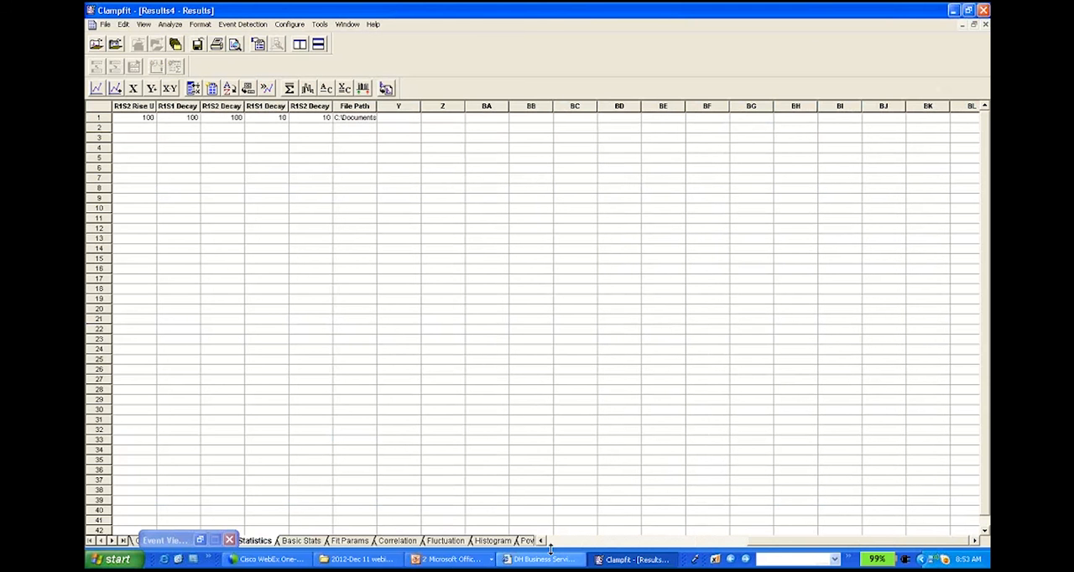
pyautogui.moveTo(758, 543); pyautogui.dragTo(616, 545)
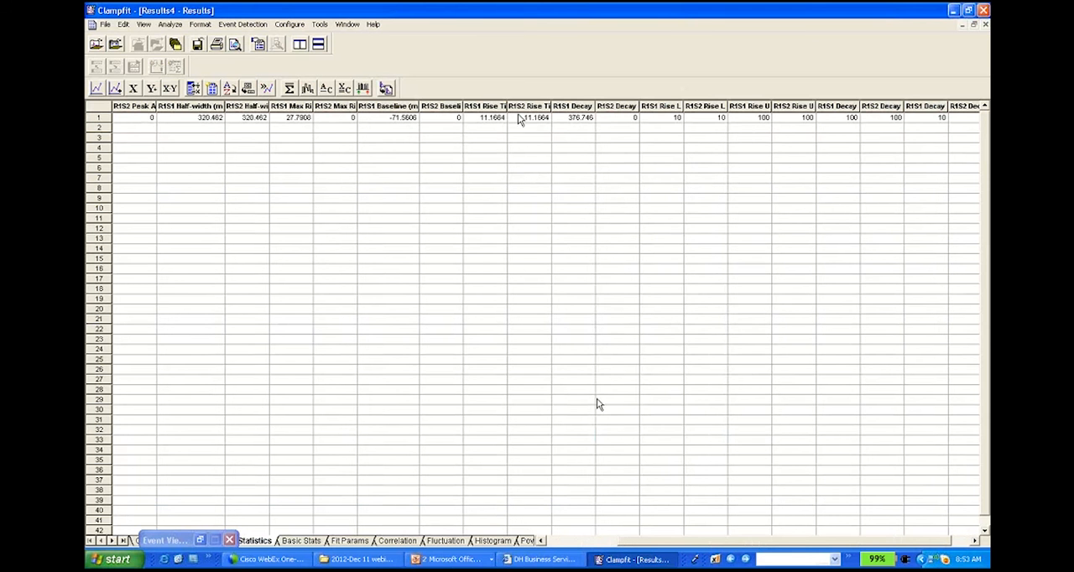
pyautogui.moveTo(550, 106); pyautogui.dragTo(587, 118)
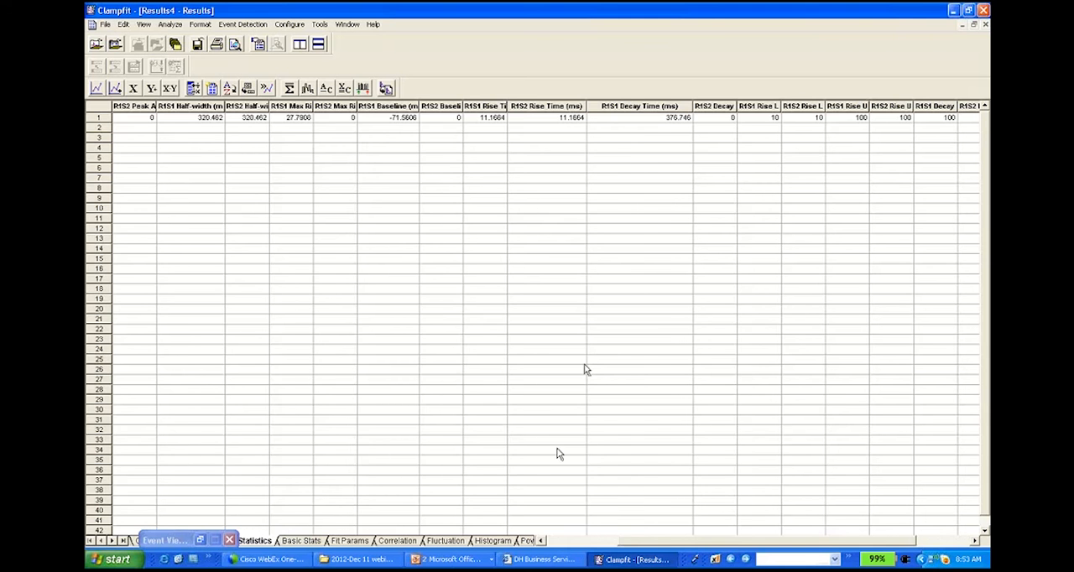
pyautogui.click(562, 544)
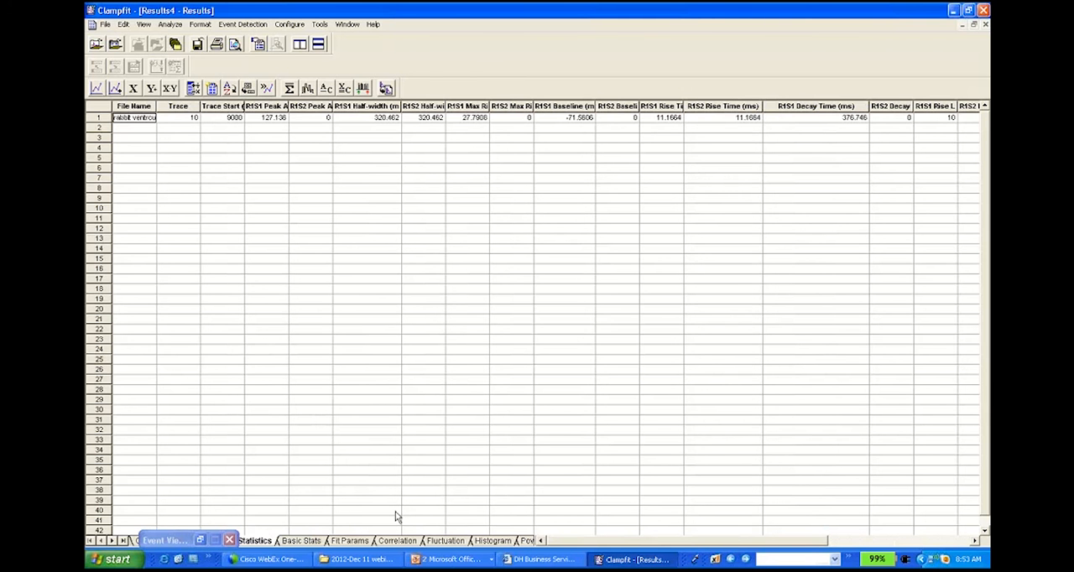
# Step: Close all open files without saving the Results4 sheet and open the recent file Mathur_Spont Firing.abf
pyautogui.hotkey('alt', 'f')
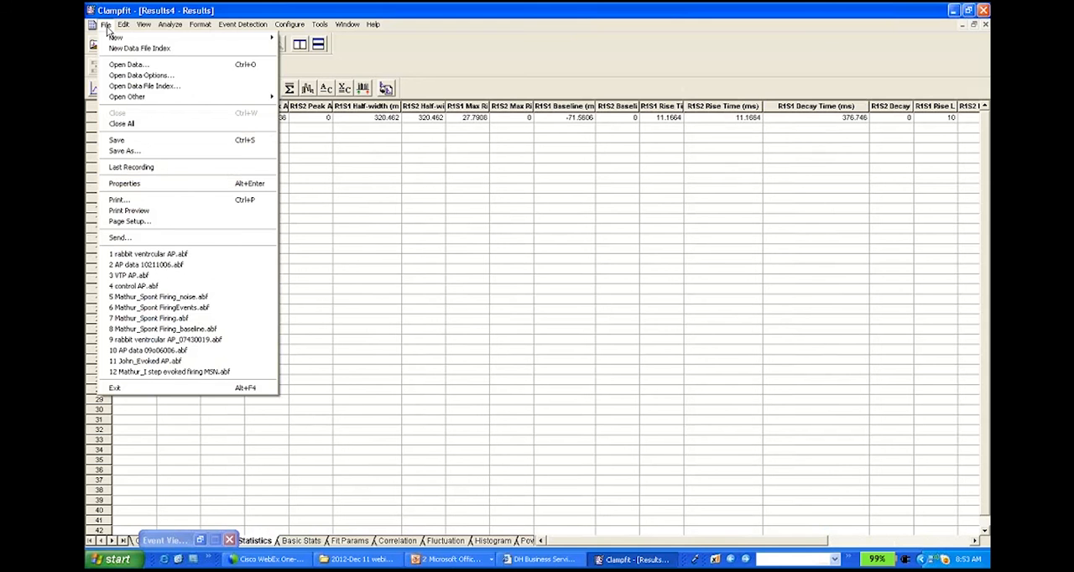
pyautogui.click(133, 124)
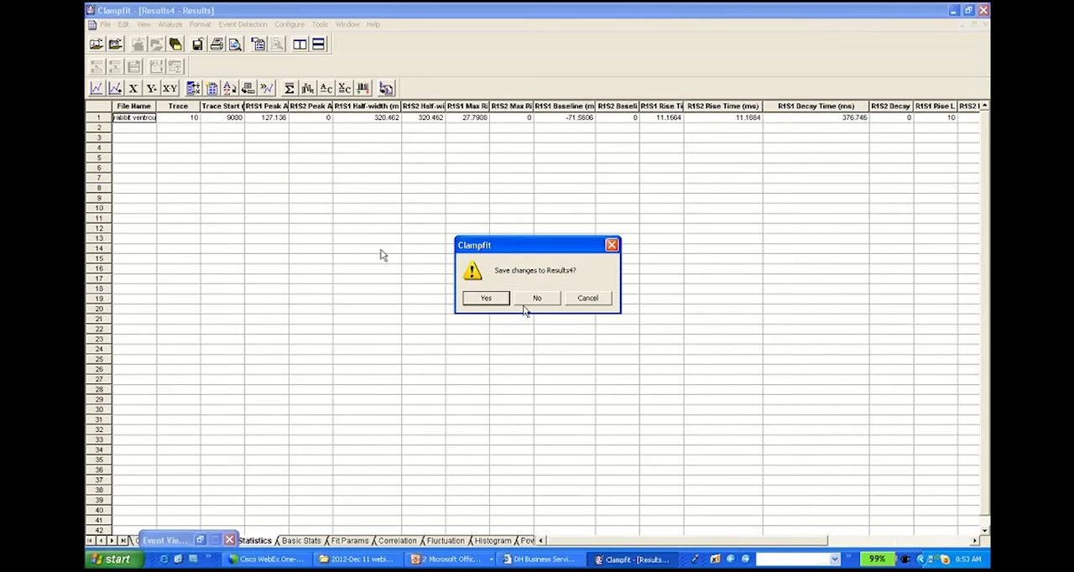
pyautogui.click(527, 309)
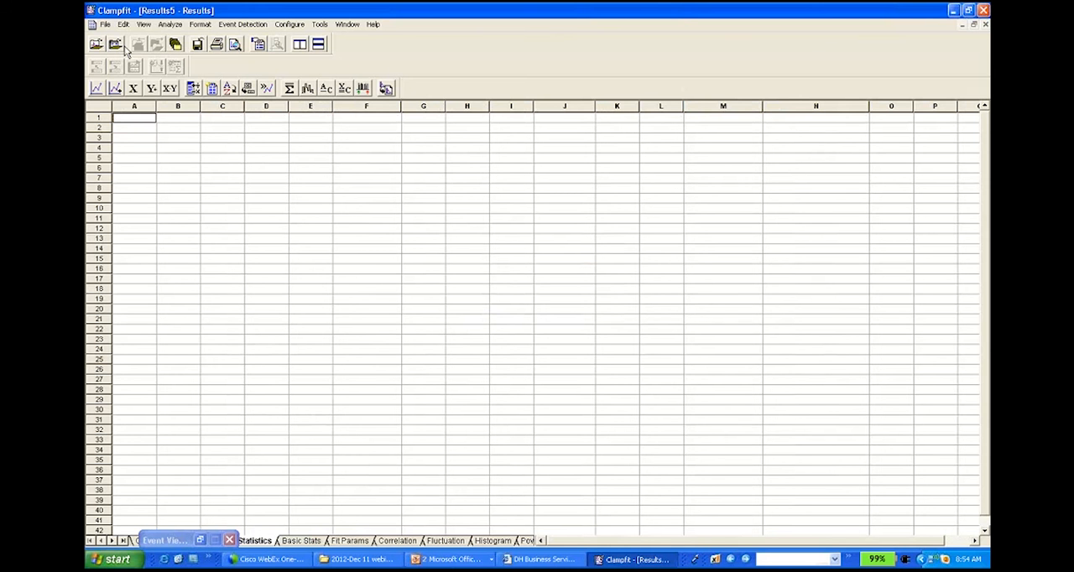
pyautogui.click(106, 25)
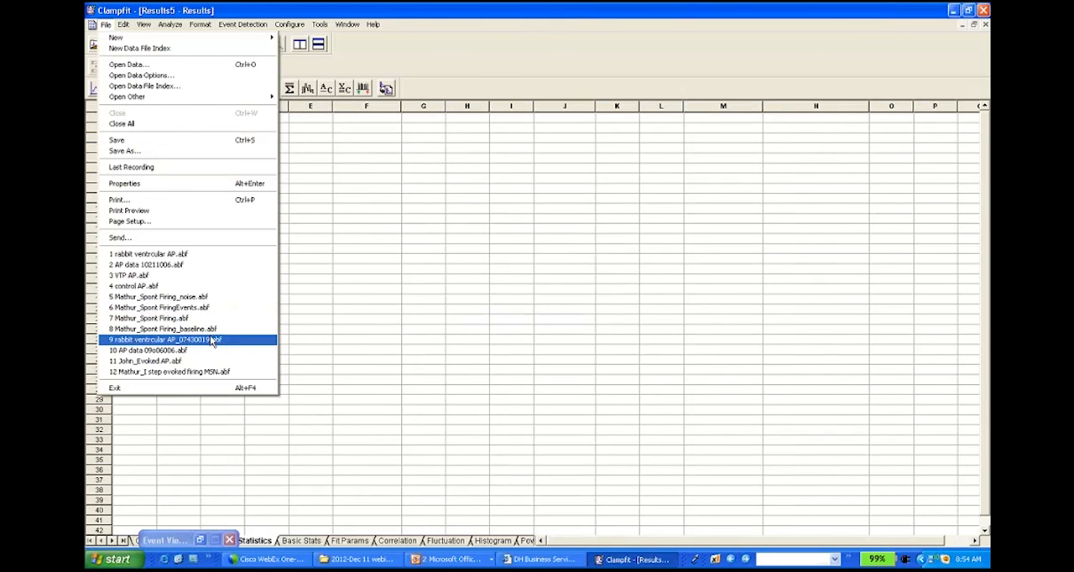
pyautogui.click(201, 319)
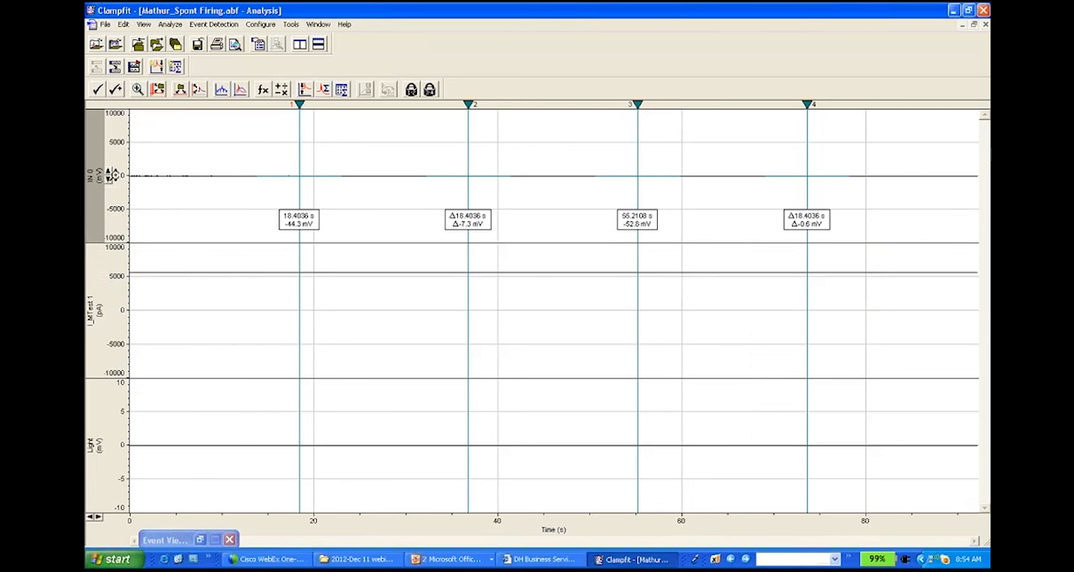
# Step: Show only the IN 0 signal of the spontaneous firing recording and rescale its axis to about -90 to 35 mV
pyautogui.click(196, 93)
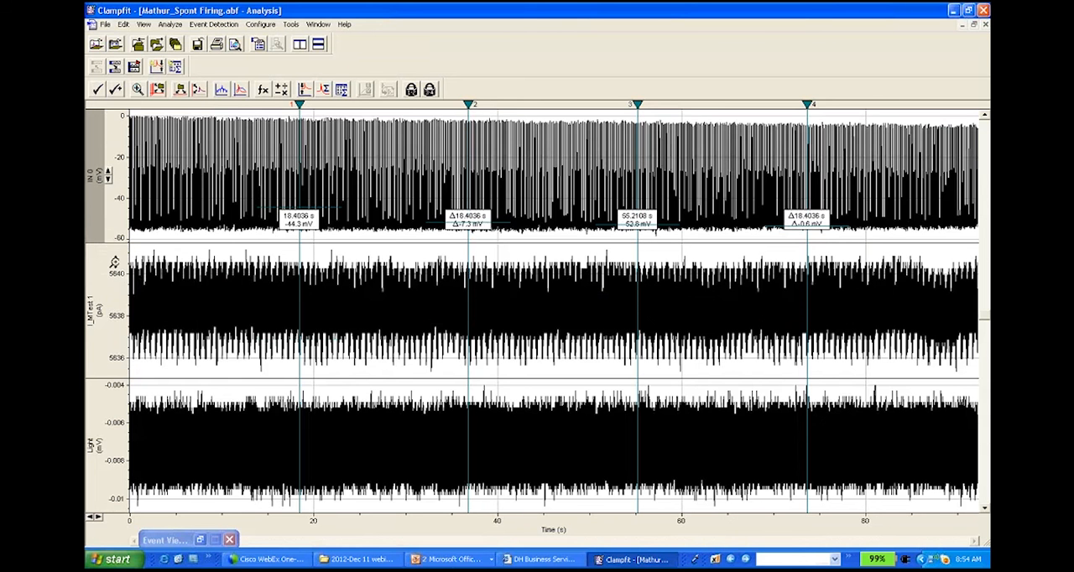
pyautogui.rightClick(122, 267)
pyautogui.click(138, 268)
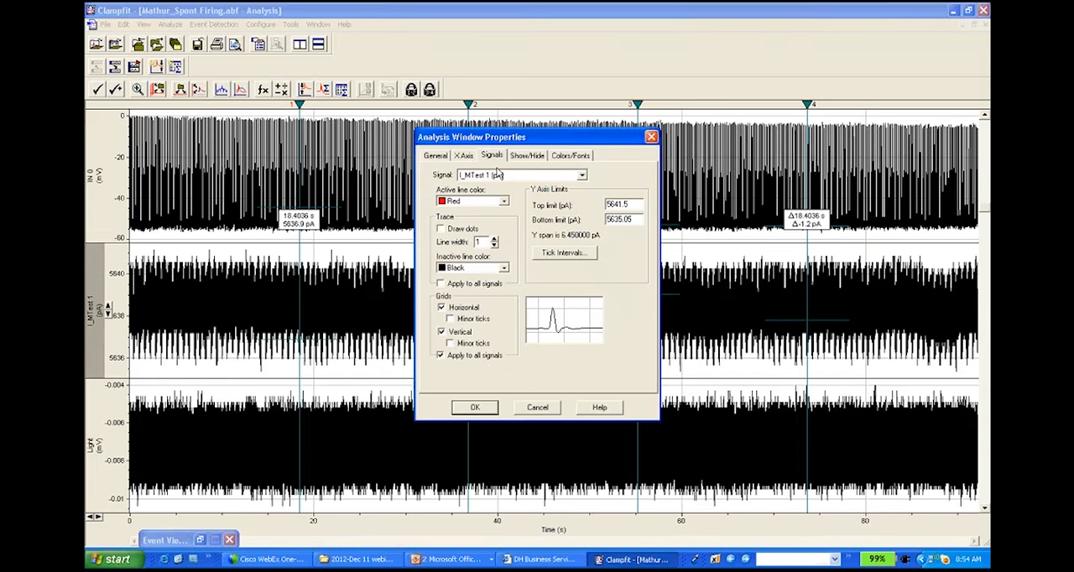
pyautogui.click(528, 156)
pyautogui.click(528, 247)
pyautogui.doubleClick(561, 194)
pyautogui.doubleClick(561, 194)
pyautogui.click(475, 407)
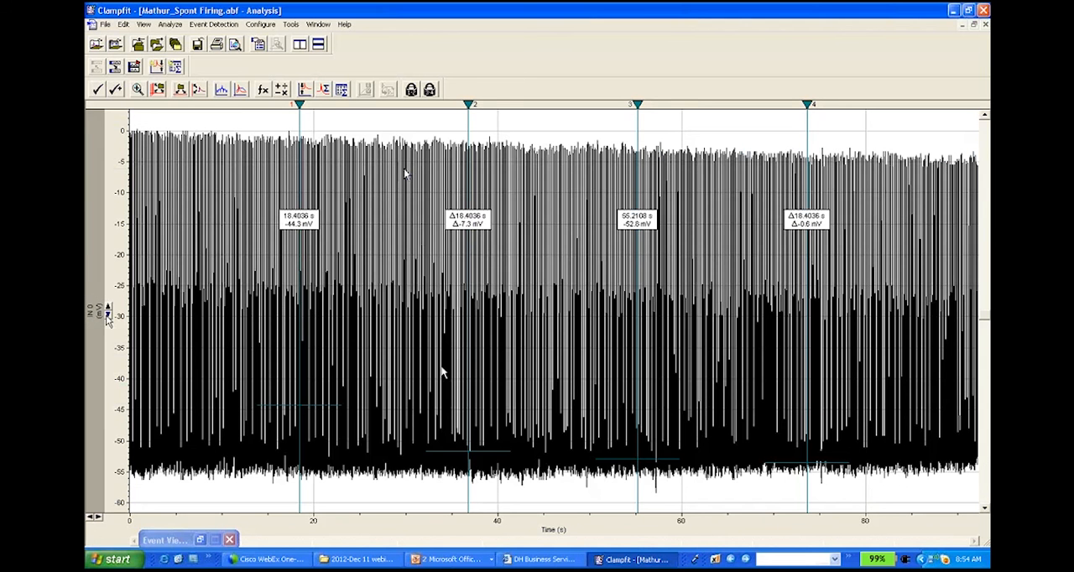
pyautogui.click(108, 317)
# Step: Place cursor 1 at exactly 21 s and cursor 2 at exactly 22 s
pyautogui.rightClick(300, 104)
pyautogui.click(348, 110)
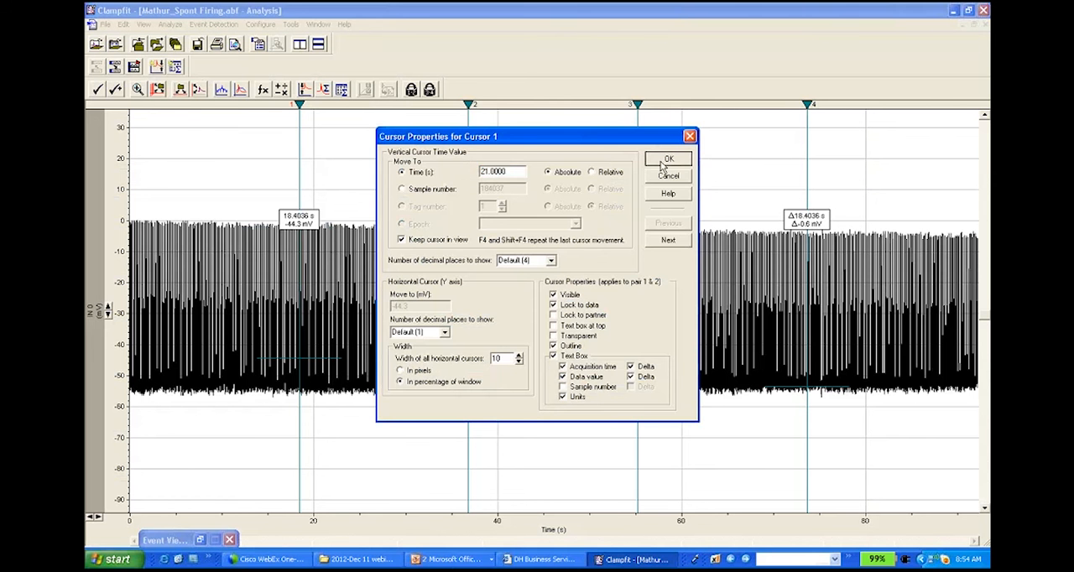
pyautogui.write('21')
pyautogui.press('Return')
pyautogui.rightClick(470, 106)
pyautogui.click(515, 113)
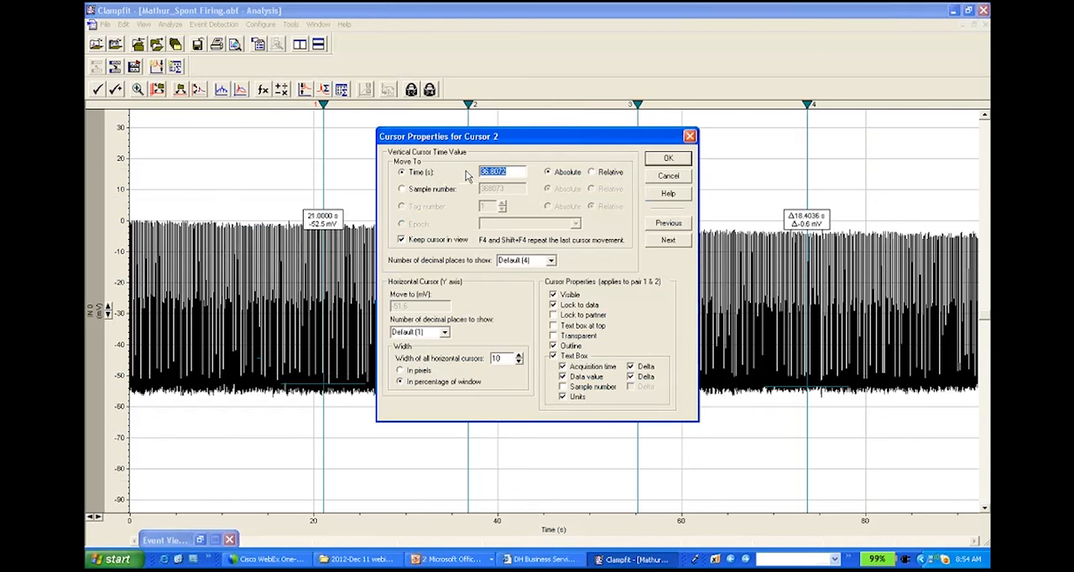
pyautogui.write('22')
pyautogui.press('Return')
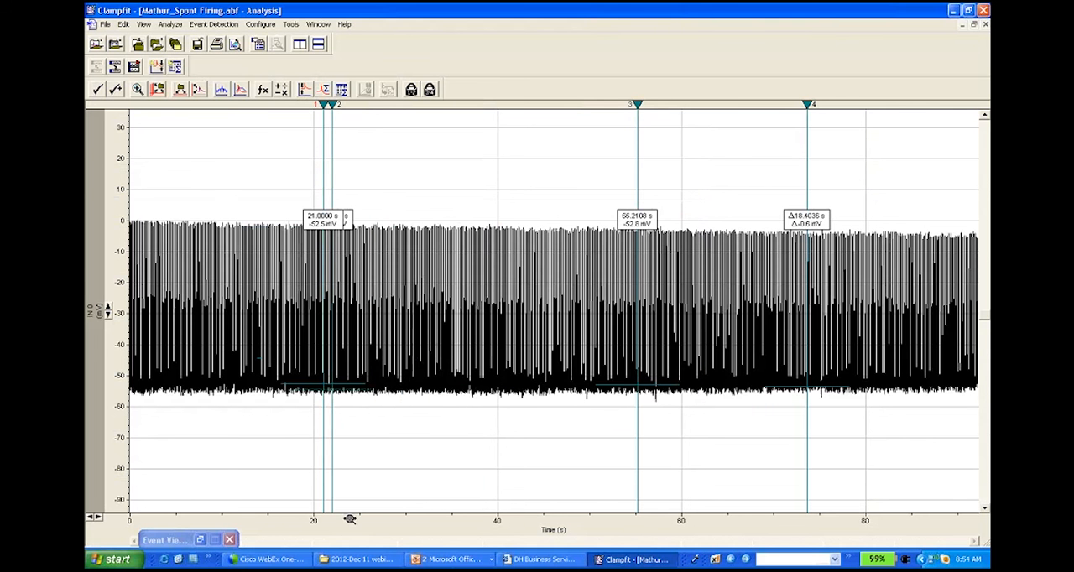
# Step: Try a threshold event search between cursors 1 and 2 with the baseline at -72.62 mV and a 72.61 mV trigger
pyautogui.moveTo(350, 520); pyautogui.dragTo(298, 520)
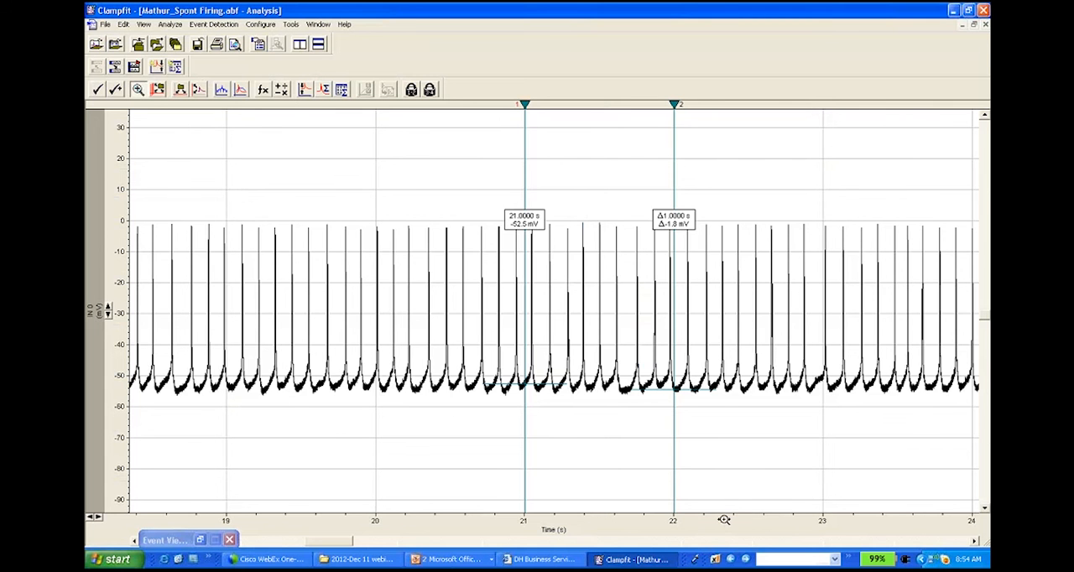
pyautogui.moveTo(718, 520); pyautogui.dragTo(476, 520)
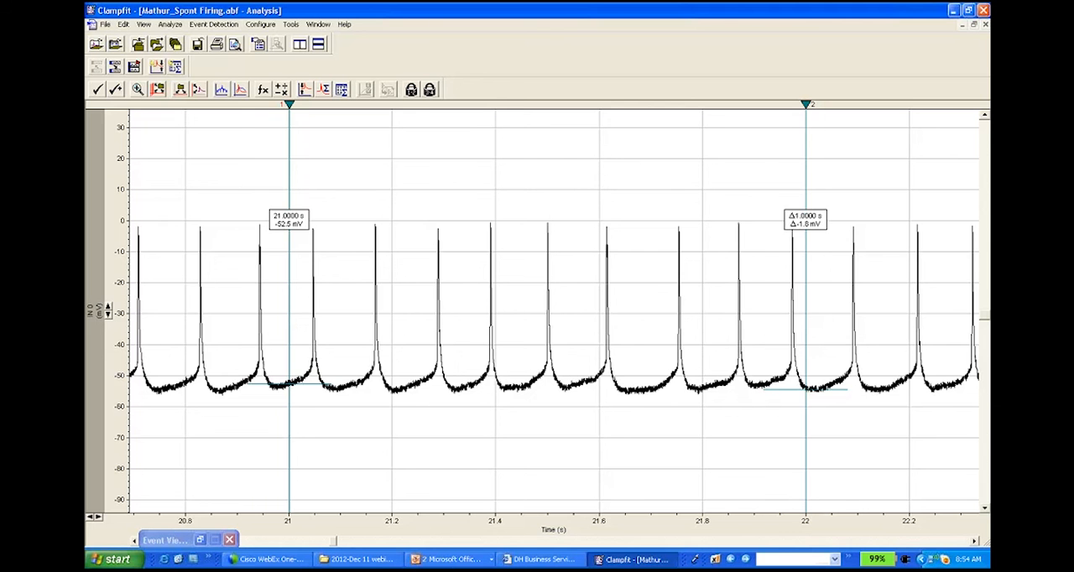
pyautogui.click(214, 25)
pyautogui.click(227, 64)
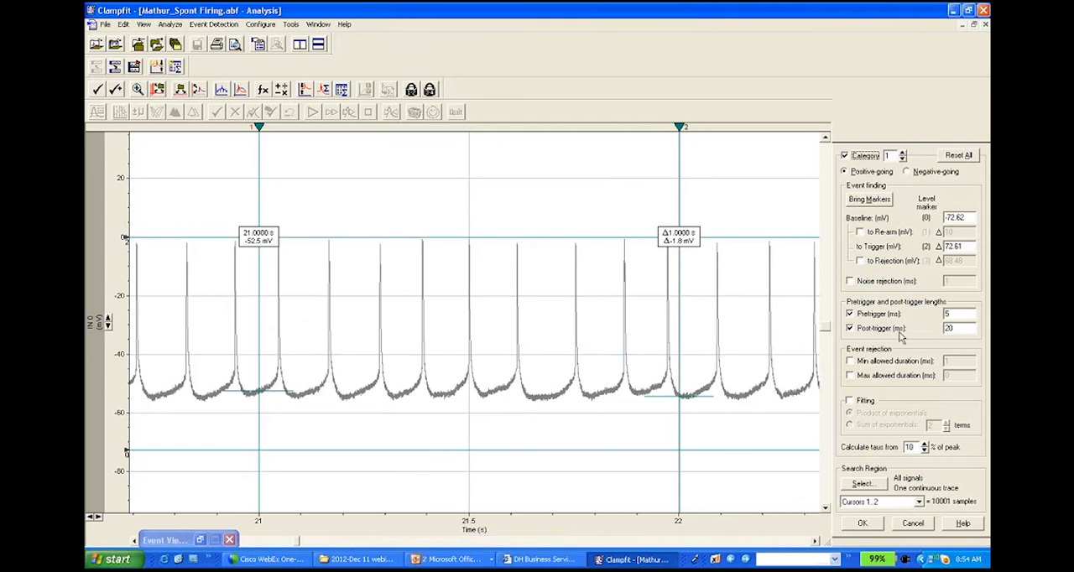
pyautogui.click(868, 527)
pyautogui.click(542, 310)
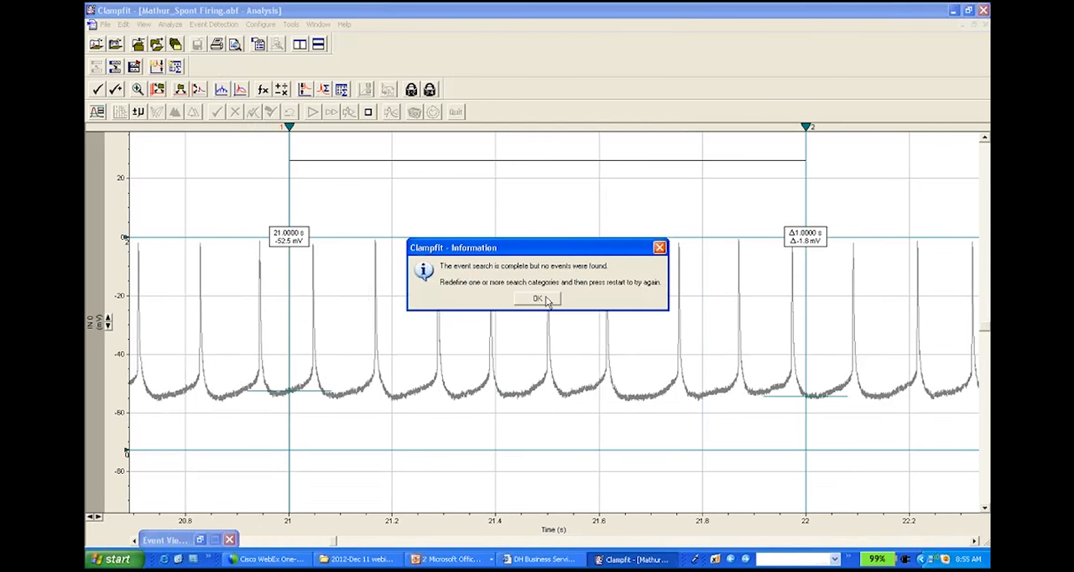
pyautogui.click(541, 300)
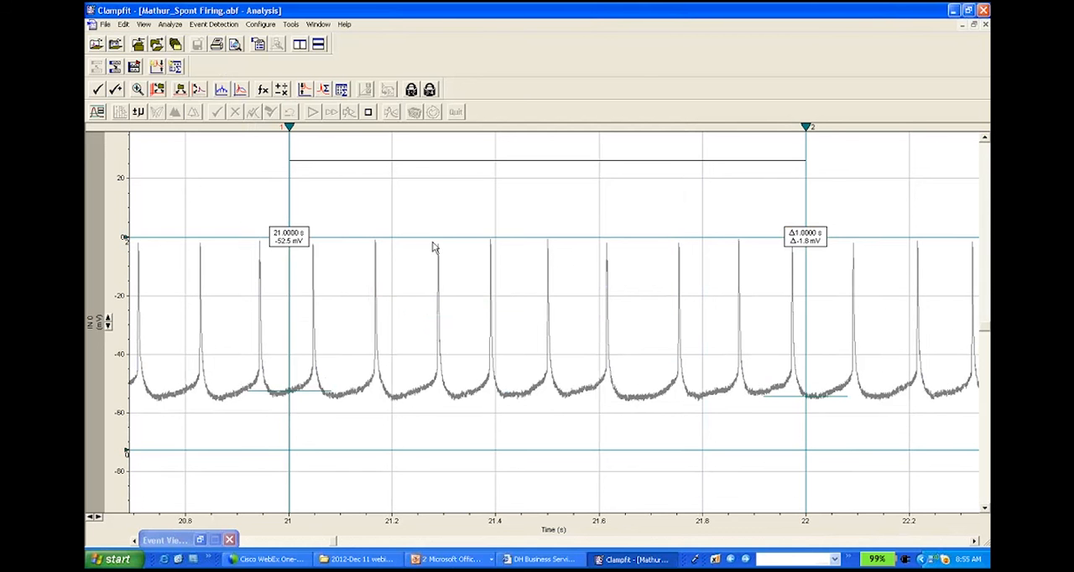
# Step: Redefine the event search with the baseline at about -54.56 mV and the trigger about 38.03 mV above it, and restart the search
pyautogui.click(98, 113)
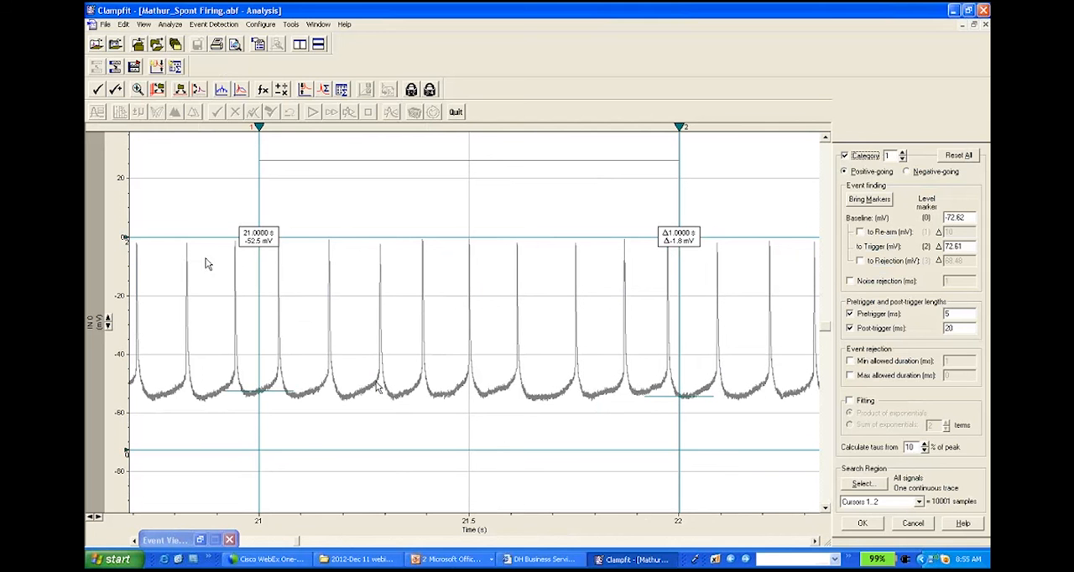
pyautogui.click(858, 201)
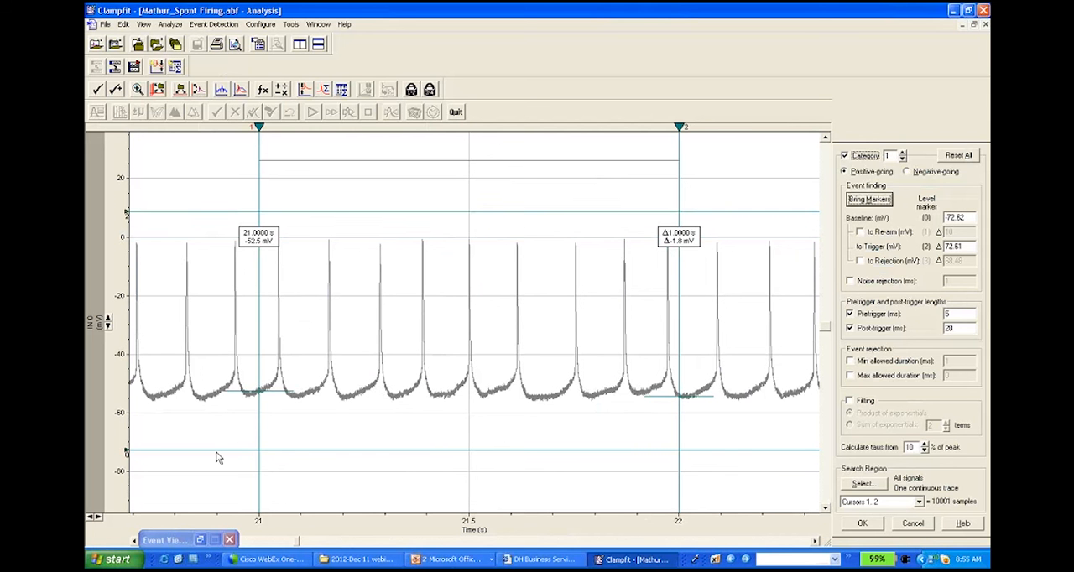
pyautogui.moveTo(186, 214); pyautogui.dragTo(198, 294)
pyautogui.moveTo(146, 446); pyautogui.dragTo(147, 397)
pyautogui.moveTo(142, 290)
pyautogui.mouseDown()
pyautogui.moveTo(175, 277)
pyautogui.moveTo(174, 286)
pyautogui.mouseUp()
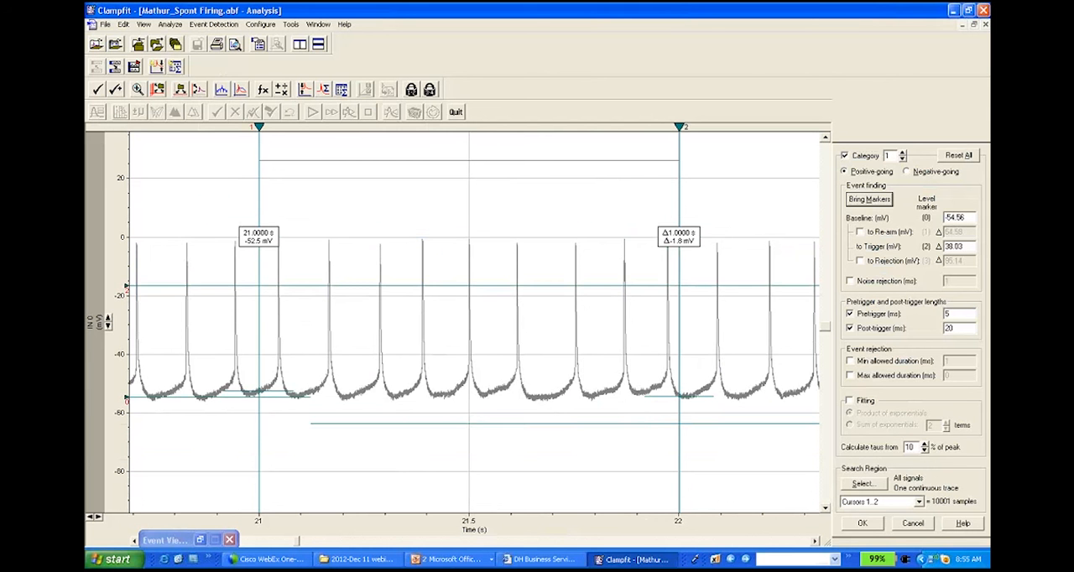
pyautogui.click(868, 526)
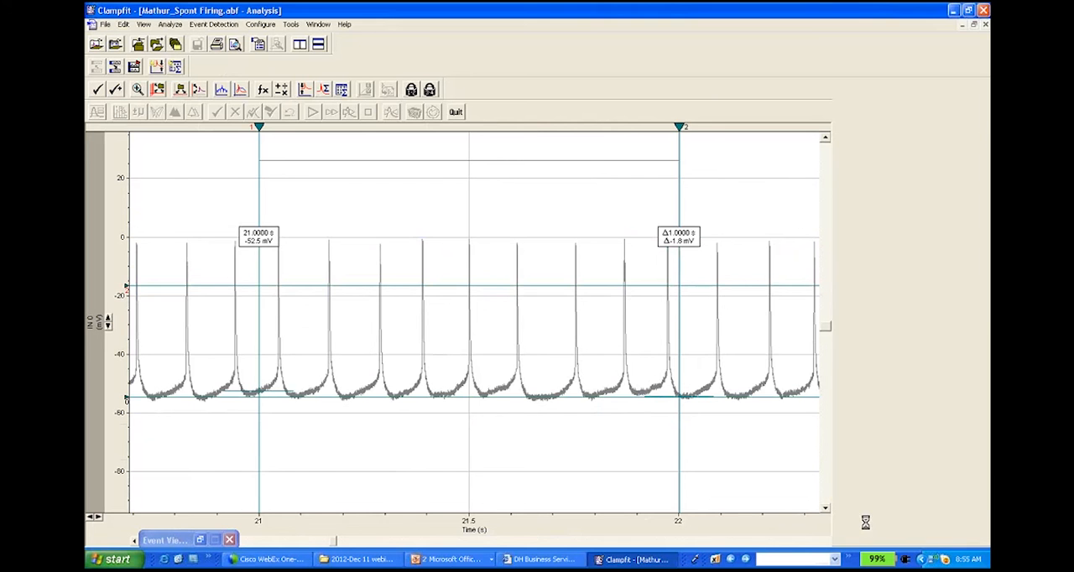
# Step: Classify the detected spikes: accept the first two, reject the next two, suppress the following two, and accept and tag the last three
pyautogui.click(538, 304)
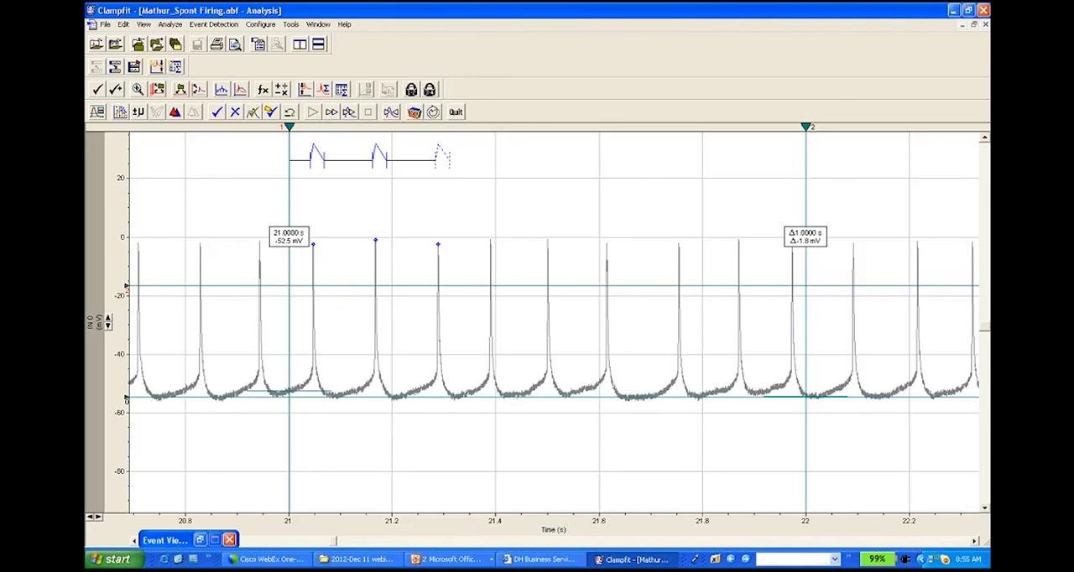
pyautogui.click(237, 113)
pyautogui.click(236, 112)
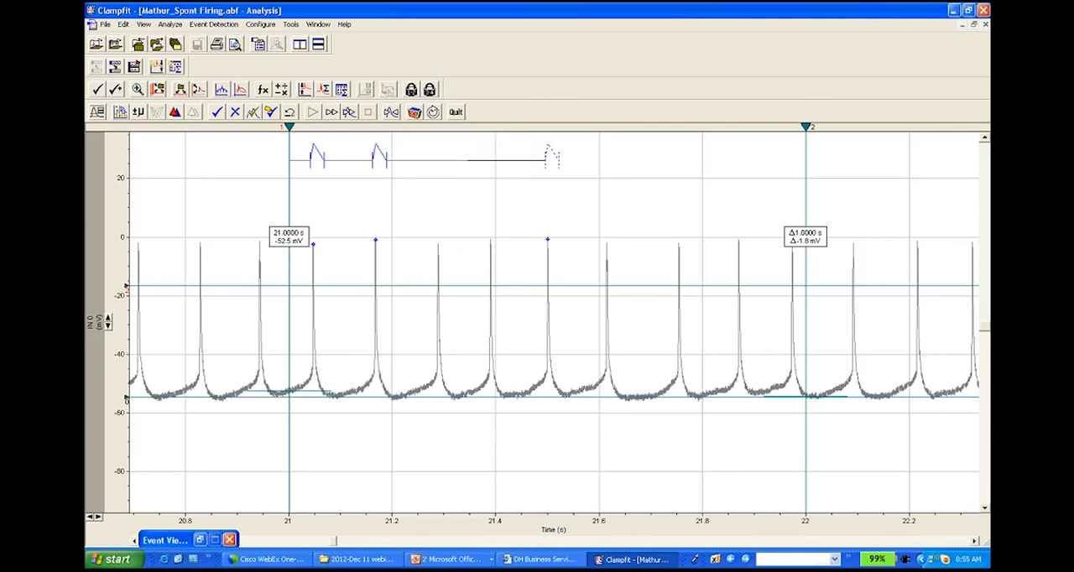
pyautogui.click(253, 112)
pyautogui.click(254, 112)
pyautogui.moveTo(806, 237); pyautogui.dragTo(805, 184)
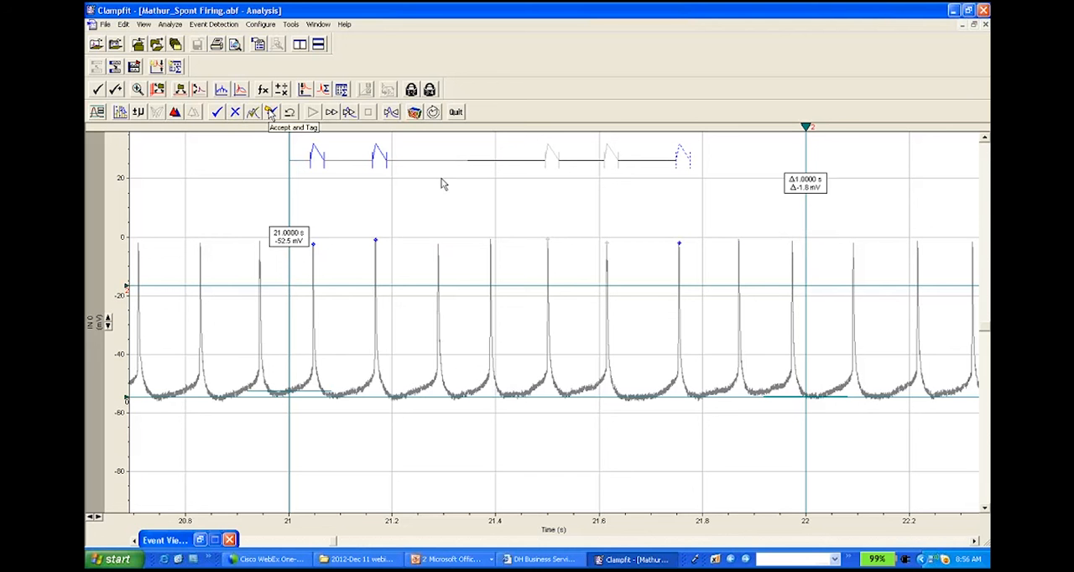
pyautogui.click(270, 112)
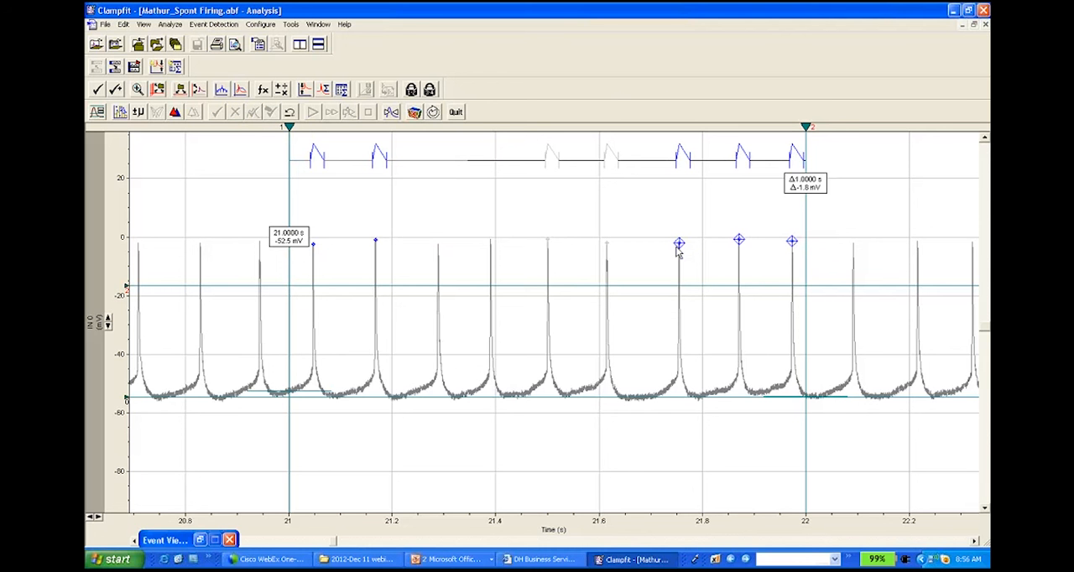
# Step: Check the state codes of the detected events in the results sheet and return to the Mathur_Spont Firing.abf recording
pyautogui.click(318, 24)
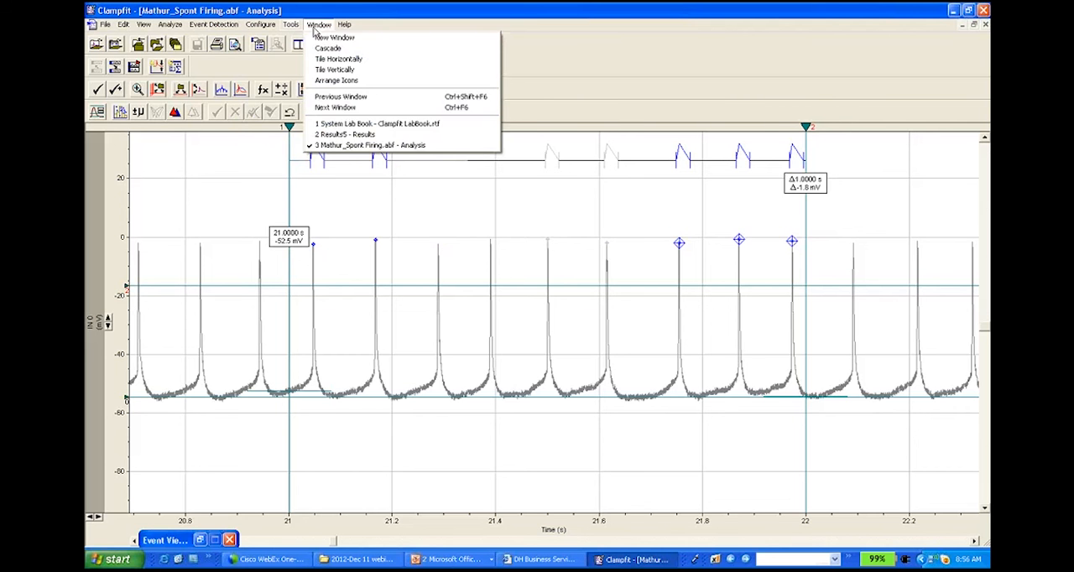
pyautogui.click(346, 110)
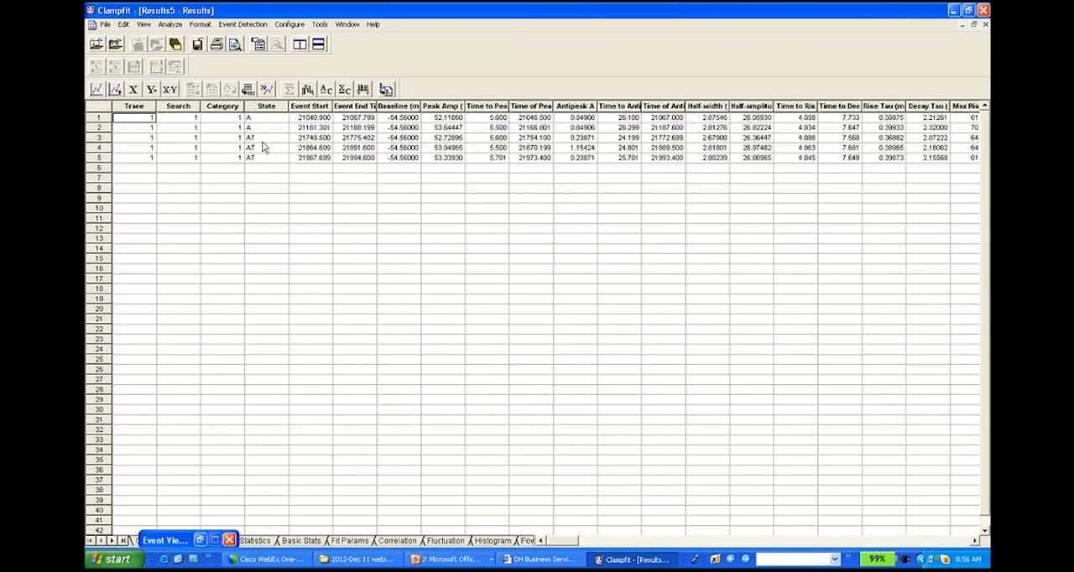
pyautogui.click(346, 24)
pyautogui.click(370, 149)
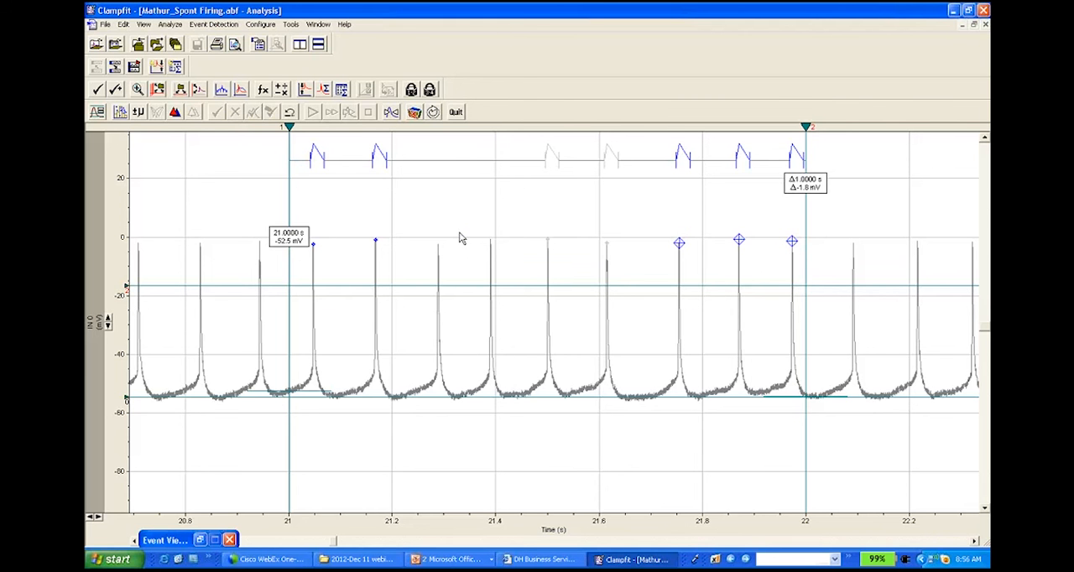
# Step: Show the suppressed events alongside the accepted and tagged ones in the Results5 events sheet
pyautogui.click(318, 24)
pyautogui.click(336, 134)
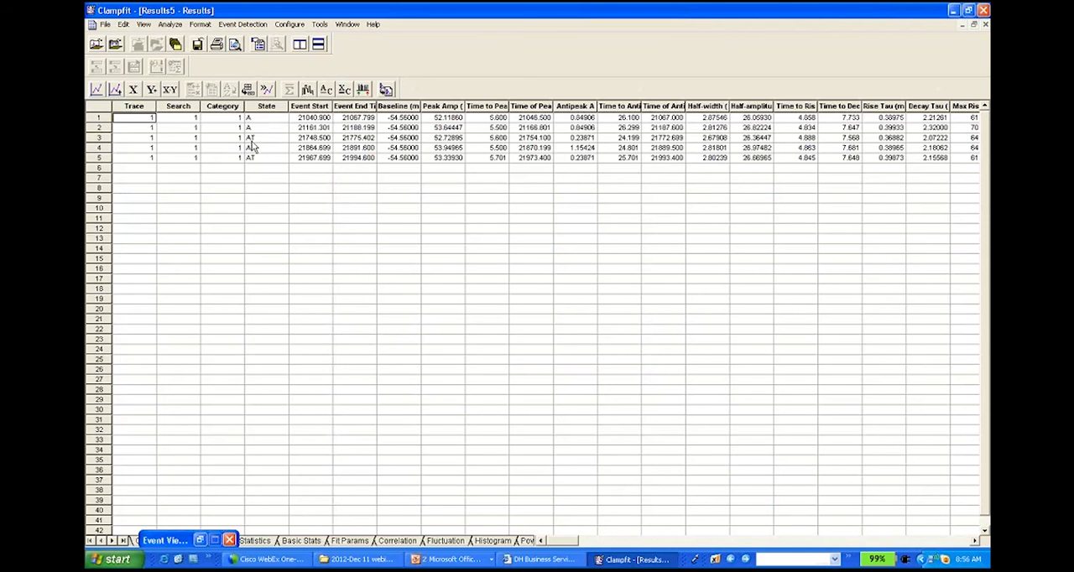
pyautogui.click(241, 24)
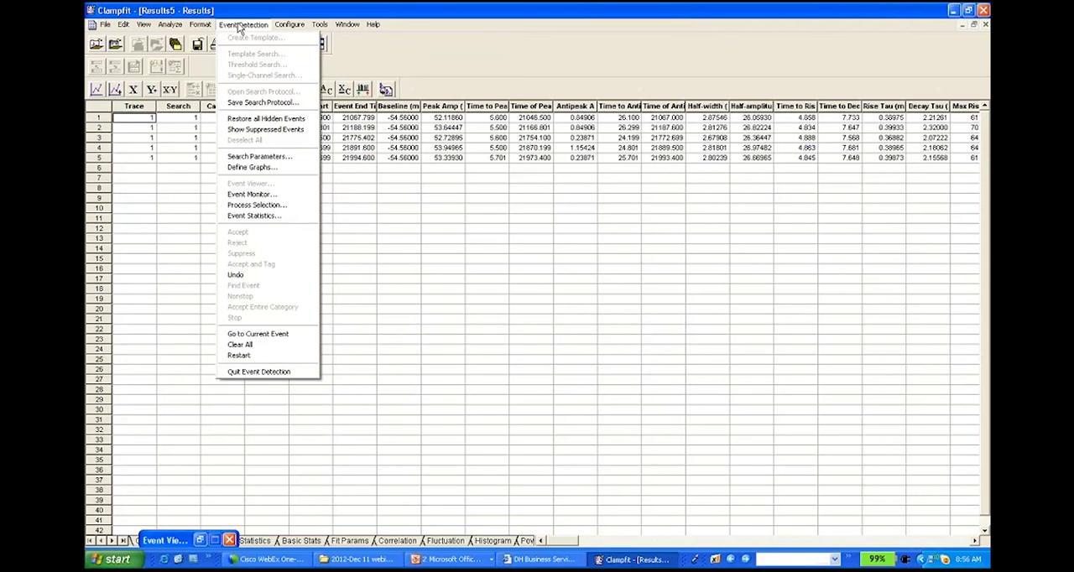
pyautogui.click(261, 130)
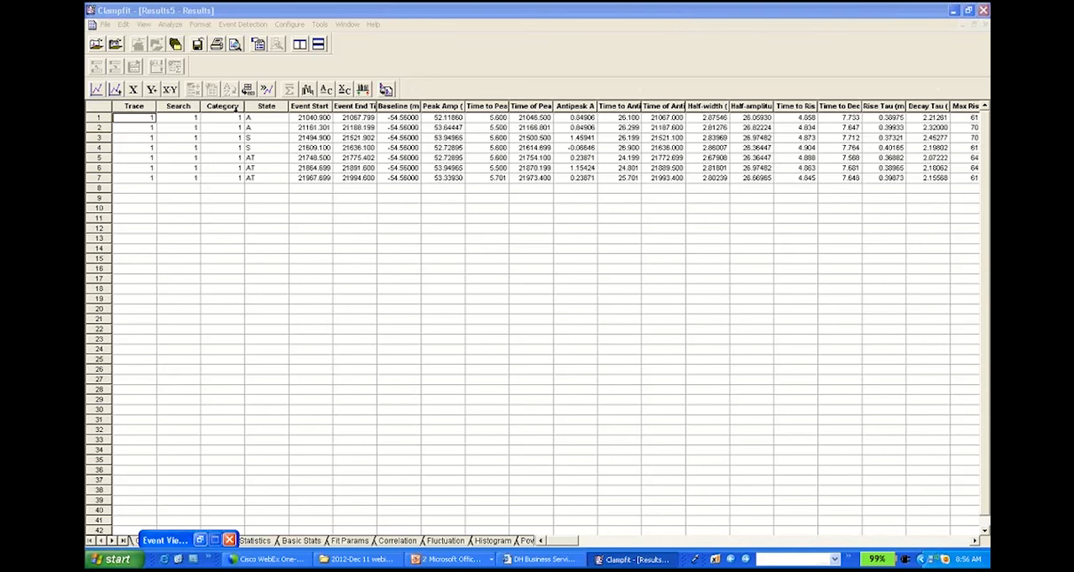
# Step: Review the event statistics for the detected spikes and close the summary
pyautogui.click(241, 25)
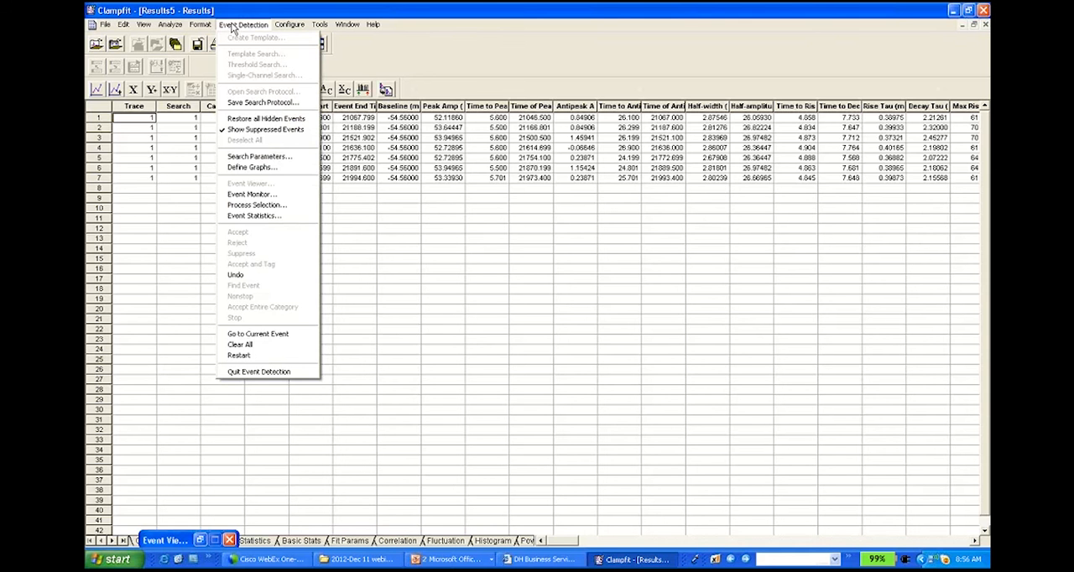
pyautogui.click(273, 217)
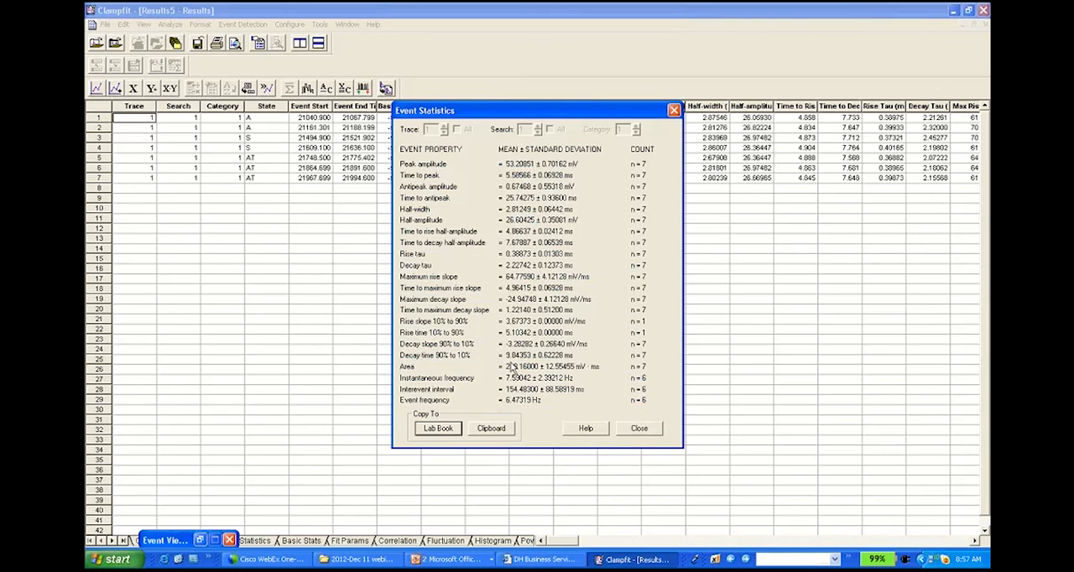
pyautogui.click(638, 429)
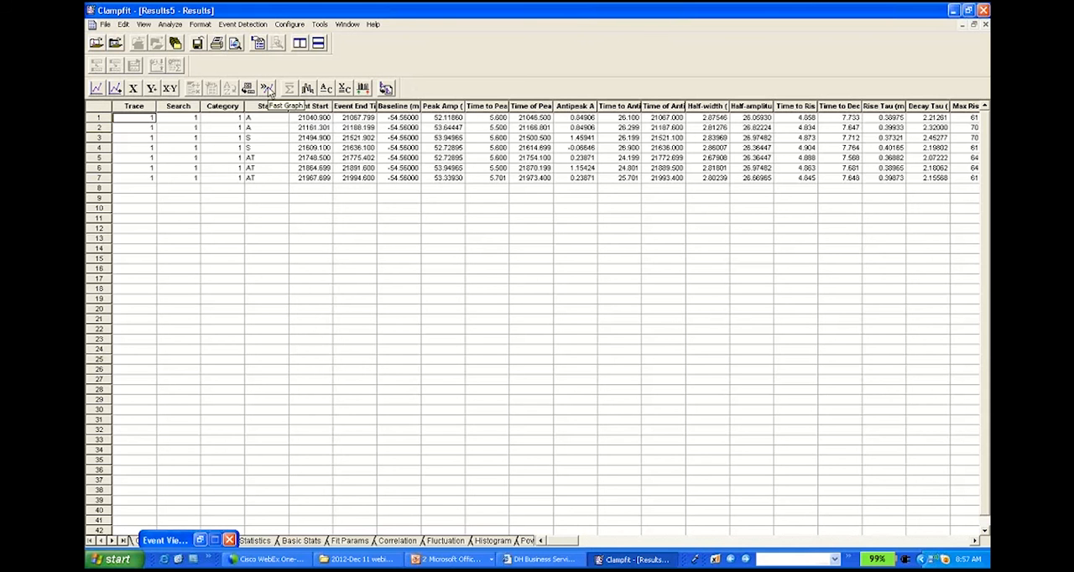
# Step: Create a new Fast Graph scatter plot with Time of Peak (ms) on X and Peak Amp (mV) on Y
pyautogui.click(267, 89)
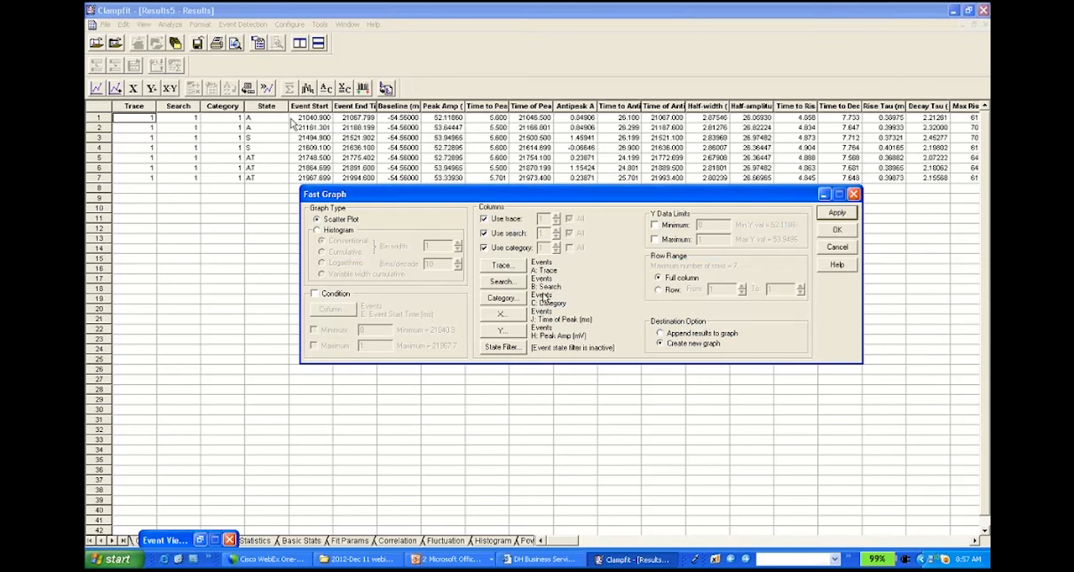
pyautogui.click(501, 316)
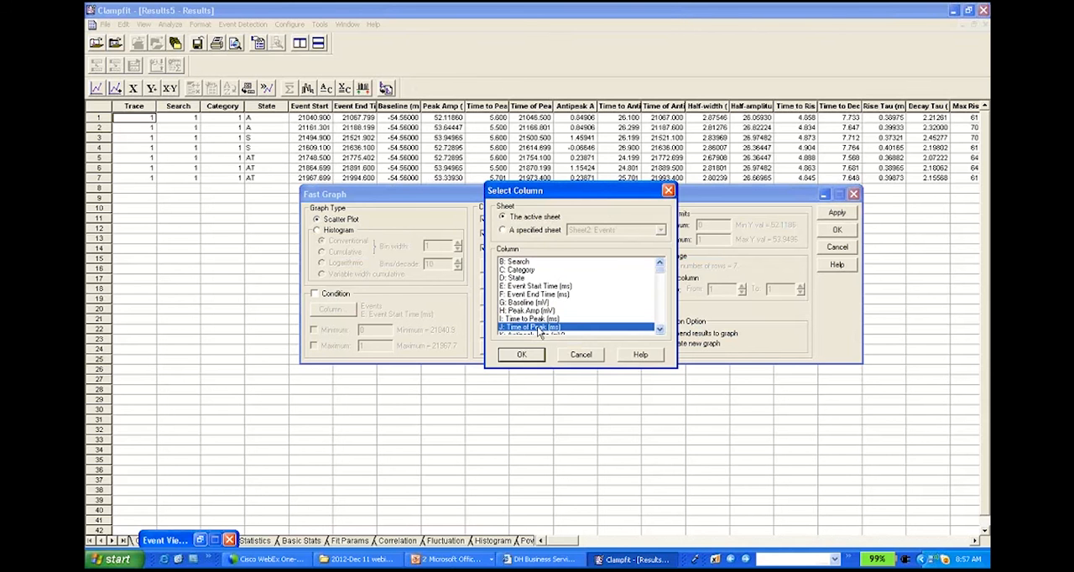
pyautogui.click(534, 356)
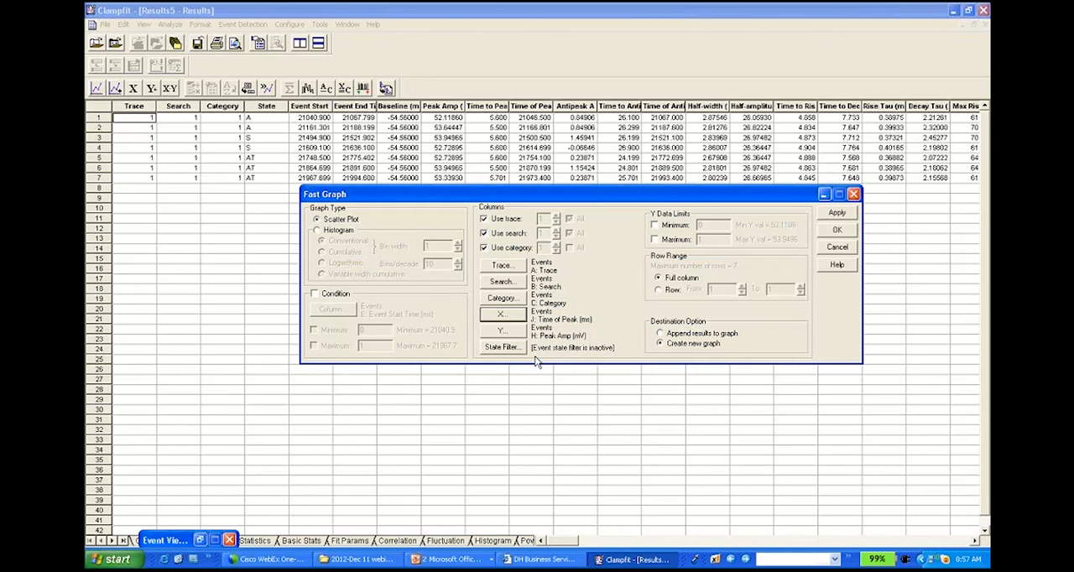
pyautogui.click(512, 333)
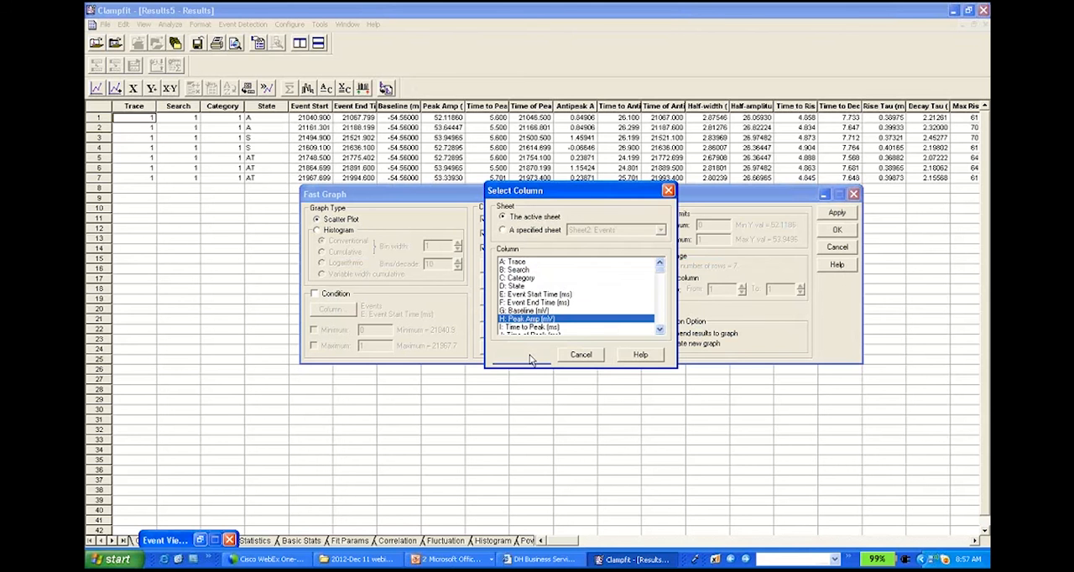
pyautogui.click(521, 354)
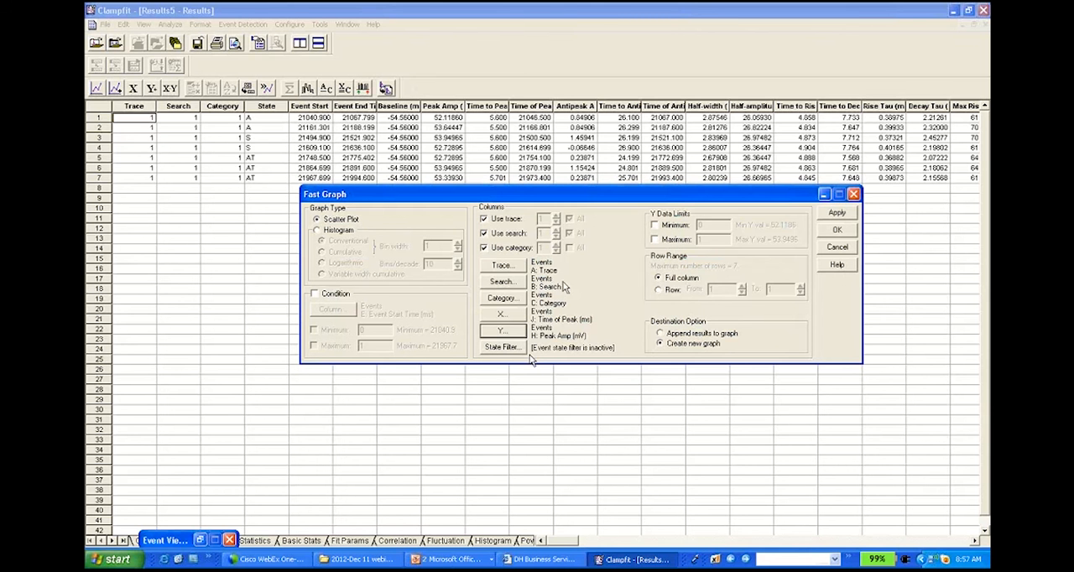
pyautogui.click(837, 230)
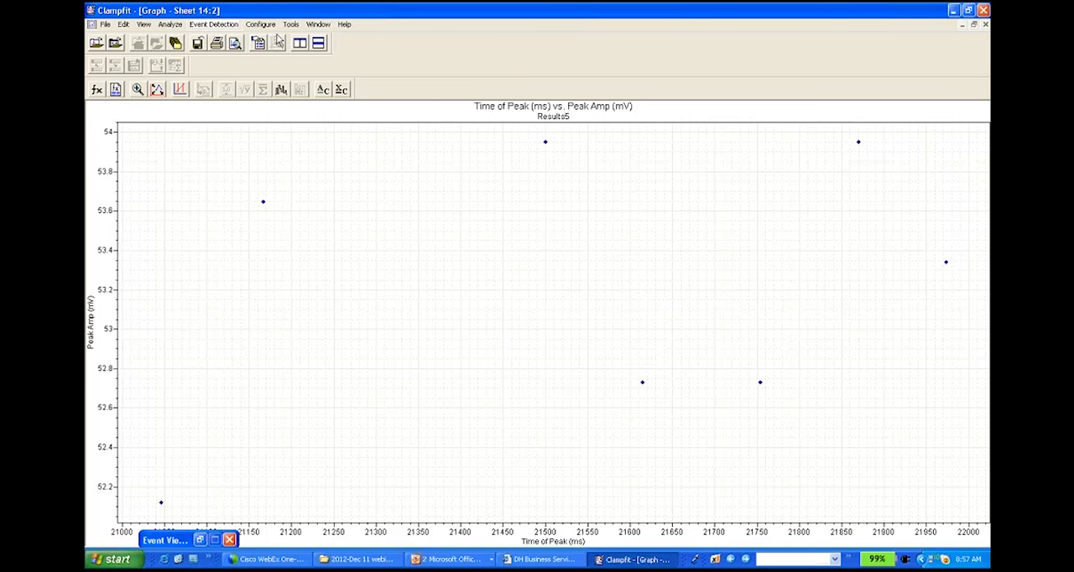
# Step: Return to the Mathur_Spont Firing.abf recording and look over the available event detection commands
pyautogui.click(318, 25)
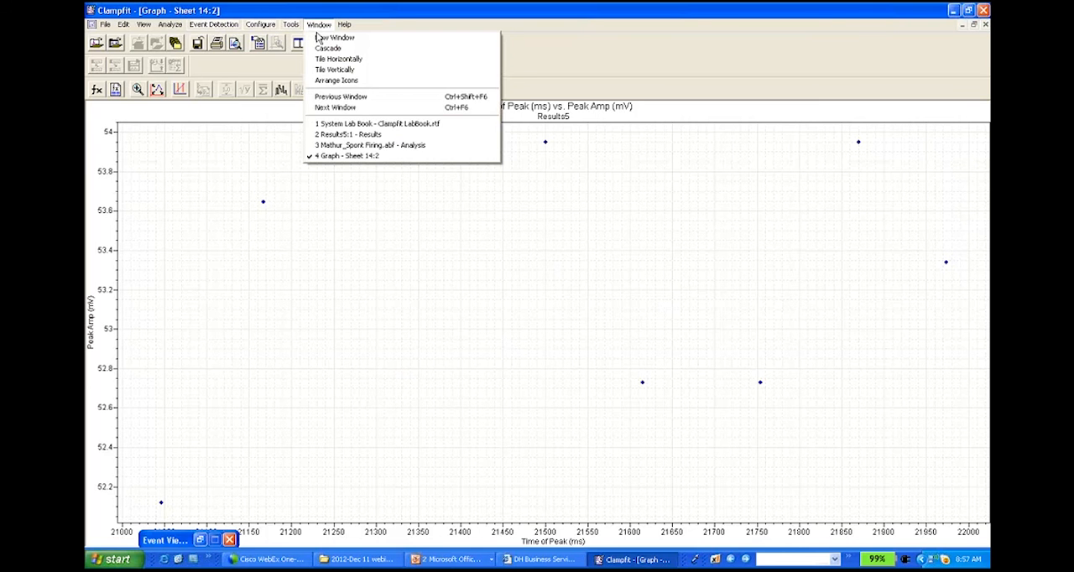
pyautogui.click(368, 145)
pyautogui.click(214, 25)
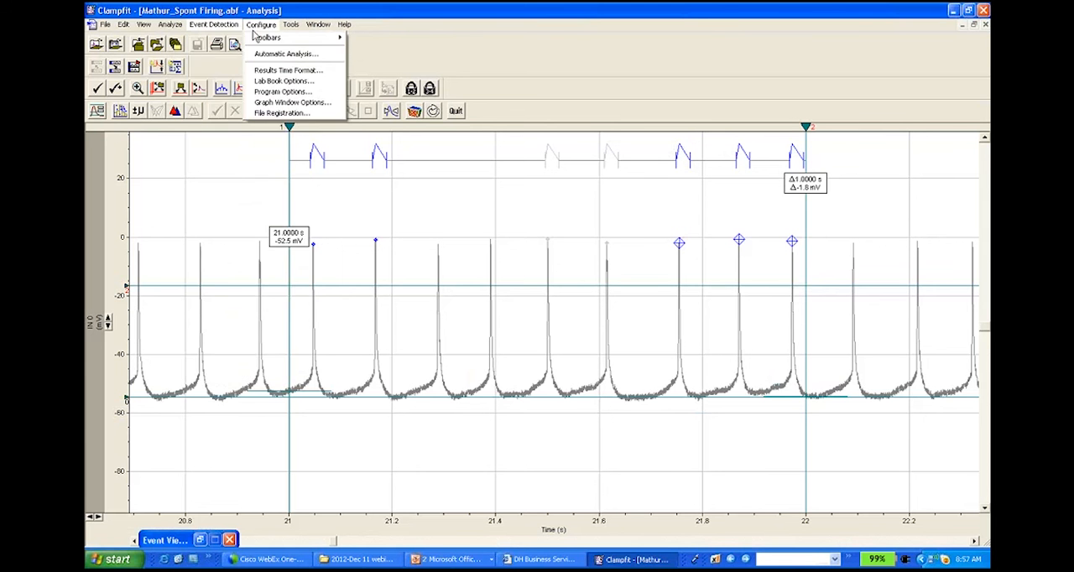
pyautogui.moveTo(186, 30)
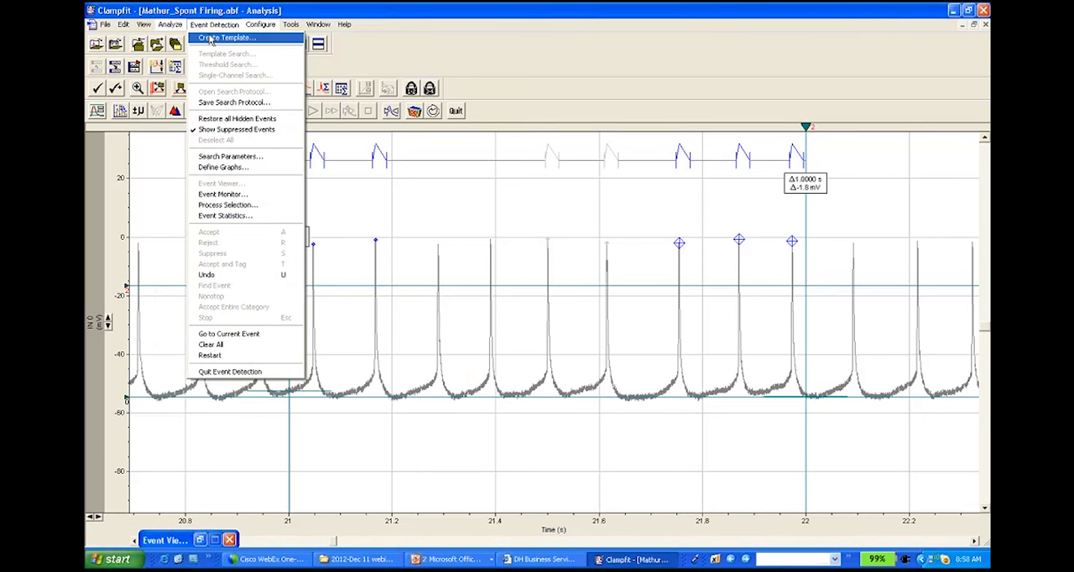
pyautogui.click(375, 196)
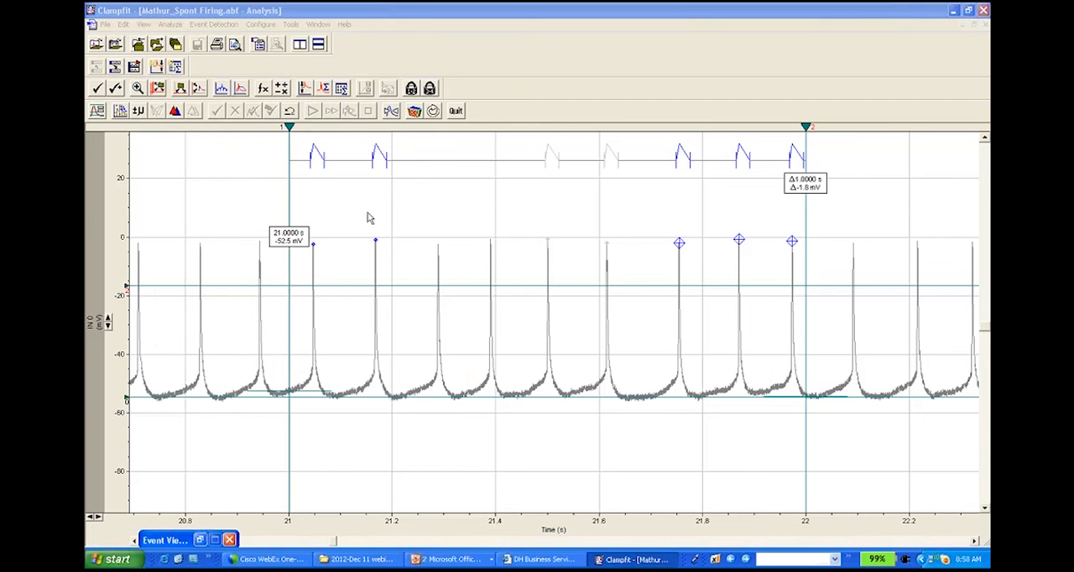
# Step: Switch to the PowerPoint file Action Potential Analysis in Clampfit.pptx, start its slide show from the Phase Plot slide and advance to the Summary slide
pyautogui.click(458, 560)
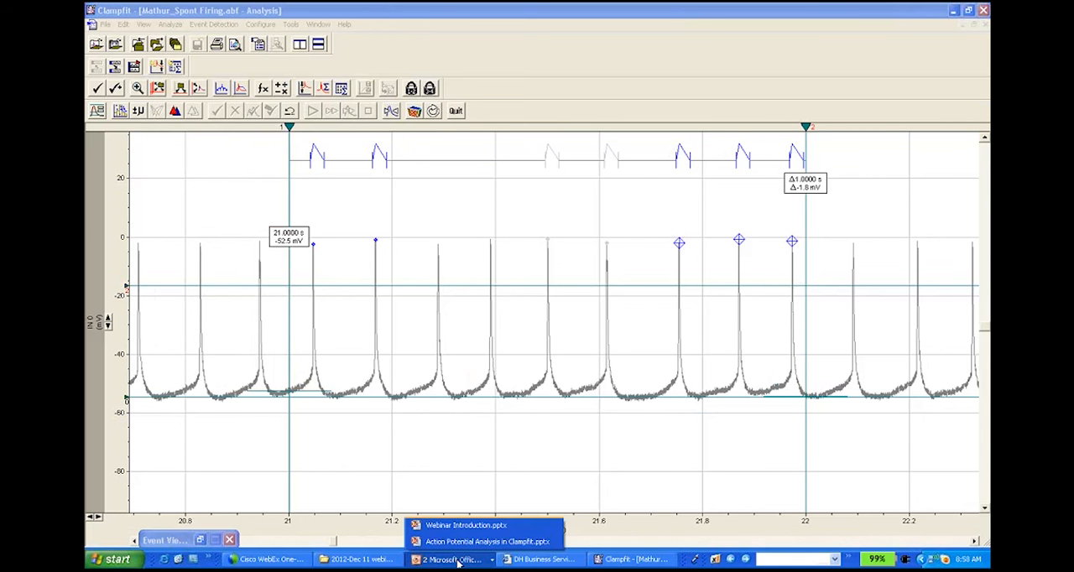
pyautogui.click(485, 541)
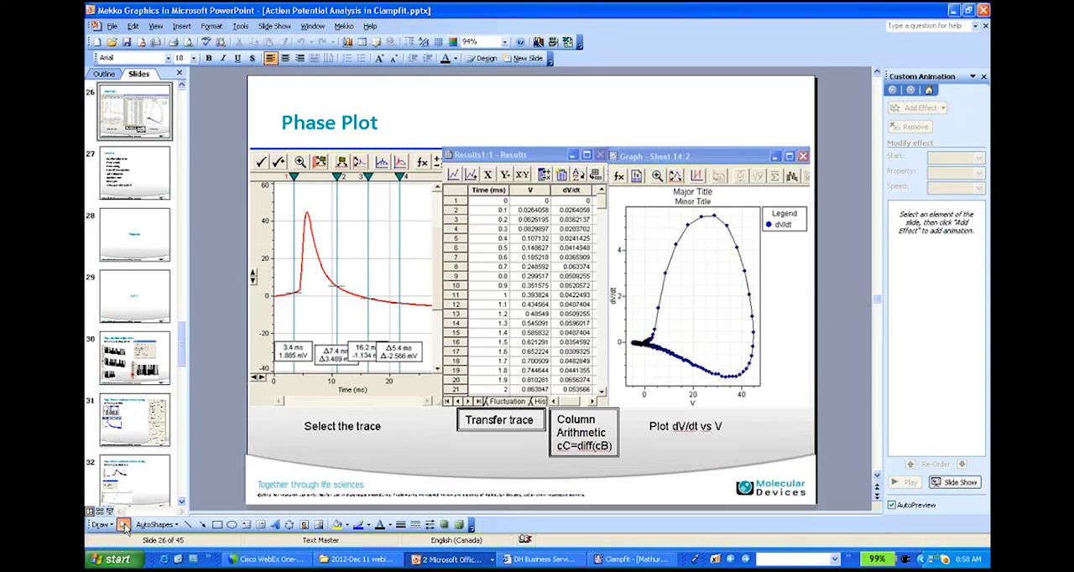
pyautogui.click(110, 511)
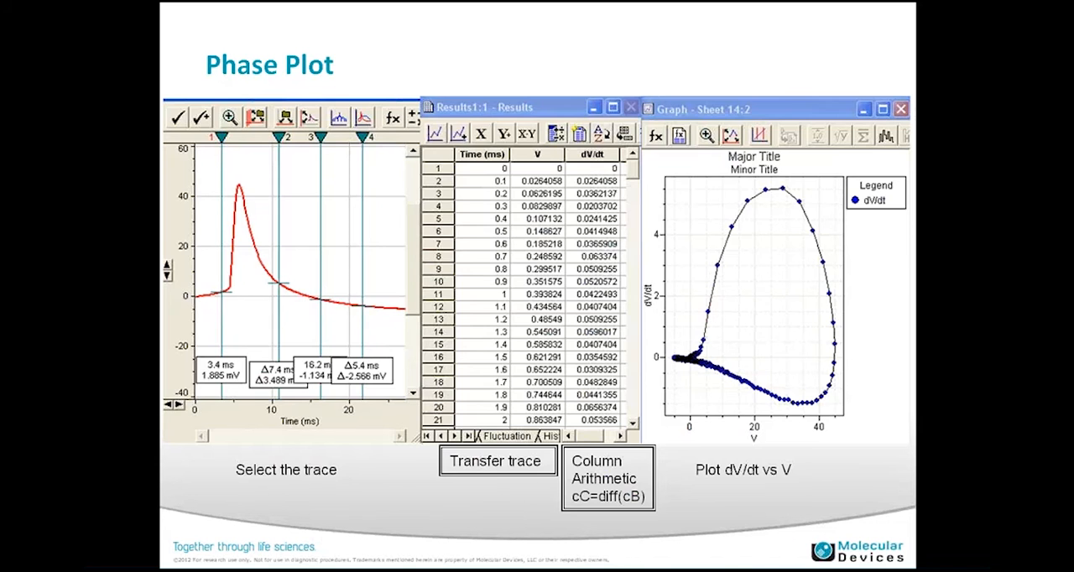
pyautogui.press('Right')
pyautogui.press('Right')
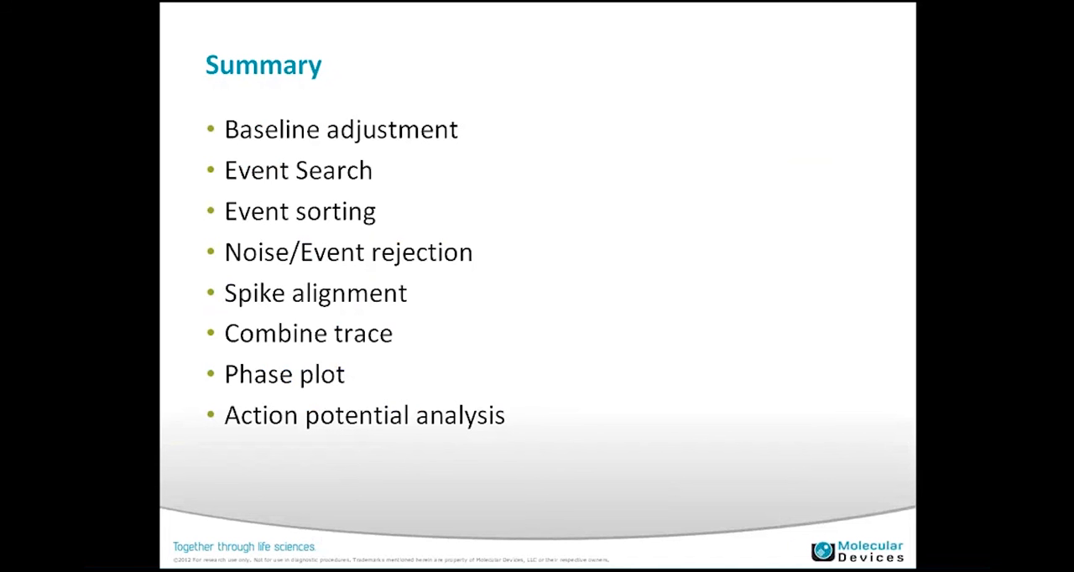
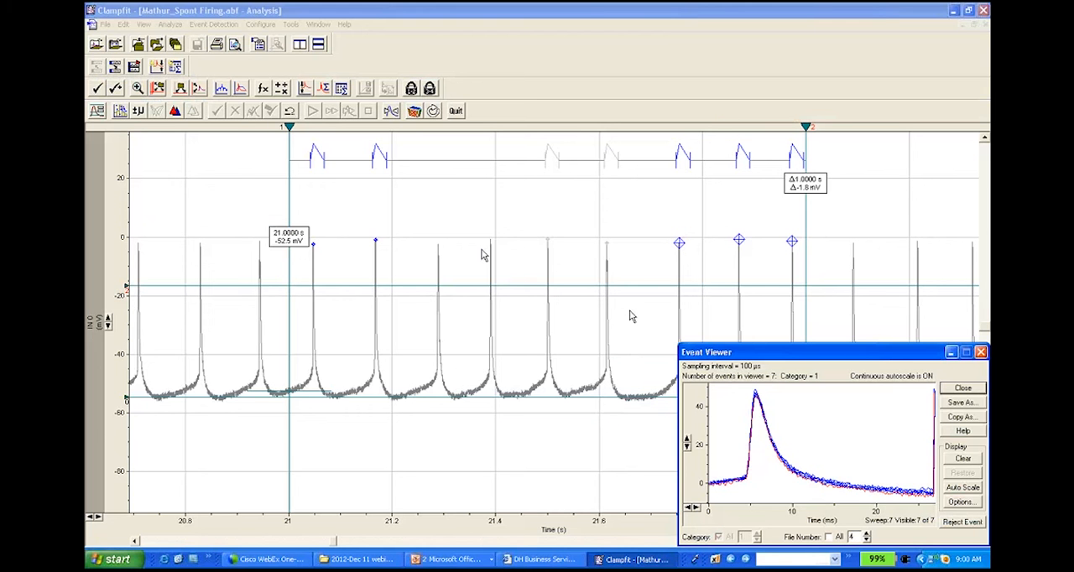
# Step: Close all open data and result windows, answering the save prompt for Results5
pyautogui.click(106, 24)
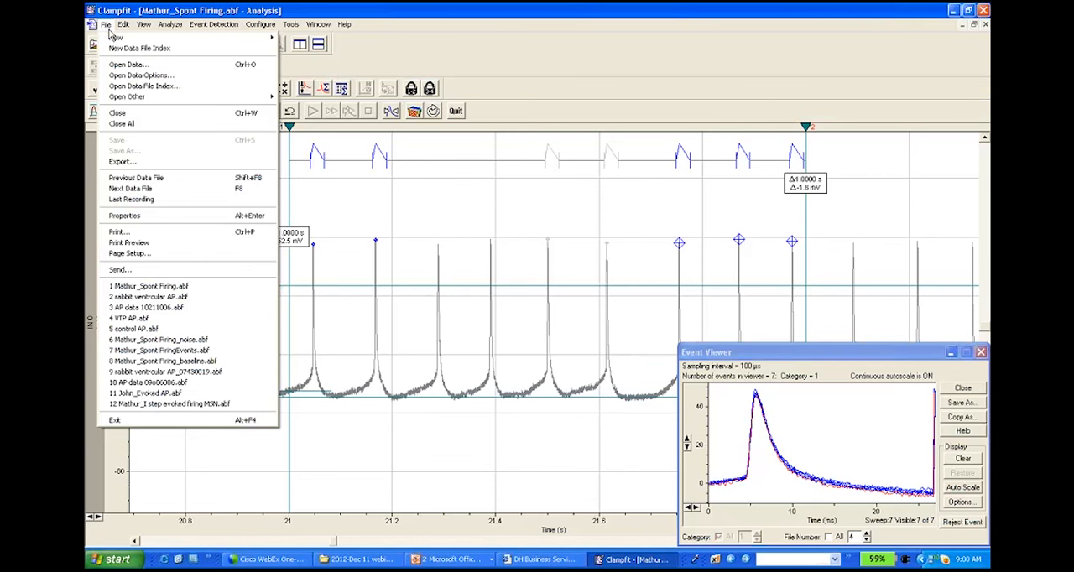
pyautogui.press('Escape')
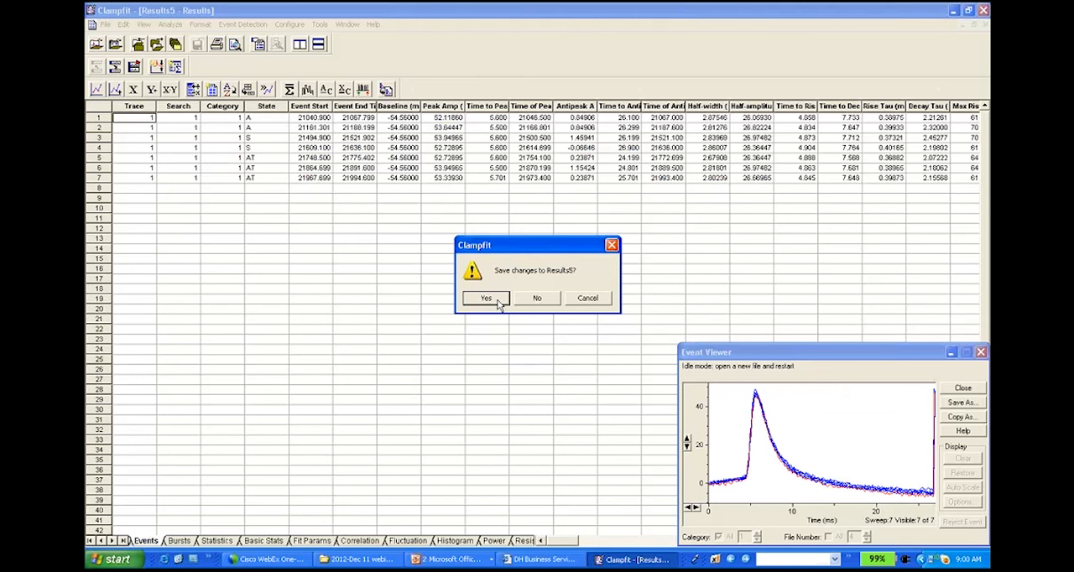
pyautogui.click(498, 304)
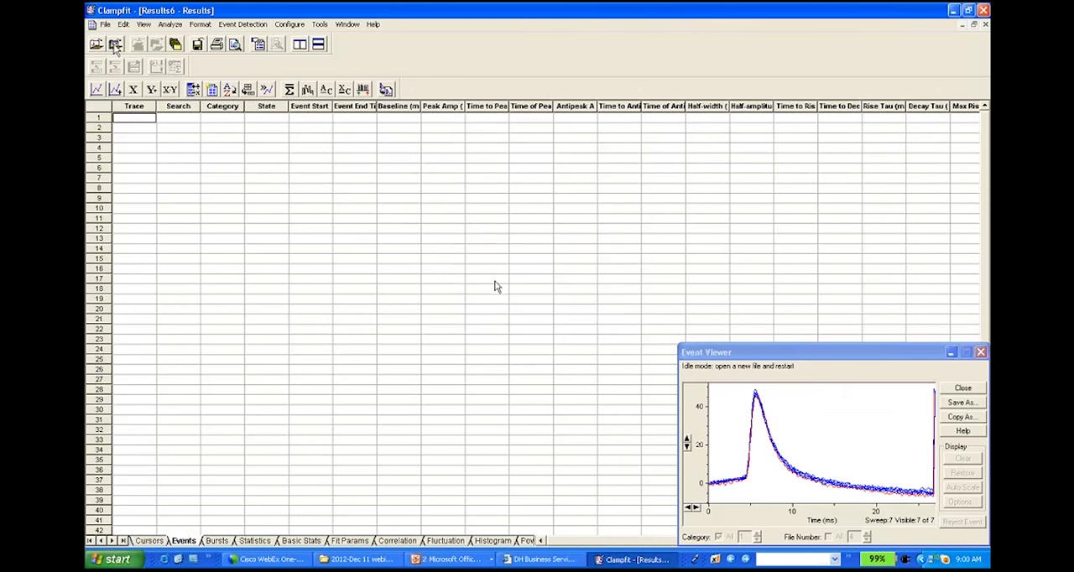
# Step: Open the recent recording AP data 10211006.abf and expand its voltage axis to a range of -250 to 250 mV
pyautogui.click(170, 24)
pyautogui.click(200, 25)
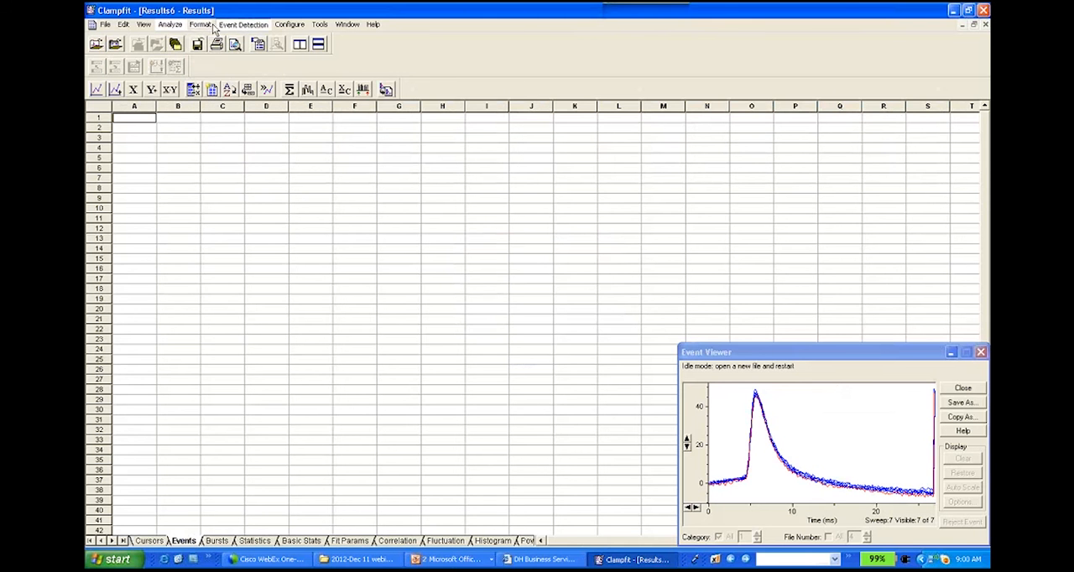
pyautogui.click(106, 24)
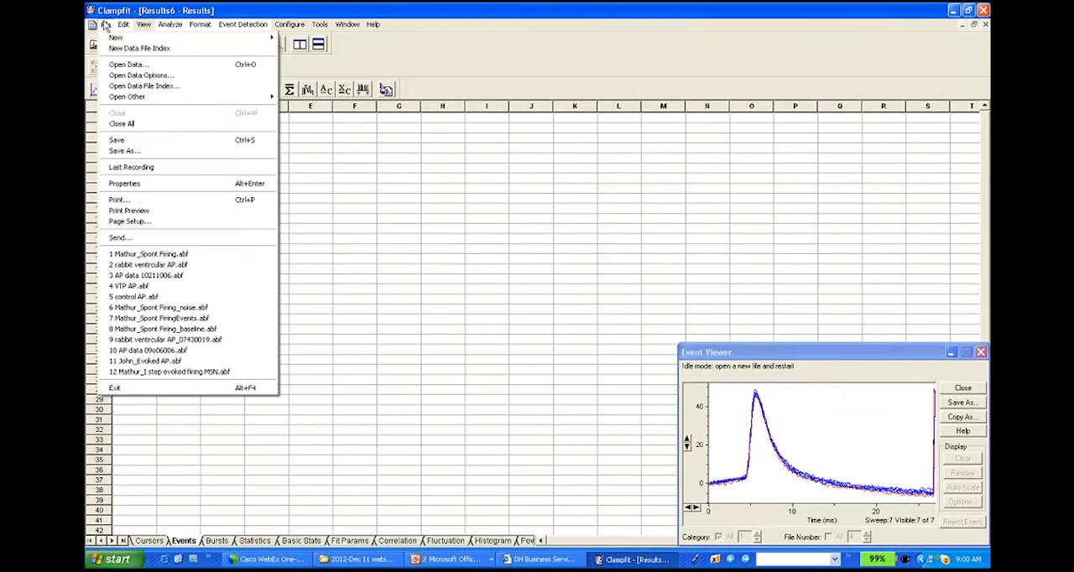
pyautogui.click(106, 25)
pyautogui.click(106, 24)
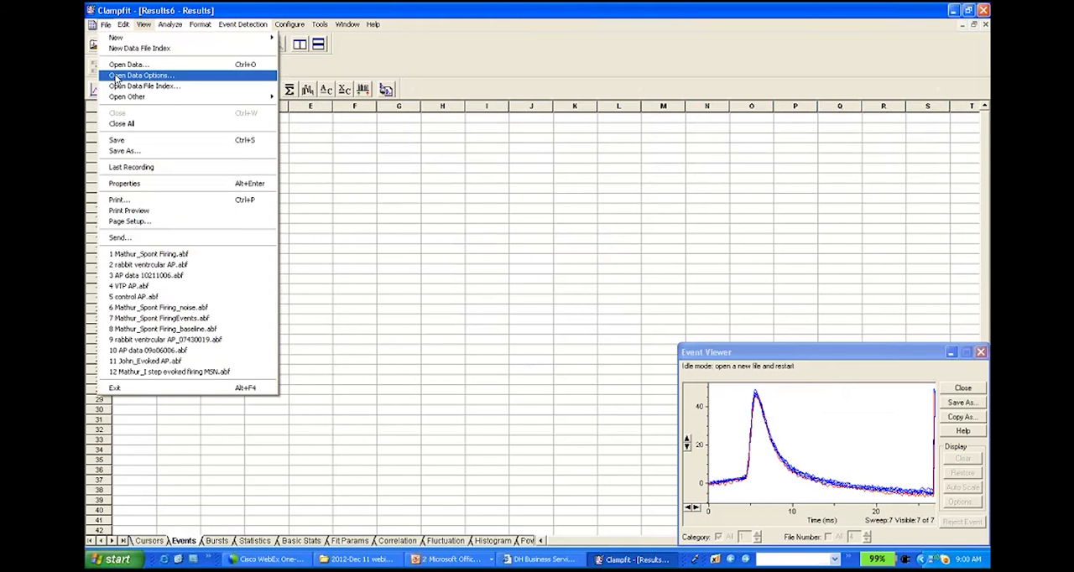
pyautogui.click(173, 280)
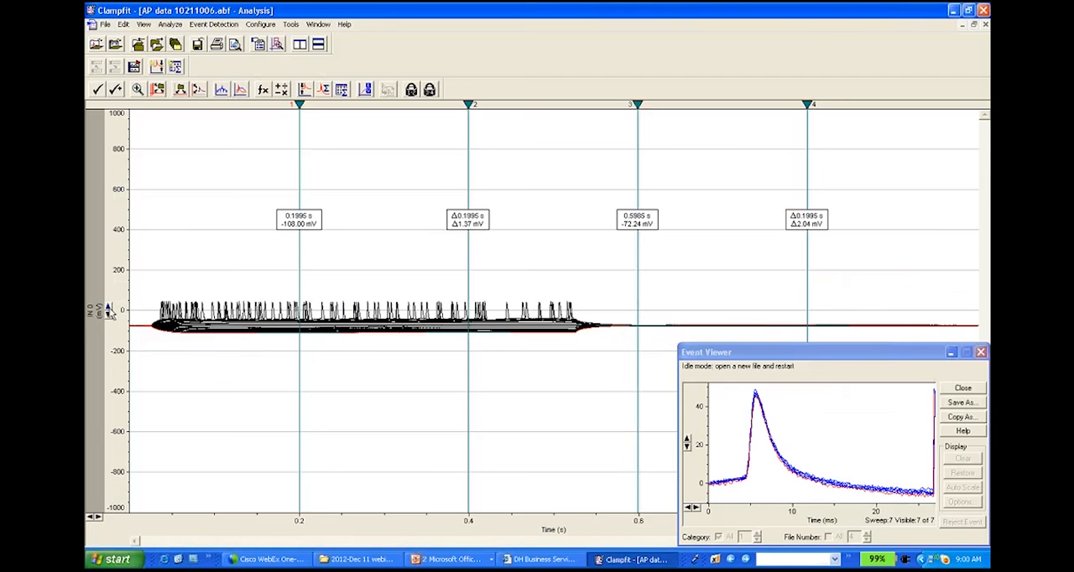
pyautogui.click(109, 308)
pyautogui.click(109, 308)
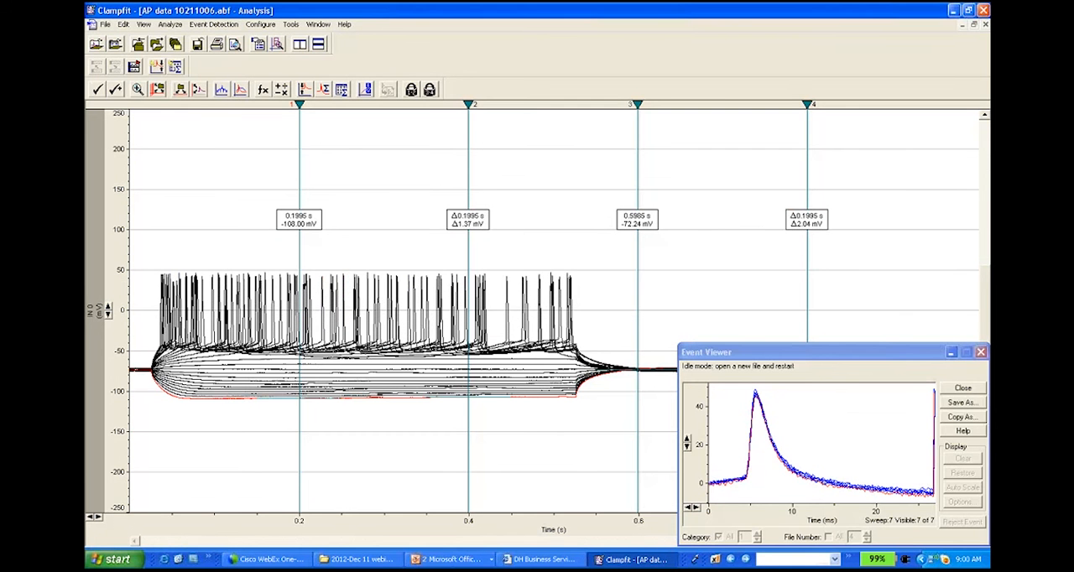
# Step: Minimise the Event Viewer, then place cursor 1 at about 0.017 s, cursor 2 at about 0.68 s and cursor 3 at about 0.71 s
pyautogui.click(214, 23)
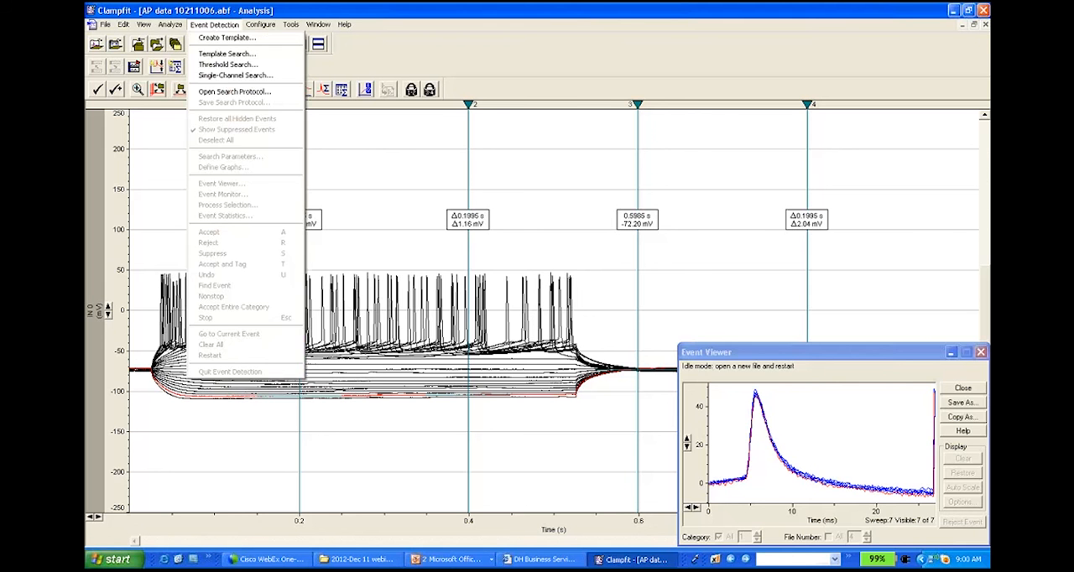
pyautogui.click(407, 140)
pyautogui.click(952, 354)
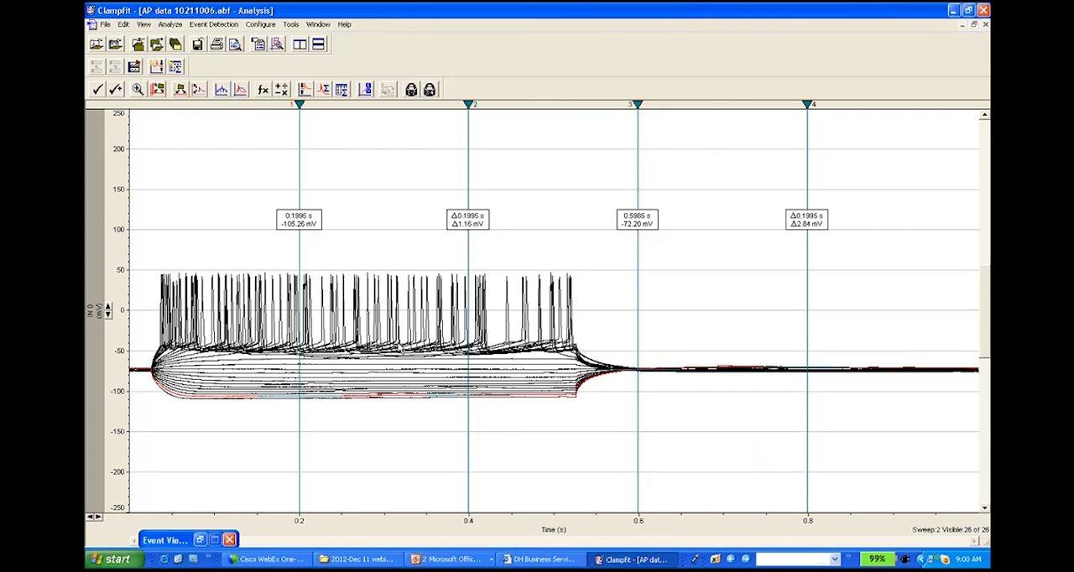
pyautogui.moveTo(299, 104); pyautogui.dragTo(143, 139)
pyautogui.moveTo(469, 103); pyautogui.dragTo(710, 154)
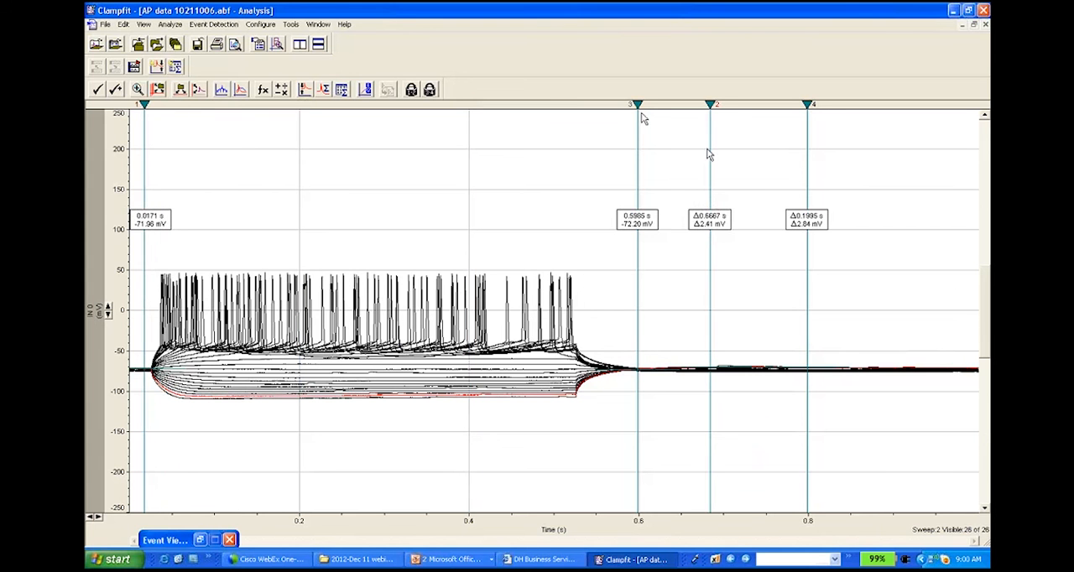
pyautogui.moveTo(638, 103); pyautogui.dragTo(733, 128)
# Step: Start a Threshold Search and set category 1's baseline to about -100.7 mV and its trigger to about 81.68 mV above it
pyautogui.click(213, 23)
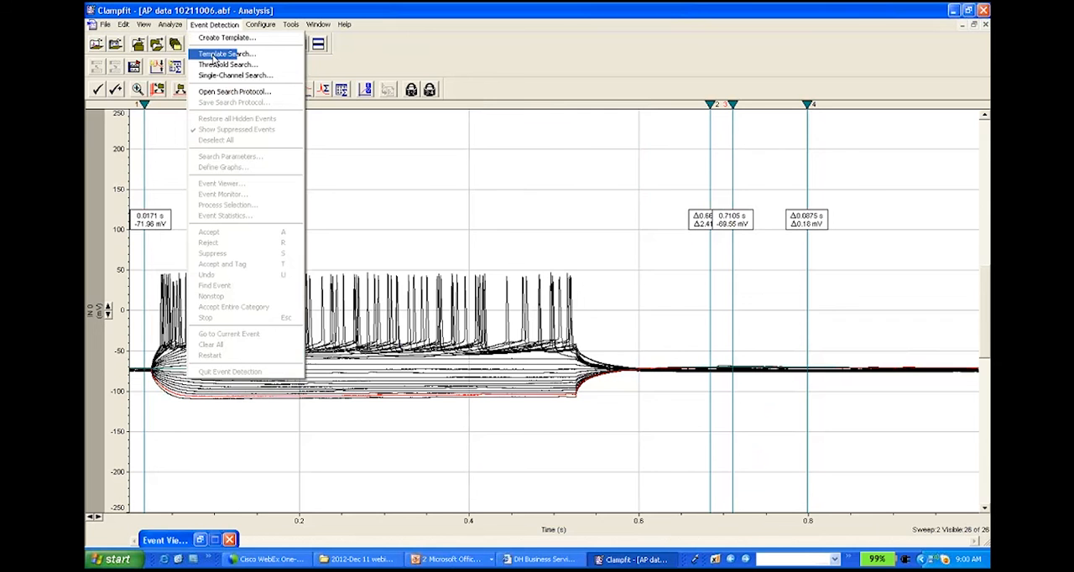
pyautogui.click(227, 66)
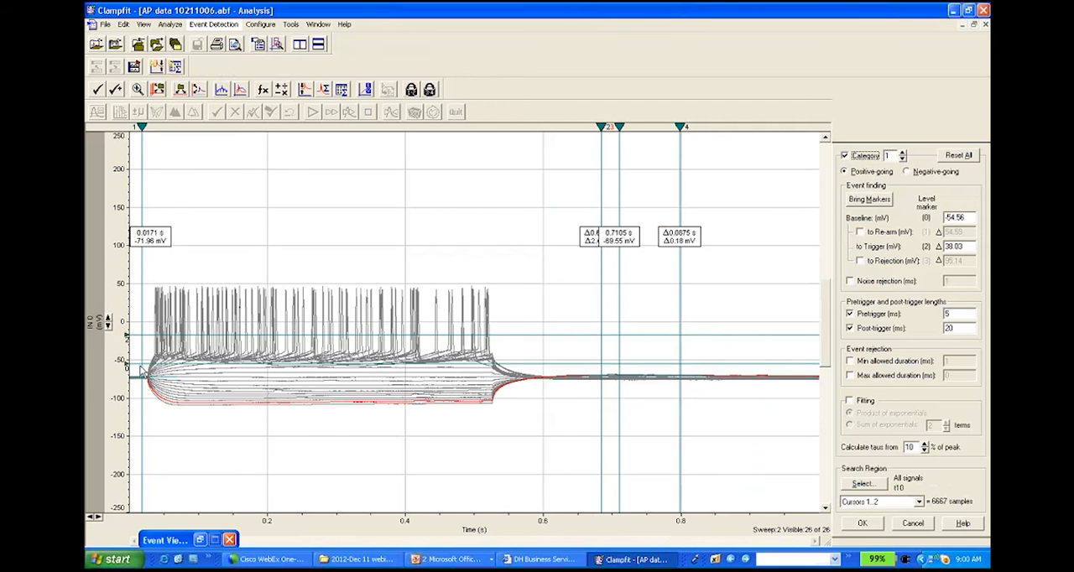
pyautogui.moveTo(127, 364); pyautogui.dragTo(127, 398)
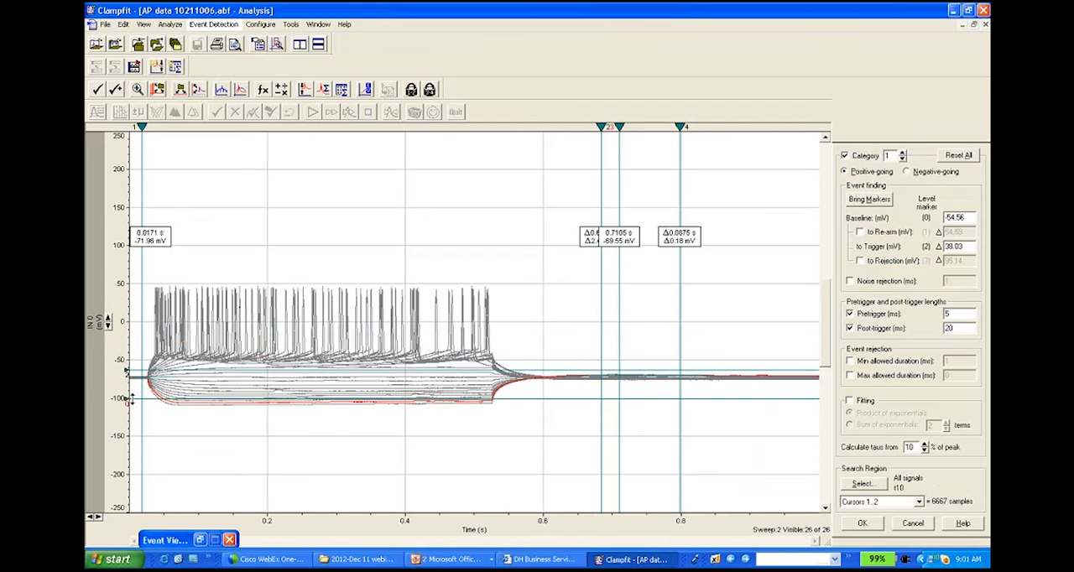
pyautogui.moveTo(157, 342); pyautogui.dragTo(158, 338)
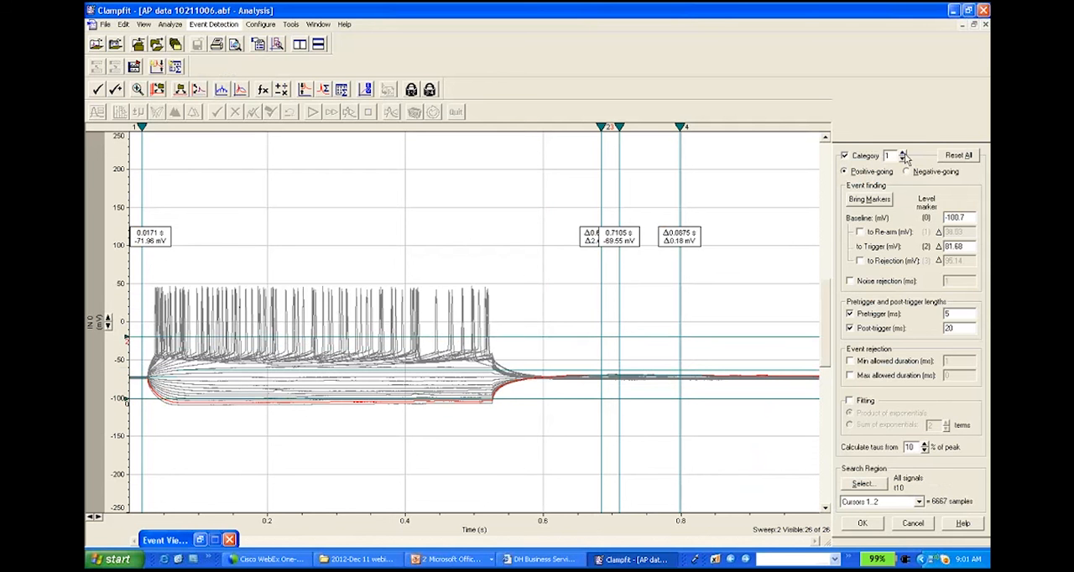
pyautogui.click(903, 156)
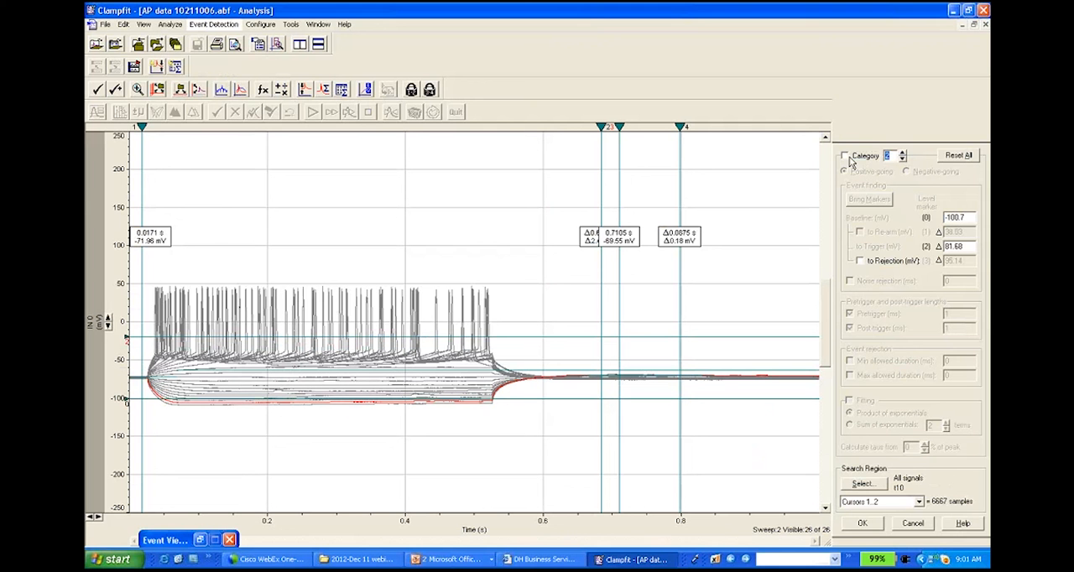
pyautogui.click(903, 158)
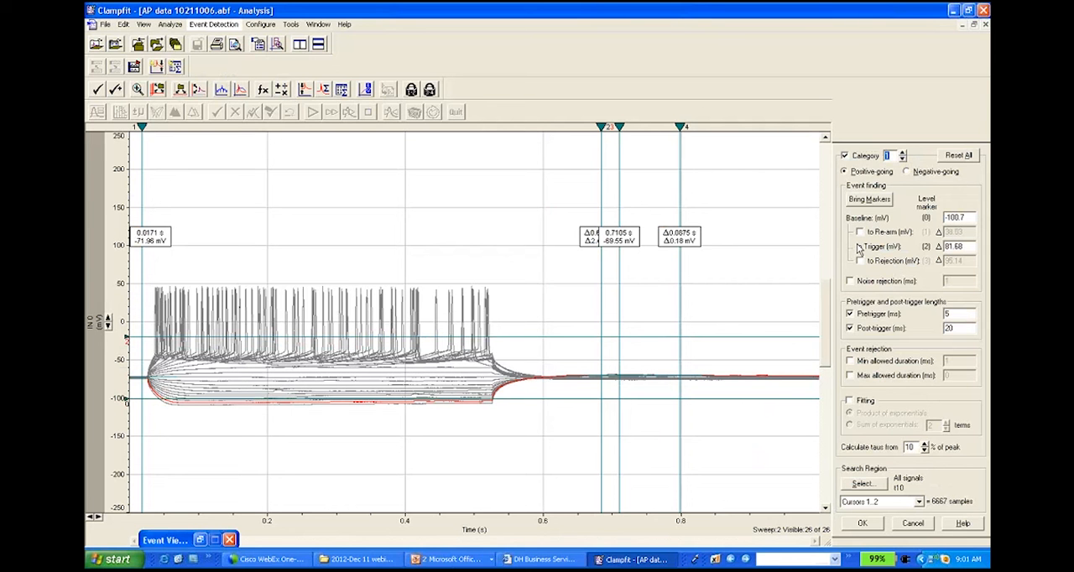
# Step: Restrict the displayed sweeps to Sweep #1 only
pyautogui.rightClick(417, 324)
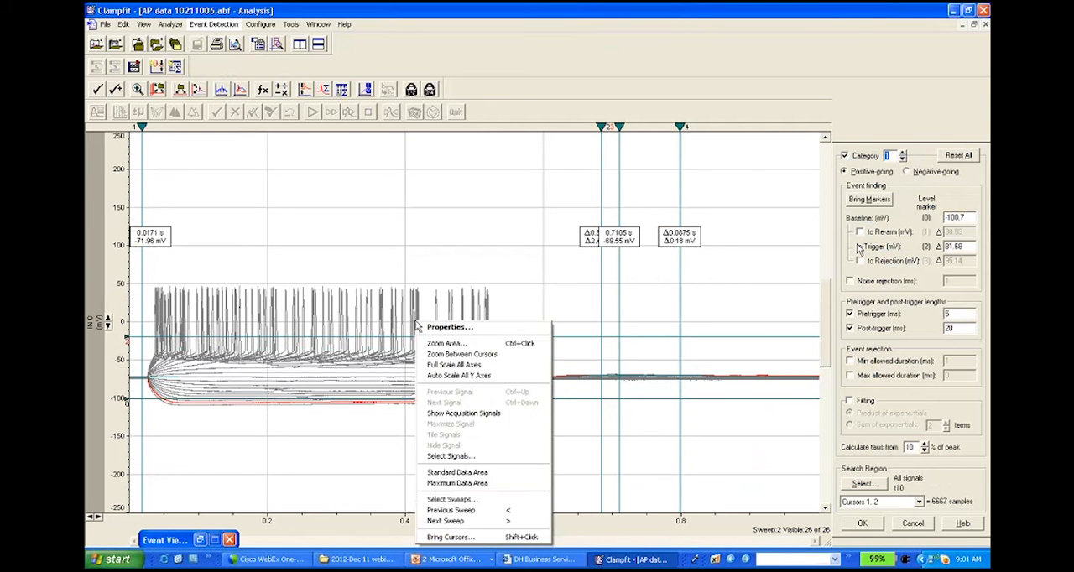
pyautogui.click(474, 500)
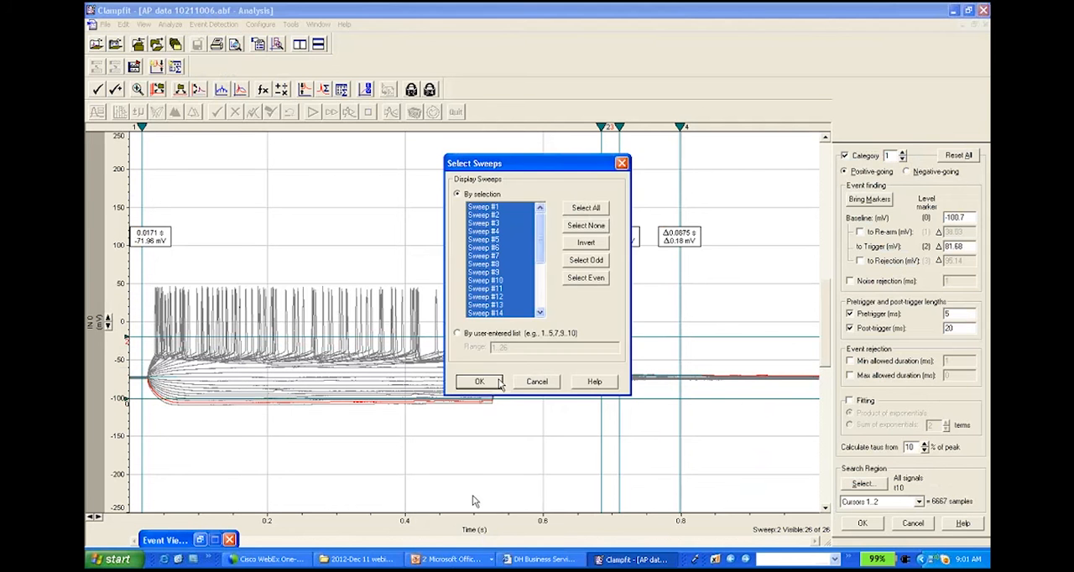
pyautogui.click(484, 379)
pyautogui.rightClick(466, 367)
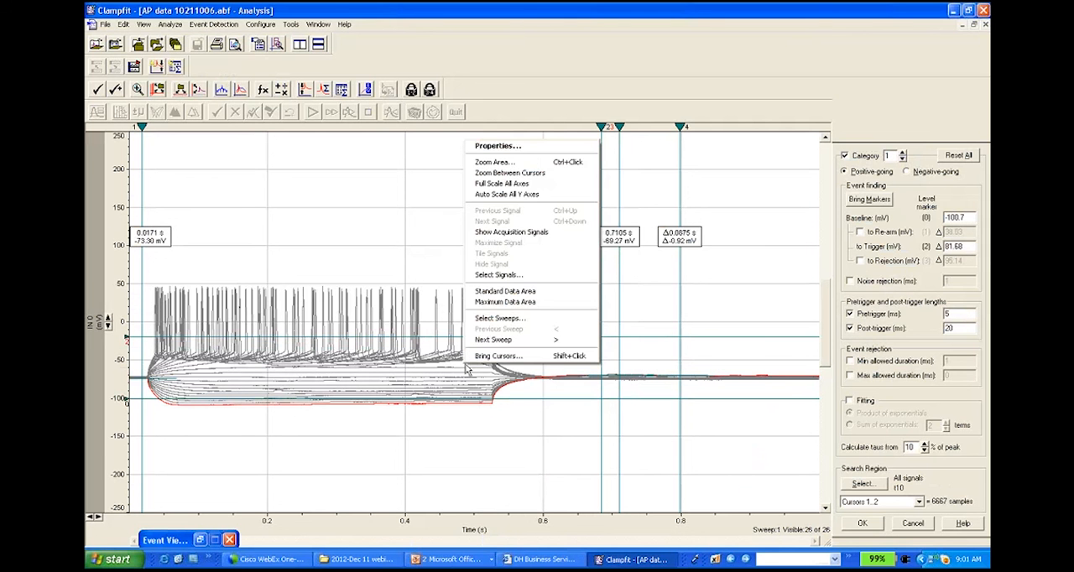
pyautogui.click(499, 318)
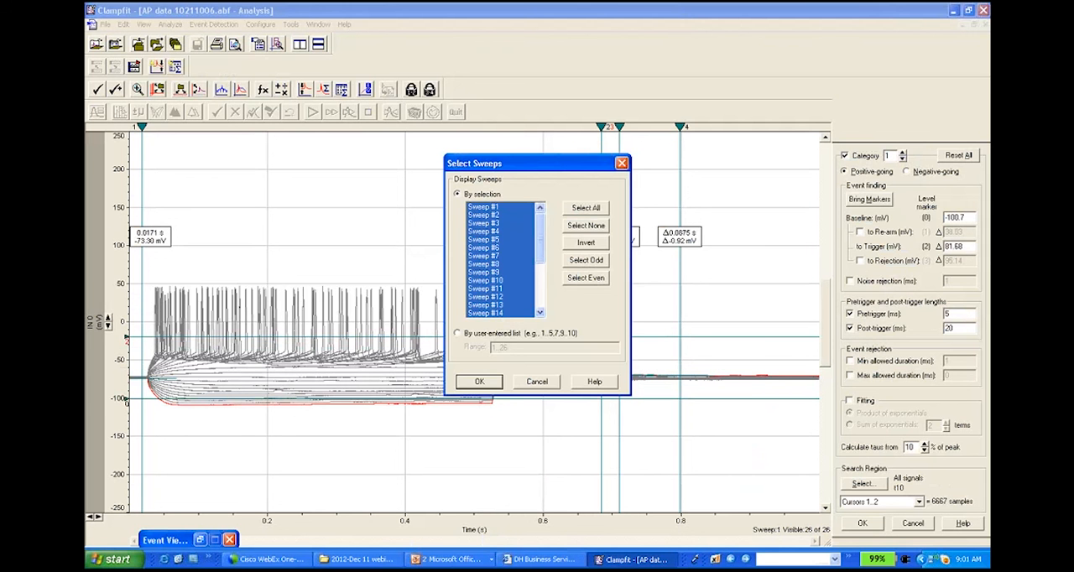
pyautogui.click(494, 208)
pyautogui.click(495, 384)
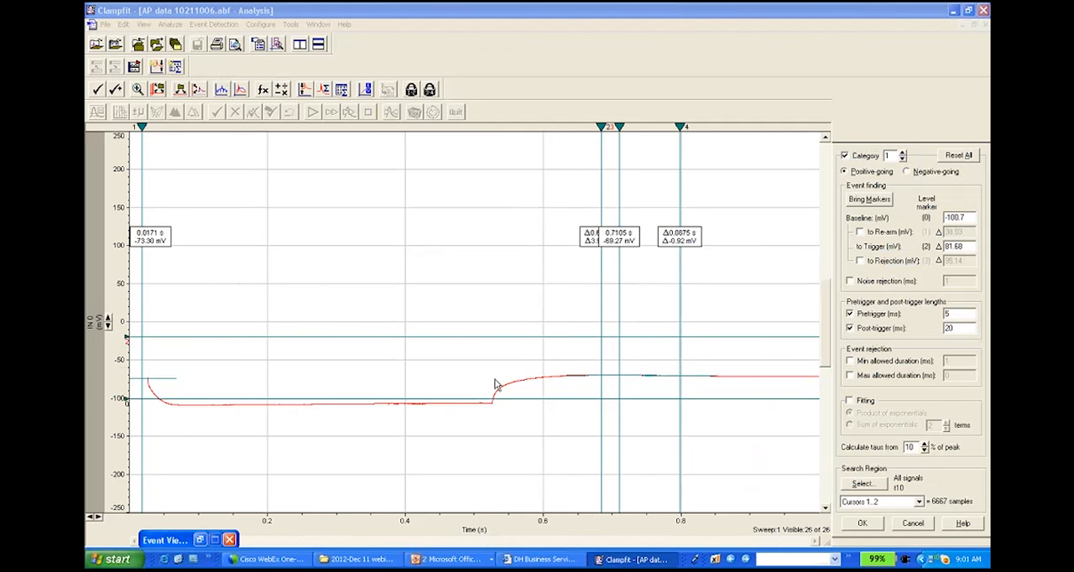
# Step: Step forward through the individual sweeps up to sweep 14 to compare their resting level and spikes with the search markers
pyautogui.press('.')
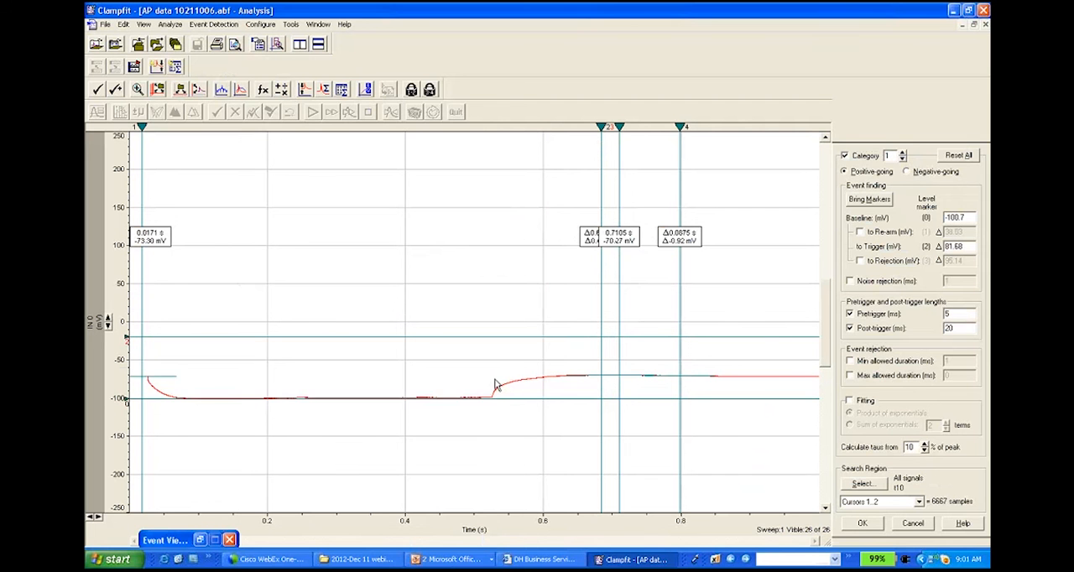
pyautogui.press('.')
pyautogui.press('.')
pyautogui.press('.')
pyautogui.press('.')
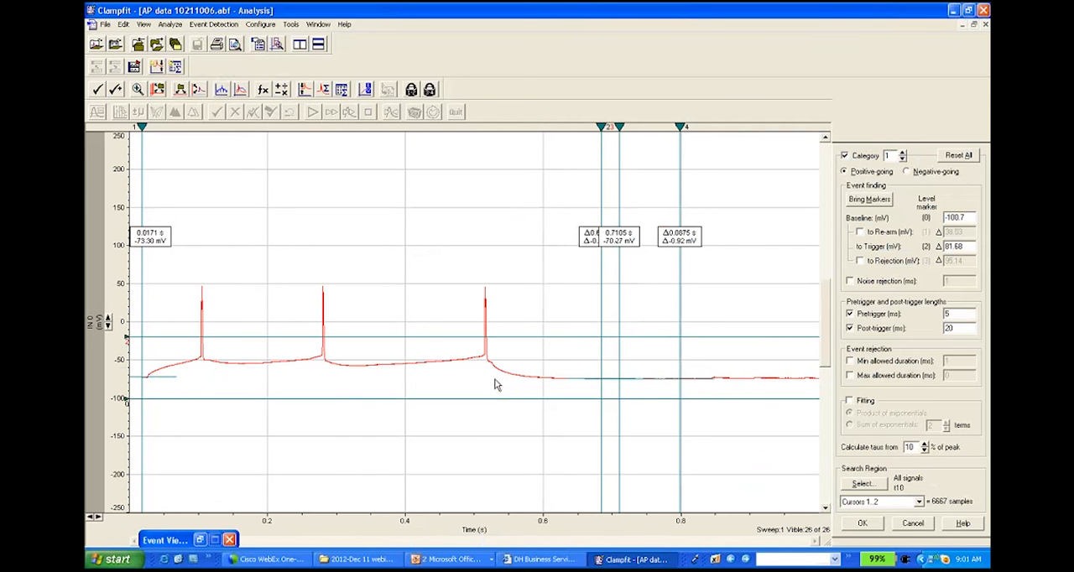
pyautogui.press('.')
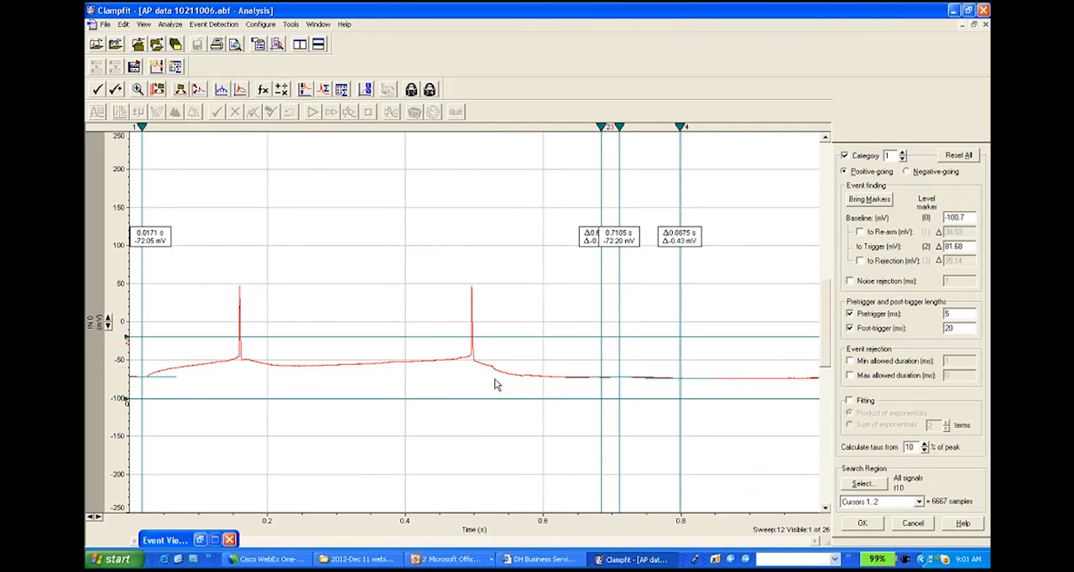
pyautogui.press('.')
pyautogui.press('.')
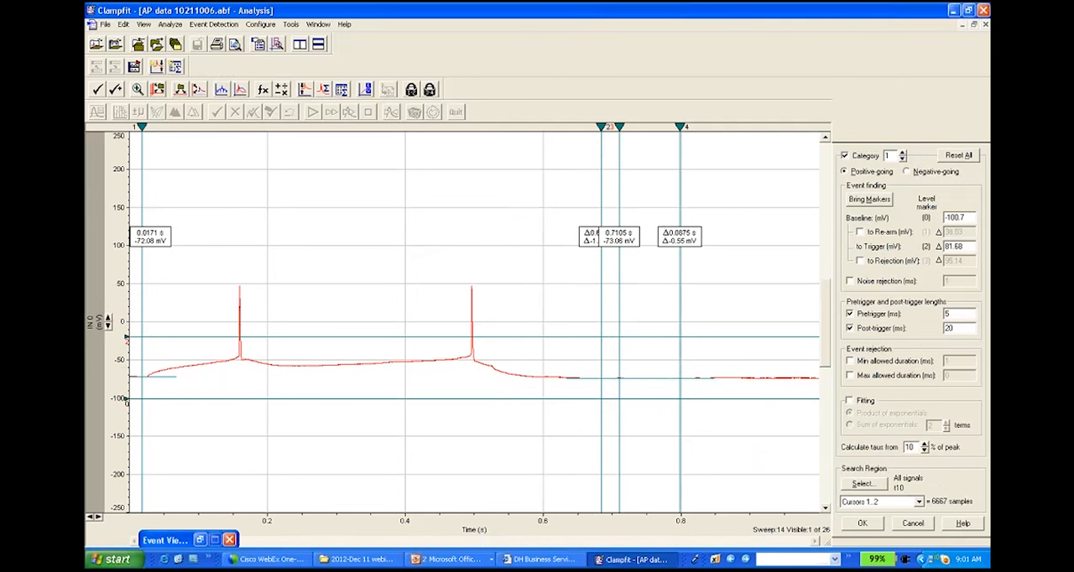
# Step: Enable search category 2 with its baseline at about -72.62 mV and its trigger about 60.23 mV above it
pyautogui.click(904, 154)
pyautogui.click(864, 155)
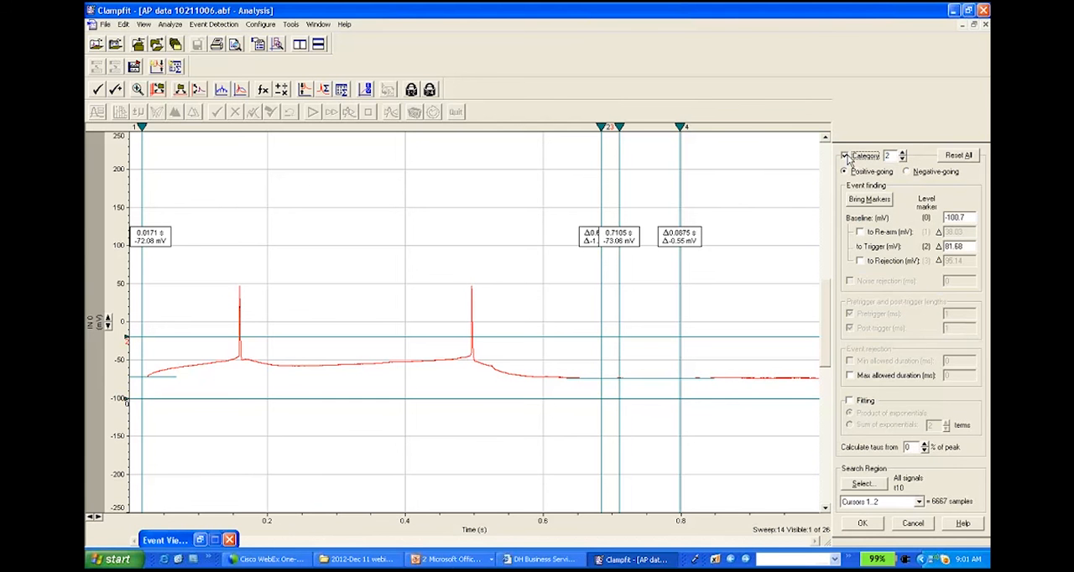
pyautogui.moveTo(453, 399); pyautogui.dragTo(453, 378)
pyautogui.moveTo(451, 324); pyautogui.dragTo(460, 341)
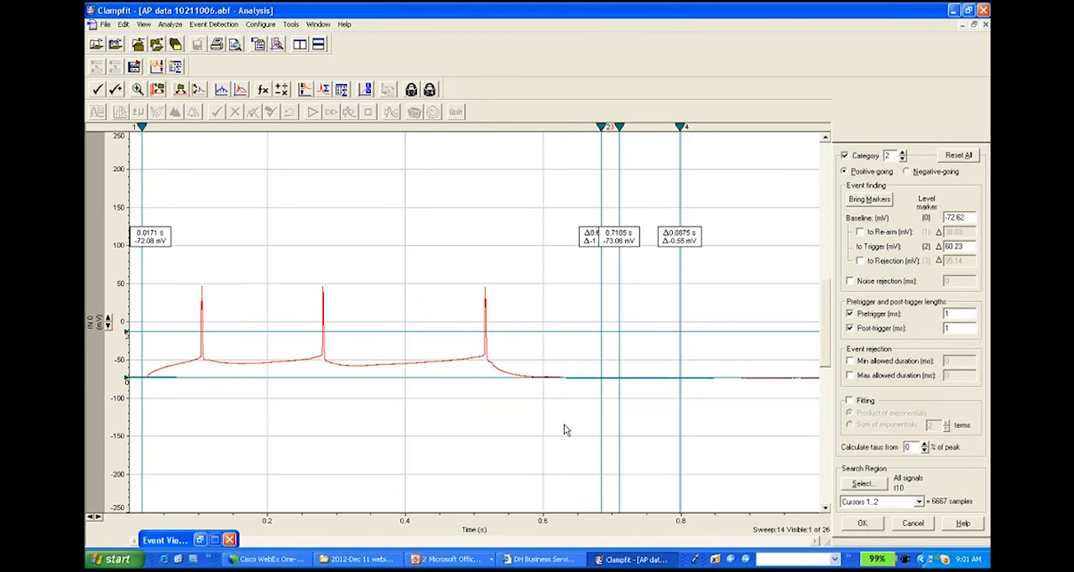
# Step: Enable search category 3 for sweep 15 with a baseline of about -75.92 mV, then cancel the threshold search
pyautogui.click(845, 157)
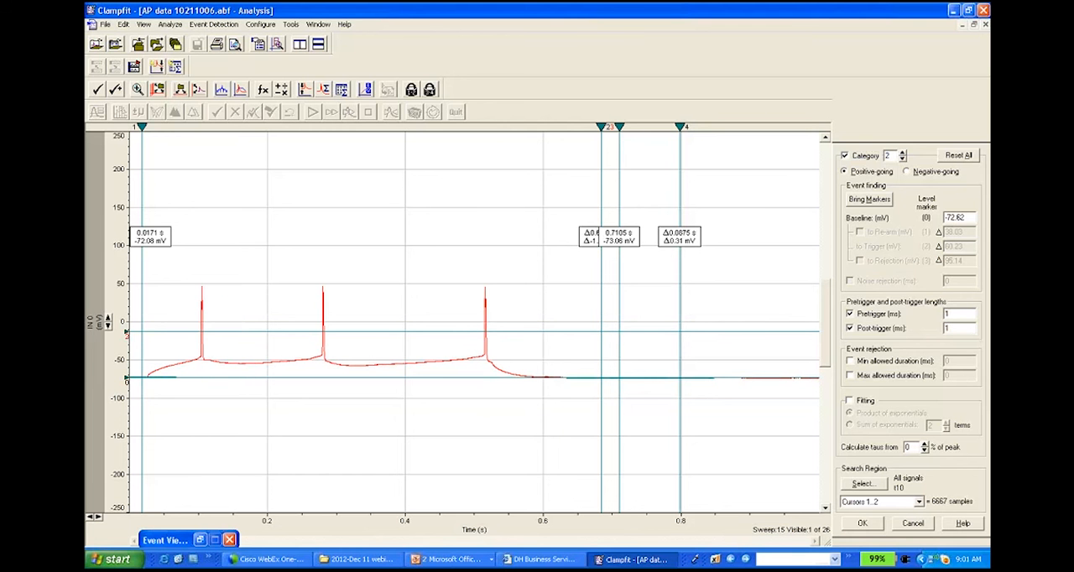
pyautogui.click(845, 156)
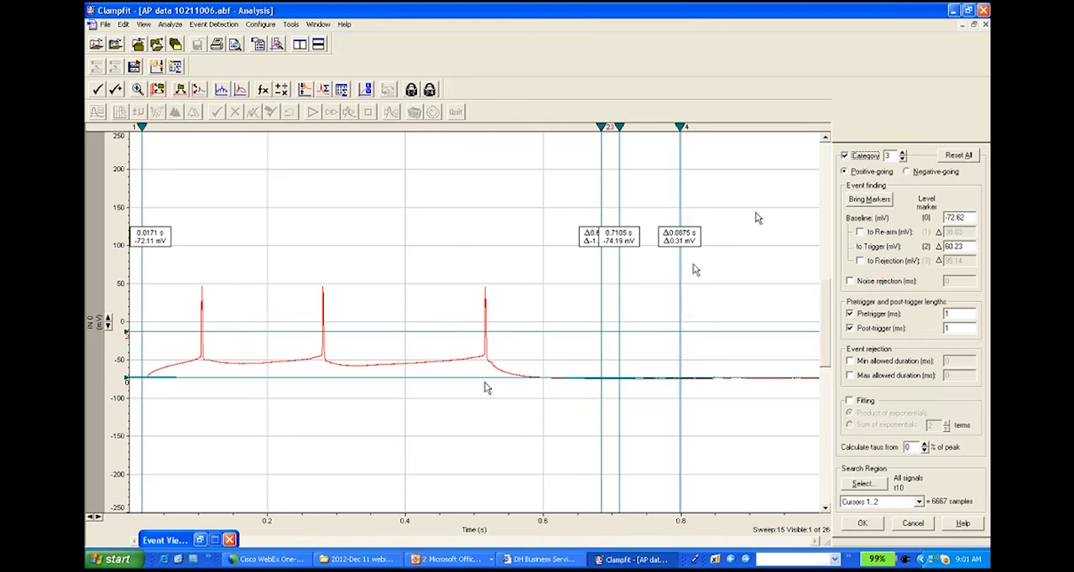
pyautogui.moveTo(484, 377); pyautogui.dragTo(484, 380)
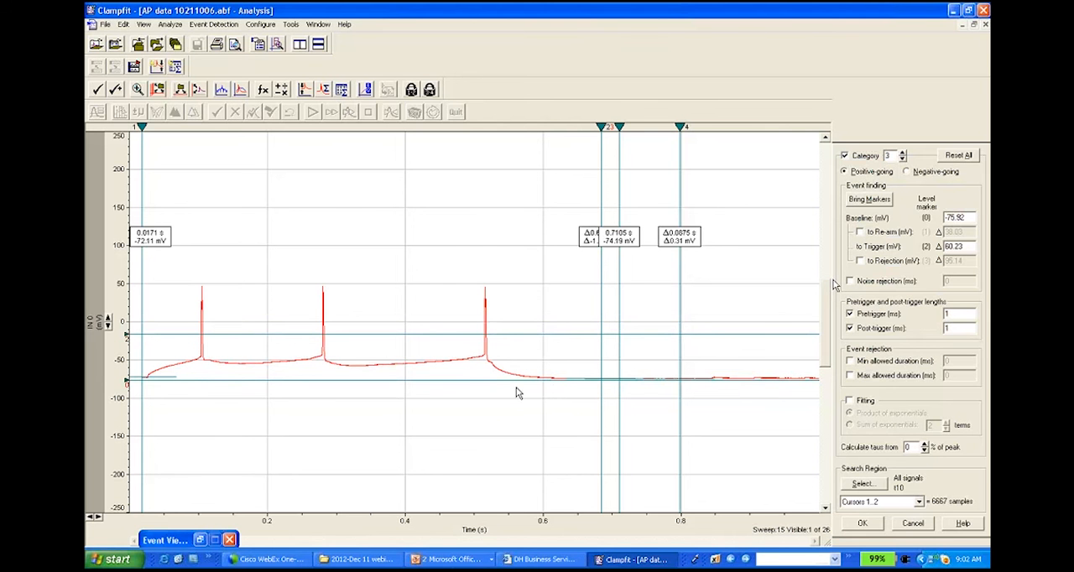
pyautogui.click(915, 525)
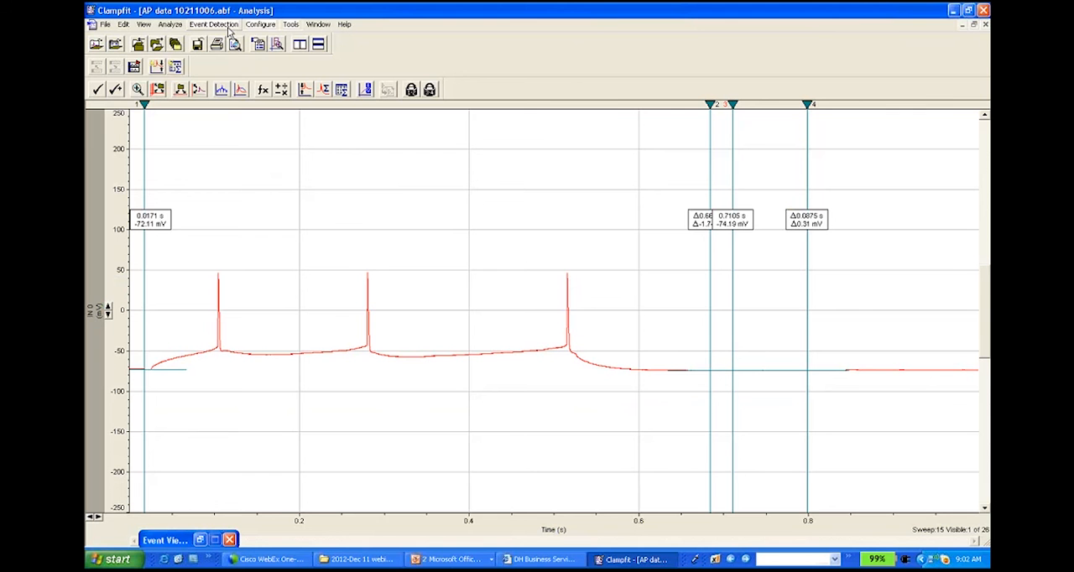
# Step: Display all 26 sweeps of the recording again
pyautogui.rightClick(372, 330)
pyautogui.click(465, 519)
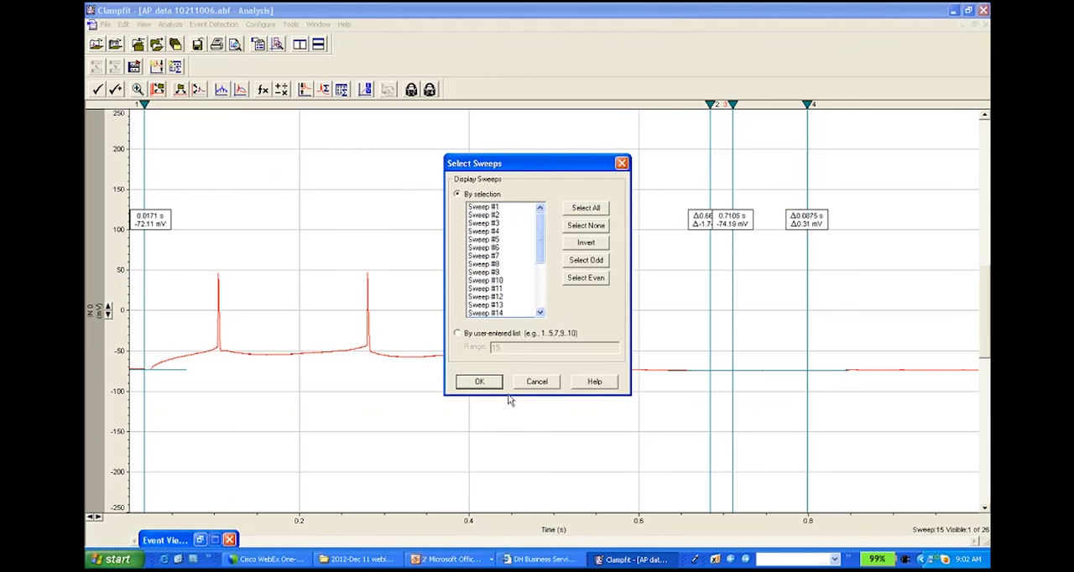
pyautogui.click(480, 385)
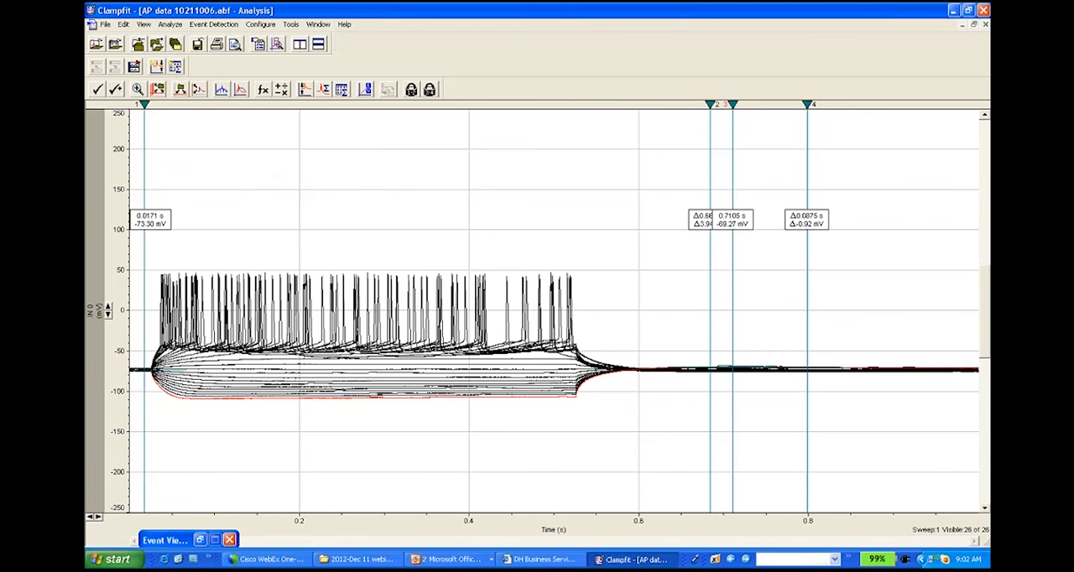
# Step: Switch the data display from sweeps to continuous and expand the voltage axis to about -120 to 120 mV
pyautogui.click(170, 24)
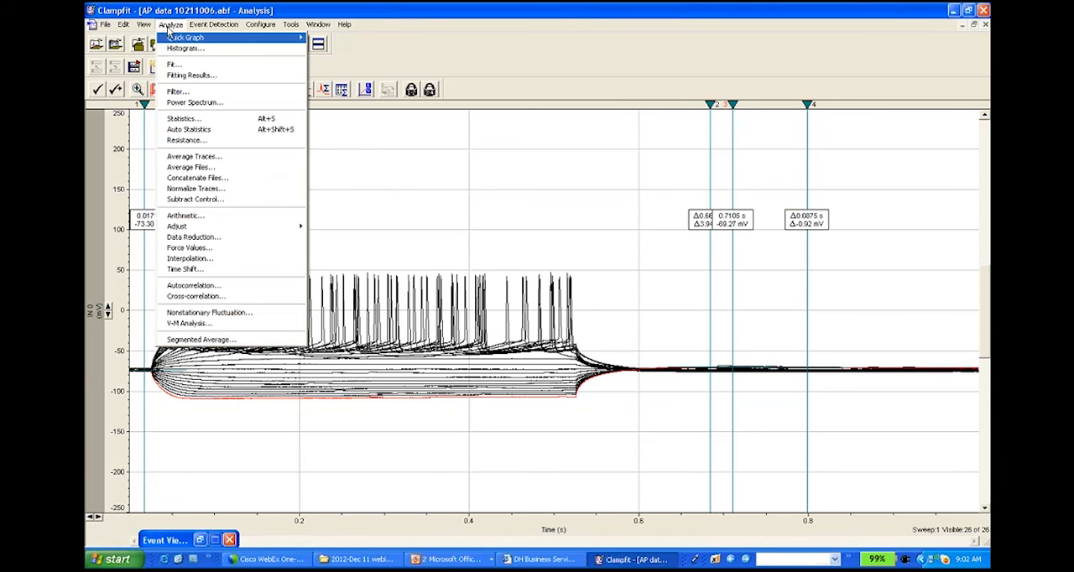
pyautogui.moveTo(144, 27)
pyautogui.moveTo(188, 183)
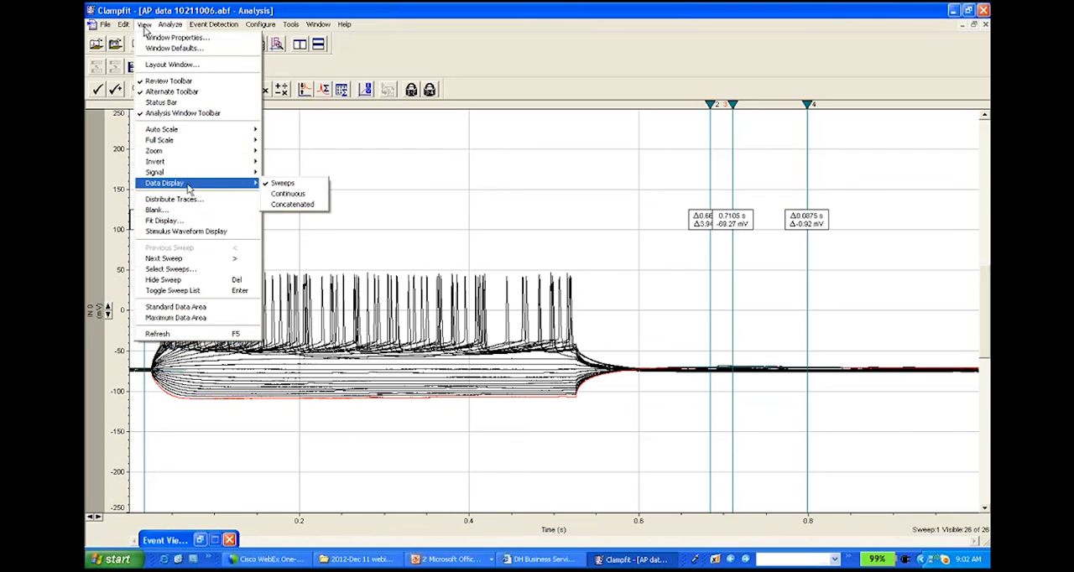
pyautogui.click(288, 195)
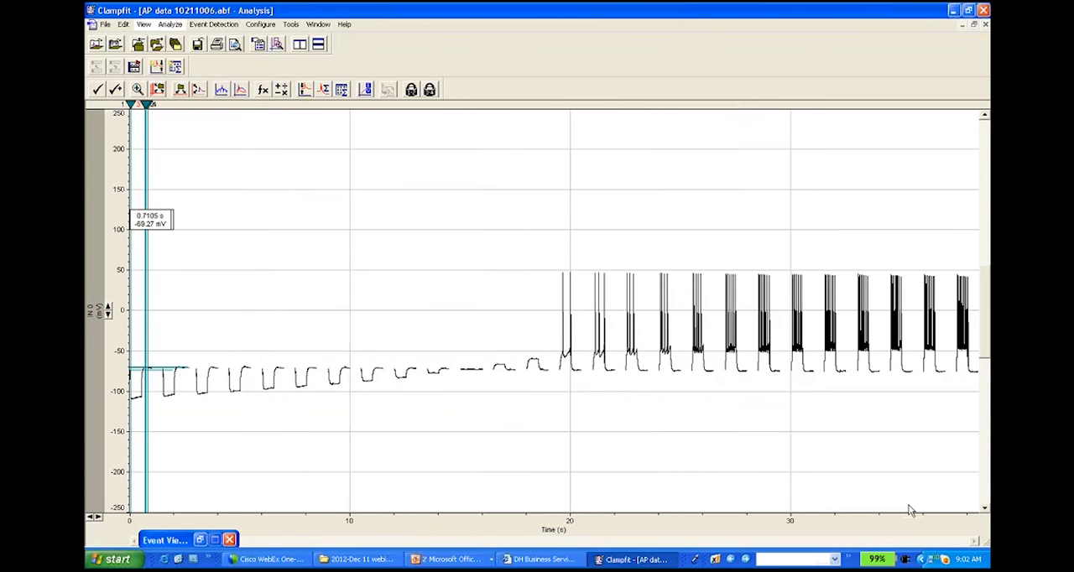
pyautogui.click(108, 308)
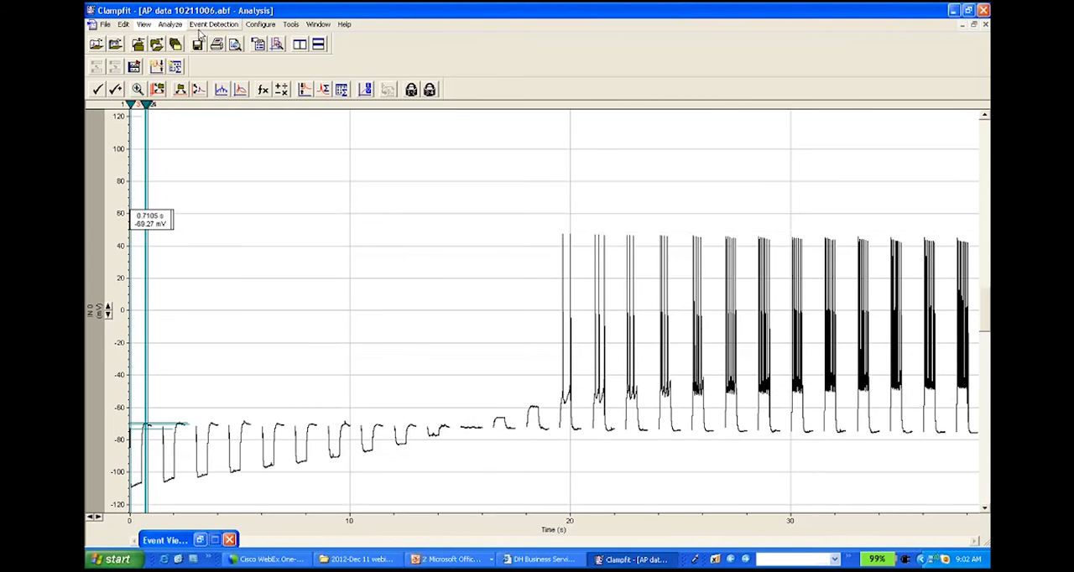
# Step: Start a baseline adjustment of the continuous trace using the Adjust manually method
pyautogui.click(171, 25)
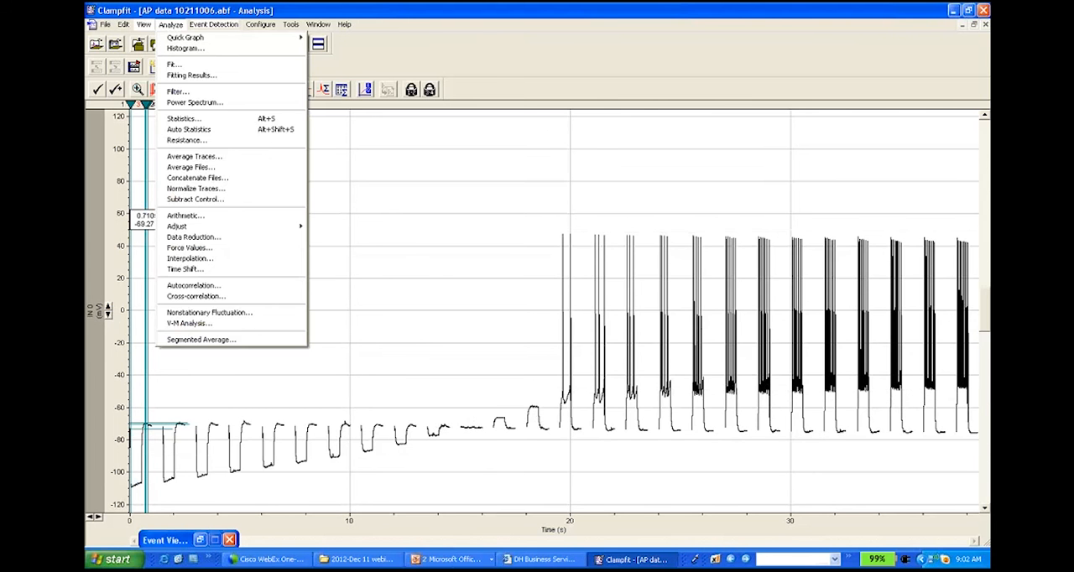
pyautogui.moveTo(242, 232)
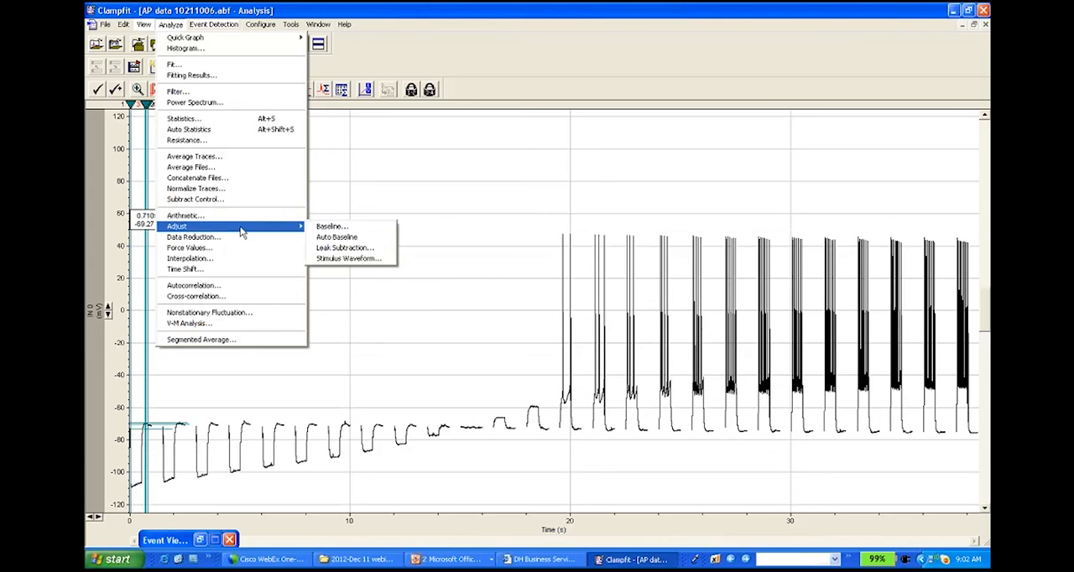
pyautogui.click(344, 227)
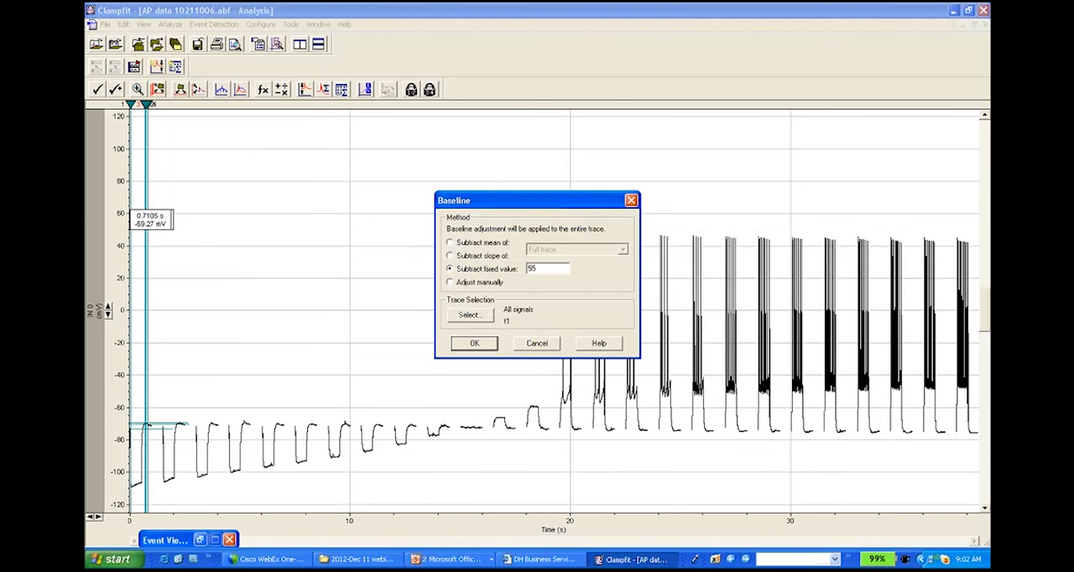
pyautogui.click(463, 283)
pyautogui.click(475, 343)
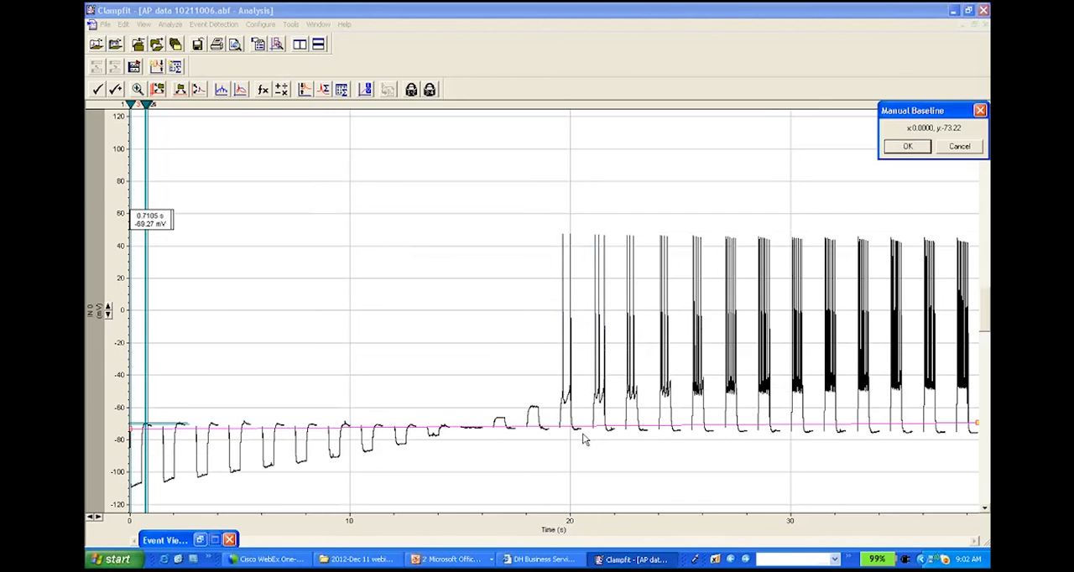